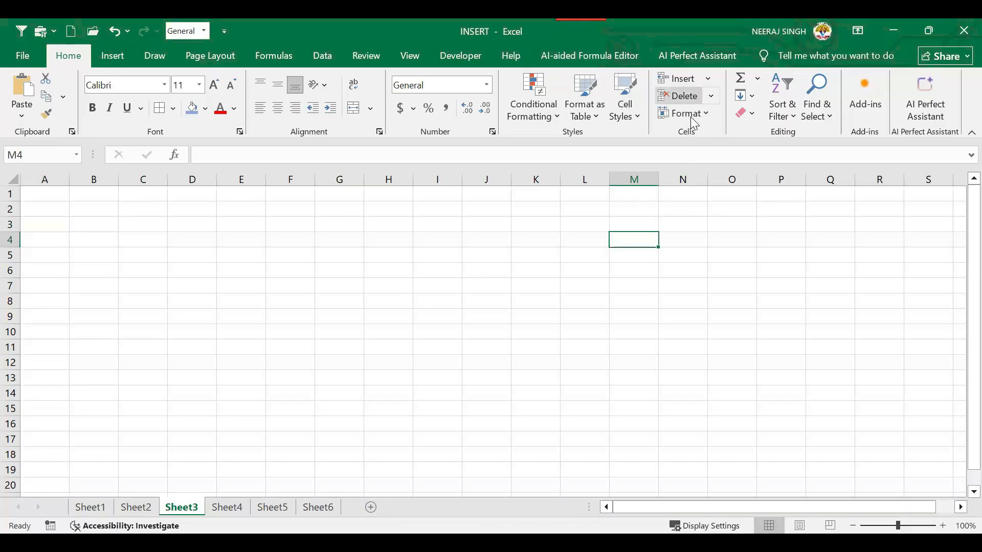
pyautogui.click(714, 258)
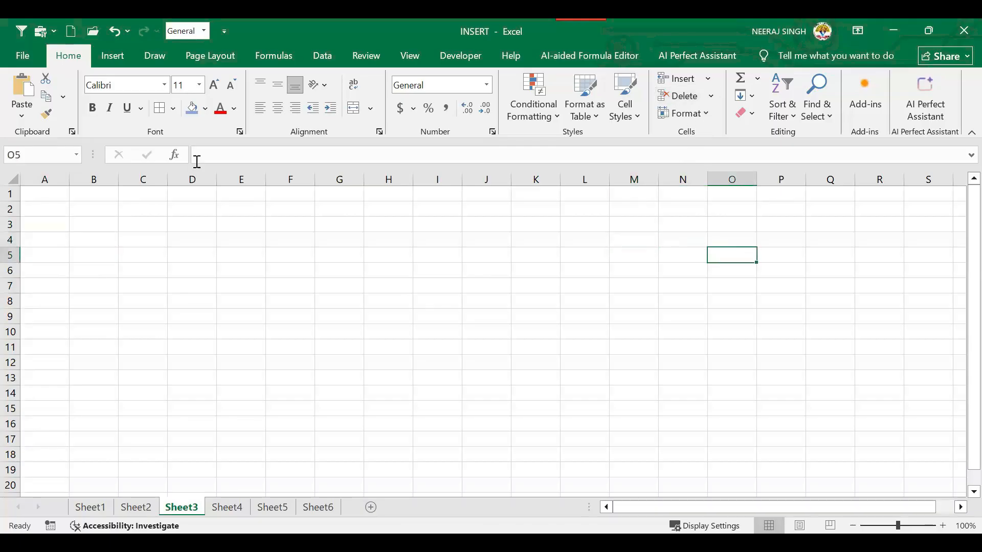
pyautogui.click(715, 116)
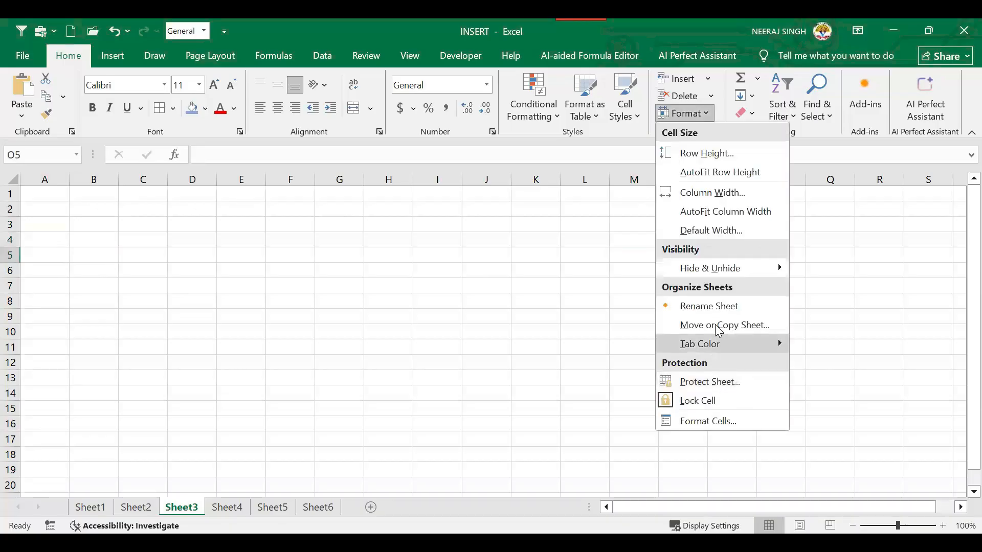
pyautogui.moveTo(715, 271)
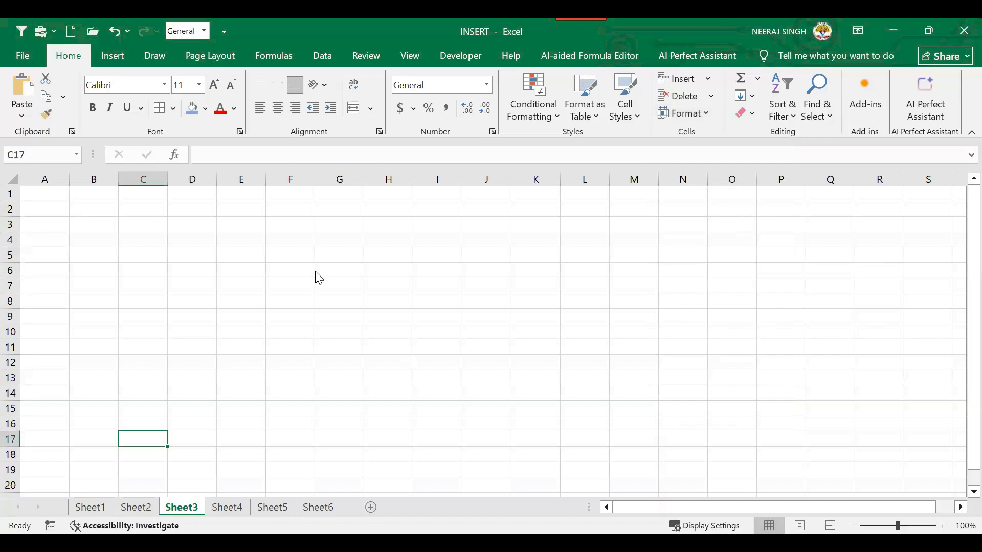
# Step: Switch to Sheet1, which holds the seller and product sales table
pyautogui.click(128, 509)
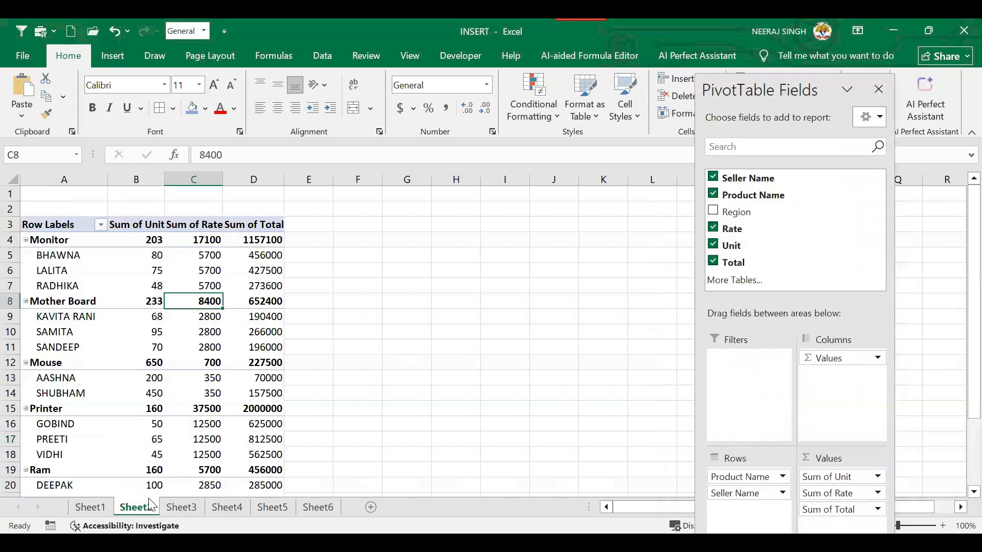
pyautogui.click(90, 507)
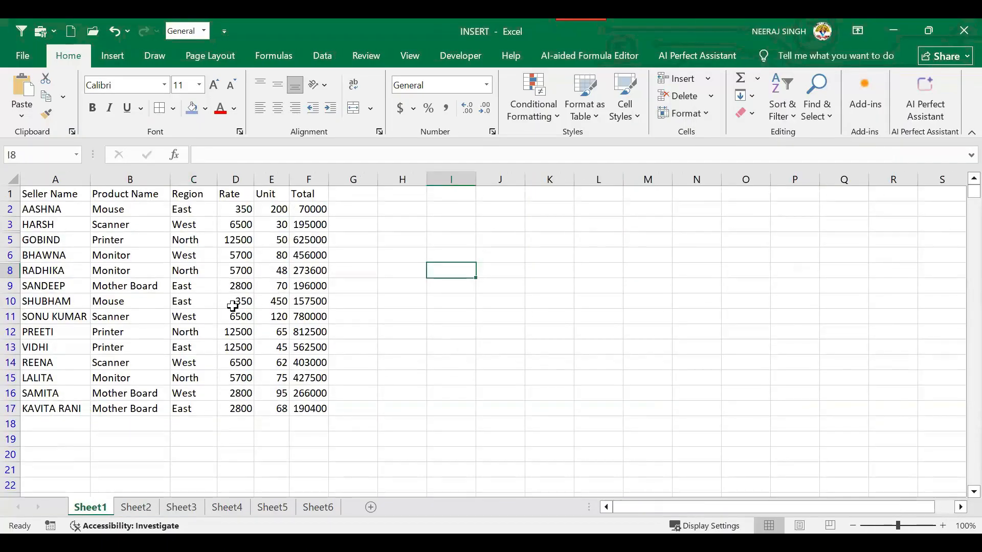
pyautogui.click(240, 301)
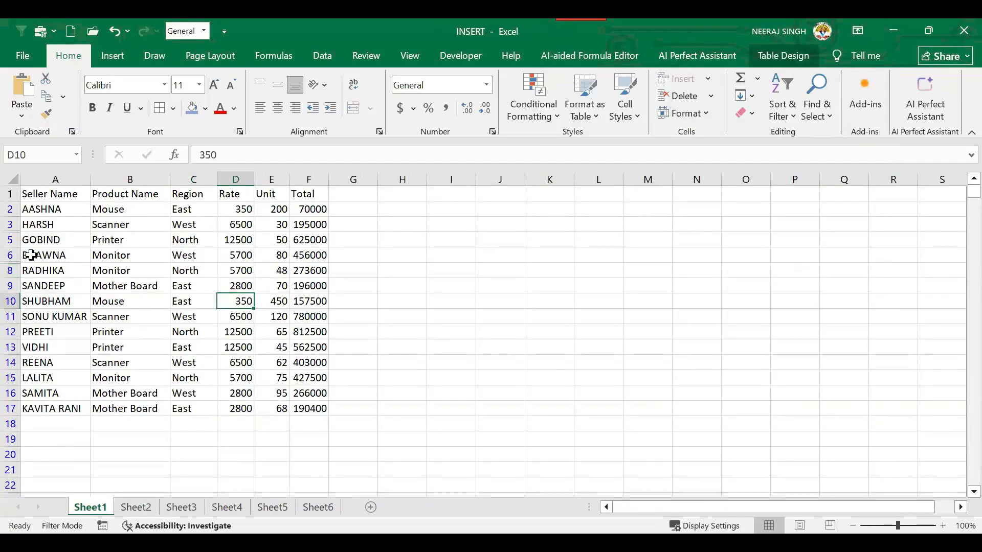
# Step: Hide rows 5 and 6 of the sales table on Sheet1
pyautogui.moveTo(32, 238); pyautogui.dragTo(22, 249)
pyautogui.hotkey('ctrl', 'shift', 'Right')
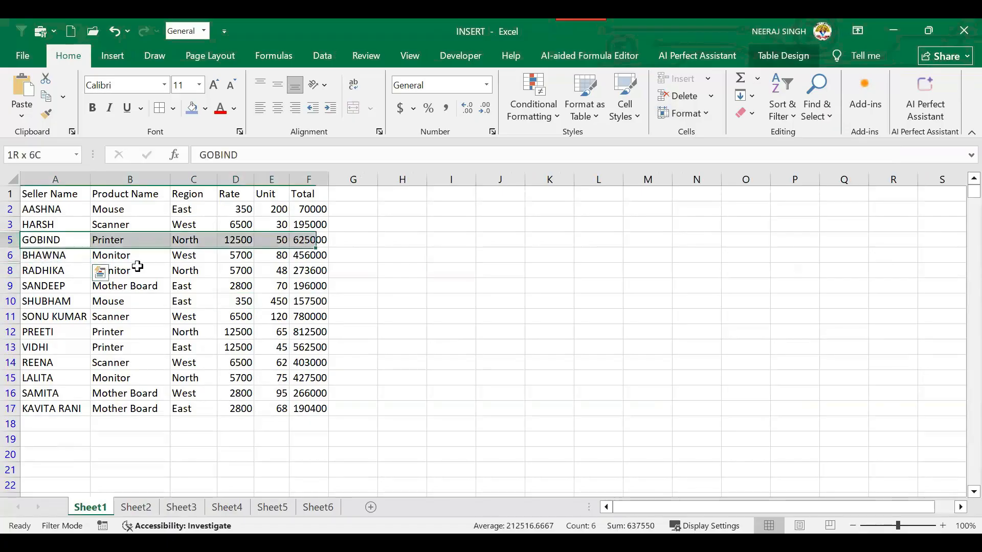
pyautogui.hotkey('shift', 'Down')
pyautogui.moveTo(134, 262); pyautogui.dragTo(130, 255)
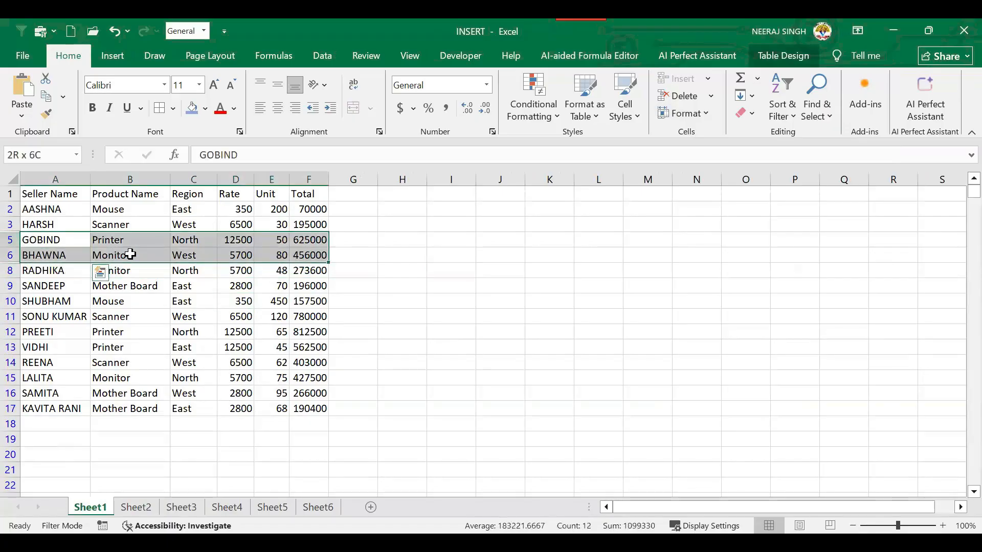
pyautogui.click(703, 117)
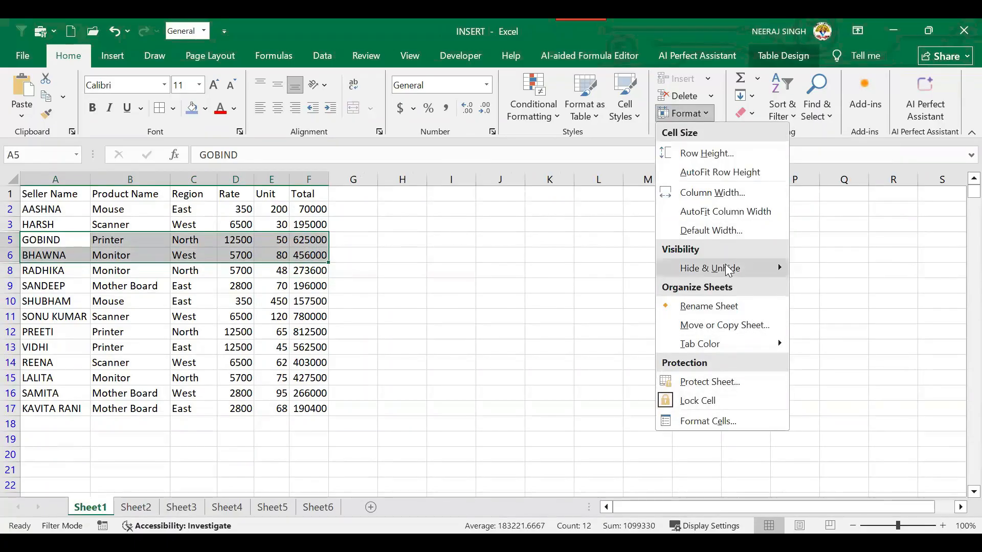
pyautogui.moveTo(726, 268)
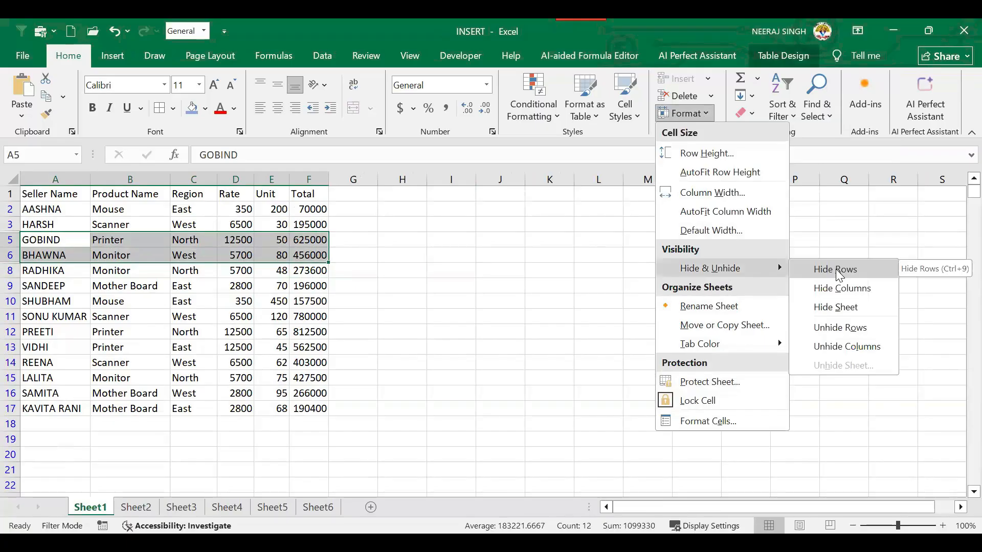
pyautogui.click(836, 268)
pyautogui.click(39, 243)
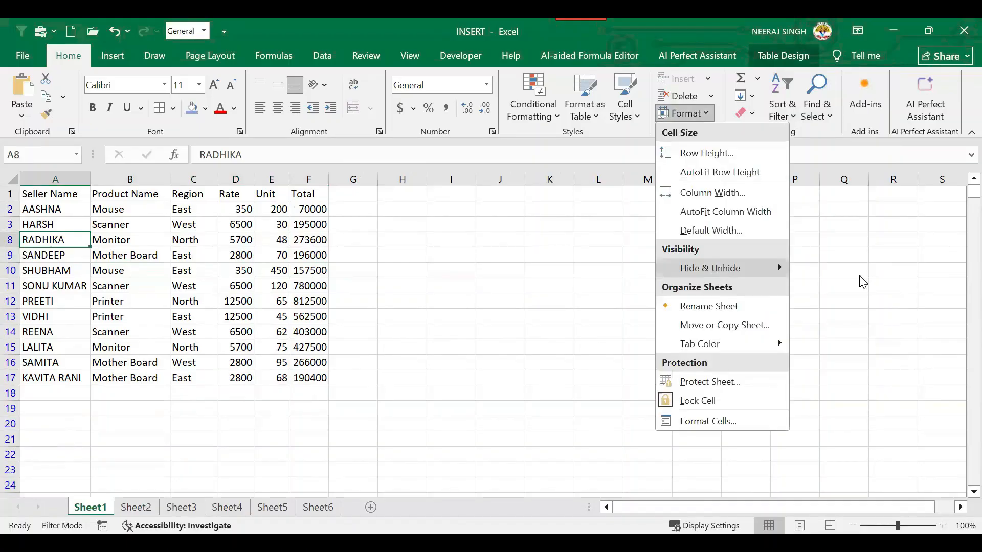
# Step: Try to unhide the rows between rows 3 and 8 with both entire rows selected
pyautogui.moveTo(730, 268)
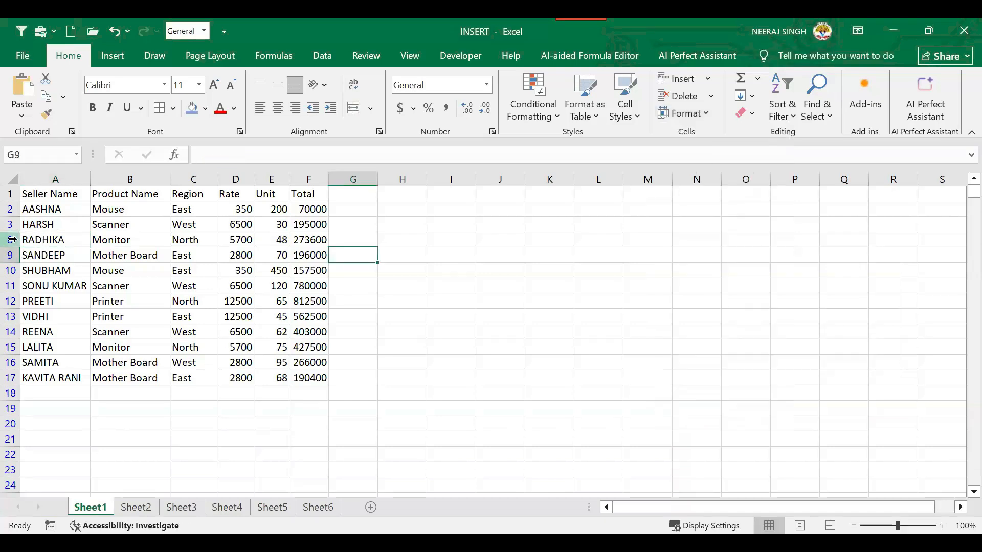
pyautogui.click(11, 239)
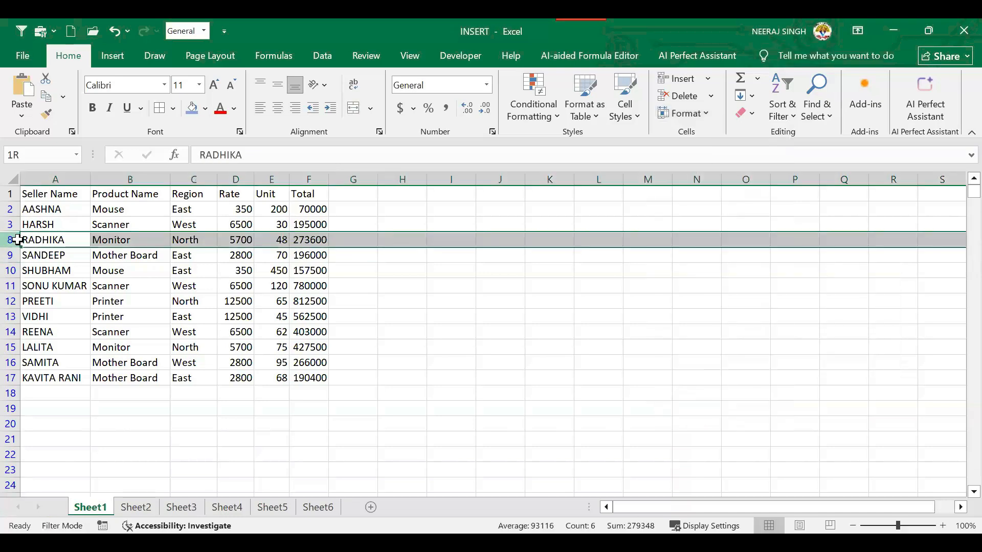
pyautogui.click(98, 254)
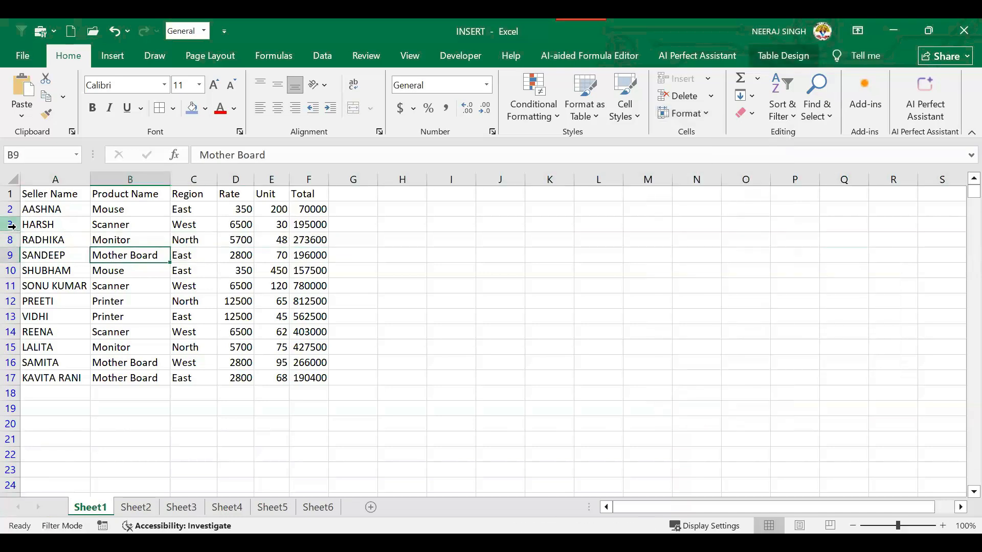
pyautogui.click(11, 225)
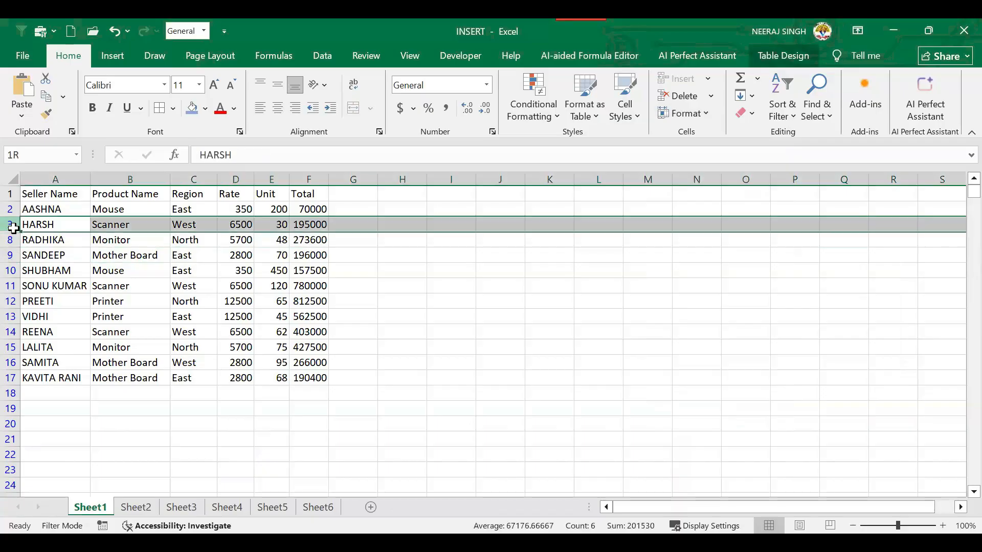
pyautogui.click(49, 250)
pyautogui.moveTo(12, 224); pyautogui.dragTo(11, 239)
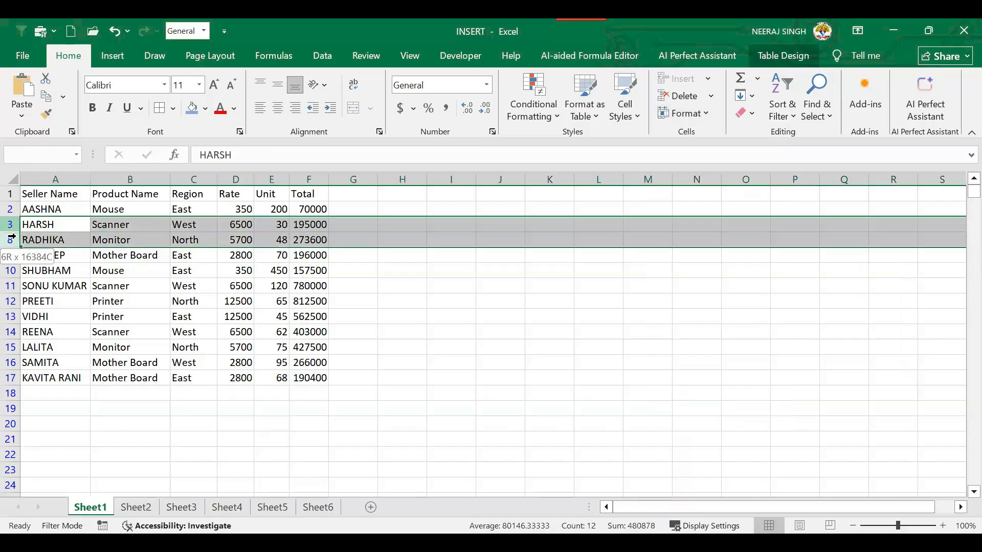
pyautogui.click(708, 117)
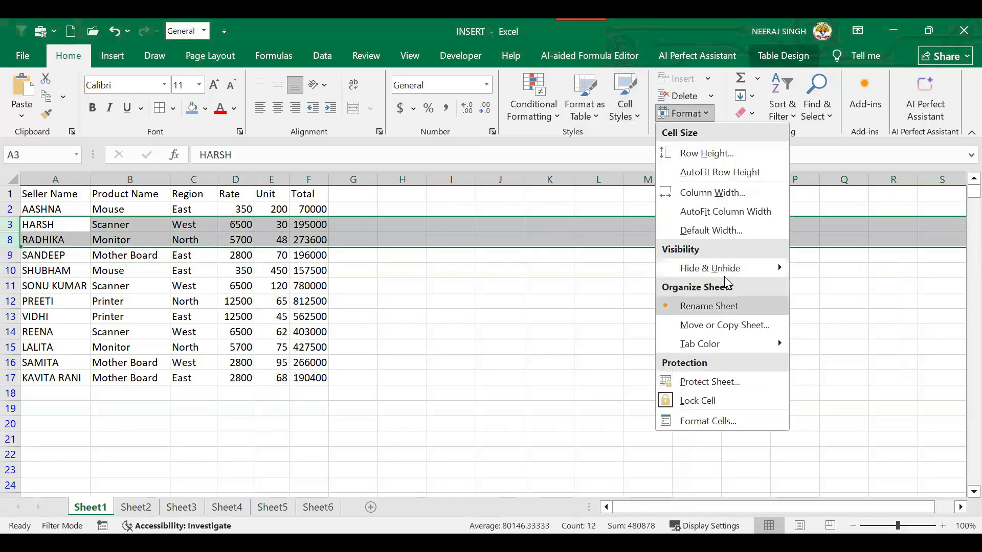
pyautogui.moveTo(727, 273)
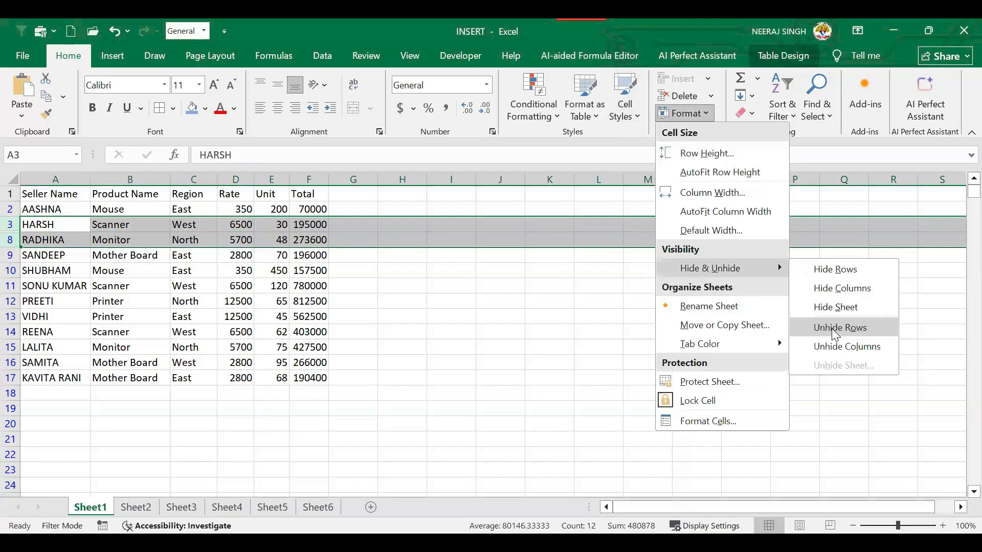
pyautogui.click(693, 115)
pyautogui.click(694, 115)
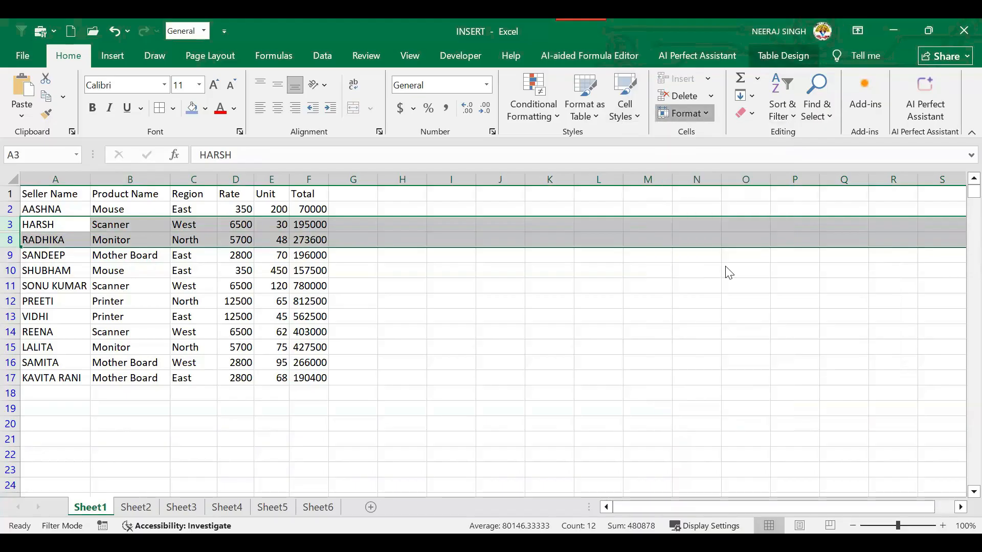
pyautogui.click(549, 316)
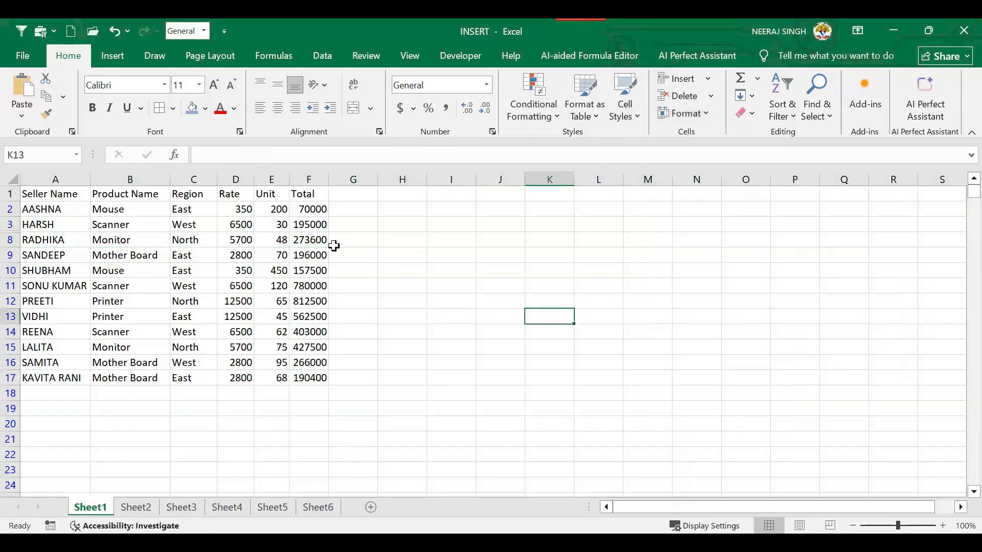
# Step: Try again to unhide the rows between 3 and 8, with only the table cells A3:F8 selected
pyautogui.moveTo(23, 226); pyautogui.dragTo(312, 241)
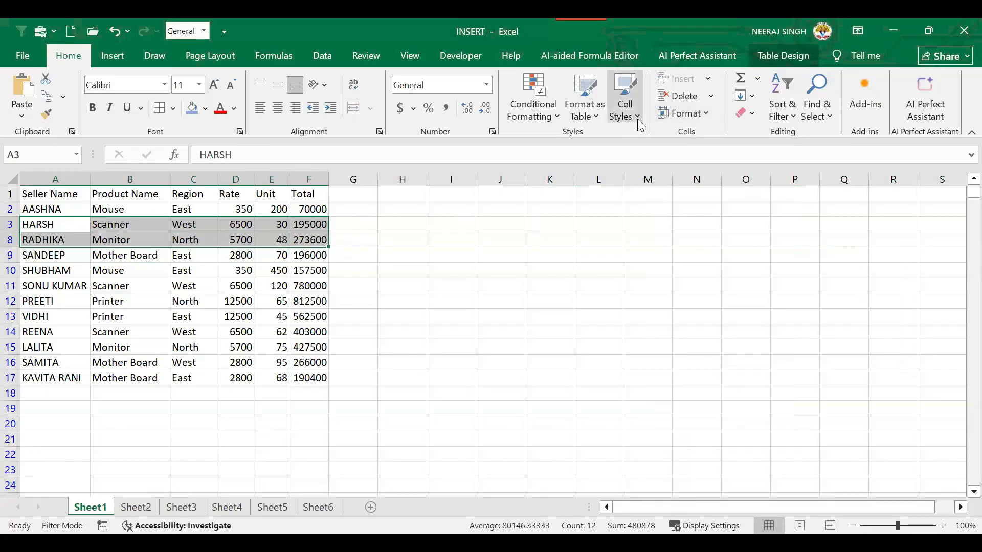
pyautogui.click(702, 118)
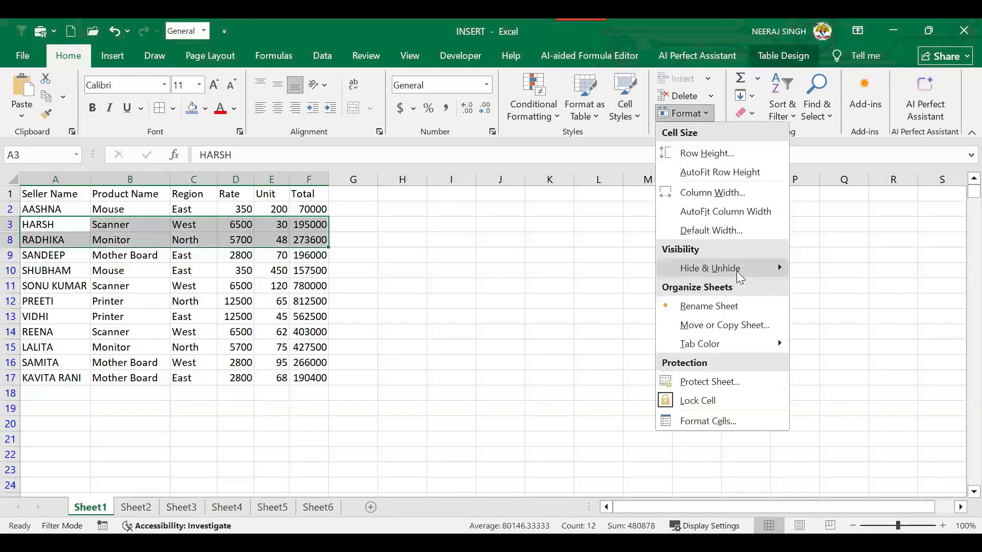
pyautogui.moveTo(740, 278)
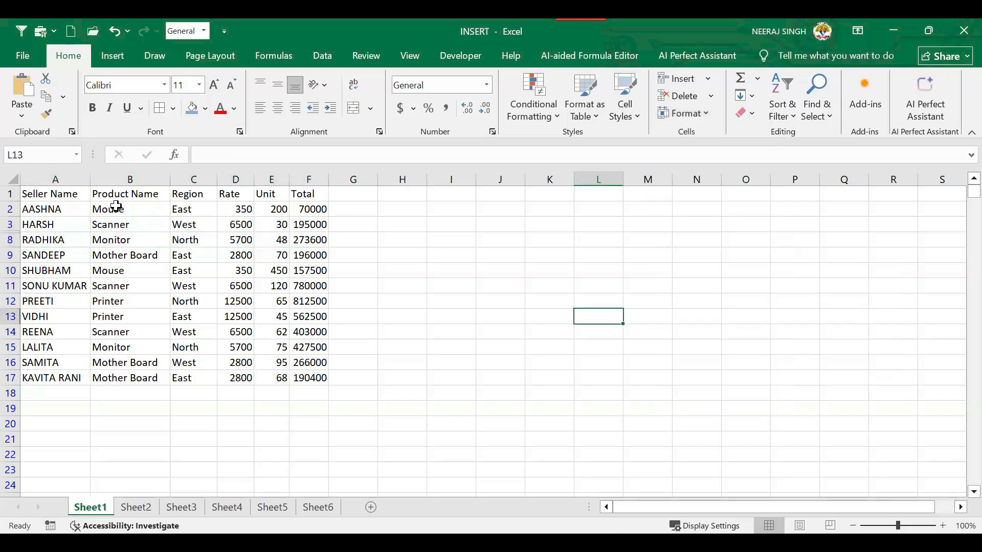
# Step: Undo the hiding of rows 5 and 6 in the sales table
pyautogui.hotkey('ctrl', 'z')
pyautogui.hotkey('ctrl', 'z')
pyautogui.hotkey('ctrl', 'z')
pyautogui.hotkey('ctrl', 'z')
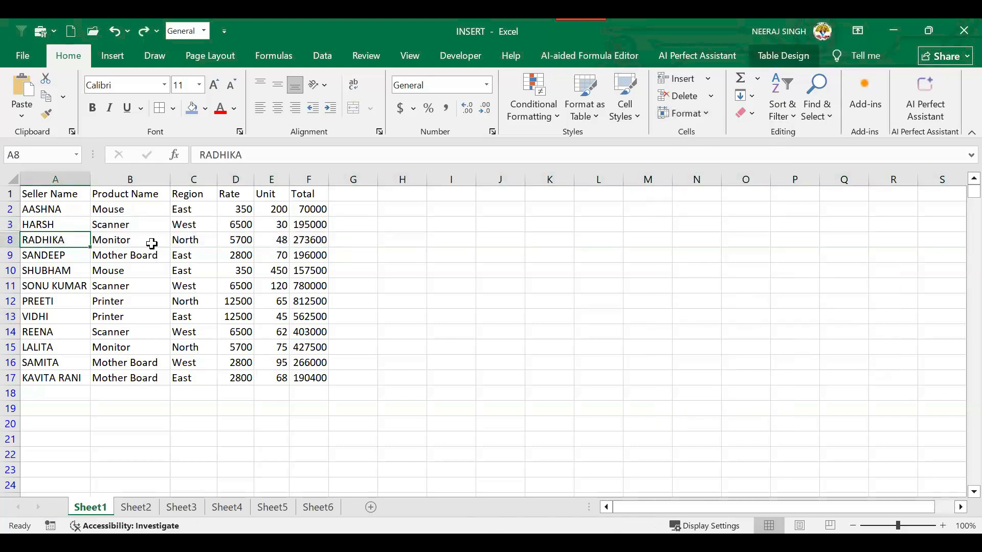
pyautogui.click(98, 255)
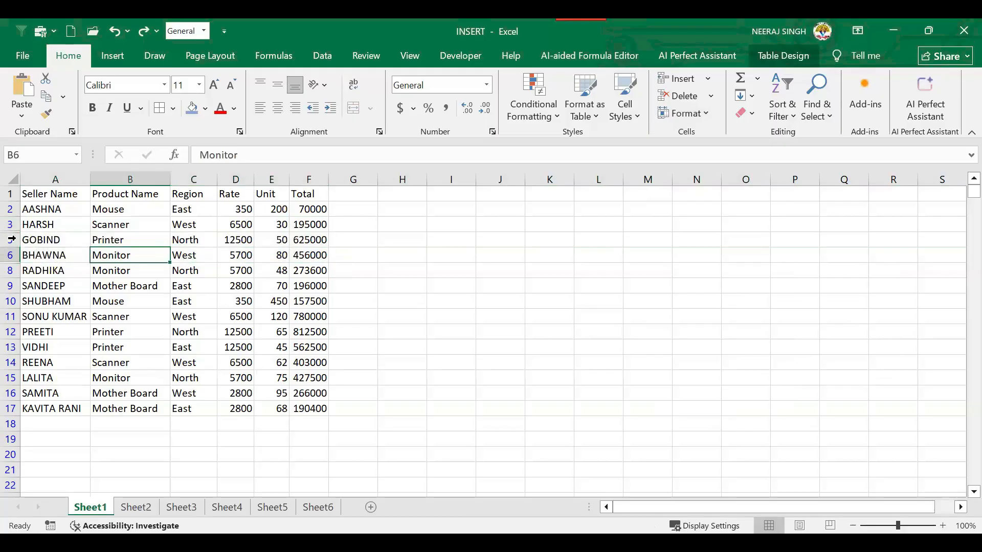
# Step: Select cells A5:F6 in the sales table and hide their rows again
pyautogui.moveTo(37, 243); pyautogui.dragTo(318, 256)
pyautogui.click(689, 113)
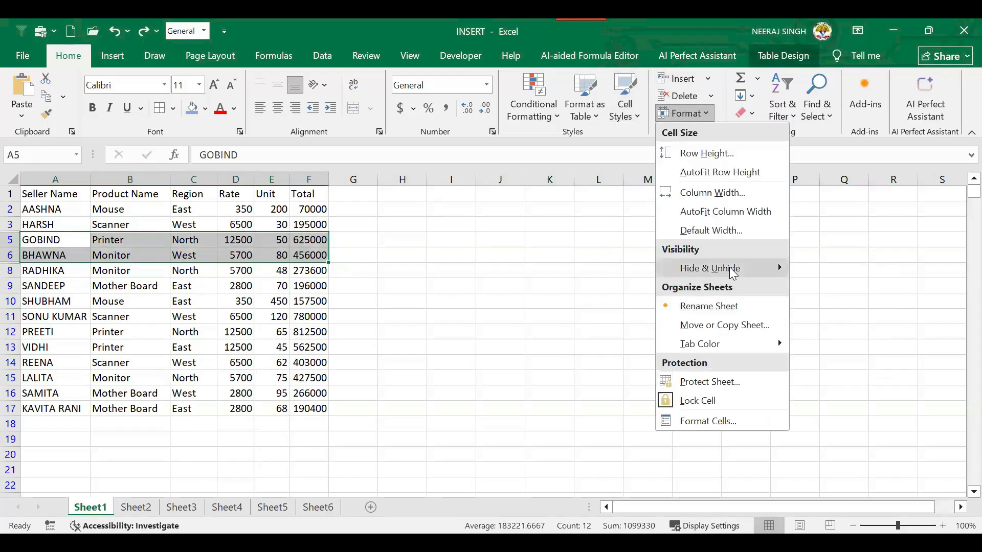
pyautogui.moveTo(729, 267)
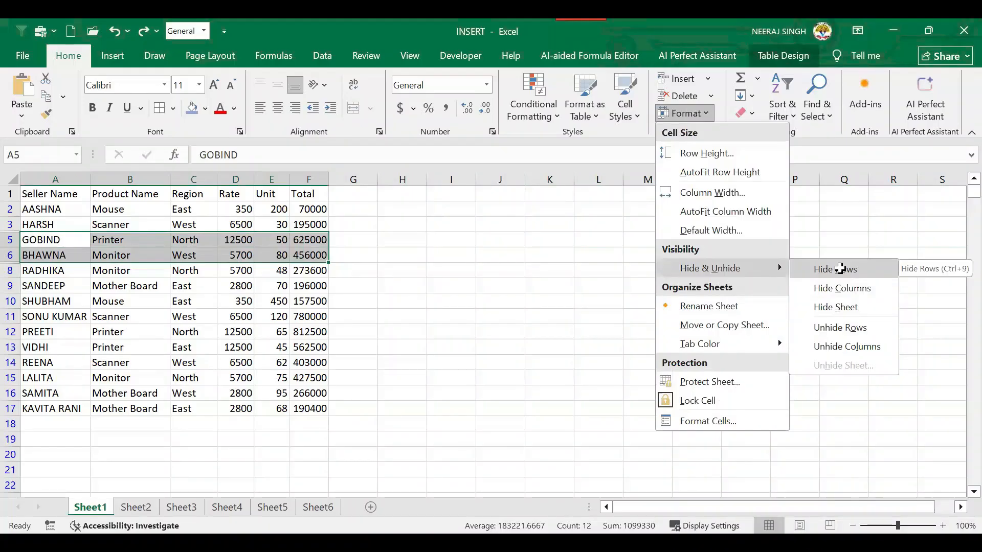
pyautogui.click(840, 269)
pyautogui.click(31, 241)
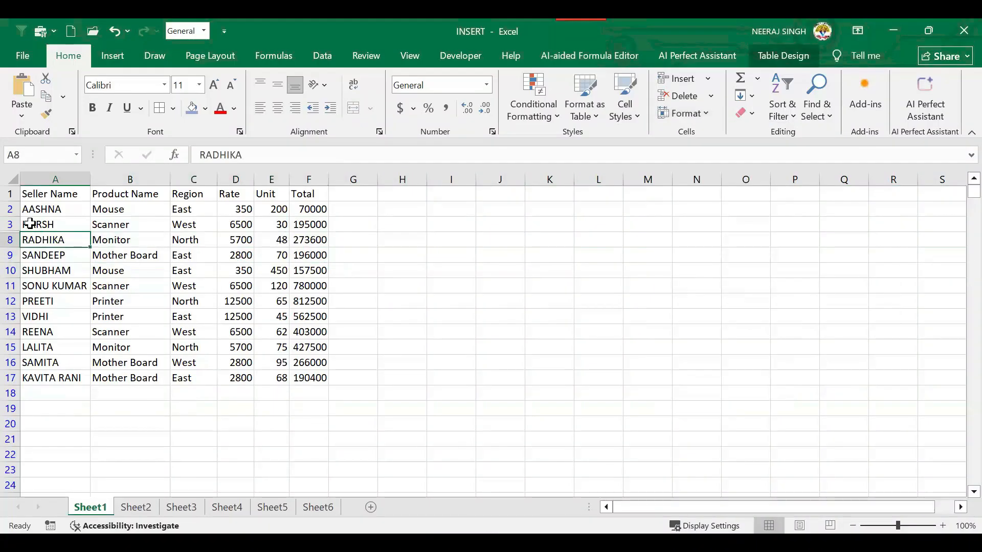
# Step: Unhide all hidden rows between rows 3 and 8 of the sales table
pyautogui.moveTo(31, 229); pyautogui.dragTo(320, 242)
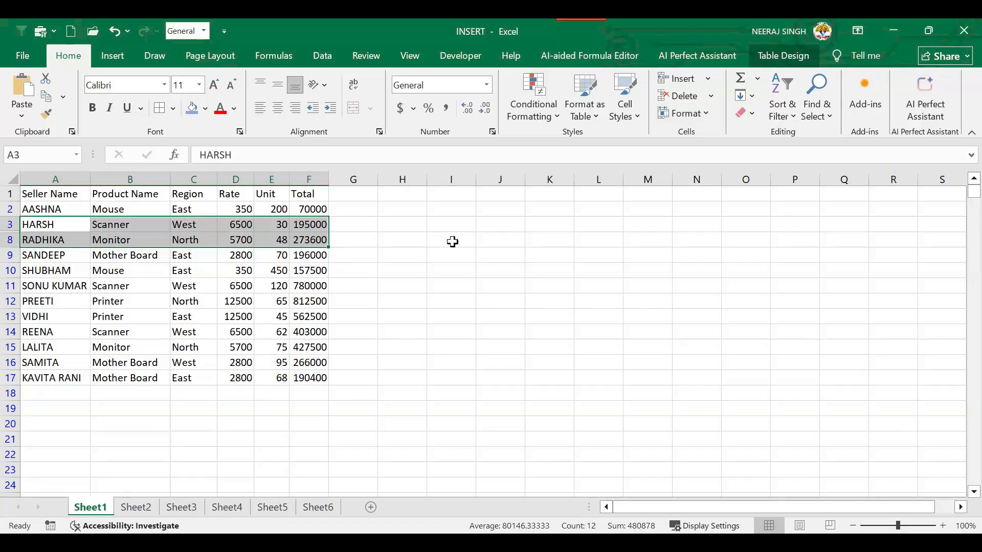
pyautogui.click(704, 123)
pyautogui.moveTo(736, 271)
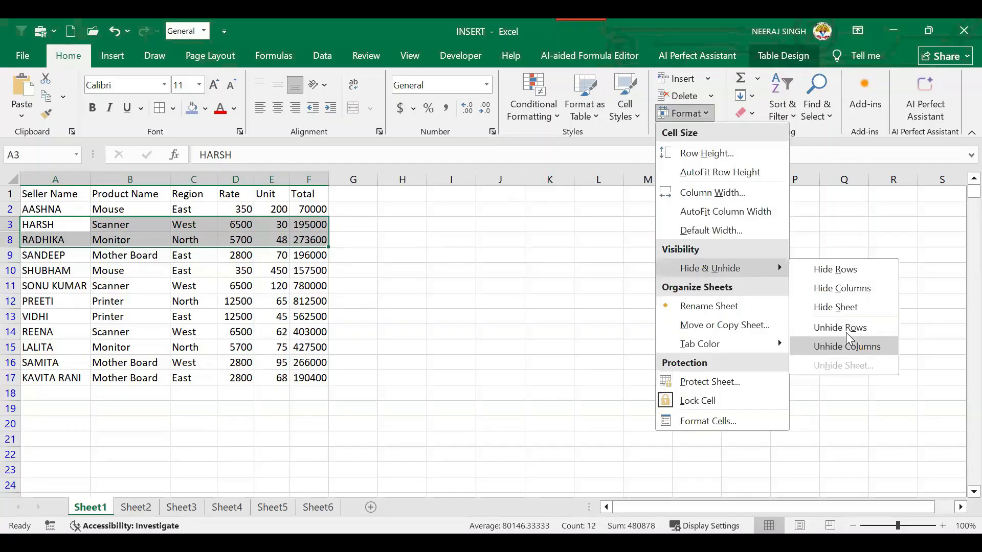
pyautogui.click(845, 329)
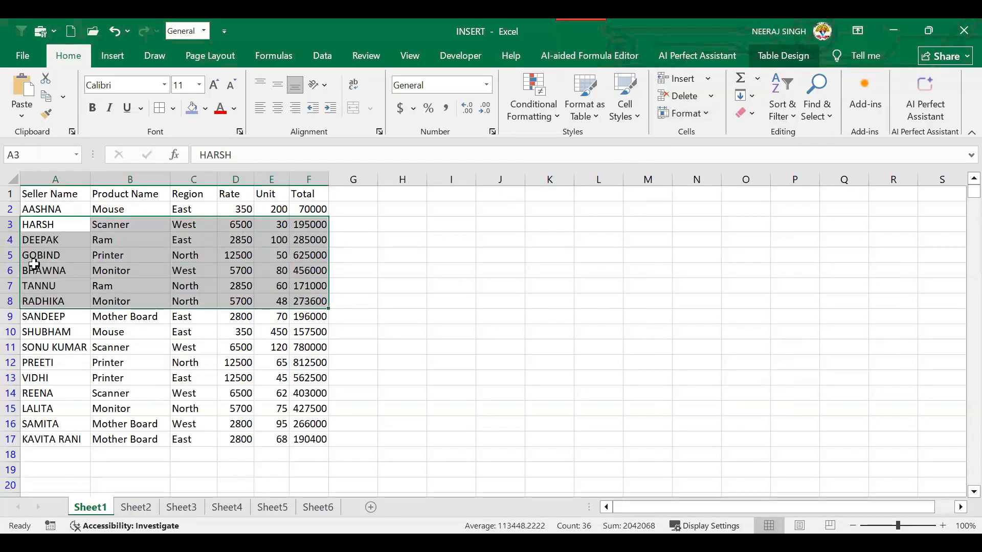
pyautogui.click(34, 264)
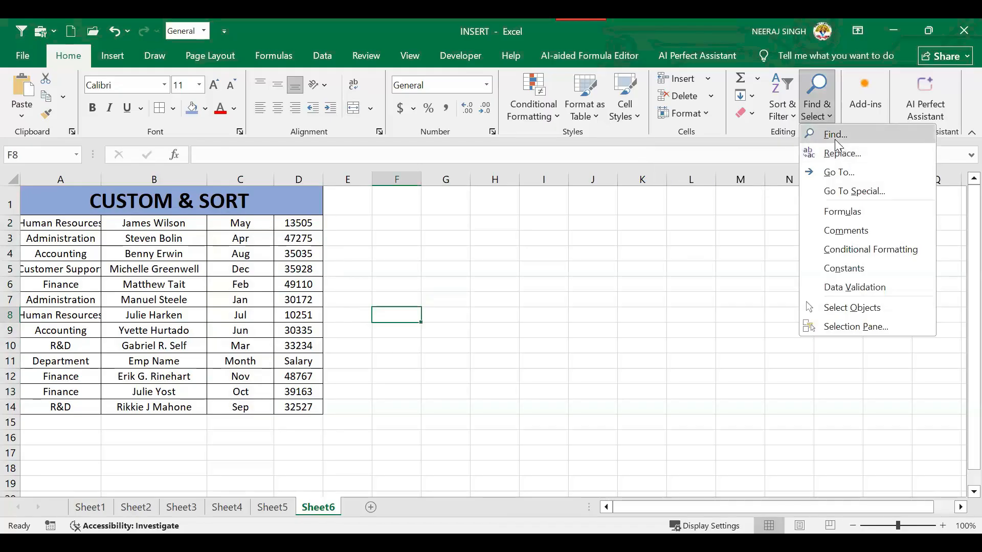
# Step: Open the Find dialog beside the table and search the sheet for "CUSTOMET SUPPORT"
pyautogui.click(835, 137)
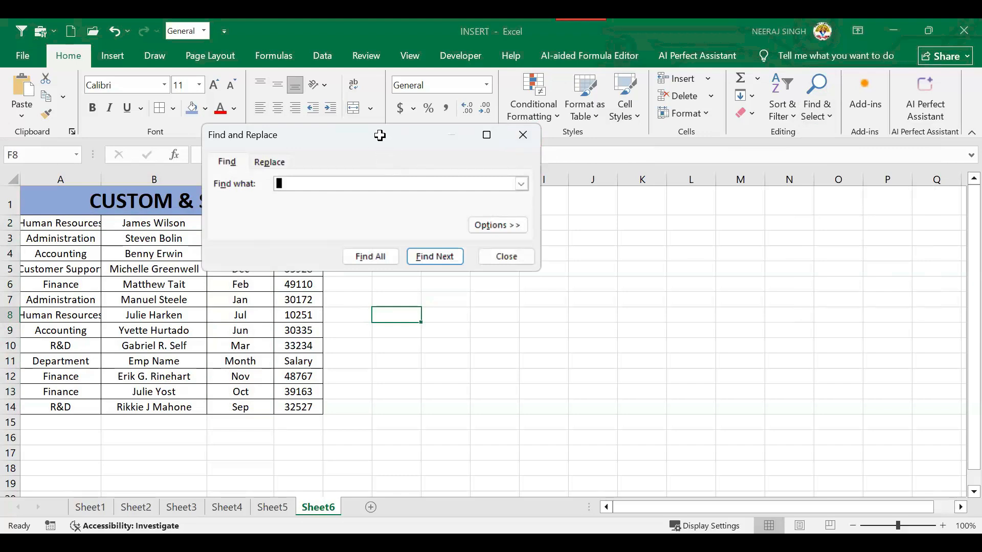
pyautogui.moveTo(380, 136); pyautogui.dragTo(572, 143)
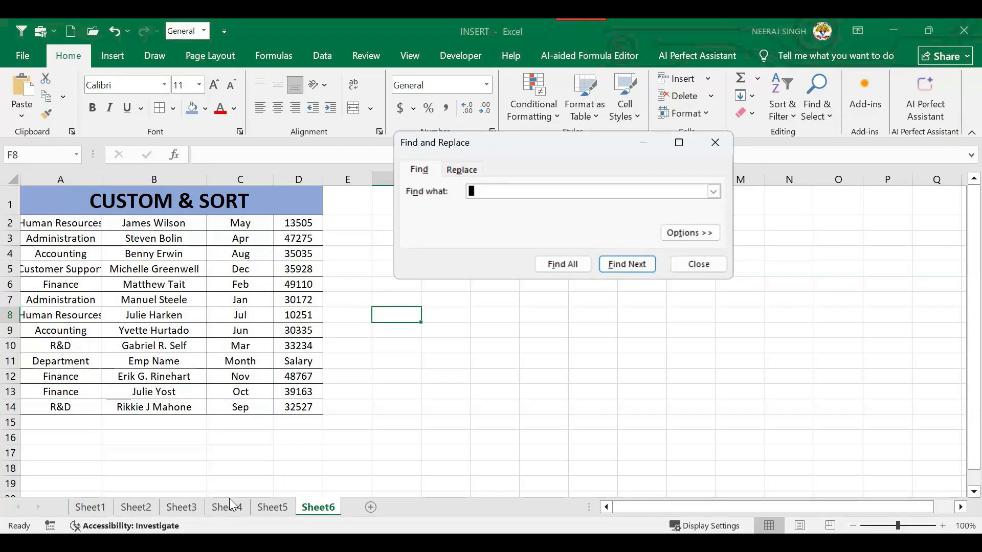
pyautogui.click(474, 194)
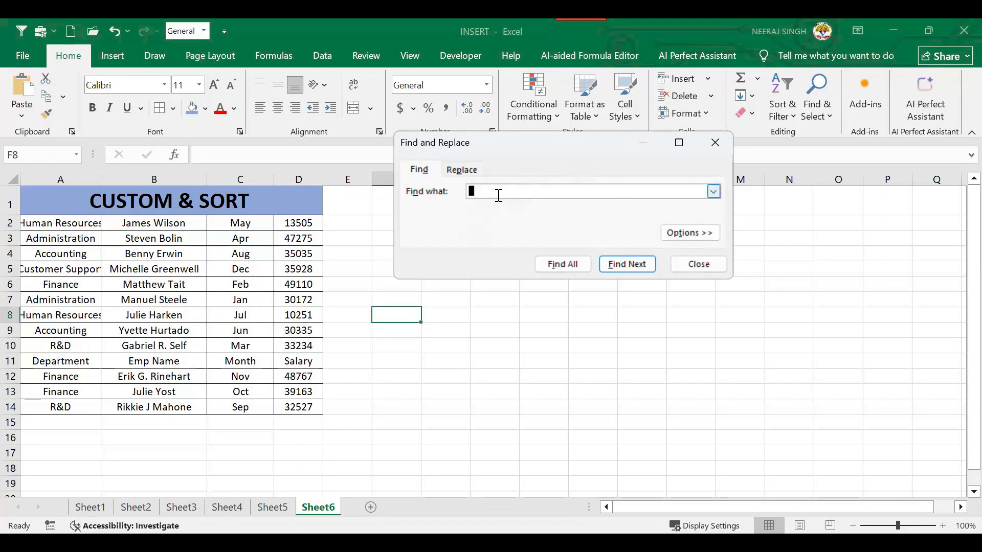
pyautogui.write('CU')
pyautogui.write('S')
pyautogui.write('TOME')
pyautogui.write('R')
pyautogui.write(' SU')
pyautogui.write('PPORT')
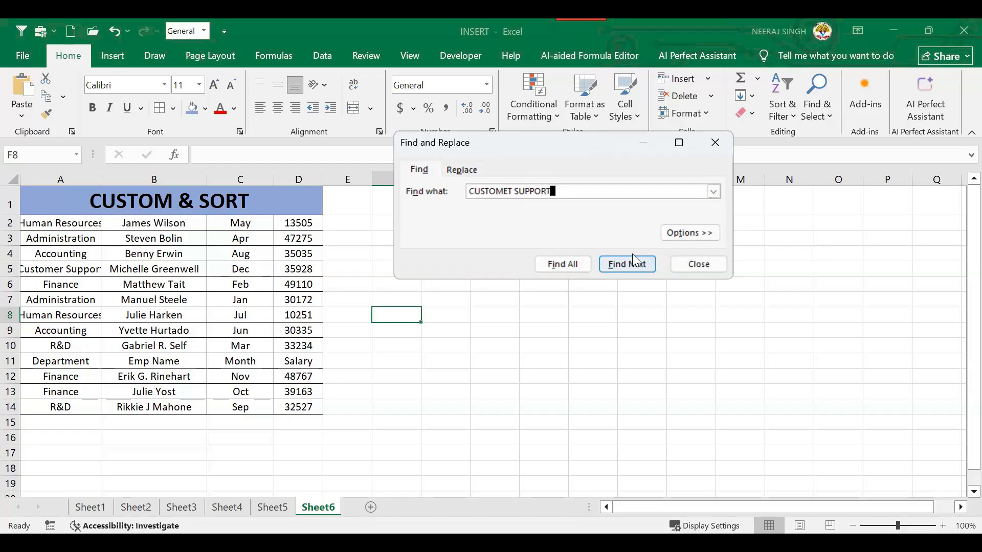
pyautogui.click(639, 265)
pyautogui.press('Return')
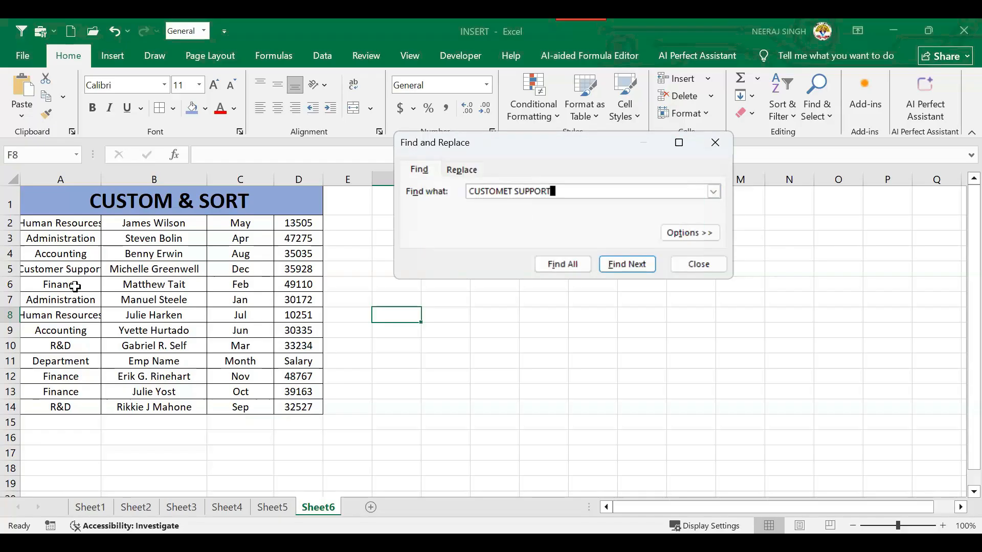
# Step: AutoFit column A to its contents and search the sheet for "CUSTOMER SUPPORT" instead
pyautogui.doubleClick(100, 182)
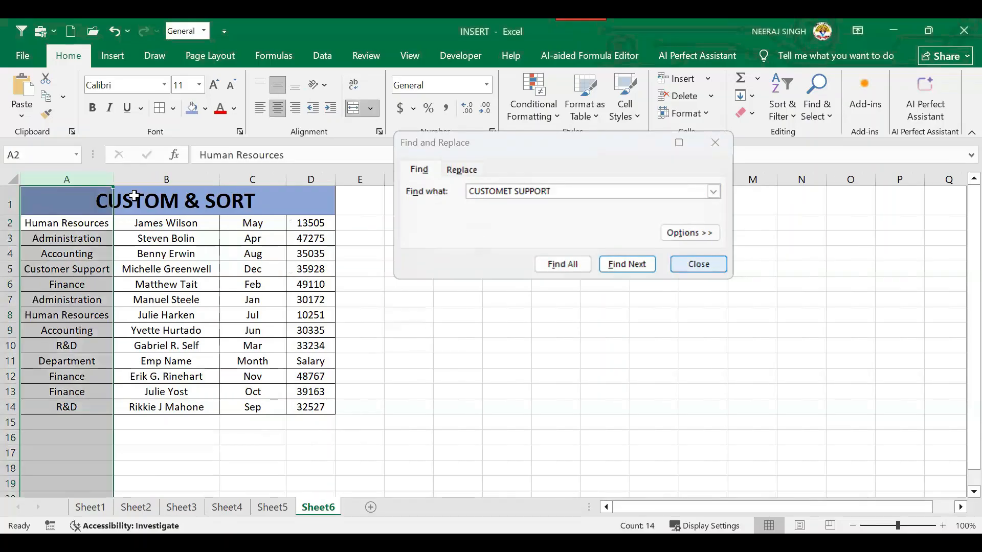
pyautogui.click(538, 195)
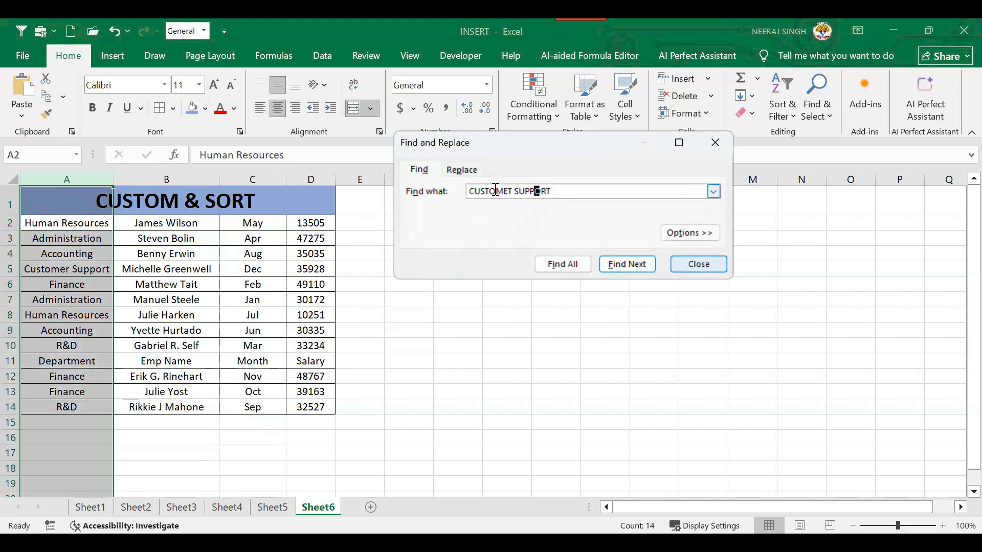
pyautogui.doubleClick(552, 190)
pyautogui.click(552, 190)
pyautogui.press('BackSpace')
pyautogui.press('BackSpace')
pyautogui.press('BackSpace')
pyautogui.press('BackSpace')
pyautogui.press('BackSpace')
pyautogui.press('BackSpace')
pyautogui.press('BackSpace')
pyautogui.press('BackSpace')
pyautogui.press('BackSpace')
pyautogui.press('BackSpace')
pyautogui.press('BackSpace')
pyautogui.press('BackSpace')
pyautogui.press('BackSpace')
pyautogui.press('BackSpace')
pyautogui.press('BackSpace')
pyautogui.press('BackSpace')
pyautogui.write('CUSTOMER')
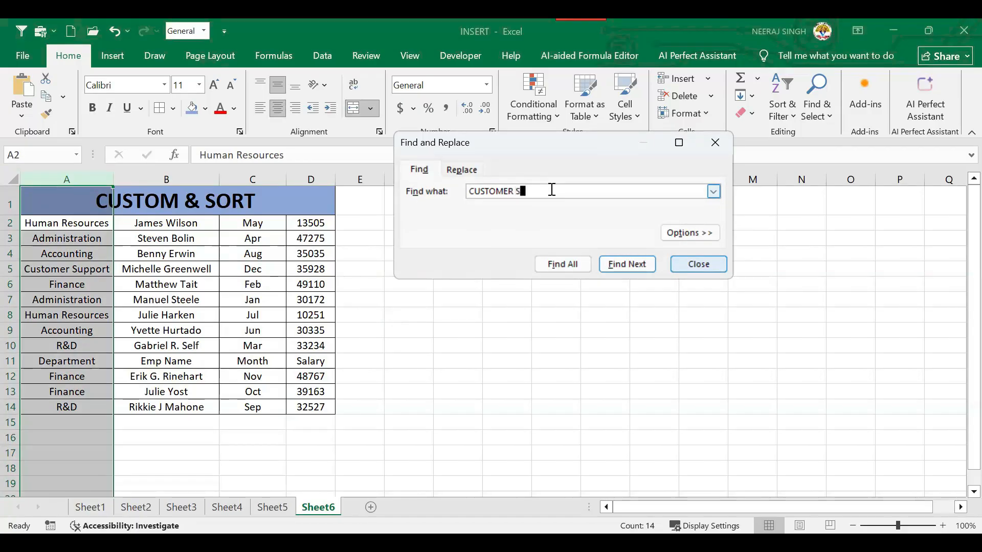
pyautogui.write(' SUPPORT')
pyautogui.click(626, 264)
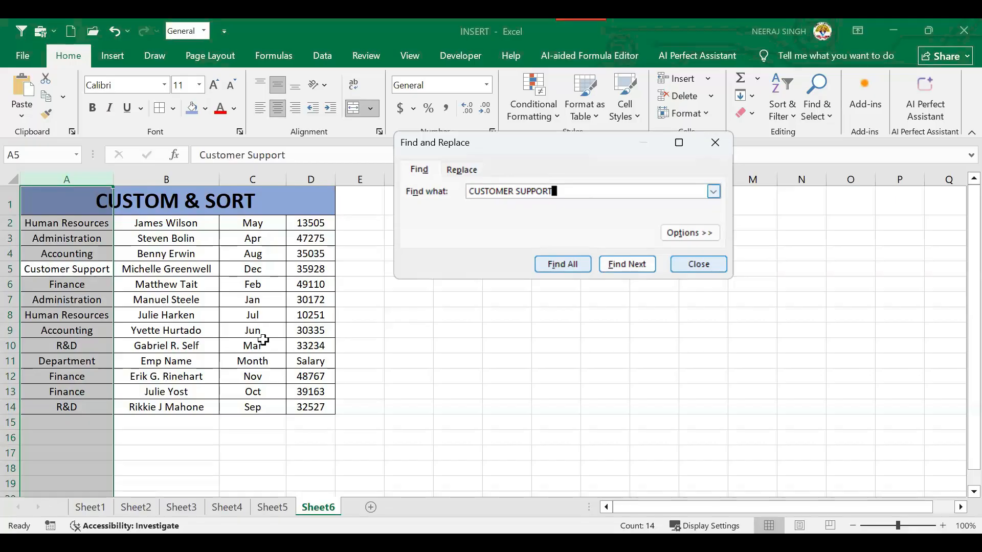
# Step: Search again for "CUSTOMER SUPPORT" with cell A5 selected and list all of its matches
pyautogui.click(68, 264)
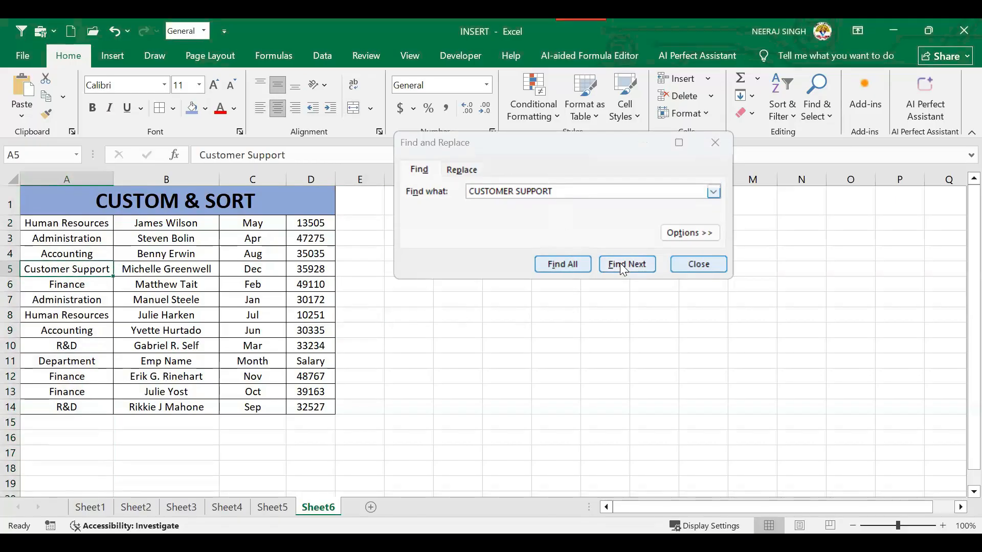
pyautogui.click(568, 193)
pyautogui.doubleClick(577, 194)
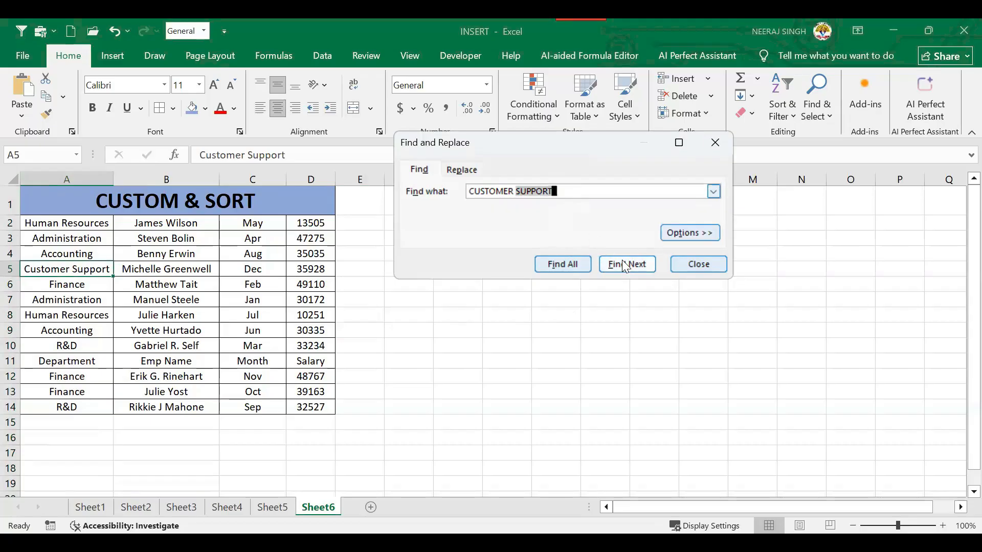
pyautogui.moveTo(592, 195); pyautogui.dragTo(358, 194)
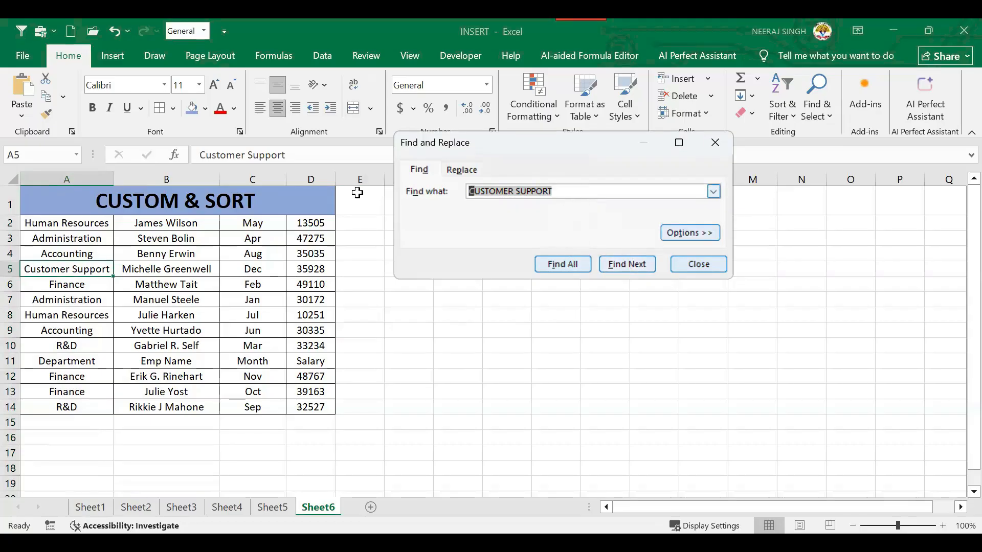
pyautogui.hotkey('ctrl', 'x')
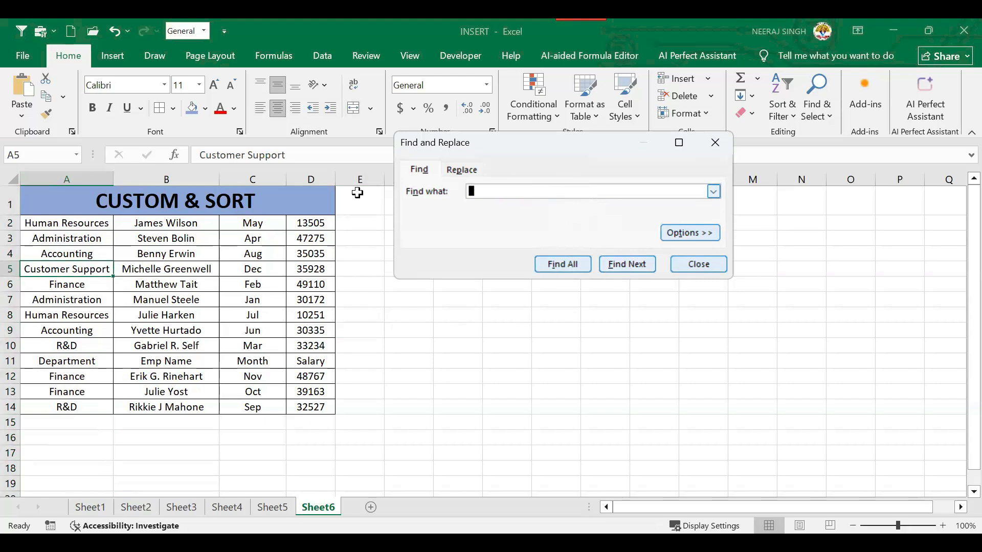
pyautogui.hotkey('ctrl', 'v')
pyautogui.click(632, 262)
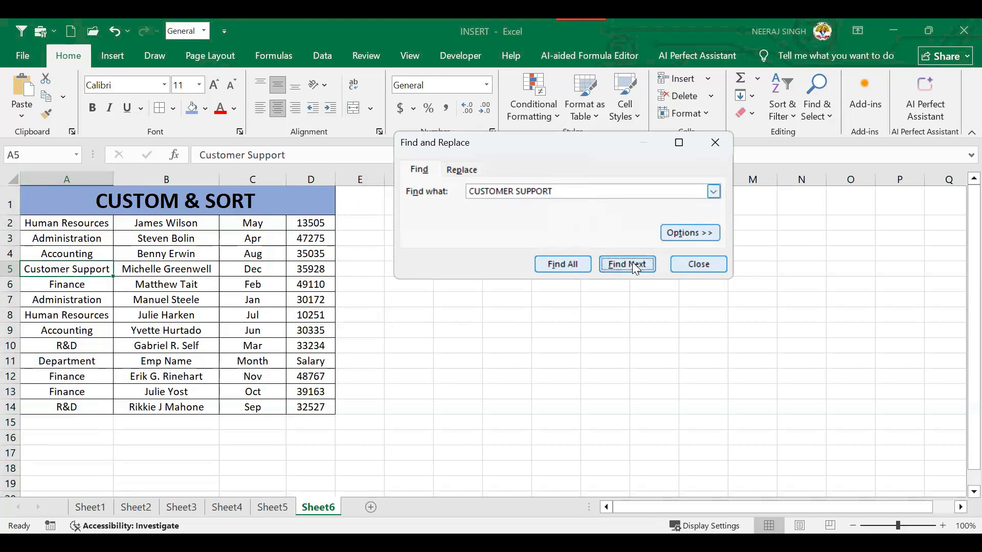
pyautogui.click(570, 262)
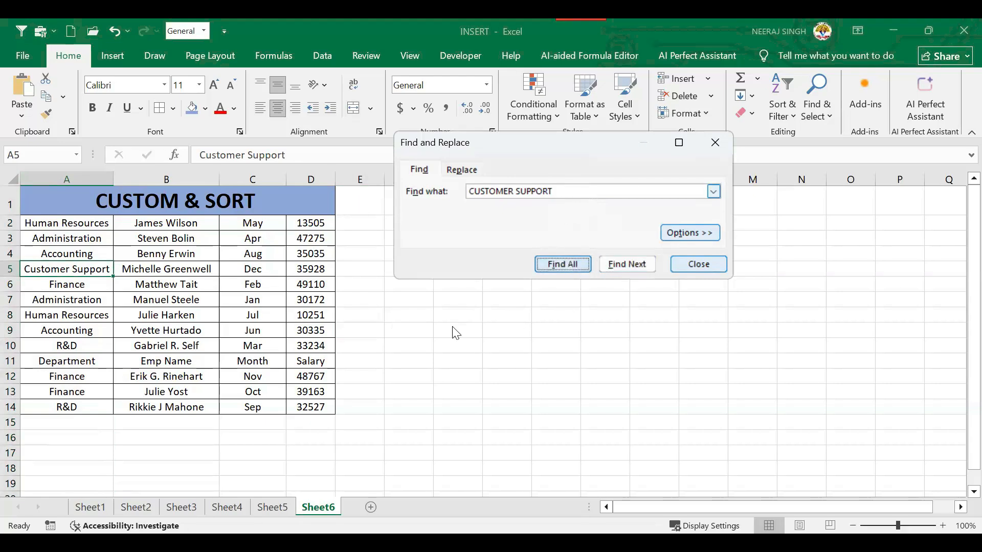
# Step: Change the search term to "ACCOUNTING" and step through its matches in the sheet
pyautogui.moveTo(570, 191); pyautogui.dragTo(432, 191)
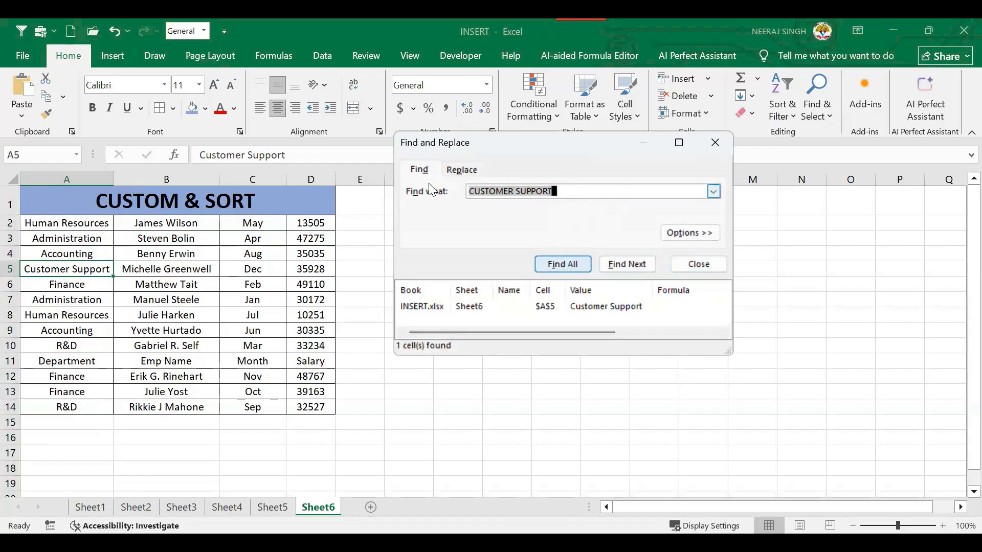
pyautogui.press('BackSpace')
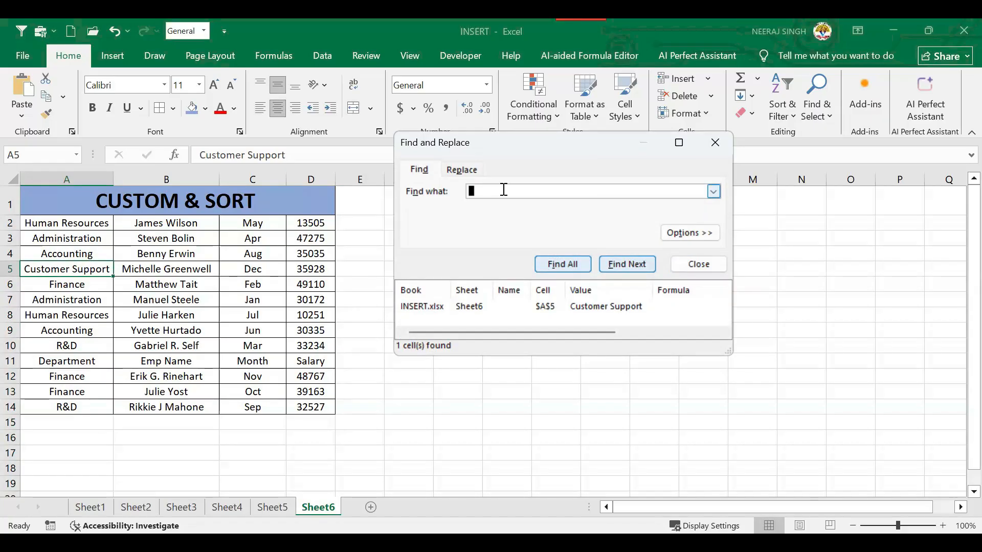
pyautogui.write('ACCOUNTING')
pyautogui.click(612, 265)
pyautogui.click(612, 265)
pyautogui.click(612, 265)
pyautogui.click(612, 263)
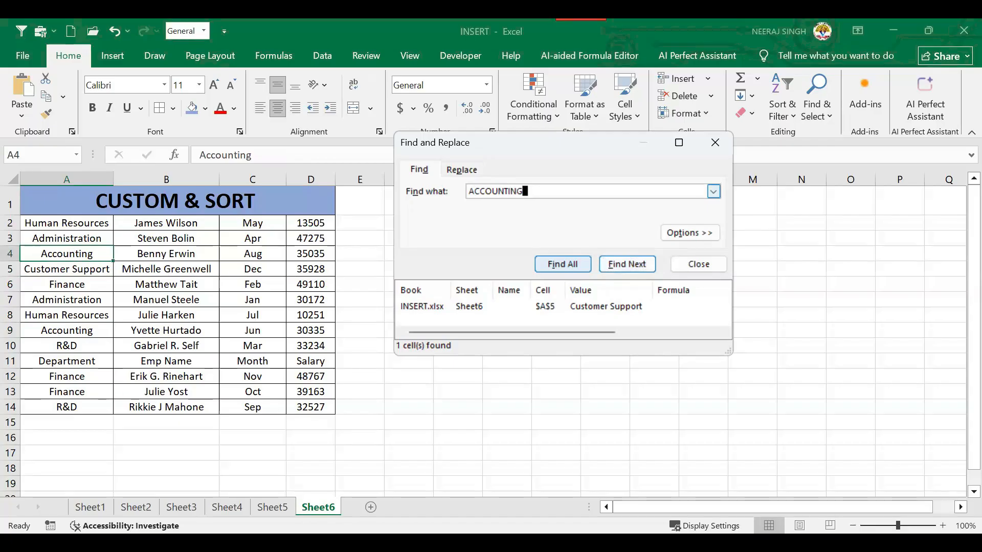
# Step: Step through two more "ACCOUNTING" matches and close the Find dialog
pyautogui.click(942, 526)
pyautogui.click(942, 525)
pyautogui.click(942, 525)
pyautogui.click(942, 525)
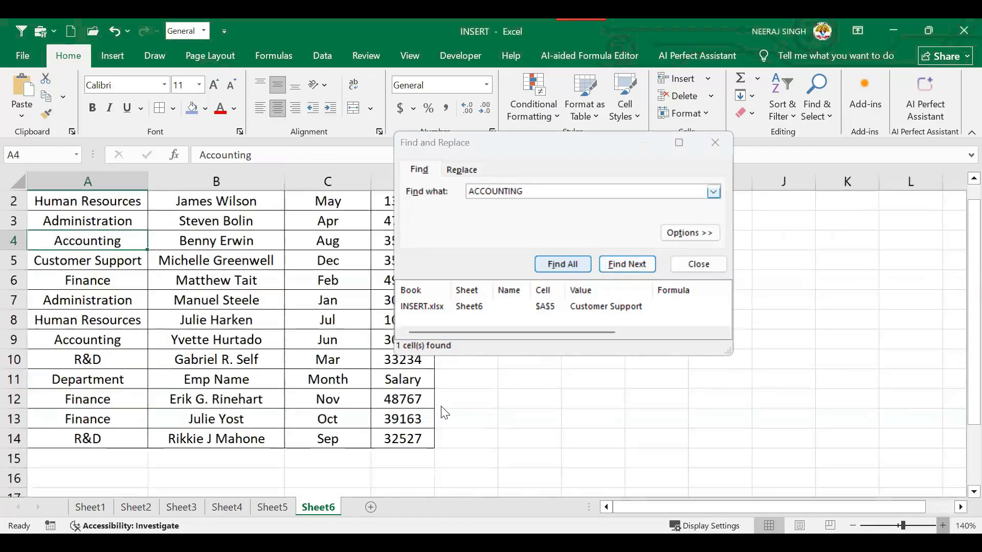
pyautogui.click(627, 264)
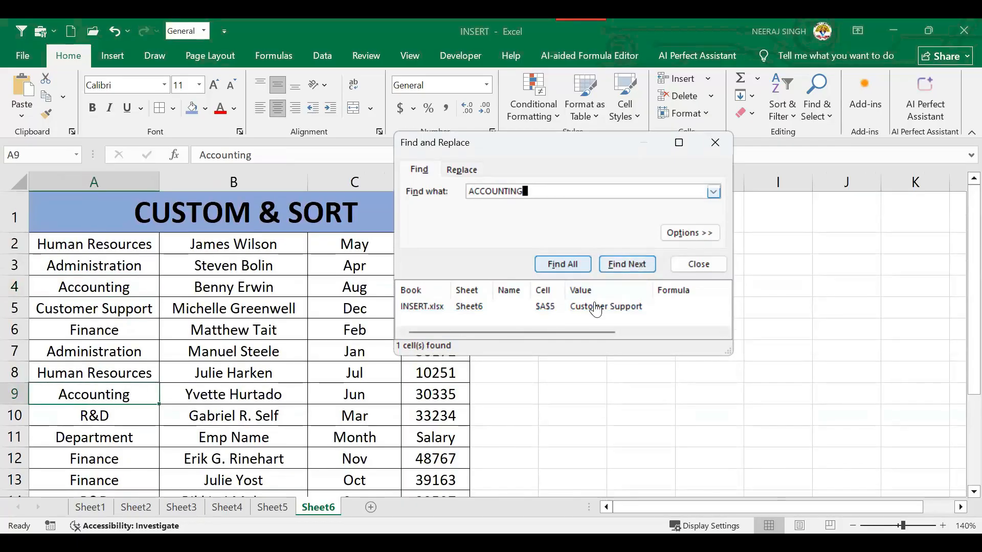
pyautogui.click(628, 265)
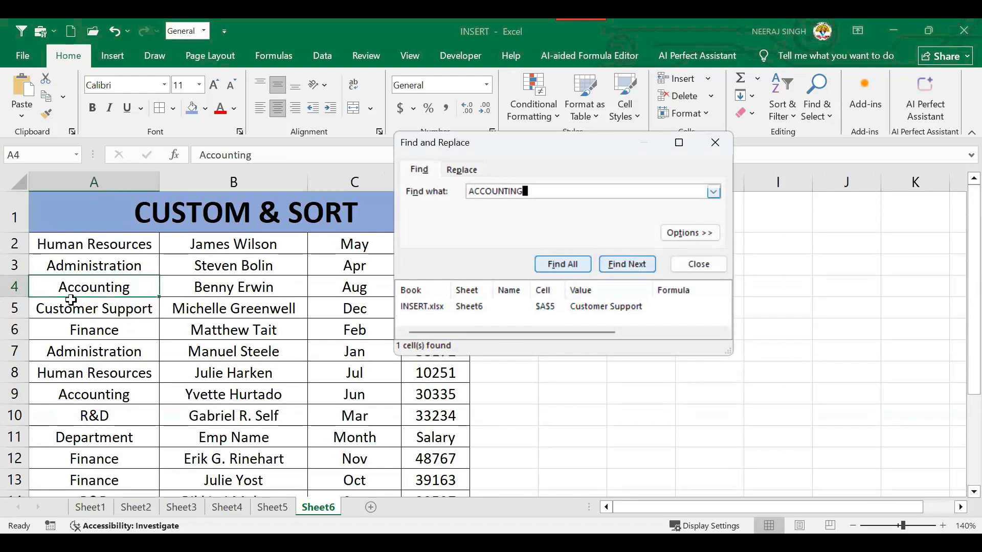
pyautogui.click(707, 267)
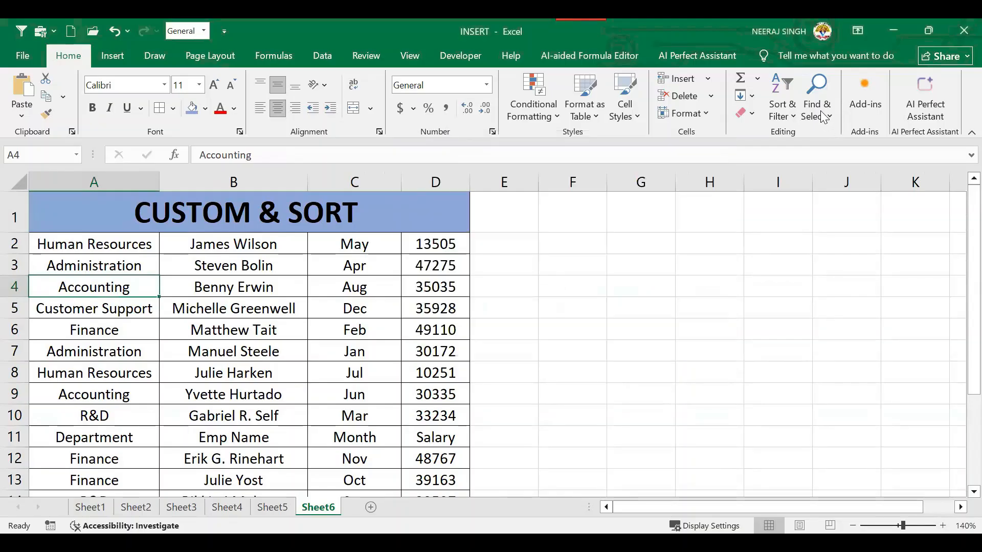
# Step: Replace only the "ACCOUNTING" entry in cell A4 with "LAPTOP", and close the Replace dialog
pyautogui.click(823, 118)
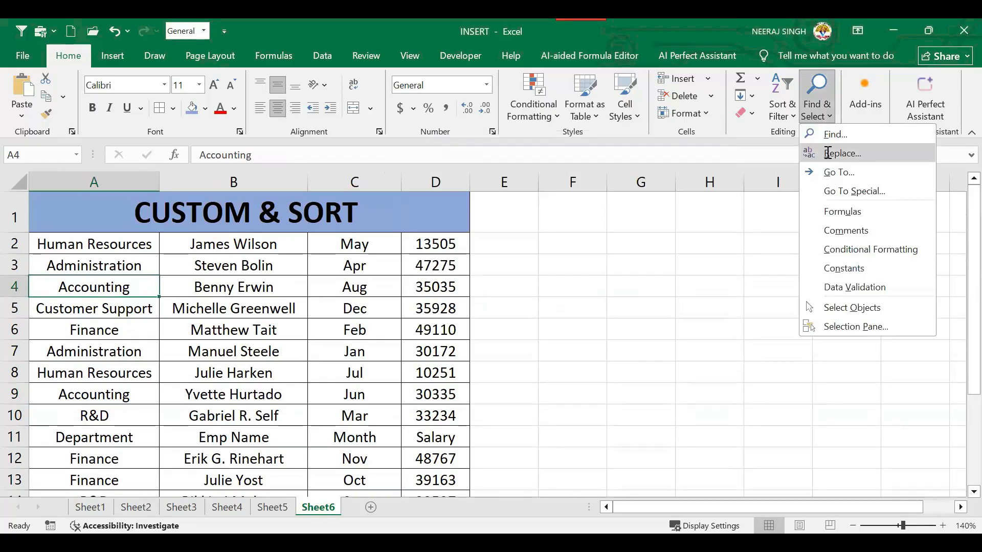
pyautogui.moveTo(372, 126); pyautogui.dragTo(542, 137)
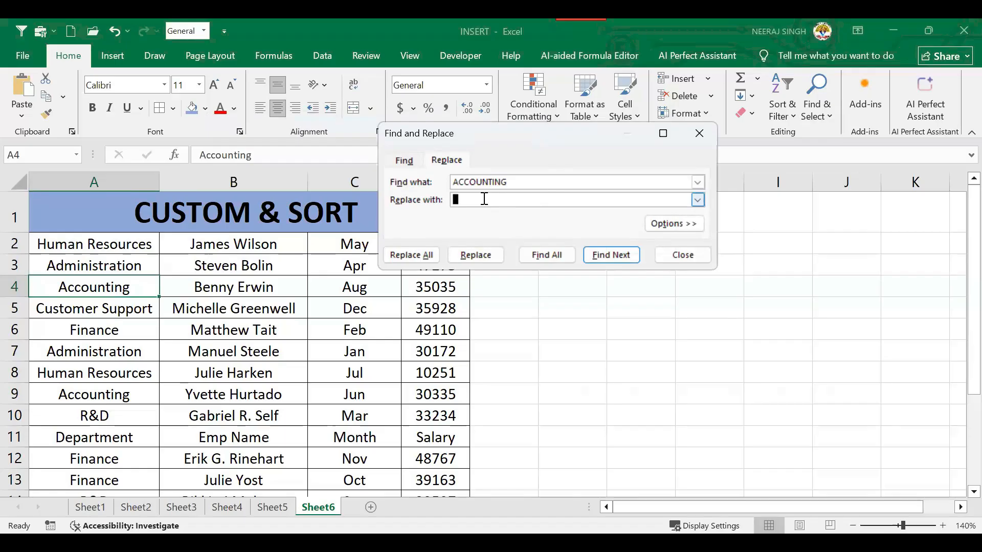
pyautogui.write('LAPTOP')
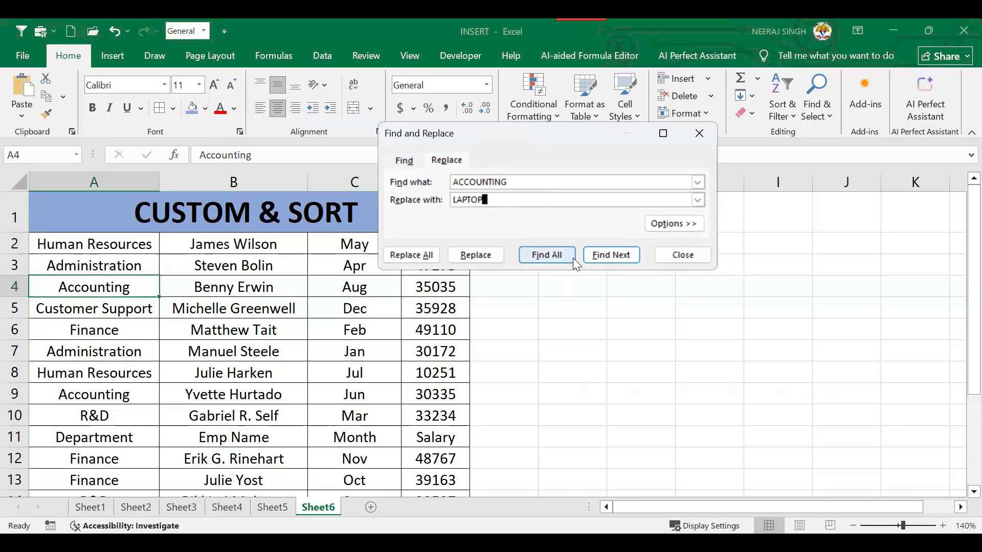
pyautogui.click(475, 255)
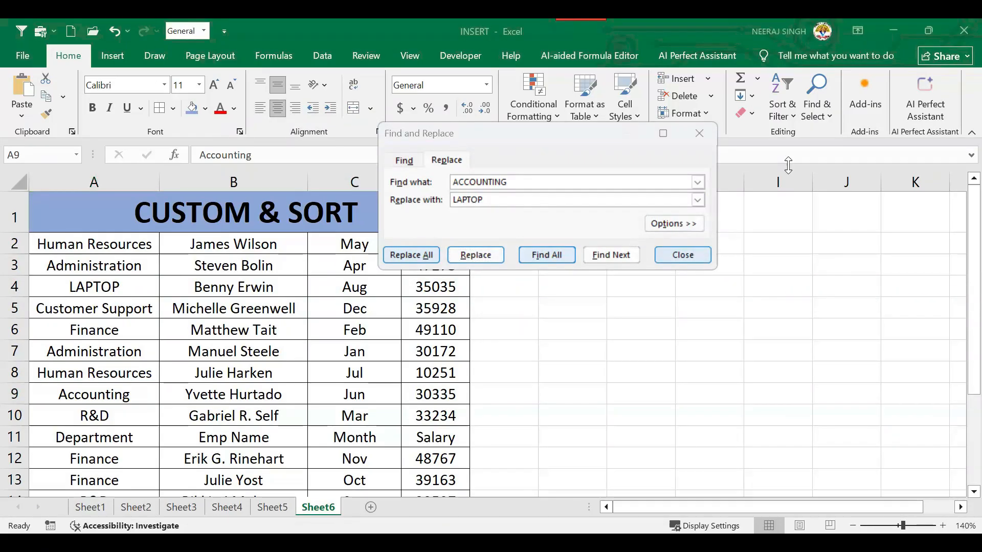
pyautogui.doubleClick(496, 201)
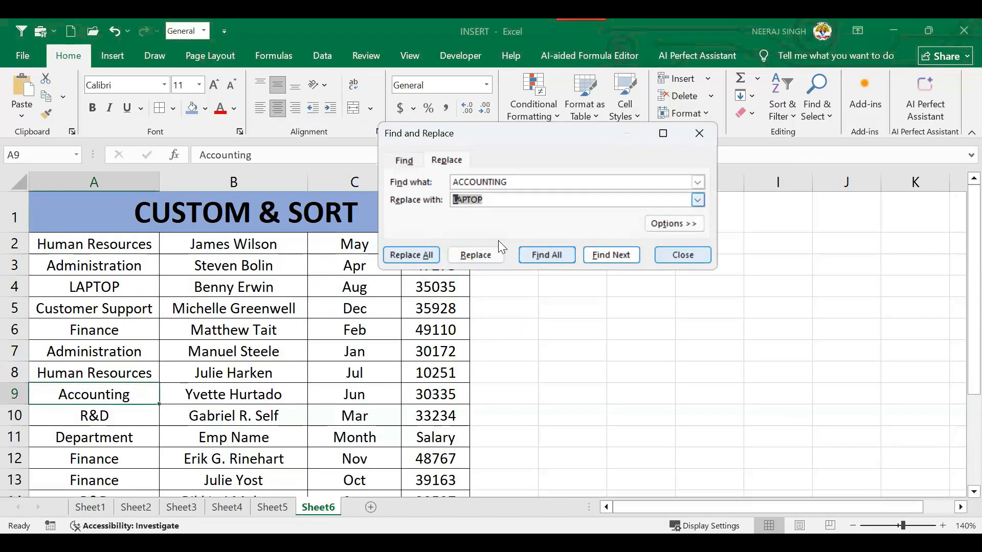
pyautogui.moveTo(491, 201); pyautogui.dragTo(450, 199)
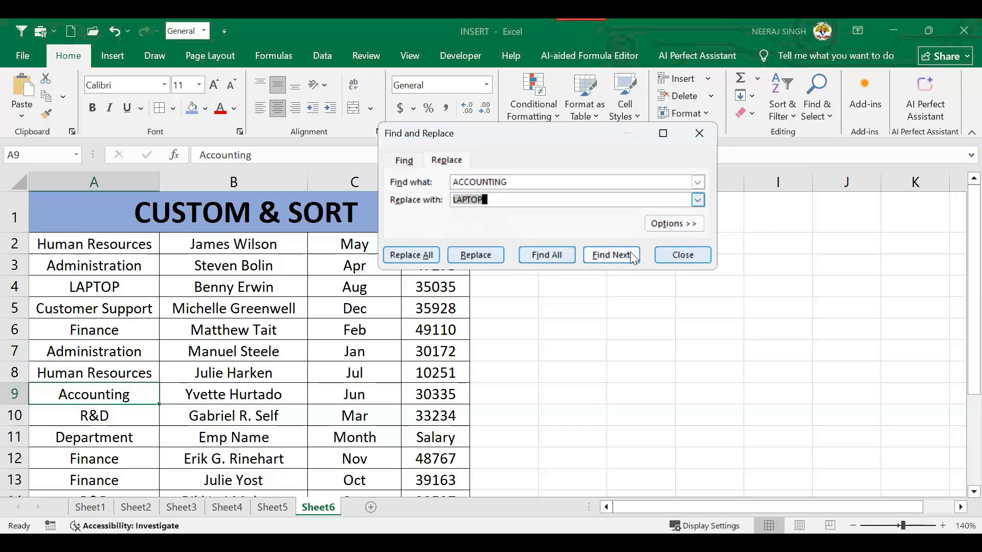
pyautogui.click(684, 255)
# Step: Copy the Accounting entry from cell A9 into cell A15, directly below the table
pyautogui.scroll(-1, 113, 250)
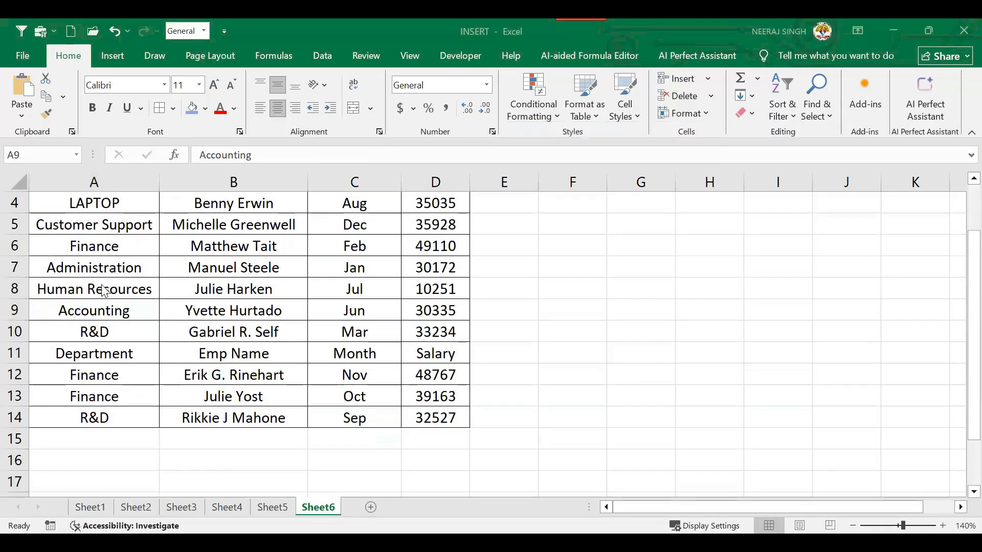
pyautogui.scroll(1, 114, 285)
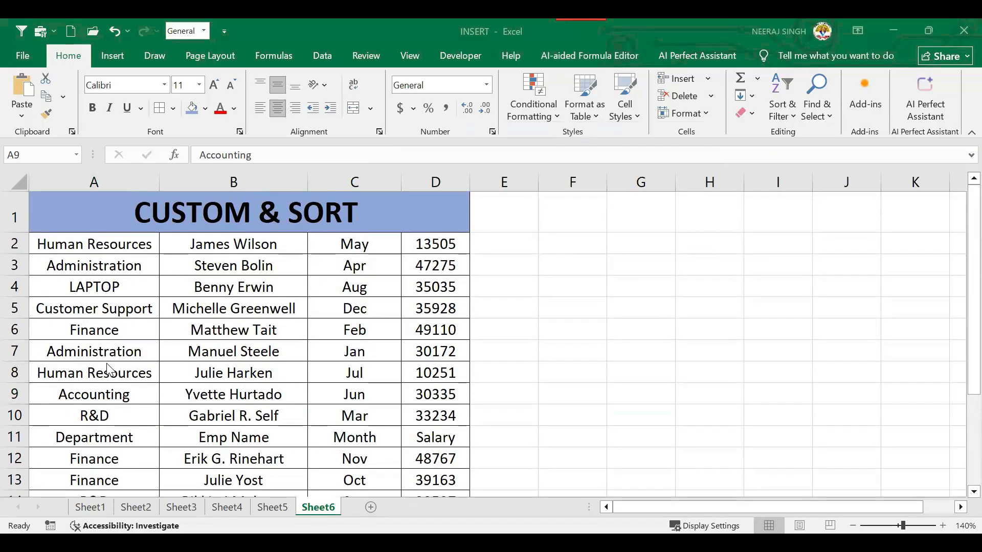
pyautogui.scroll(-1, 110, 371)
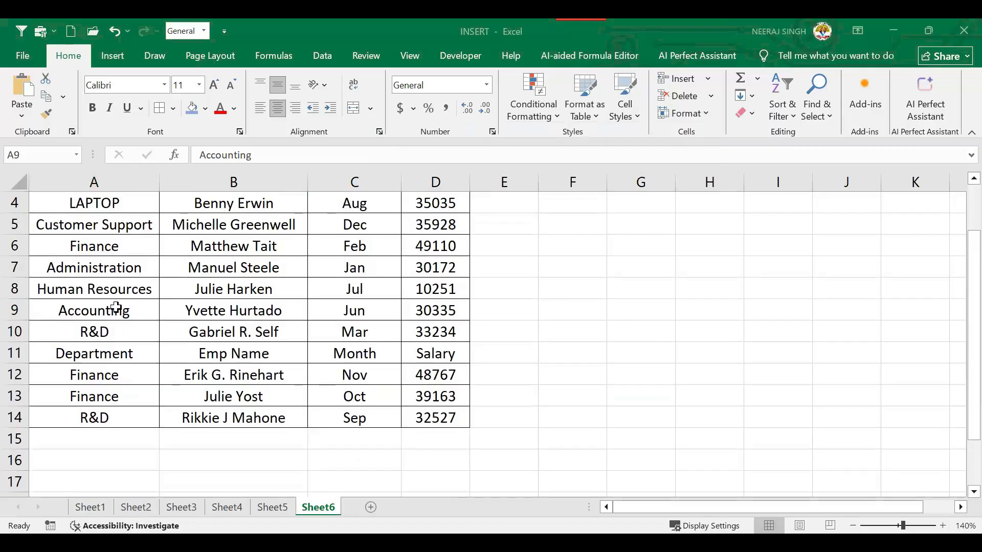
pyautogui.click(116, 307)
pyautogui.hotkey('ctrl', 'c')
pyautogui.scroll(-2, 109, 324)
pyautogui.click(103, 312)
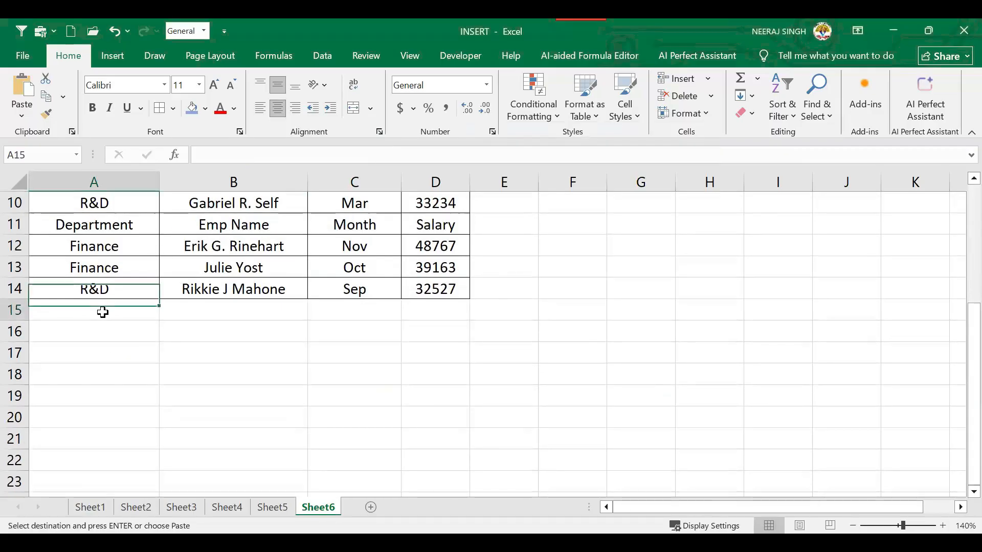
pyautogui.hotkey('ctrl', 'v')
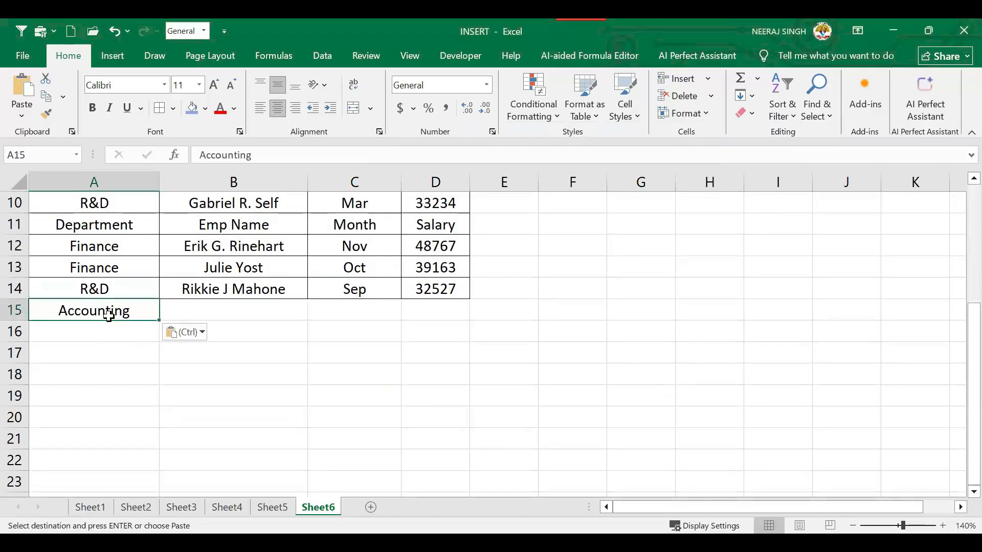
pyautogui.scroll(3, 105, 323)
pyautogui.click(88, 329)
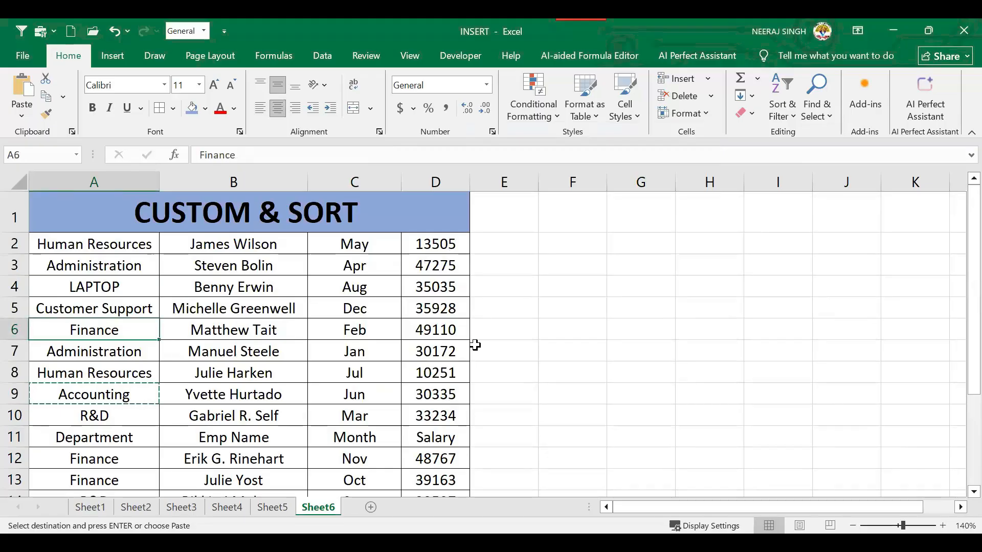
pyautogui.click(221, 310)
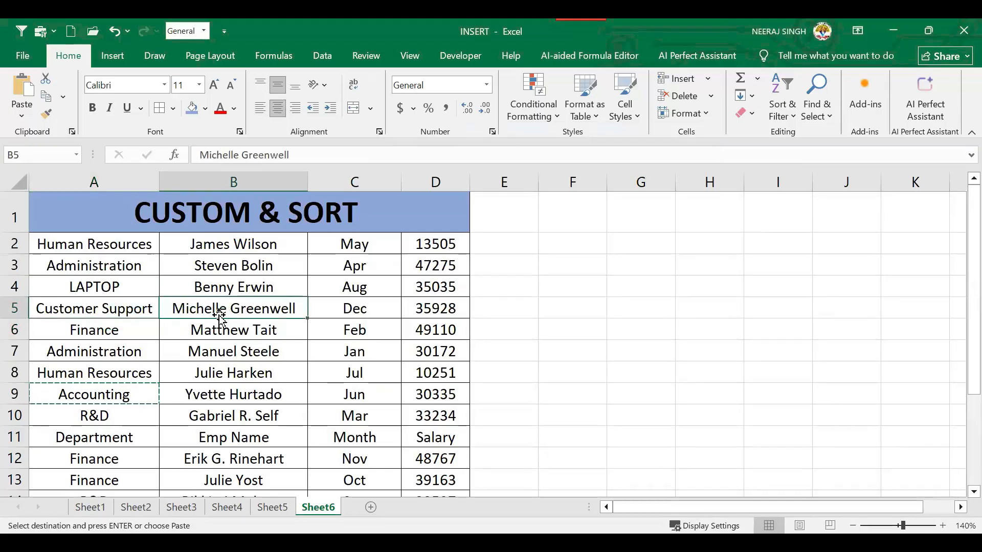
# Step: Paste the copied Accounting entry over the names in cells B5 and B9
pyautogui.hotkey('ctrl', 'v')
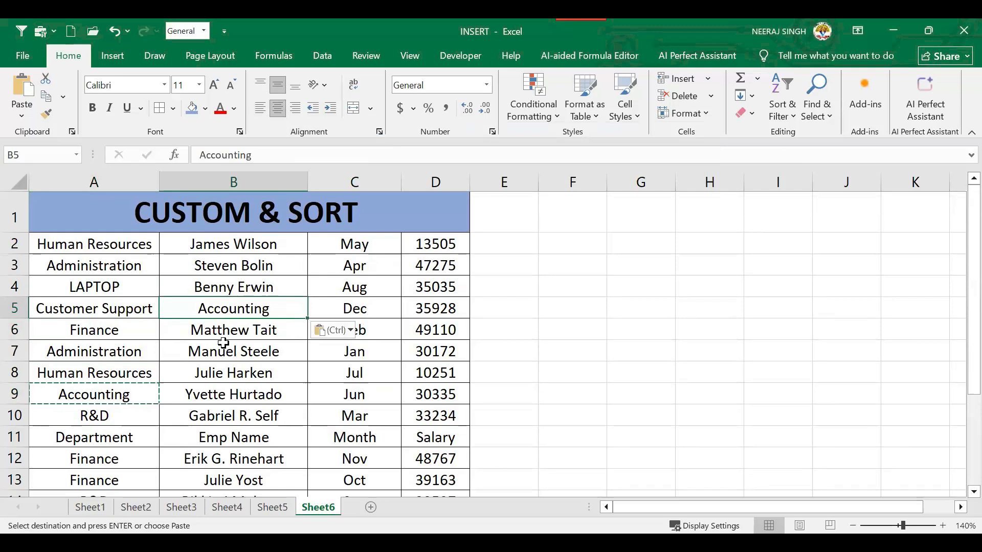
pyautogui.click(235, 387)
pyautogui.hotkey('ctrl', 'v')
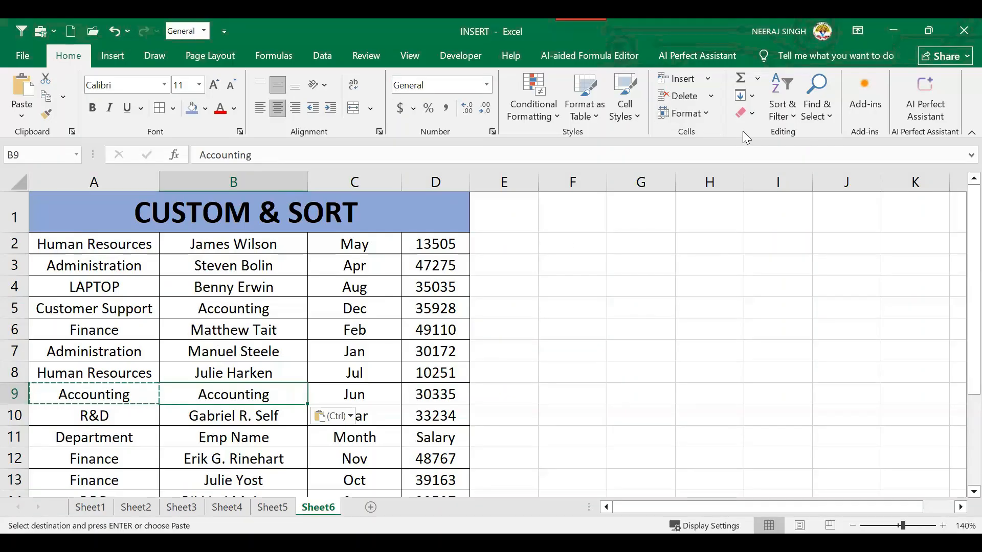
# Step: List all "ACCOUNTING" matches with "DESKTOP" as the replacement text, try replacing a single match, and close the Replace dialog
pyautogui.click(806, 122)
pyautogui.click(858, 155)
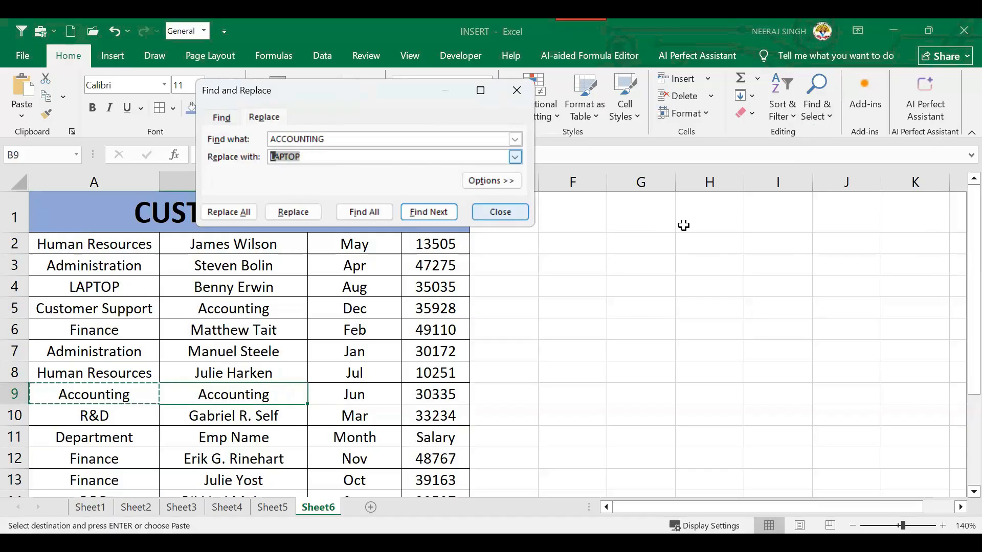
pyautogui.write('DESKTOP')
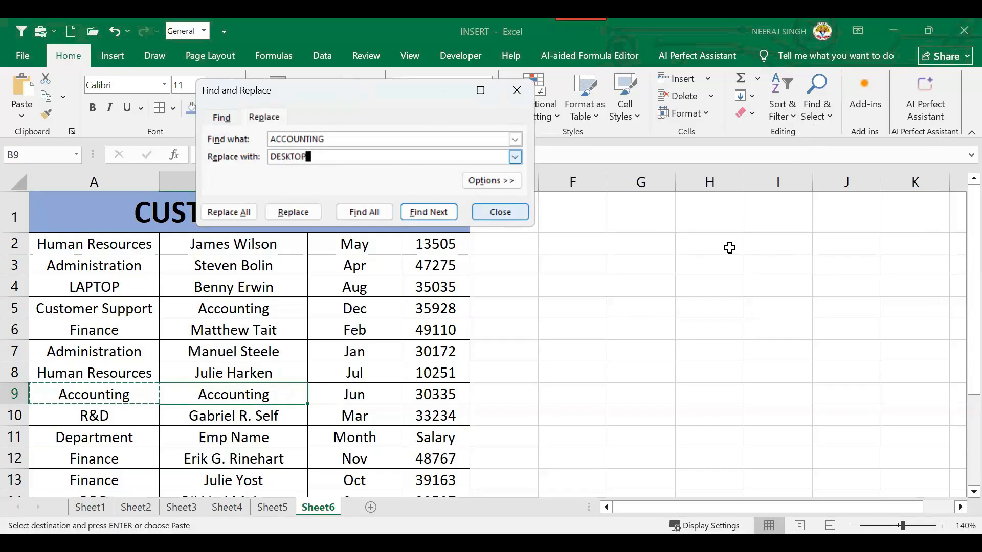
pyautogui.click(378, 210)
pyautogui.click(293, 199)
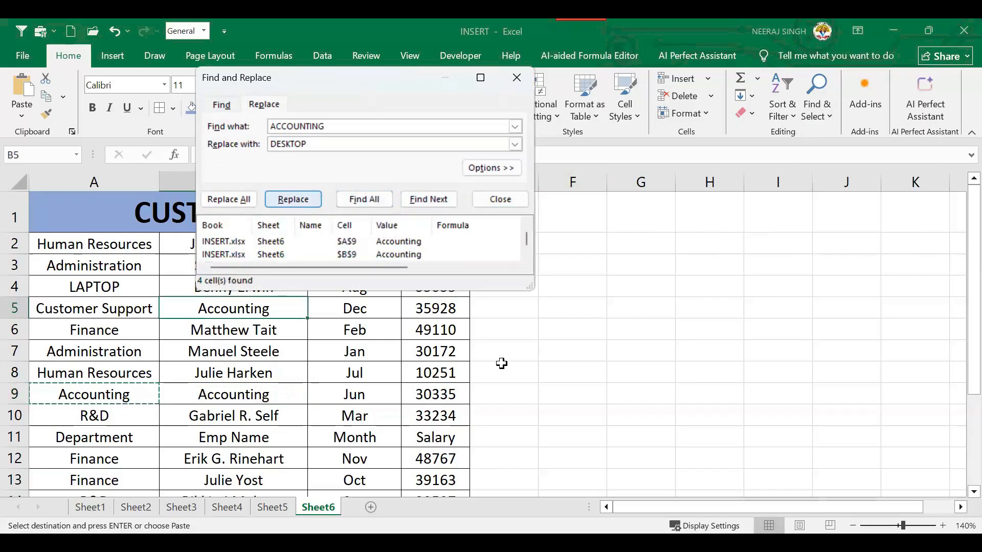
pyautogui.scroll(-3, 686, 318)
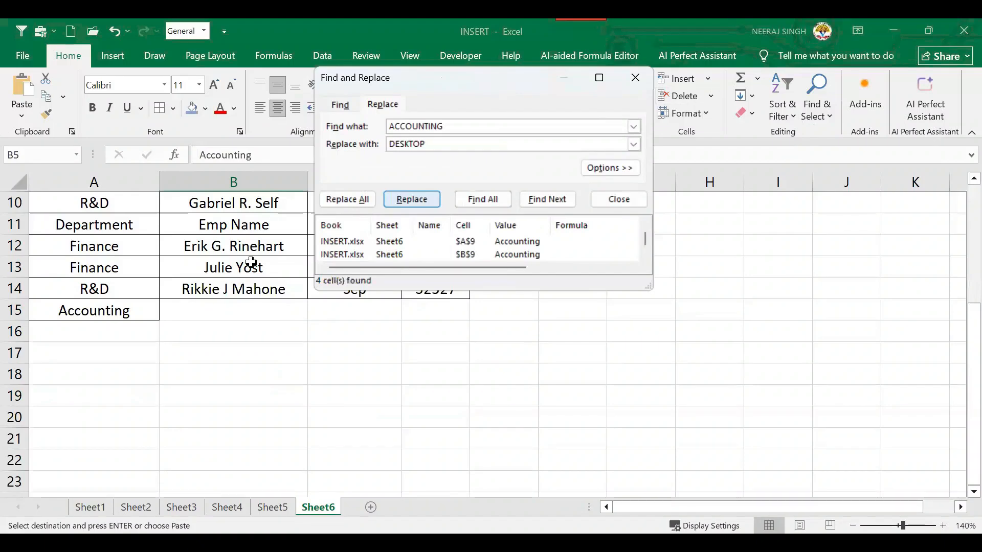
pyautogui.click(636, 86)
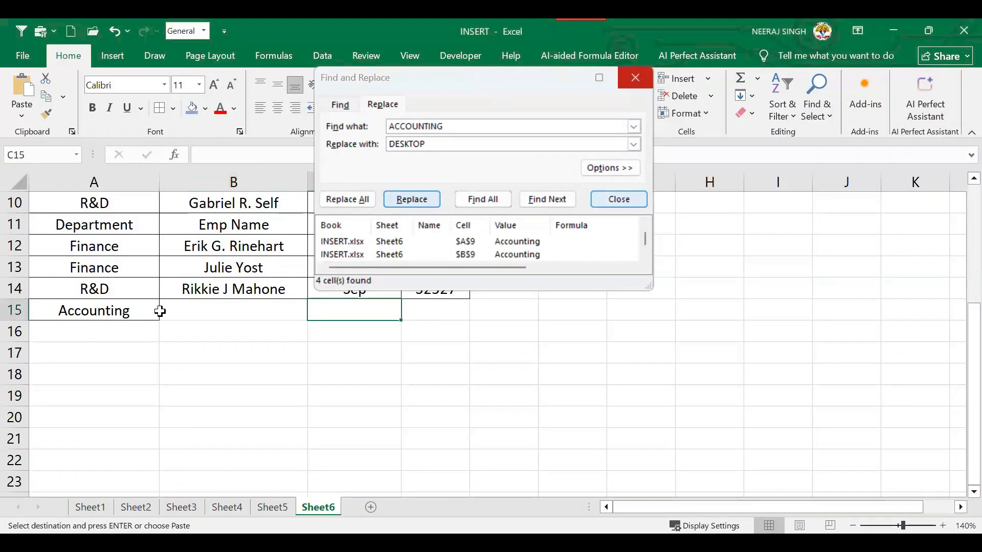
# Step: Reopen the Replace dialog with "ACCOUNTING" as the search term and "DESKTOP" as the replacement, and list all matches
pyautogui.click(154, 296)
pyautogui.scroll(1, 164, 332)
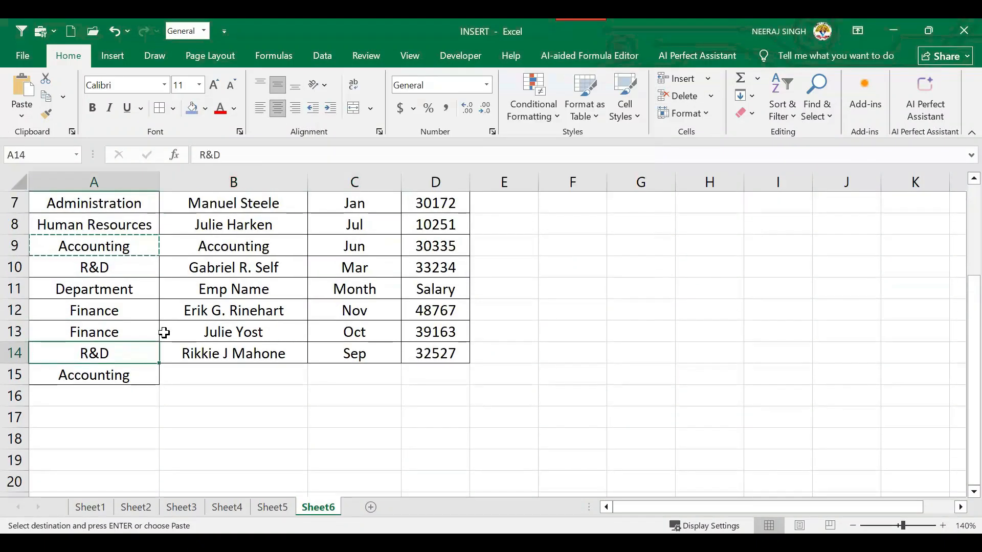
pyautogui.hotkey('ctrl', 'f')
pyautogui.moveTo(447, 199); pyautogui.dragTo(449, 215)
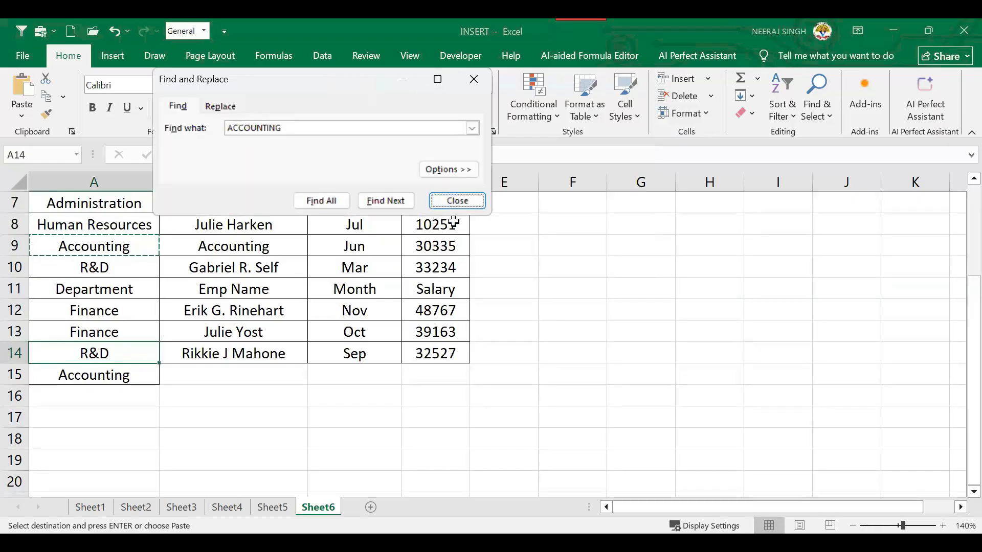
pyautogui.hotkey('ctrl', 'h')
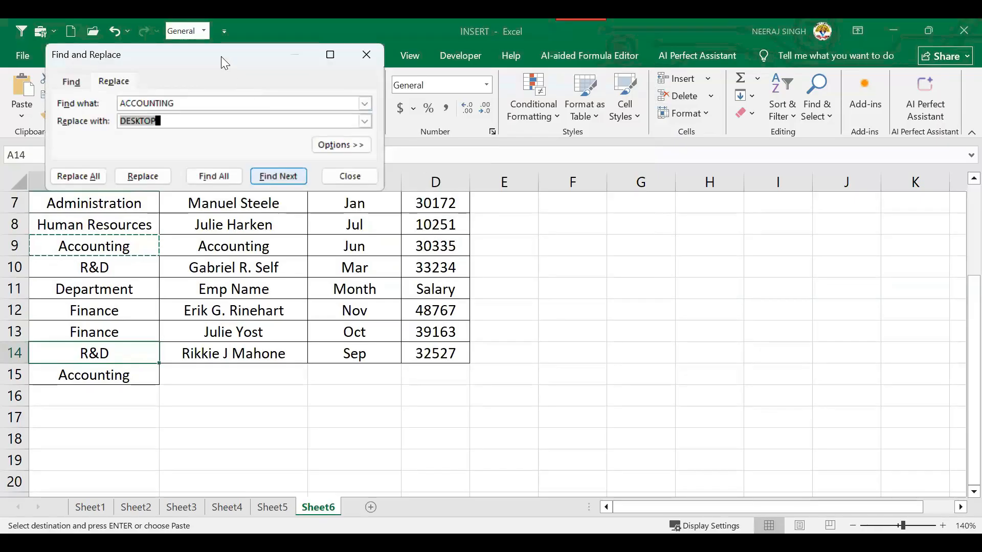
pyautogui.moveTo(431, 127); pyautogui.dragTo(364, 124)
pyautogui.write('ACCOUNTINGF')
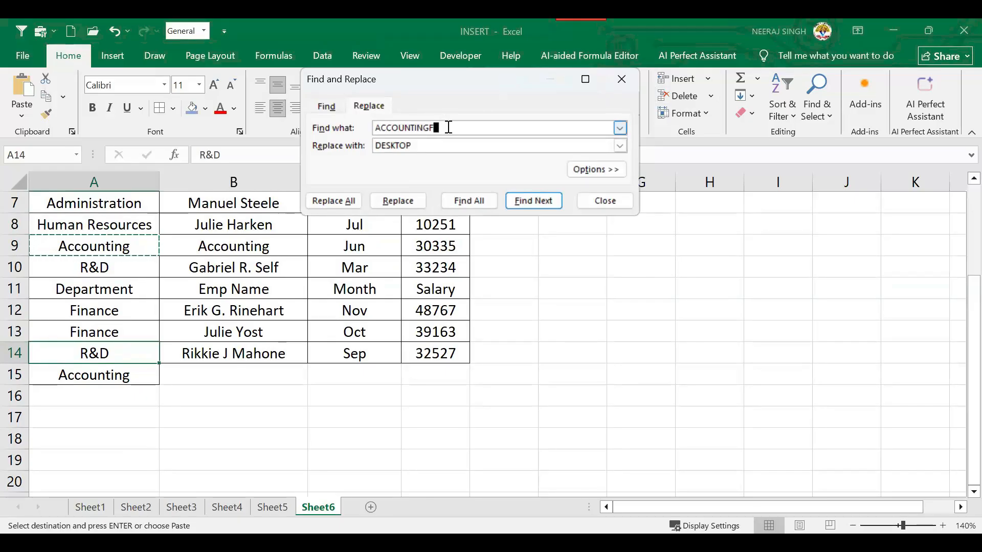
pyautogui.press('BackSpace')
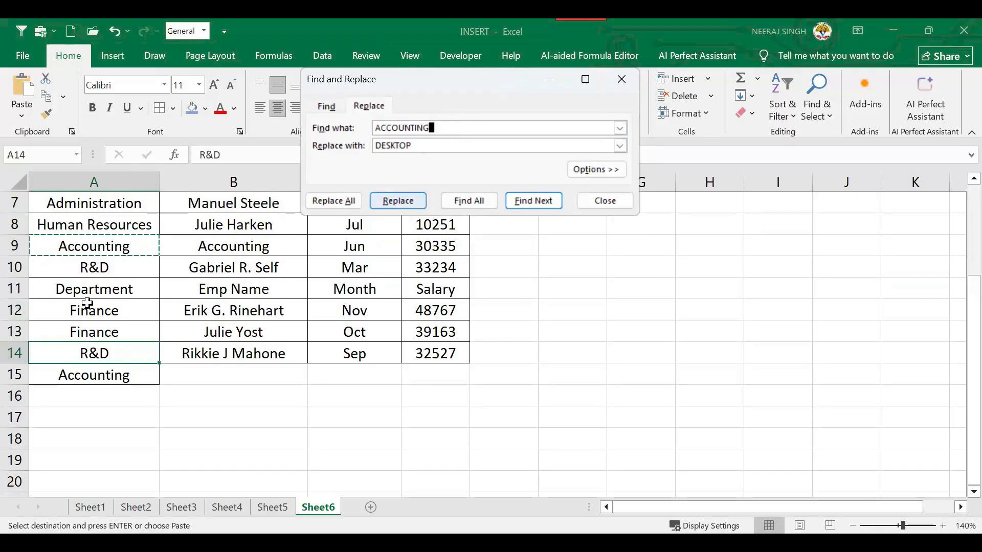
pyautogui.moveTo(433, 147); pyautogui.dragTo(374, 146)
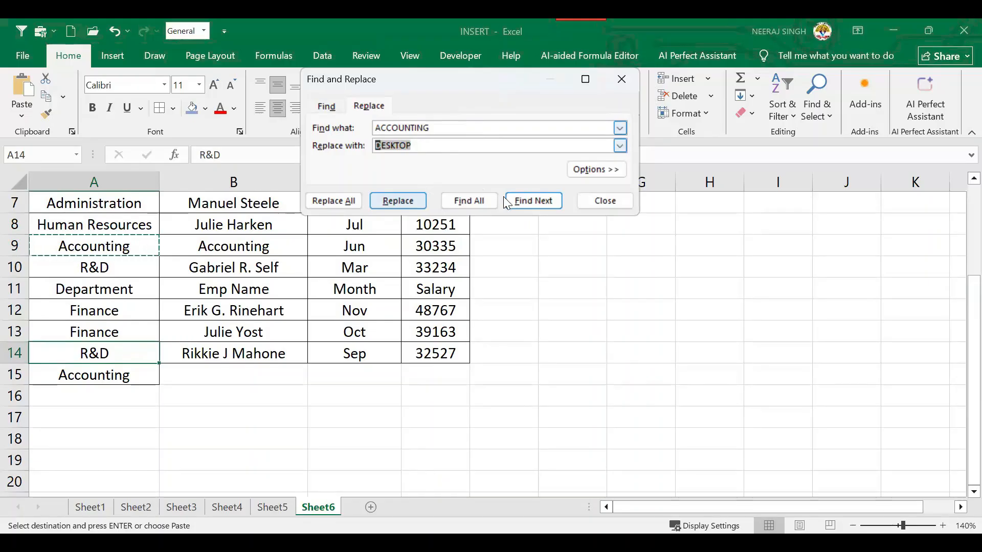
pyautogui.click(470, 201)
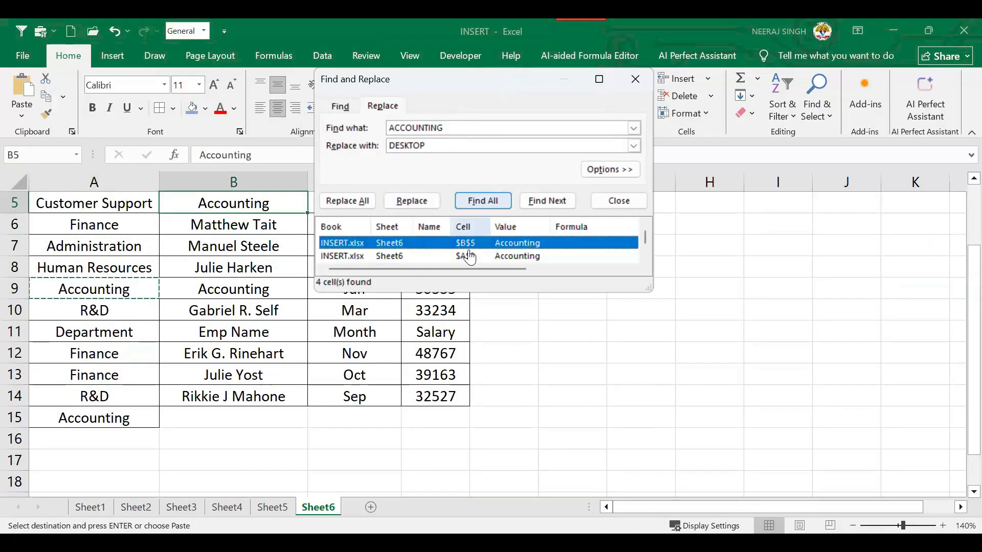
# Step: Replace all "ACCOUNTING" entries in the sheet with "DESKTOP", check the replaced cells, and close the dialog
pyautogui.click(358, 201)
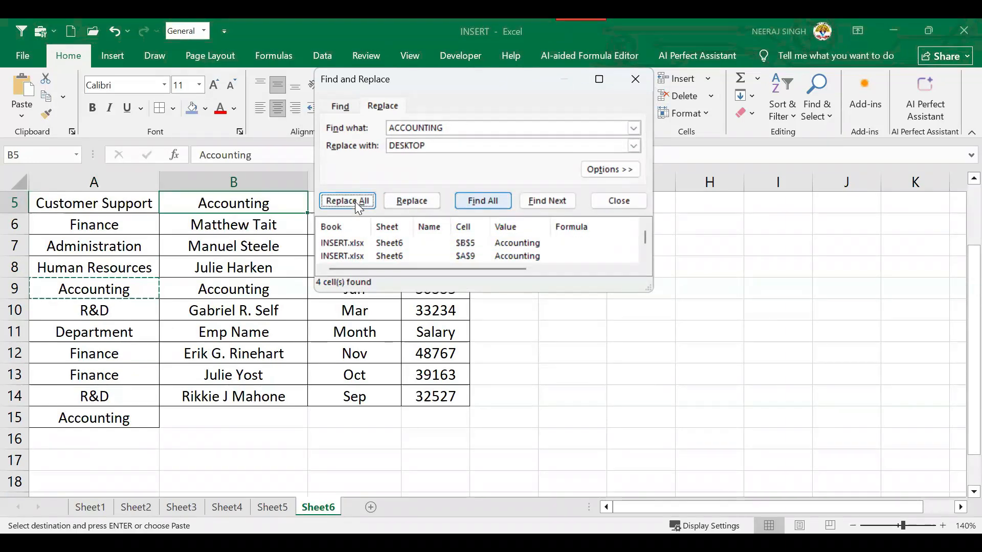
pyautogui.press('Return')
pyautogui.click(148, 313)
pyautogui.scroll(-1, 148, 313)
pyautogui.click(491, 97)
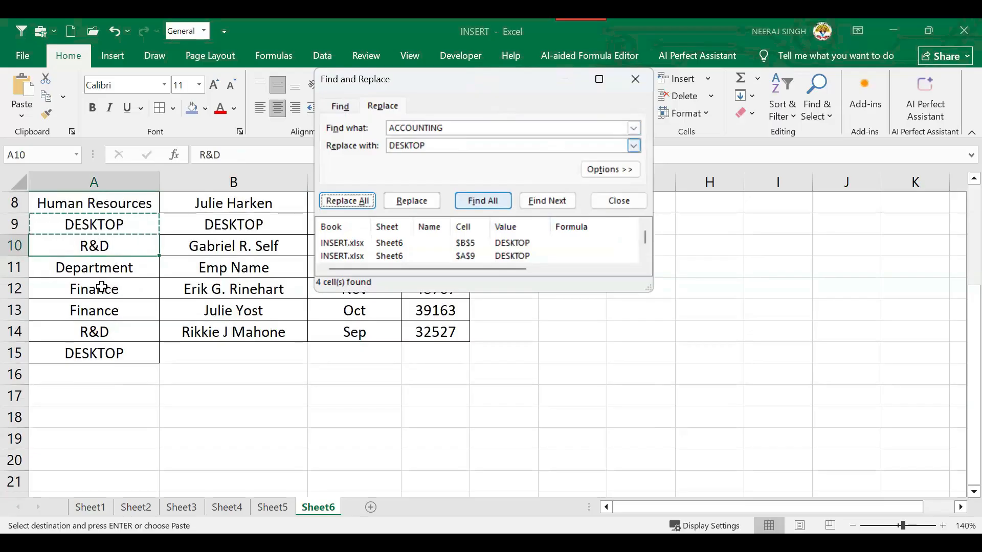
pyautogui.scroll(1, 95, 345)
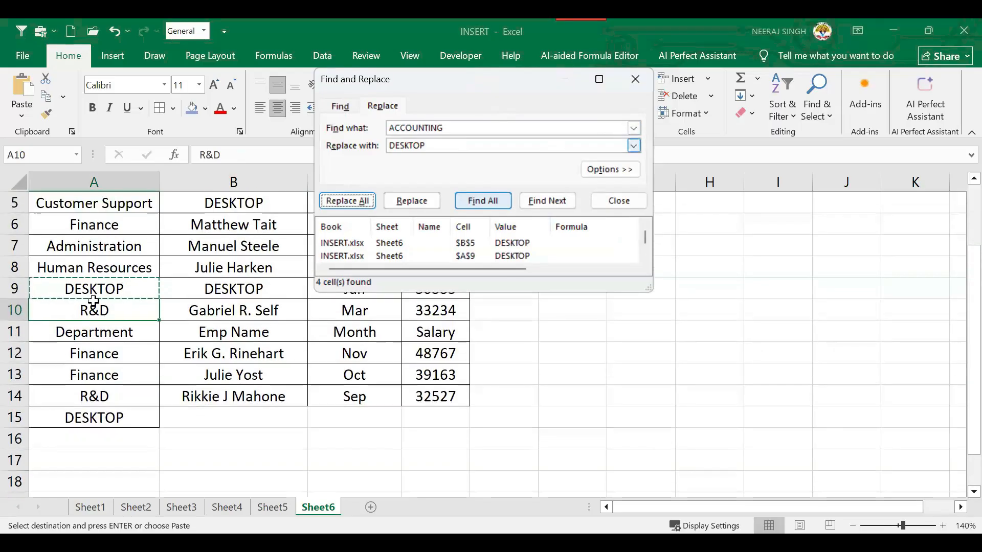
pyautogui.scroll(-1, 120, 317)
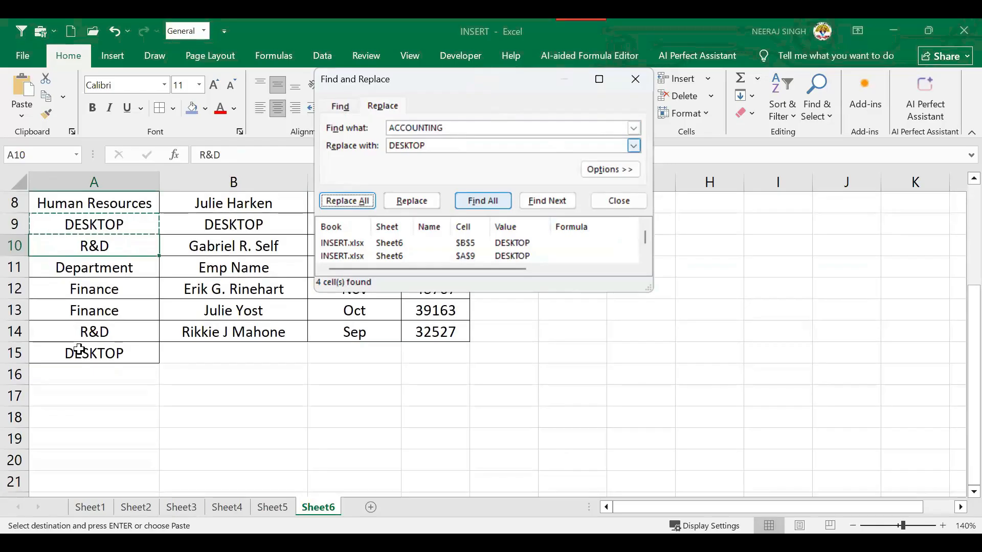
pyautogui.scroll(2, 226, 289)
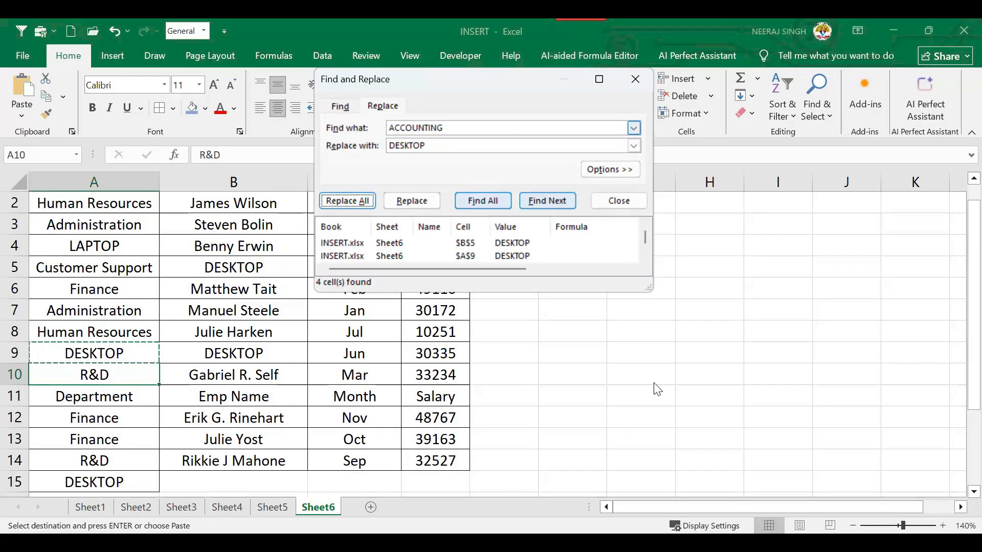
pyautogui.moveTo(671, 509); pyautogui.dragTo(718, 505)
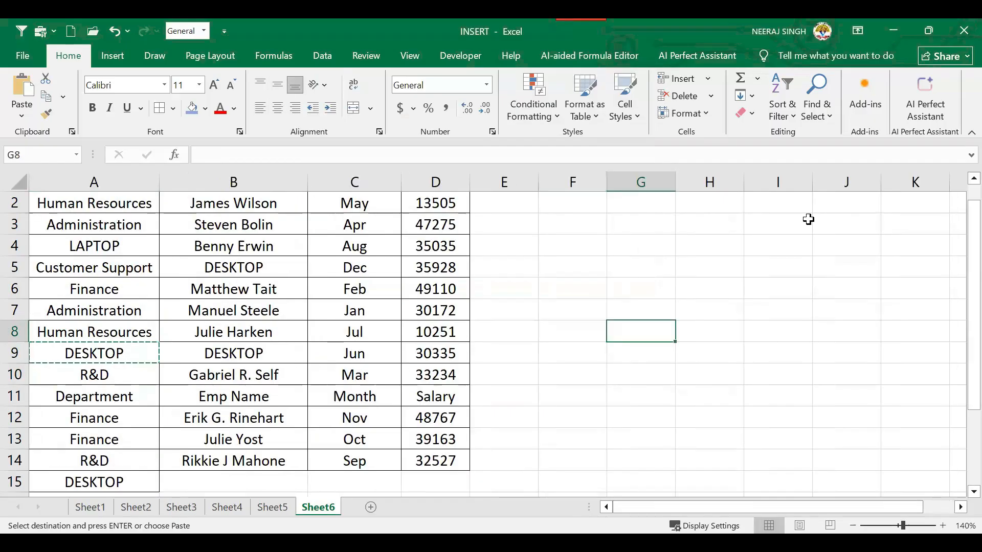
# Step: Open the full Office Add-ins store and search it for "QR"
pyautogui.click(863, 117)
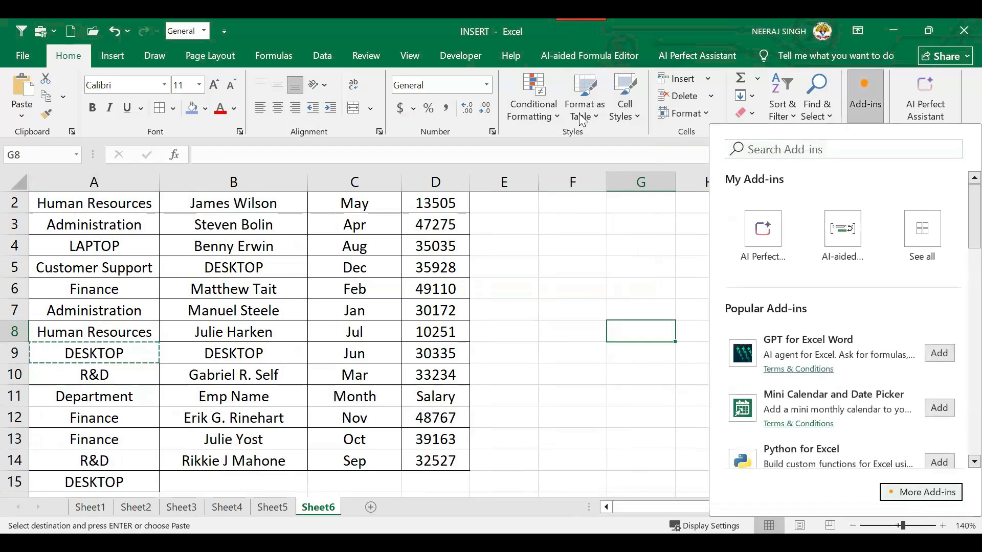
pyautogui.click(918, 492)
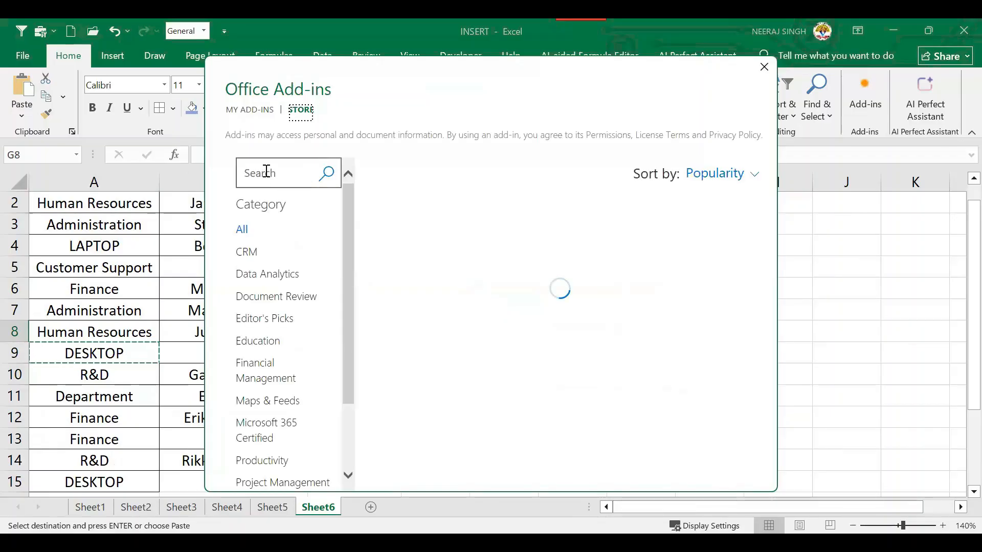
pyautogui.click(266, 172)
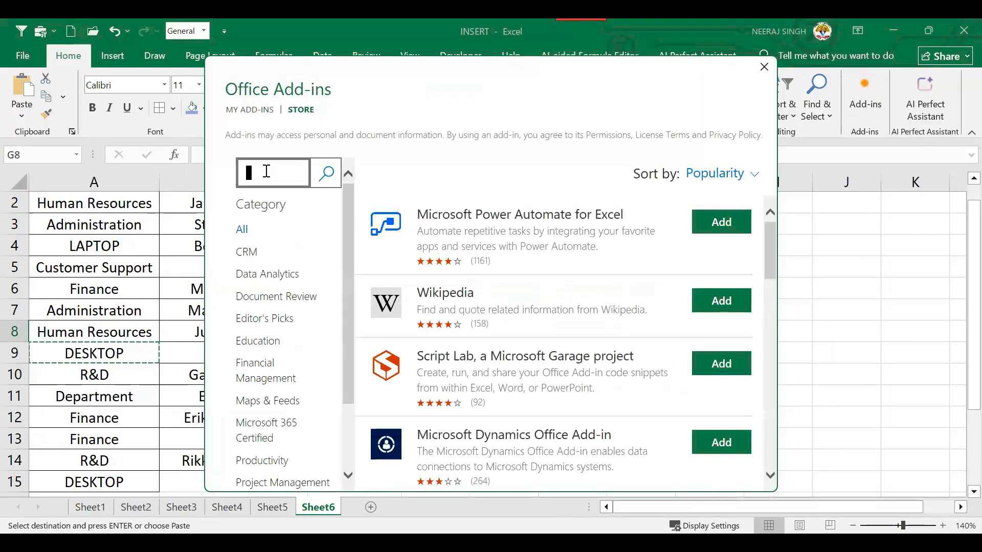
pyautogui.write('QR')
pyautogui.press('Return')
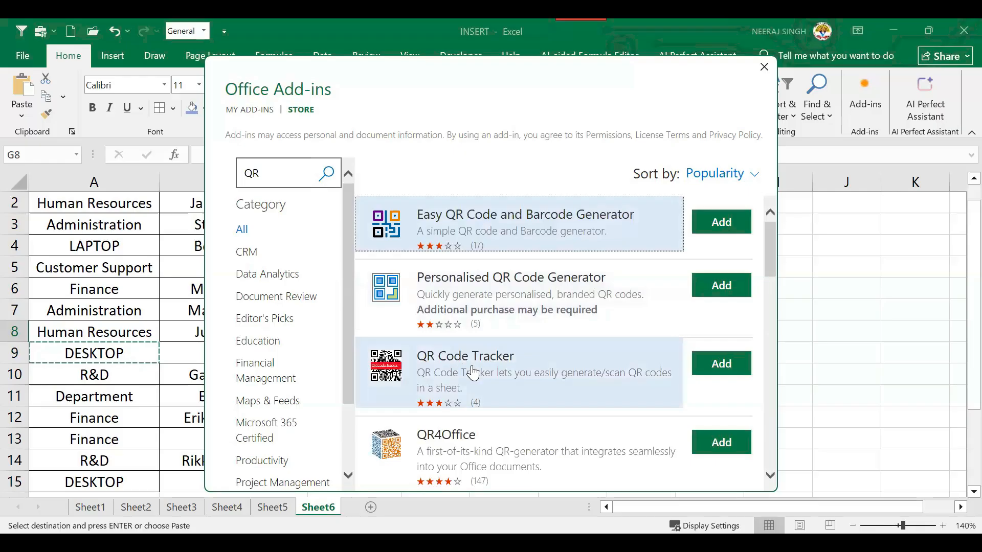
# Step: Add the QR4Office add-in from the search results and accept its license terms
pyautogui.scroll(-1, 472, 373)
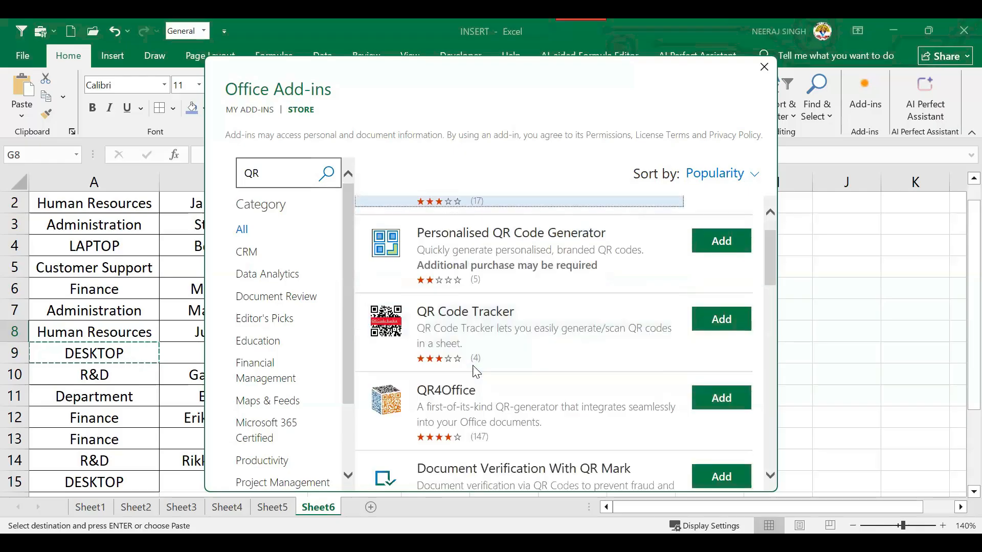
pyautogui.click(465, 401)
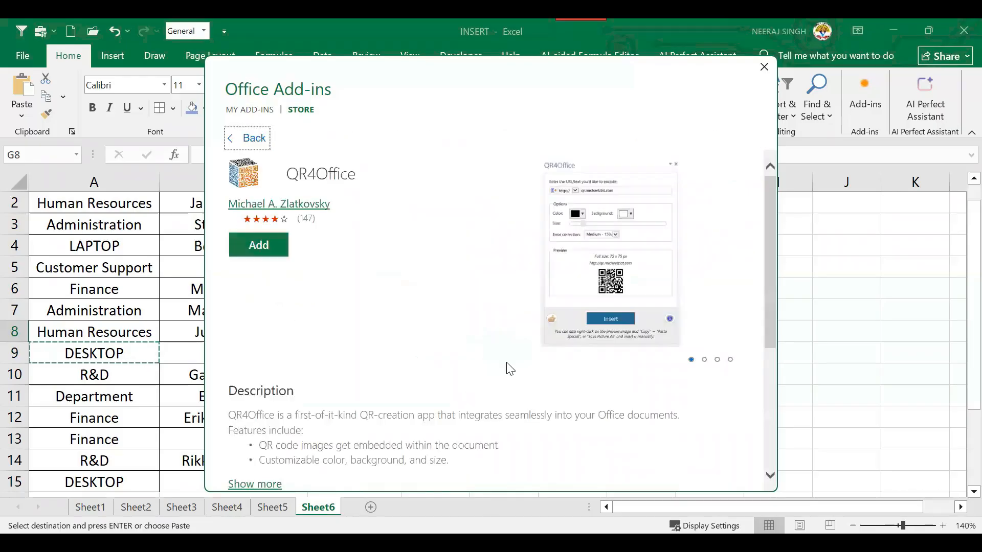
pyautogui.click(258, 245)
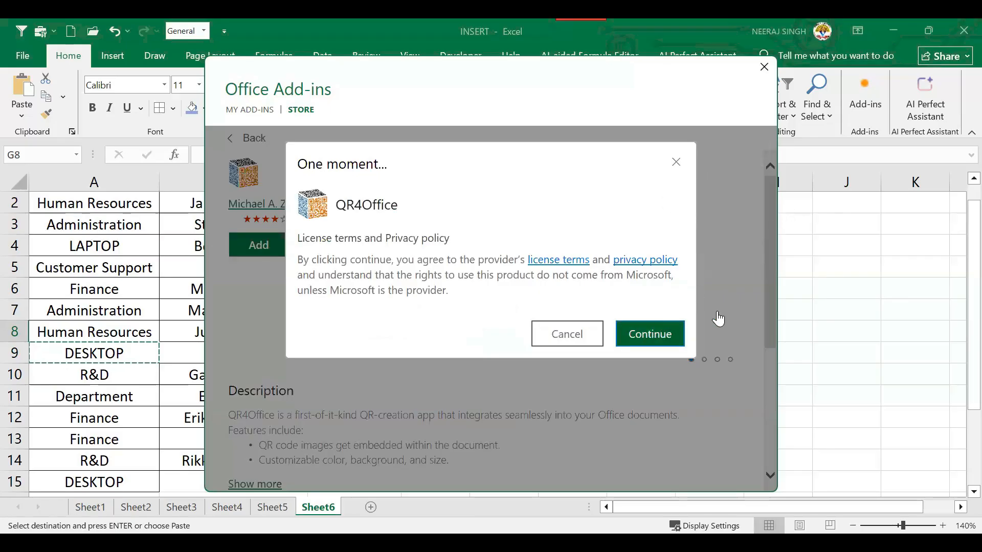
pyautogui.click(650, 334)
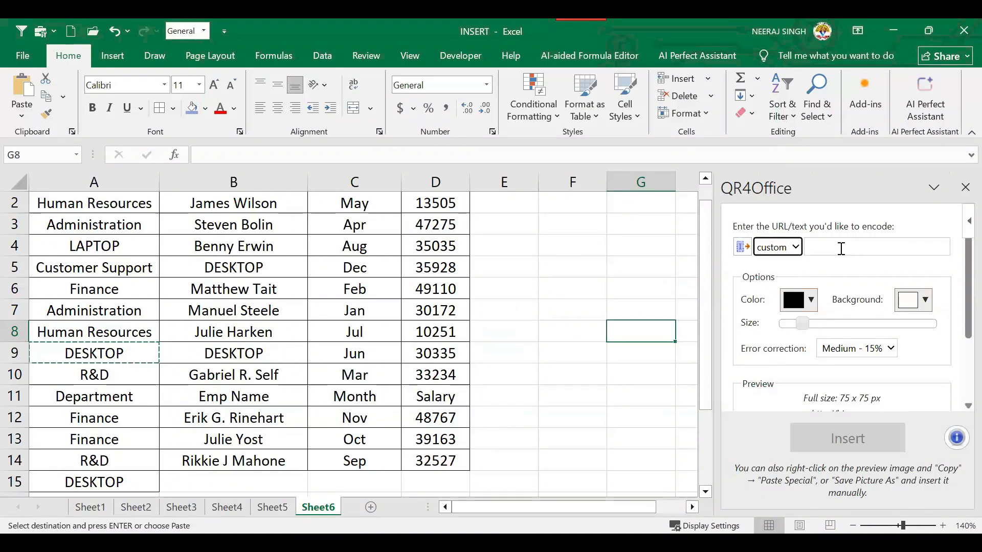
# Step: Enter "13505 HUMAN RESOURCES" as the custom text to encode in the QR4Office add-in
pyautogui.click(839, 248)
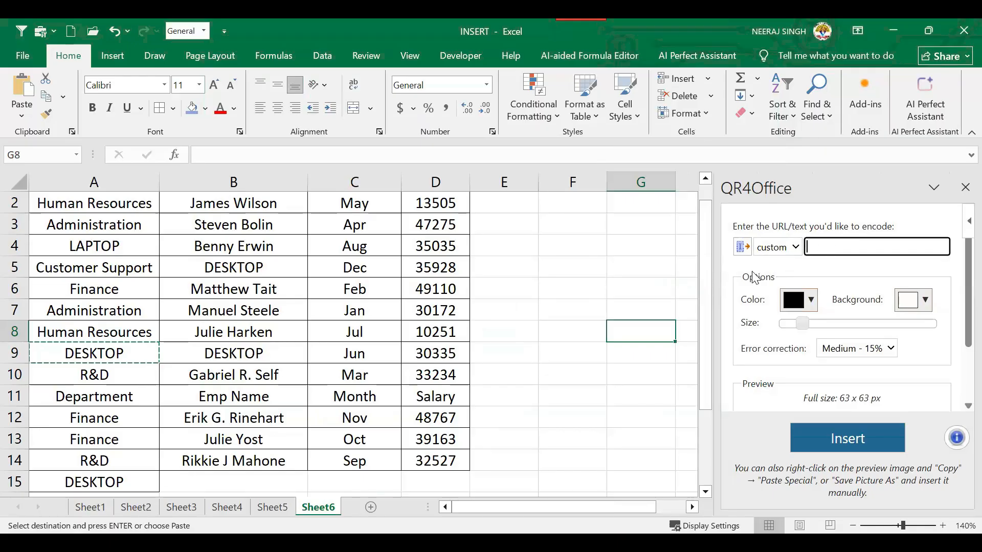
pyautogui.scroll(1, 424, 254)
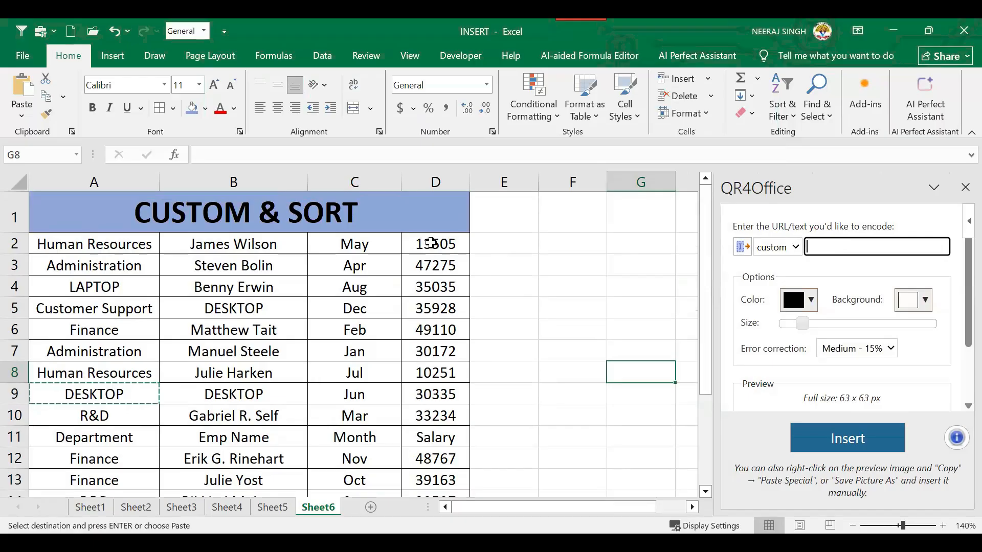
pyautogui.write('13')
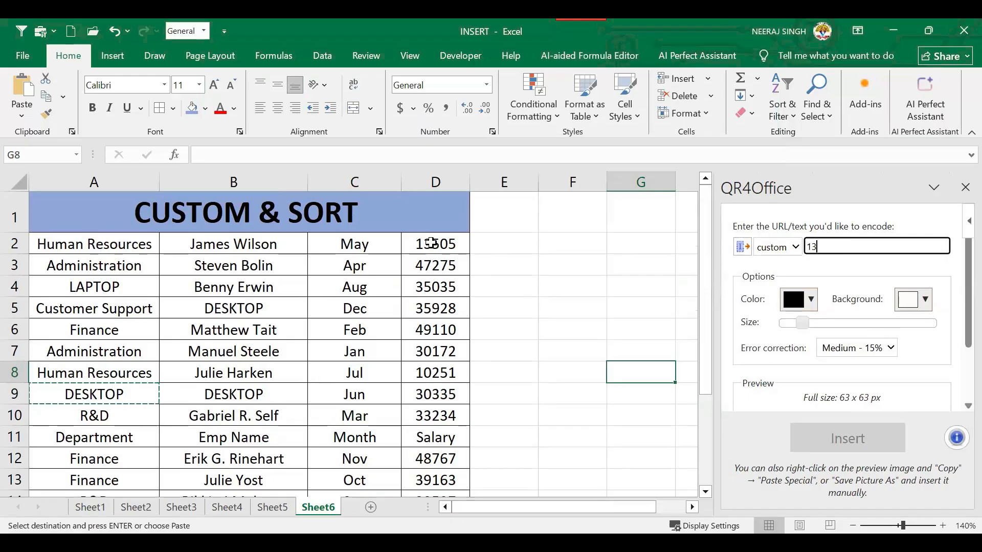
pyautogui.write('505')
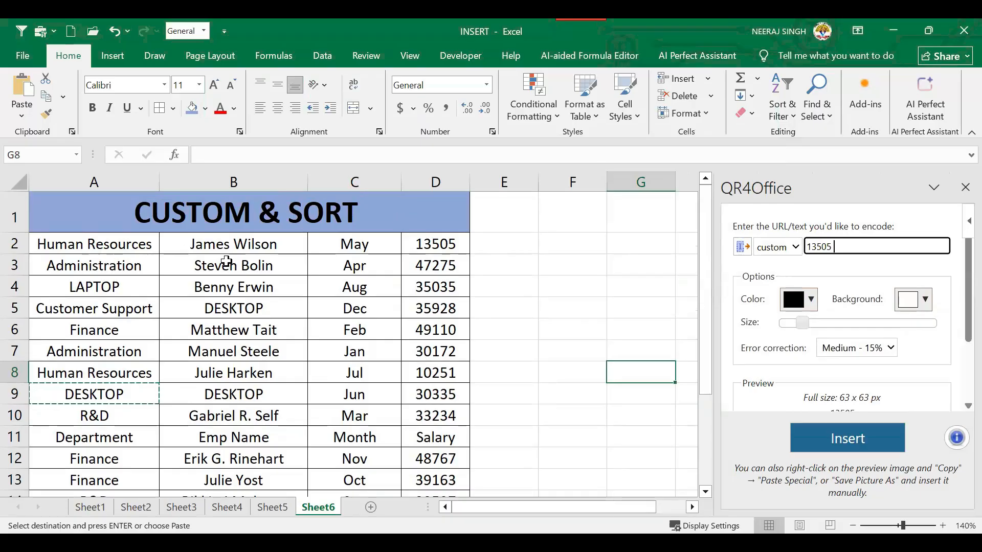
pyautogui.write(' HU')
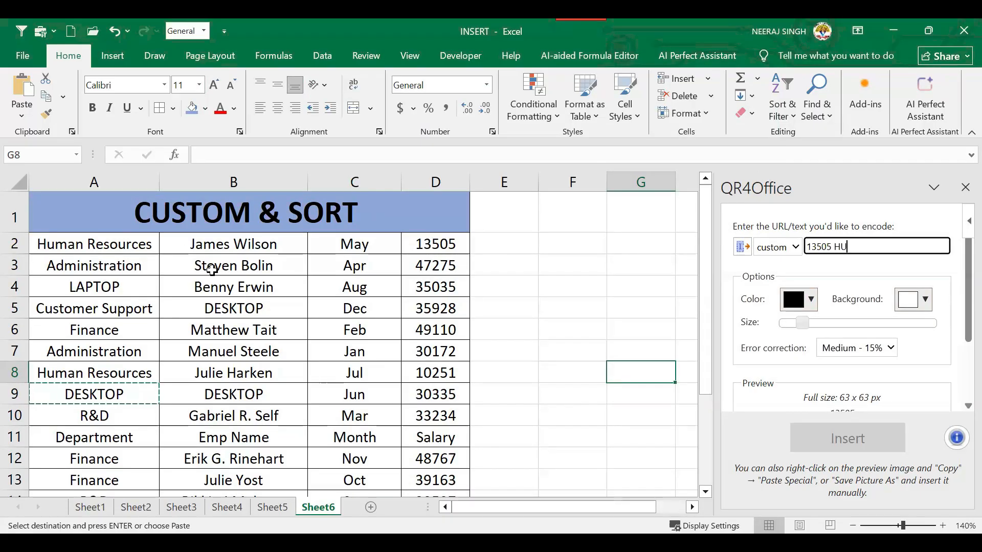
pyautogui.write('MAN RESOUR')
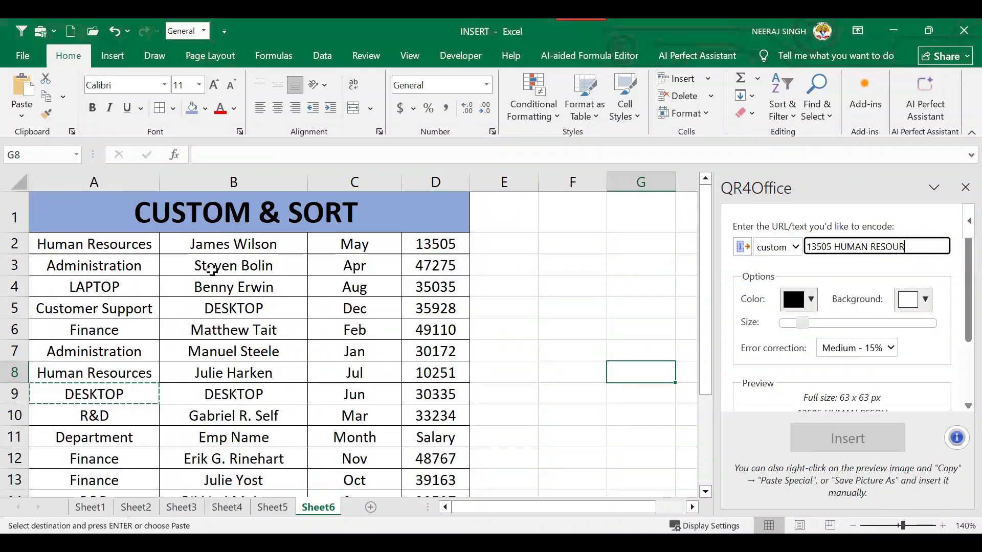
pyautogui.write('CES')
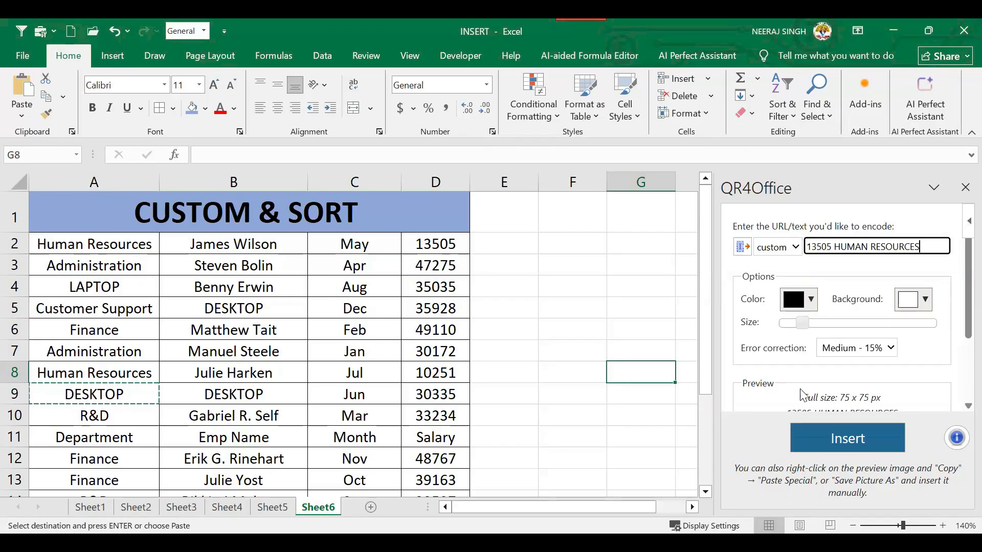
# Step: Insert the generated QR code, place it beside the table from cell E1, and enlarge it across columns E to G
pyautogui.scroll(-2, 852, 387)
pyautogui.click(859, 438)
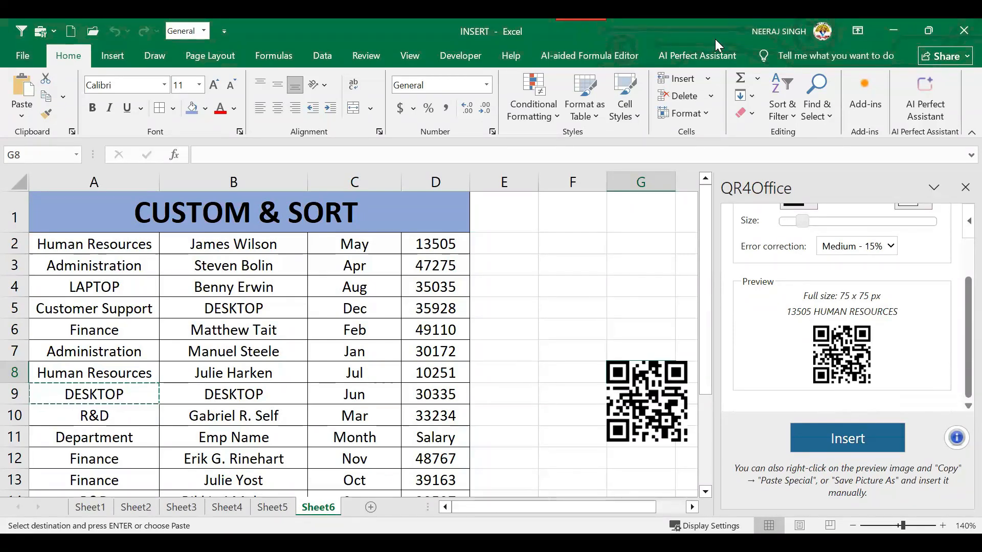
pyautogui.moveTo(515, 257); pyautogui.dragTo(504, 220)
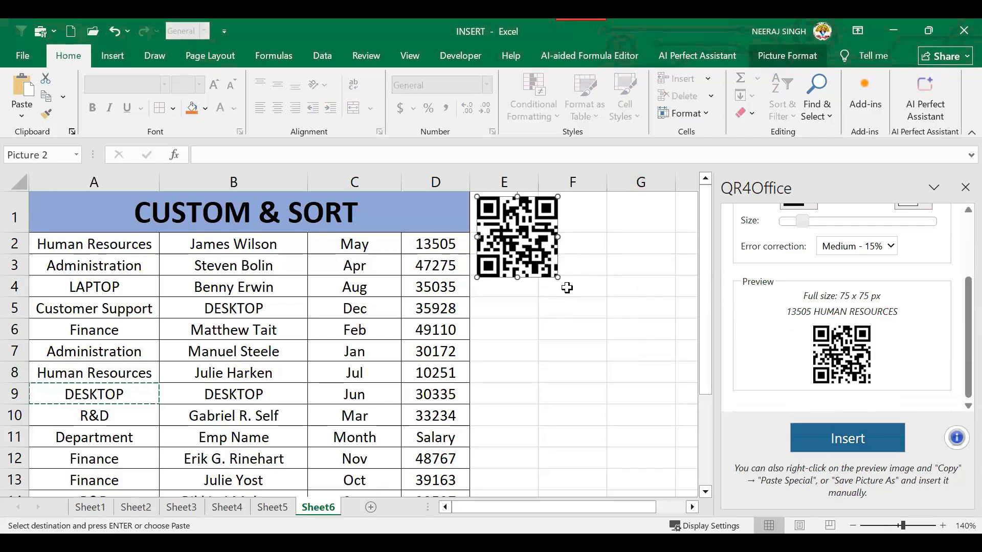
pyautogui.moveTo(558, 278); pyautogui.dragTo(616, 355)
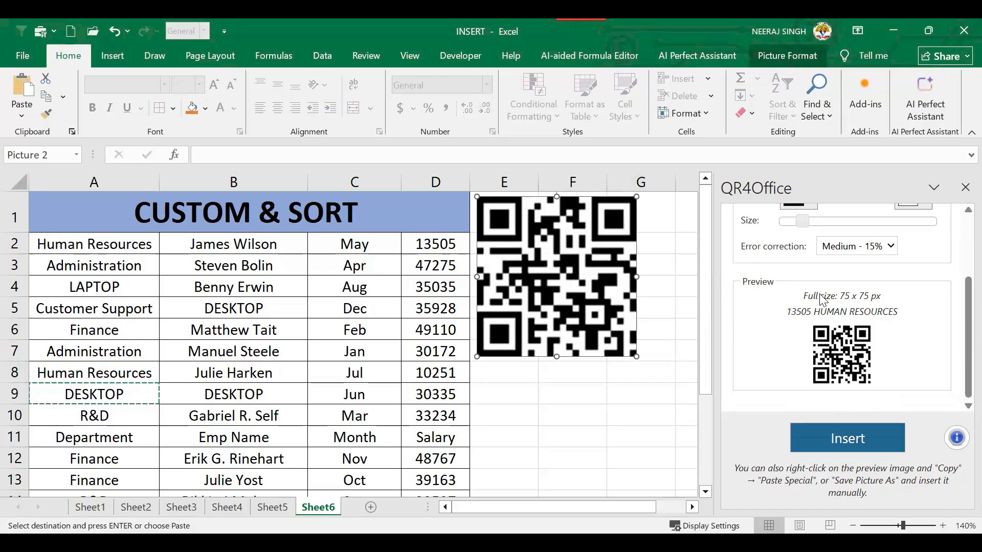
# Step: Close the QR4Office add-in and delete the QR code picture from the sheet
pyautogui.click(965, 187)
pyautogui.click(869, 118)
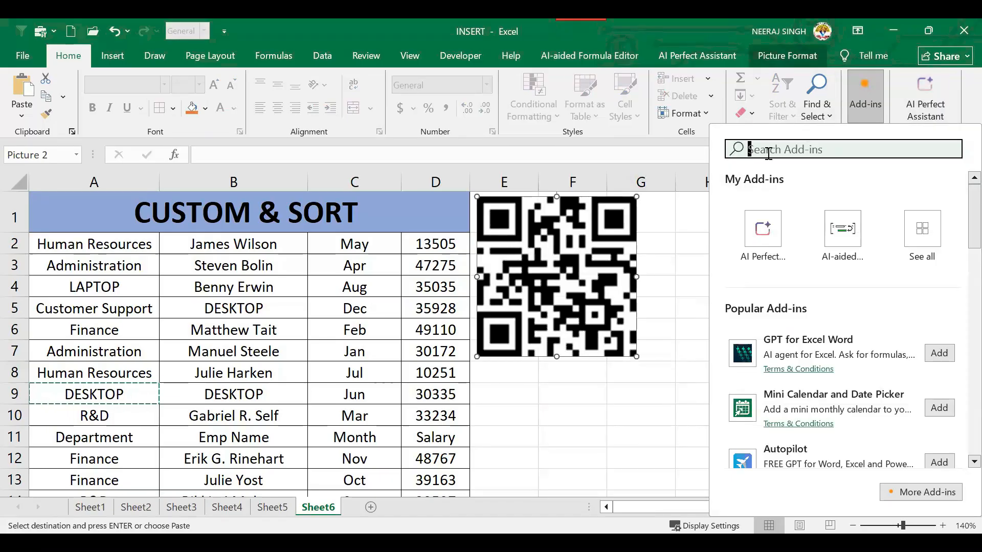
pyautogui.click(690, 227)
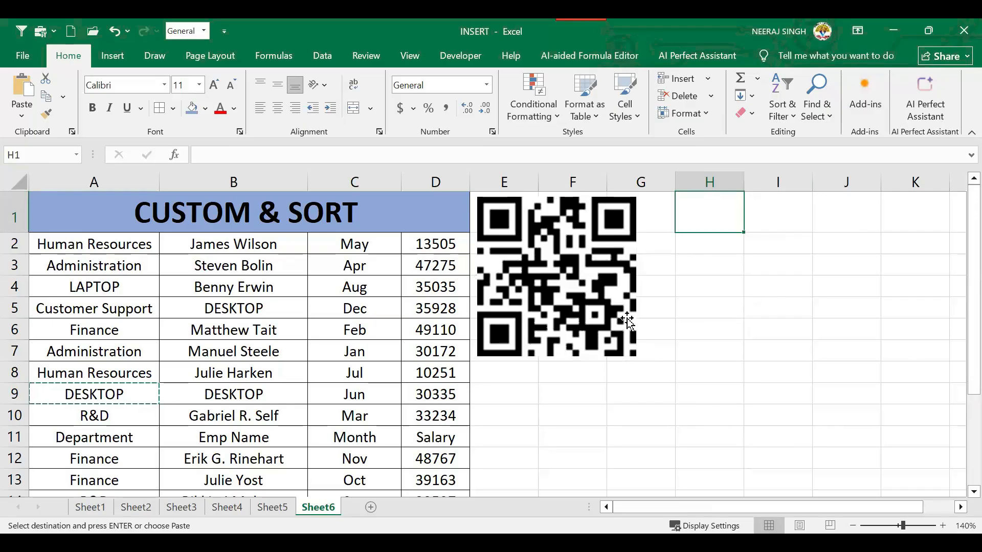
pyautogui.click(593, 315)
pyautogui.press('Delete')
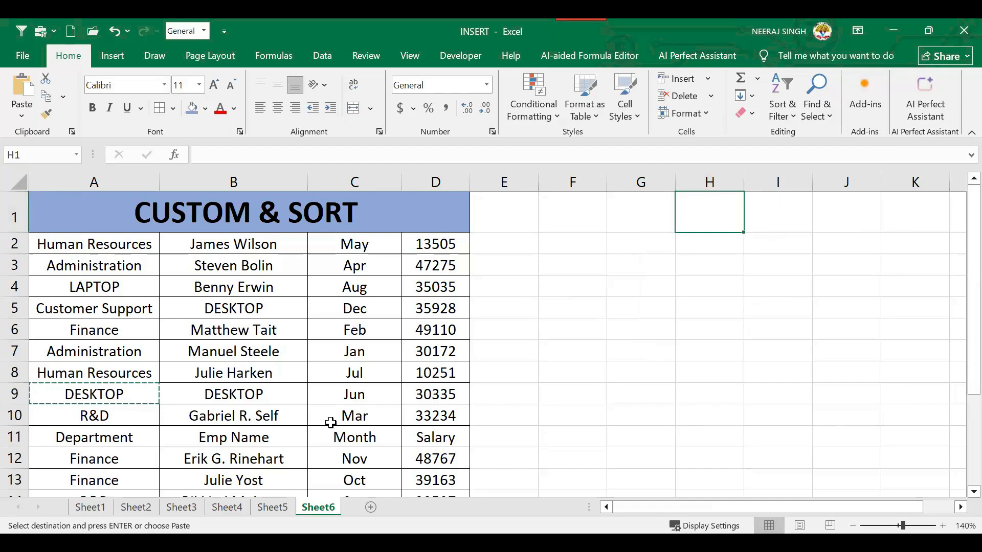
pyautogui.hotkey('alt', 'Tab')
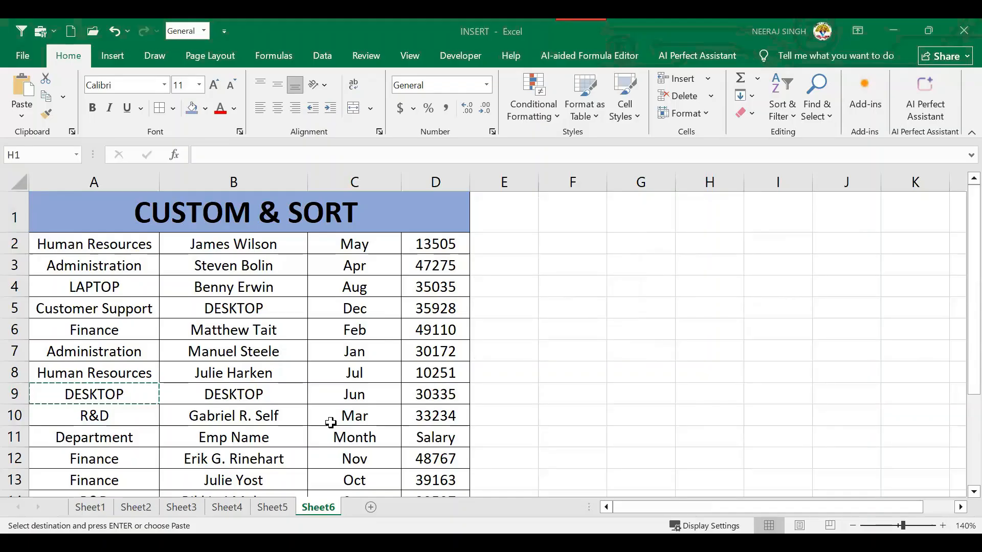
pyautogui.click(112, 55)
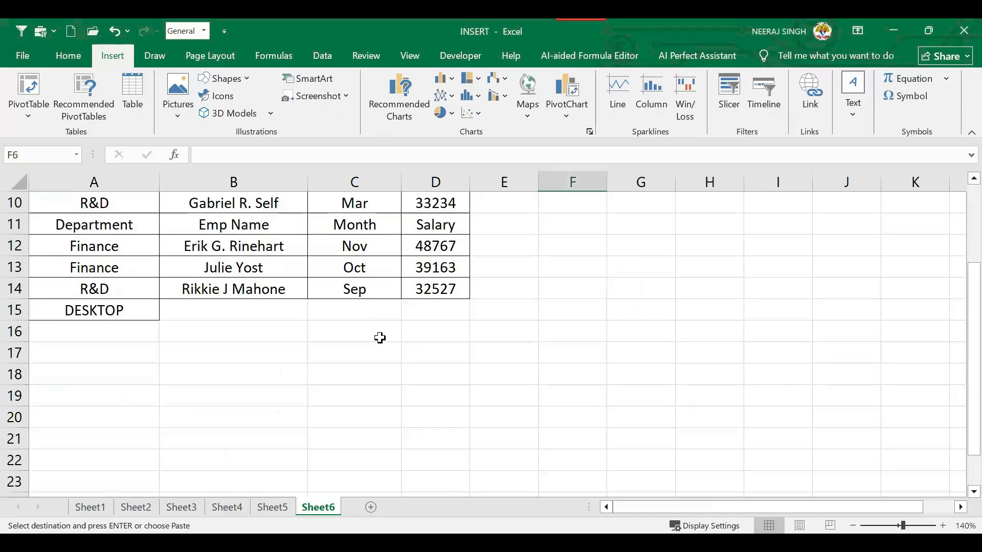
pyautogui.scroll(-1, 379, 337)
pyautogui.scroll(4, 397, 314)
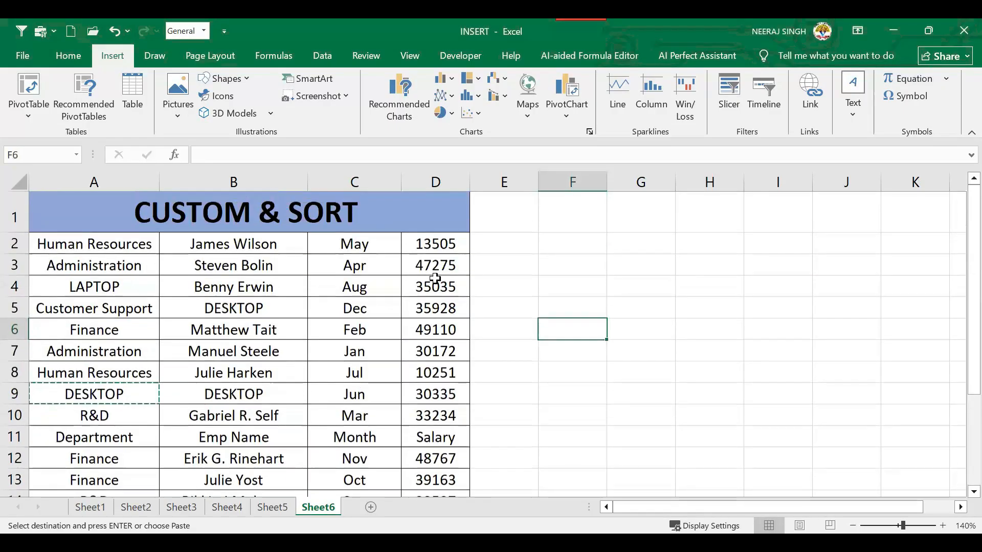
pyautogui.click(436, 247)
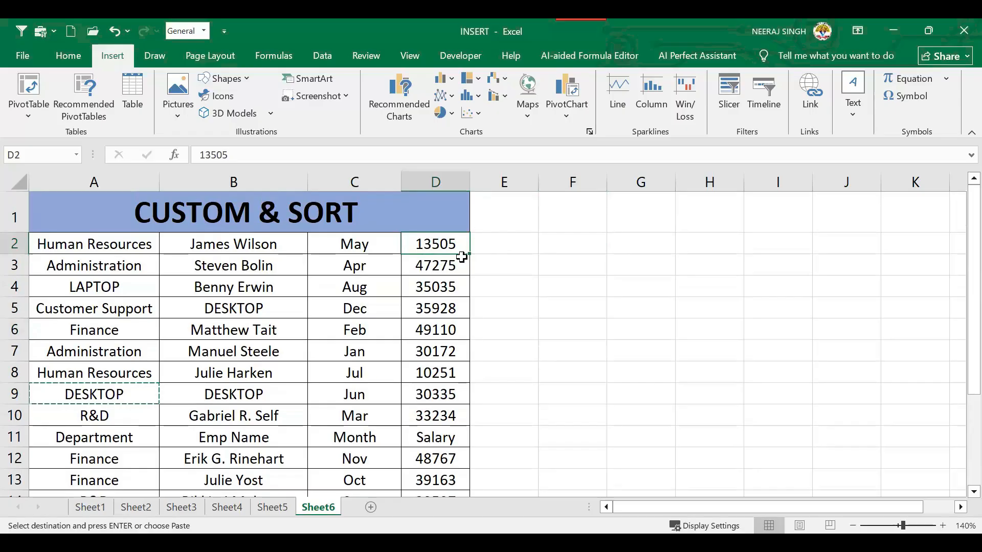
pyautogui.click(556, 245)
pyautogui.scroll(-2, 432, 314)
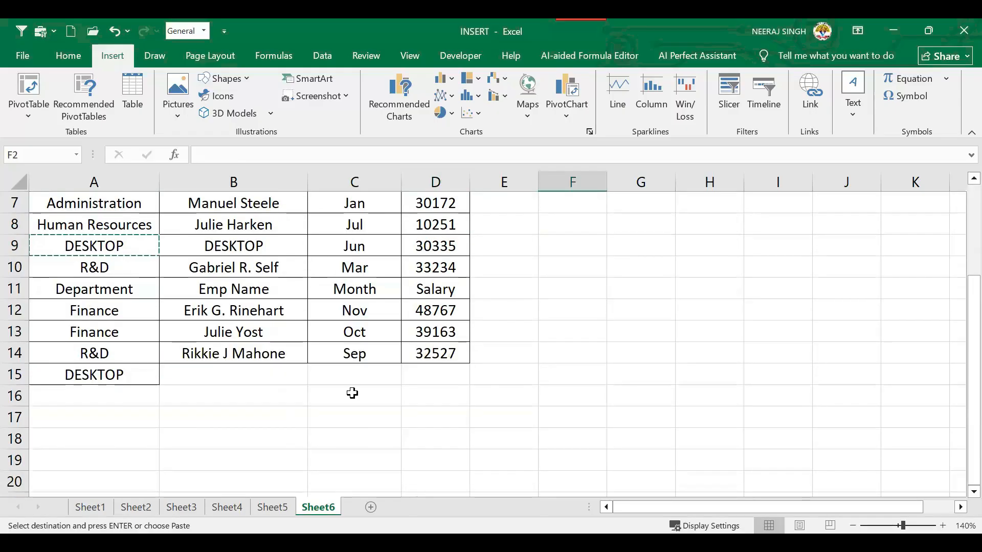
# Step: Go back through the workbook's sheets to Sheet1 with the seller and product sales table
pyautogui.click(225, 509)
pyautogui.click(182, 506)
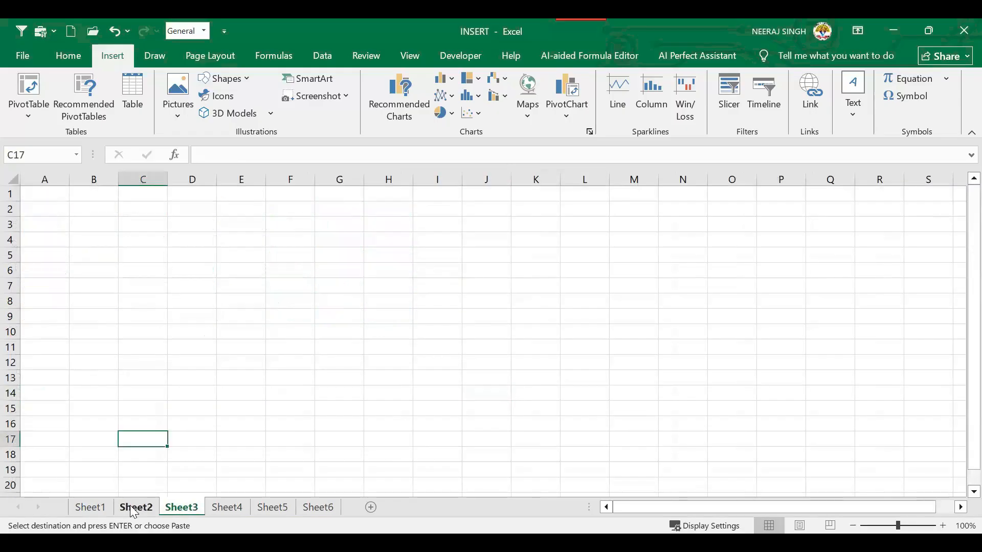
pyautogui.click(134, 508)
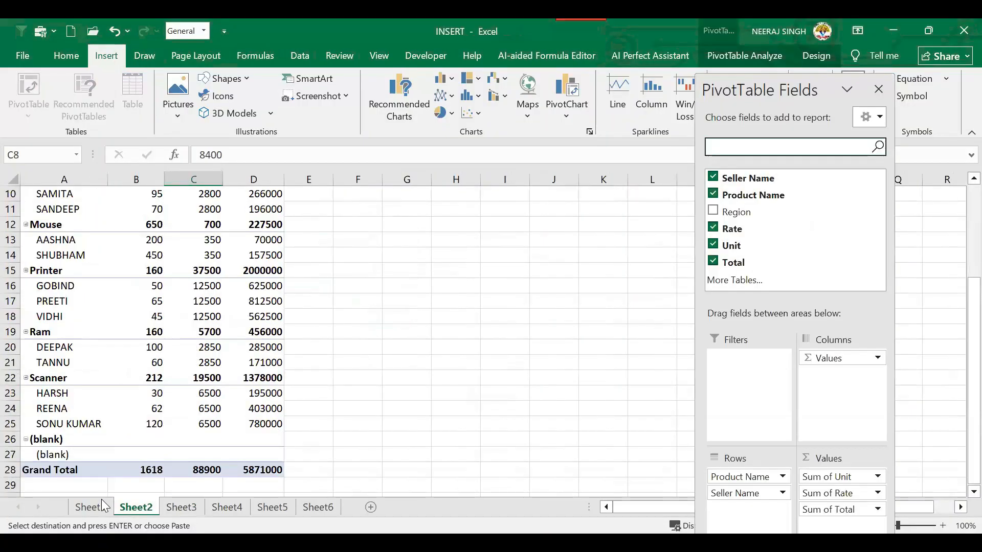
pyautogui.hotkey('ctrl', 'pageup')
pyautogui.click(384, 253)
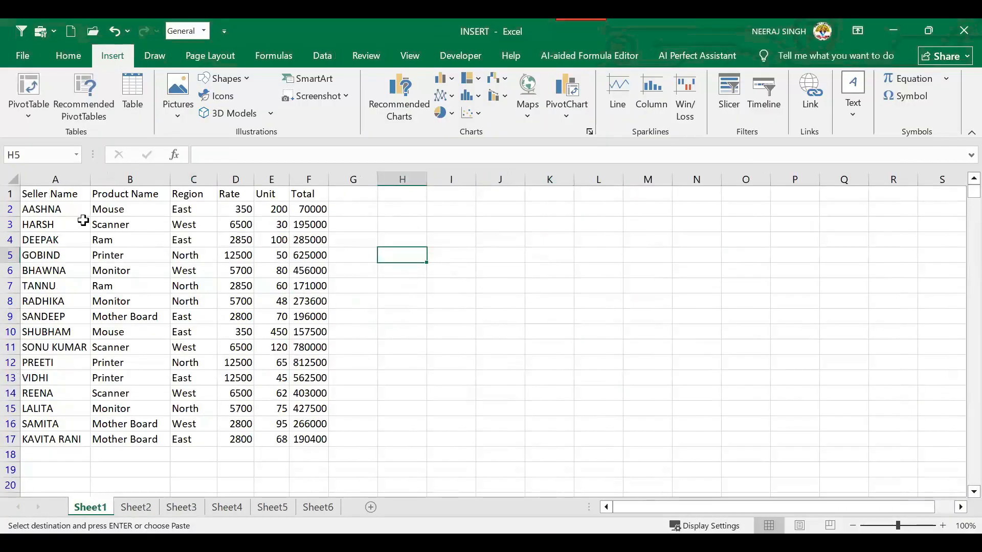
# Step: Insert a new column before the Seller Name column on Sheet1
pyautogui.click(112, 213)
pyautogui.click(45, 211)
pyautogui.click(158, 213)
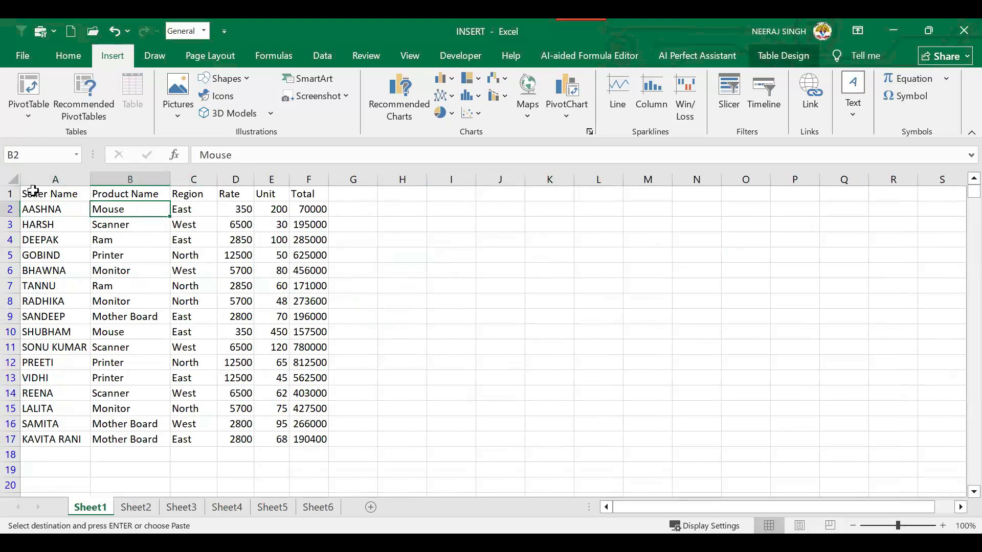
pyautogui.click(35, 179)
pyautogui.rightClick(40, 179)
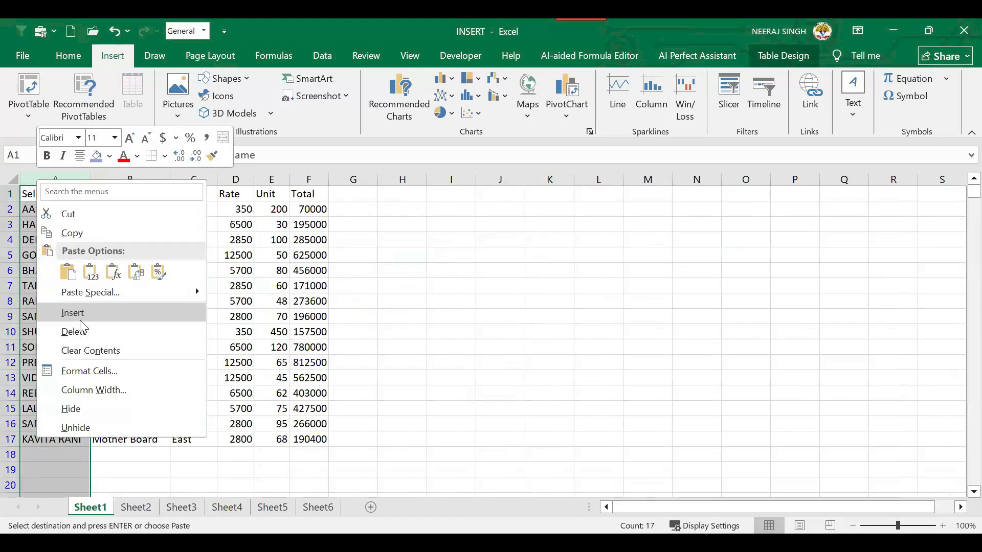
pyautogui.click(78, 316)
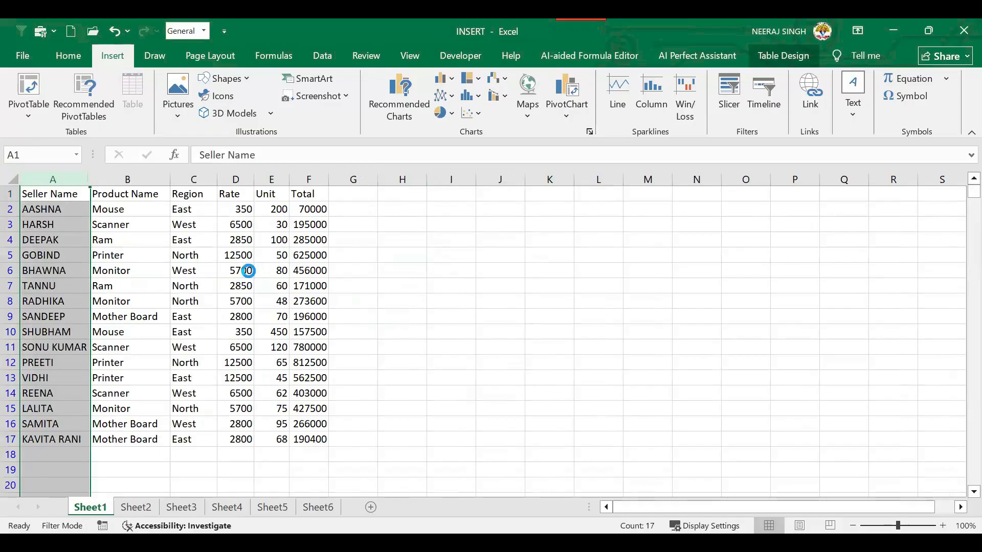
pyautogui.click(55, 250)
pyautogui.click(62, 193)
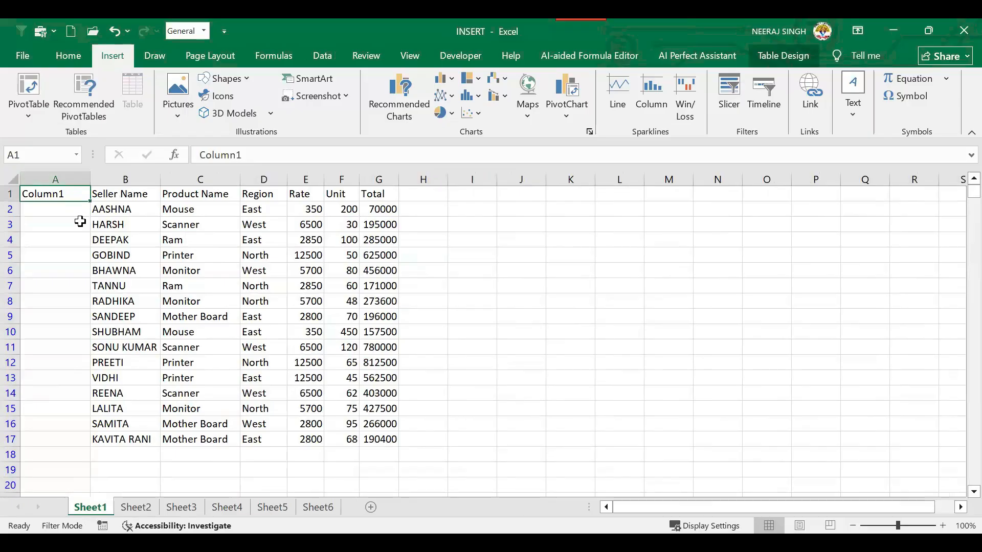
# Step: Rename the new first column's header to "ID NO."
pyautogui.click(54, 238)
pyautogui.click(48, 198)
pyautogui.click(58, 210)
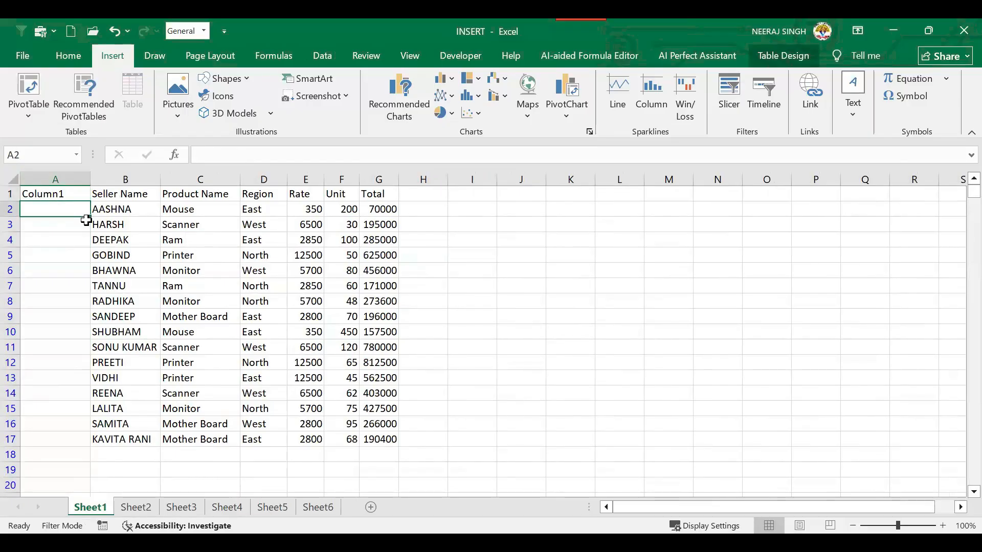
pyautogui.click(55, 193)
pyautogui.press('F2')
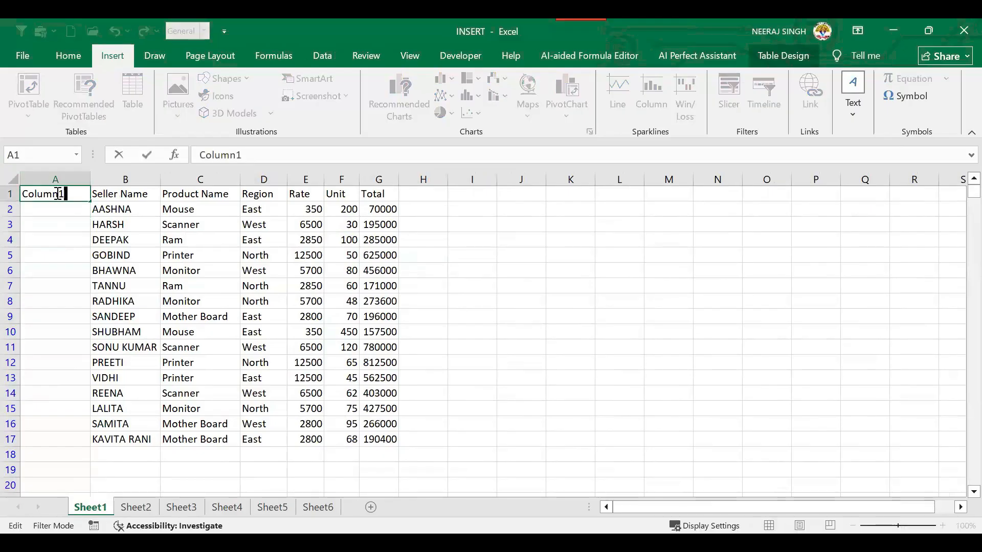
pyautogui.press('BackSpace')
pyautogui.press('BackSpace')
pyautogui.press('BackSpace')
pyautogui.press('BackSpace')
pyautogui.press('BackSpace')
pyautogui.press('BackSpace')
pyautogui.press('BackSpace')
pyautogui.write('IS')
pyautogui.write('D')
pyautogui.press('BackSpace')
pyautogui.press('BackSpace')
pyautogui.press('BackSpace')
pyautogui.write('D NO.')
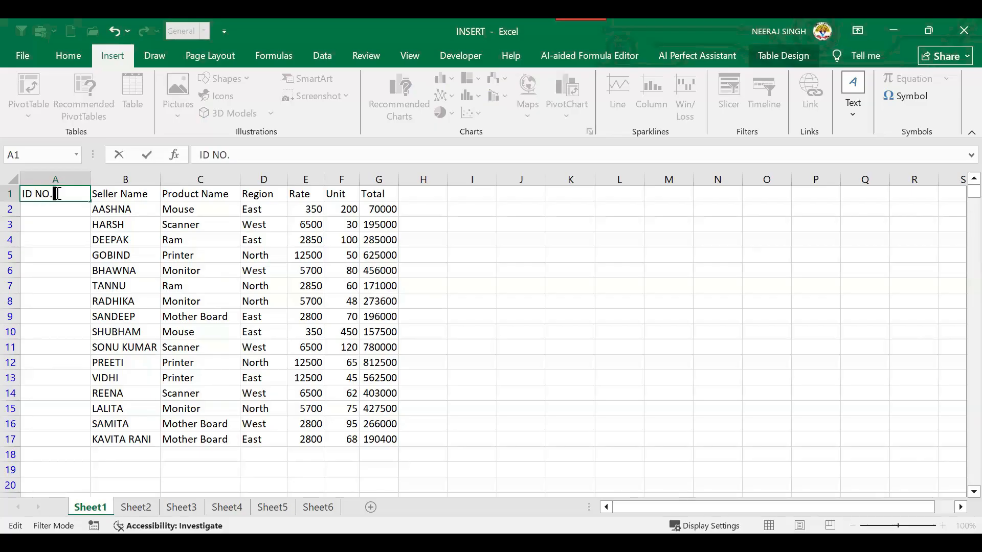
pyautogui.press('Return')
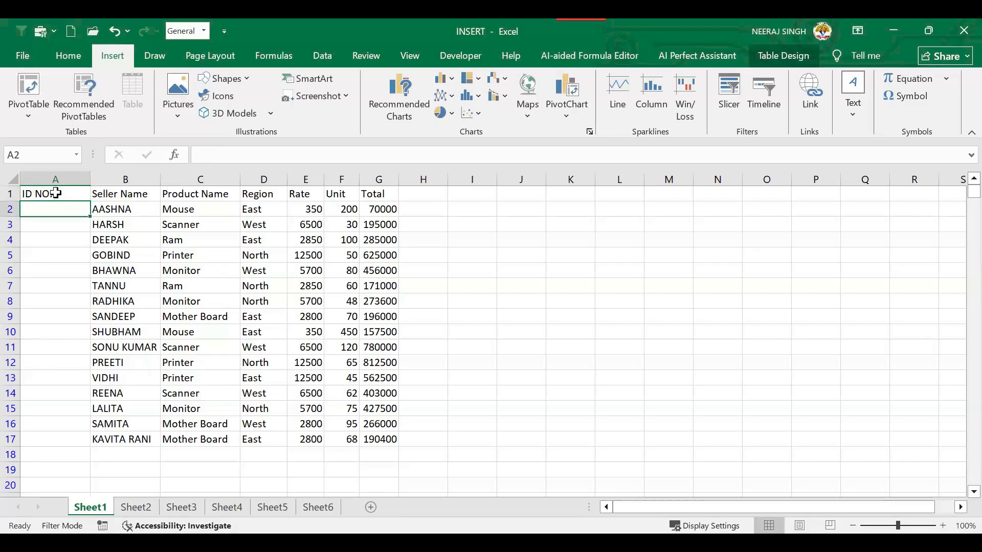
# Step: Enter 1002 and 1003 in cells A2 and A3 of the ID NO. column
pyautogui.write('1002')
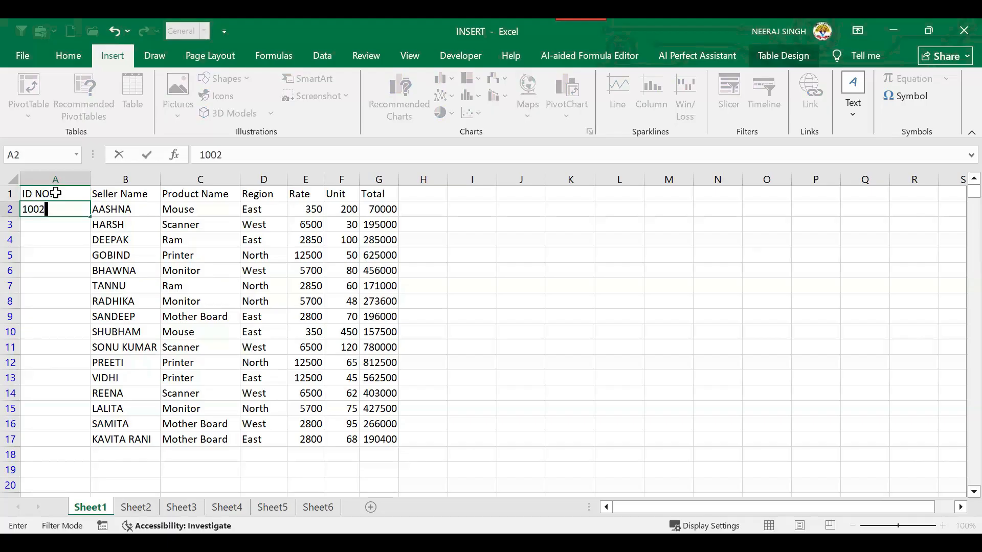
pyautogui.press('Return')
pyautogui.write('1003')
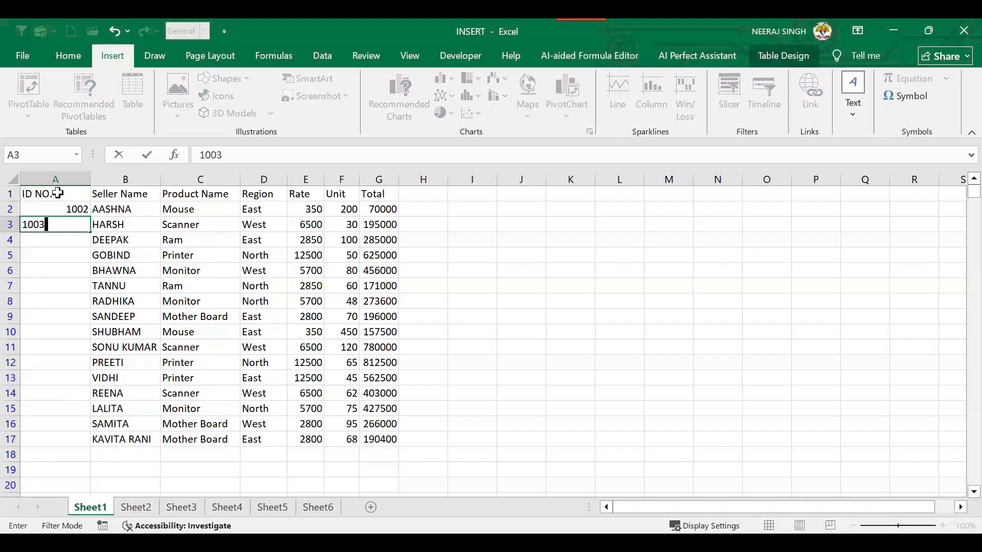
pyautogui.press('Return')
# Step: Try to fill the ID NO. column down from its first cells to row 17, undoing the fill
pyautogui.moveTo(72, 209); pyautogui.dragTo(86, 454)
pyautogui.click(73, 223)
pyautogui.hotkey('ctrl', 'z')
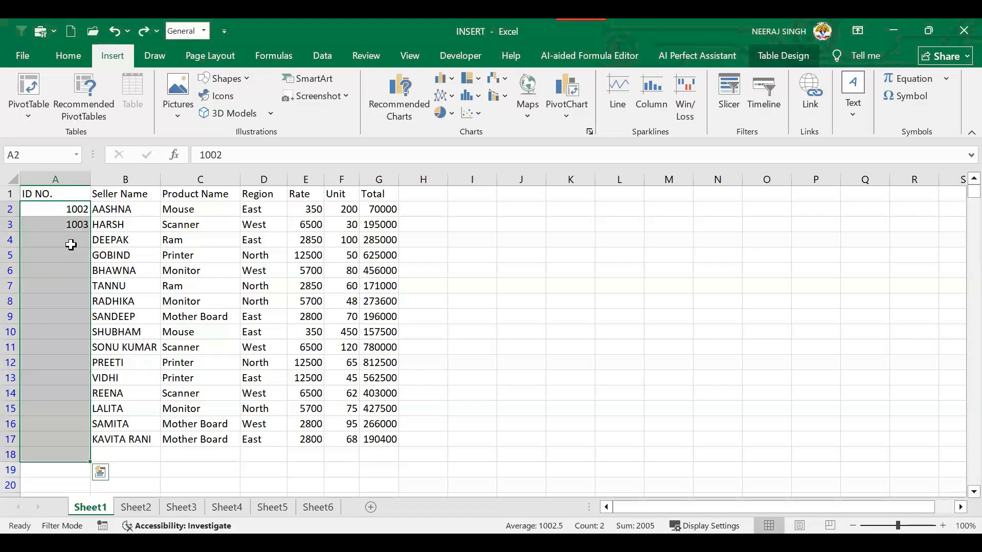
pyautogui.moveTo(73, 210); pyautogui.dragTo(94, 439)
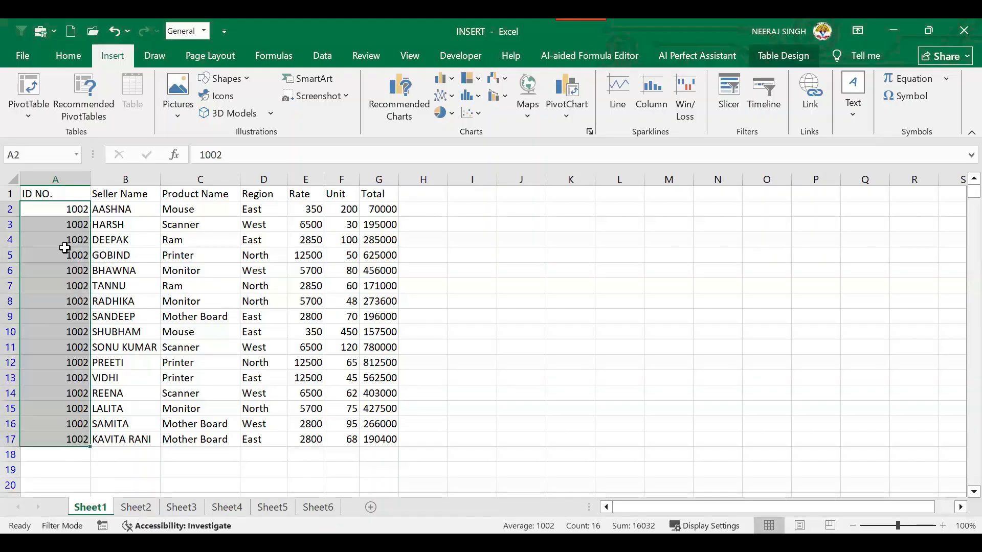
pyautogui.hotkey('ctrl', 'z')
# Step: Set cells A2 and A3 of the ID NO. column to 1001 and 1002
pyautogui.click(75, 236)
pyautogui.click(74, 210)
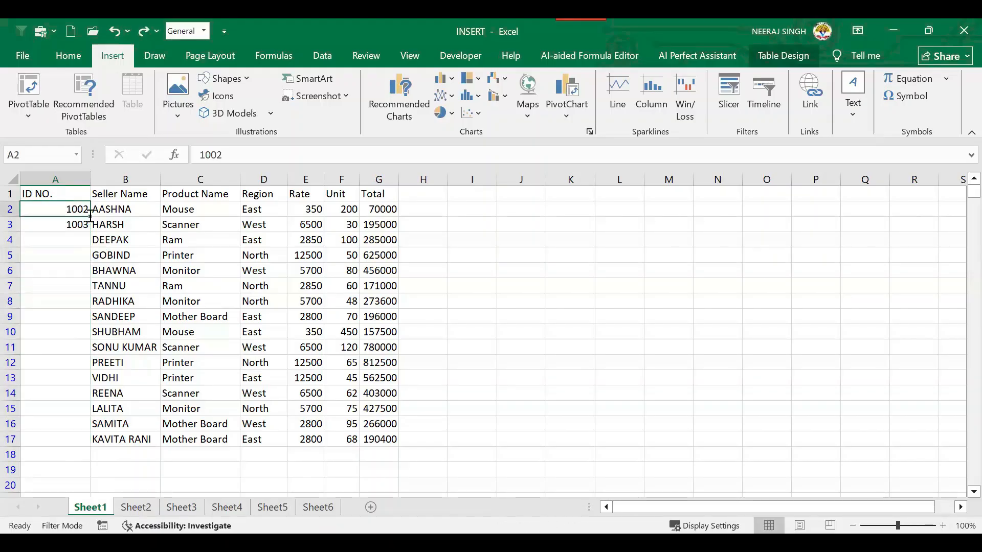
pyautogui.write('1001')
pyautogui.press('Return')
pyautogui.write('1002')
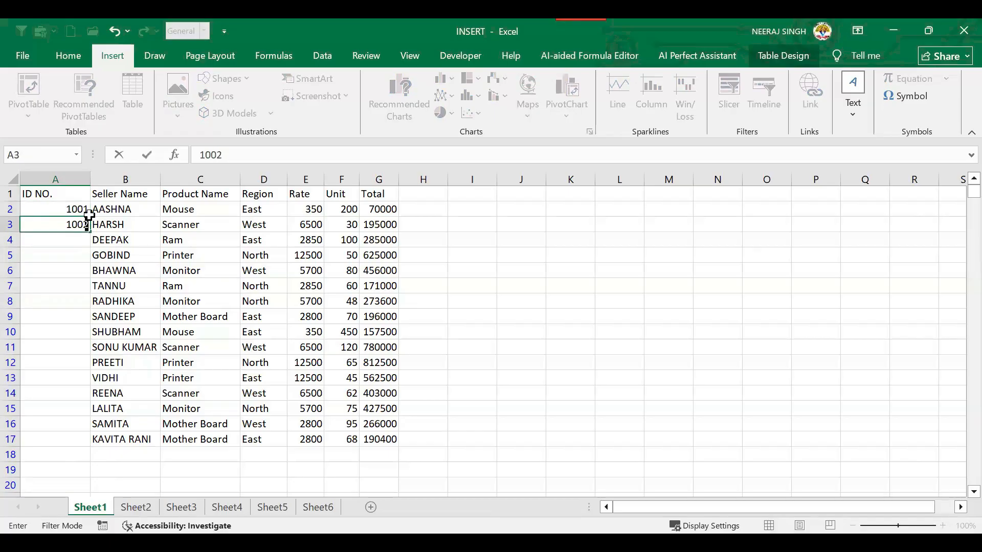
pyautogui.press('Return')
# Step: Try to extend the two ID numbers in A2:A3 down to row 13, and undo the fill
pyautogui.click(75, 209)
pyautogui.moveTo(74, 209); pyautogui.dragTo(74, 221)
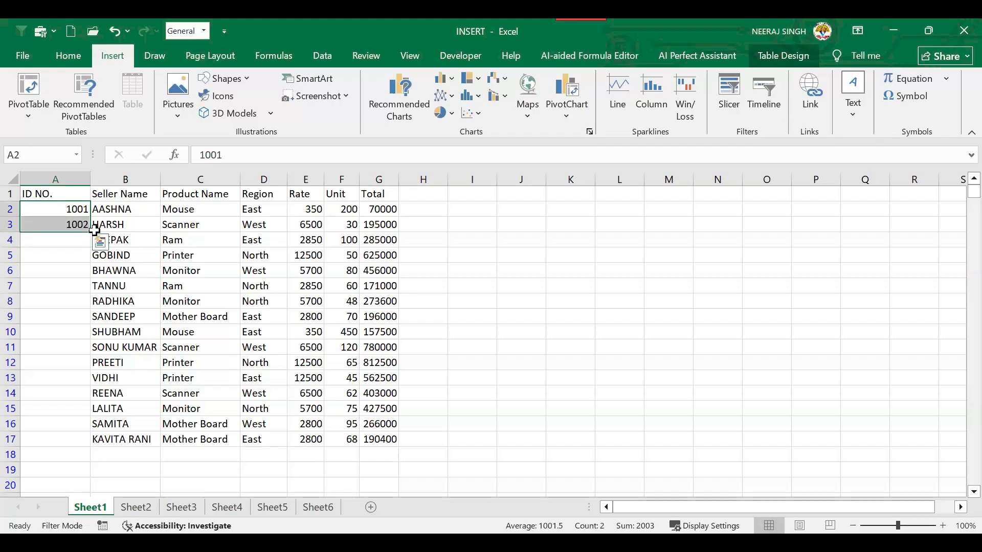
pyautogui.moveTo(92, 232); pyautogui.dragTo(87, 254)
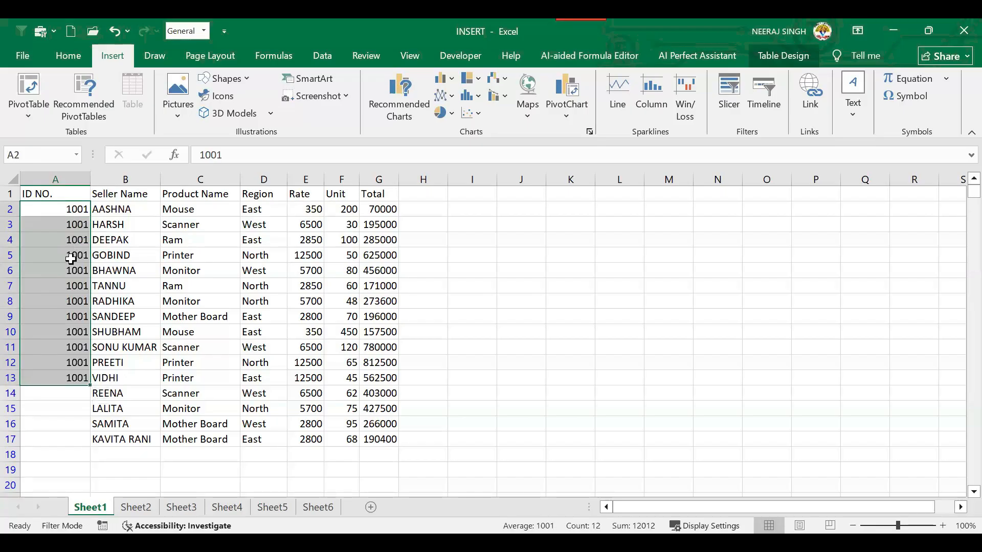
pyautogui.moveTo(70, 259); pyautogui.dragTo(72, 244)
pyautogui.hotkey('ctrl', 'z')
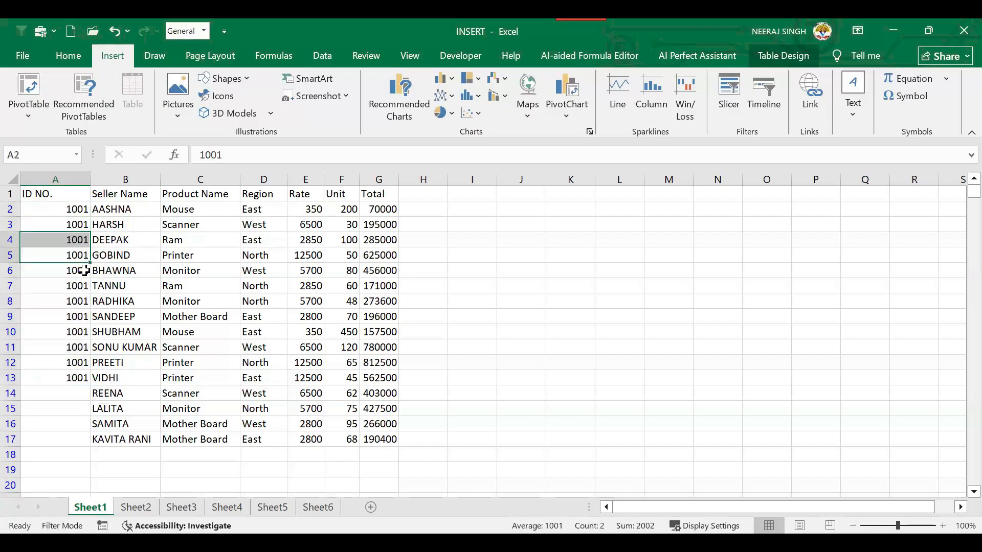
# Step: Enter 1003 and 1004 in cells A4 and A5 of the ID NO. column
pyautogui.click(69, 235)
pyautogui.write('1003')
pyautogui.press('Return')
pyautogui.write('11004')
pyautogui.press('Return')
pyautogui.click(61, 194)
pyautogui.click(72, 222)
# Step: Open the full Office Add-ins store, starting from an empty cell beside the seller table
pyautogui.click(469, 209)
pyautogui.click(70, 58)
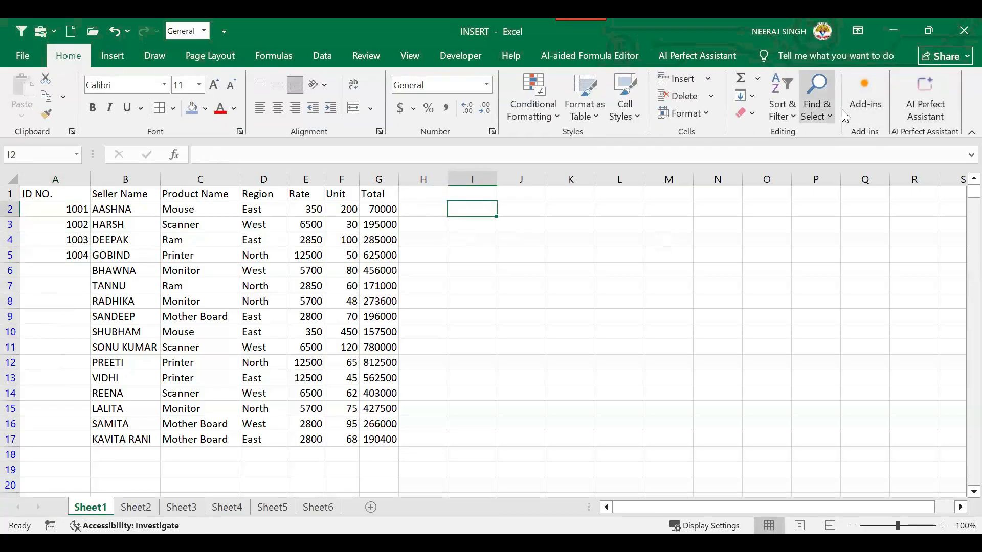
pyautogui.click(857, 114)
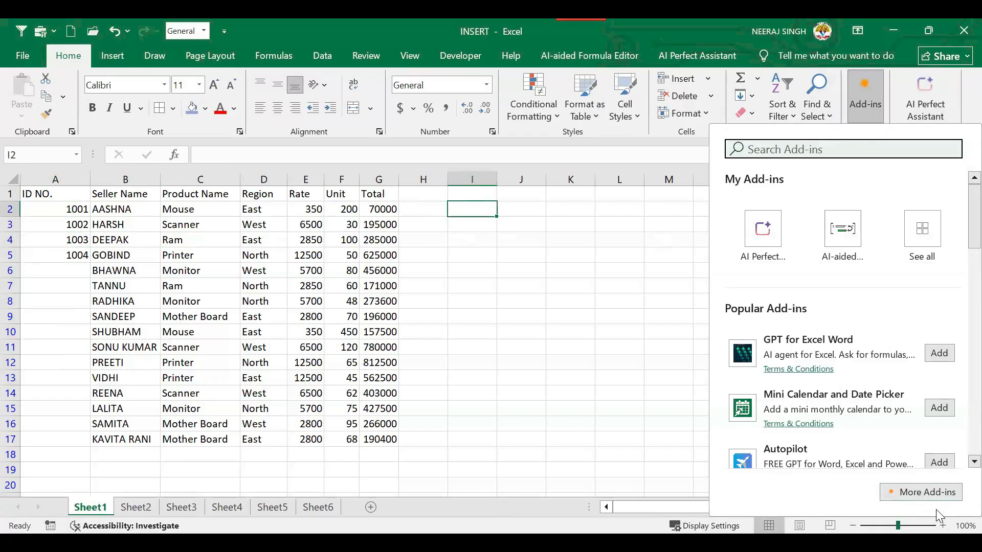
pyautogui.click(935, 525)
pyautogui.moveTo(933, 524); pyautogui.dragTo(899, 509)
pyautogui.click(866, 100)
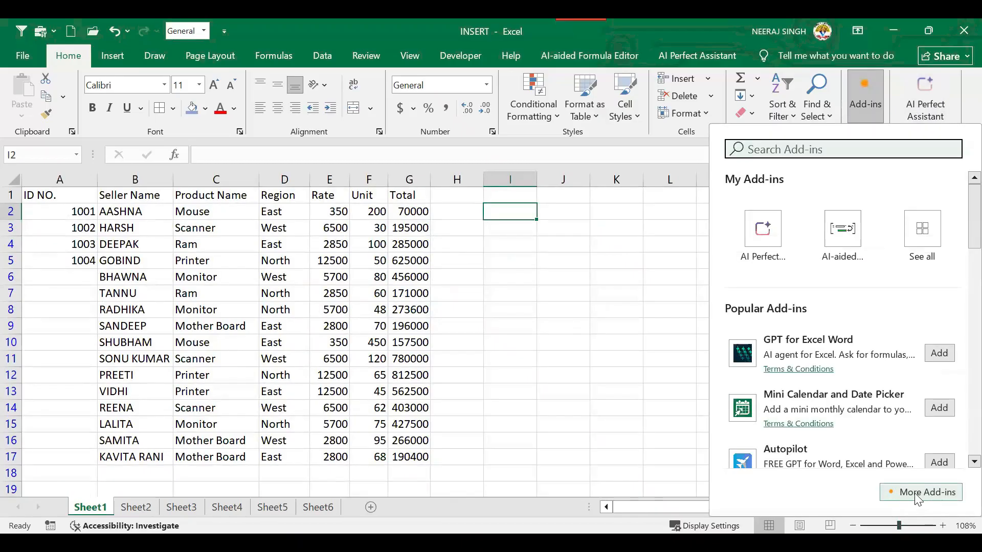
pyautogui.click(944, 494)
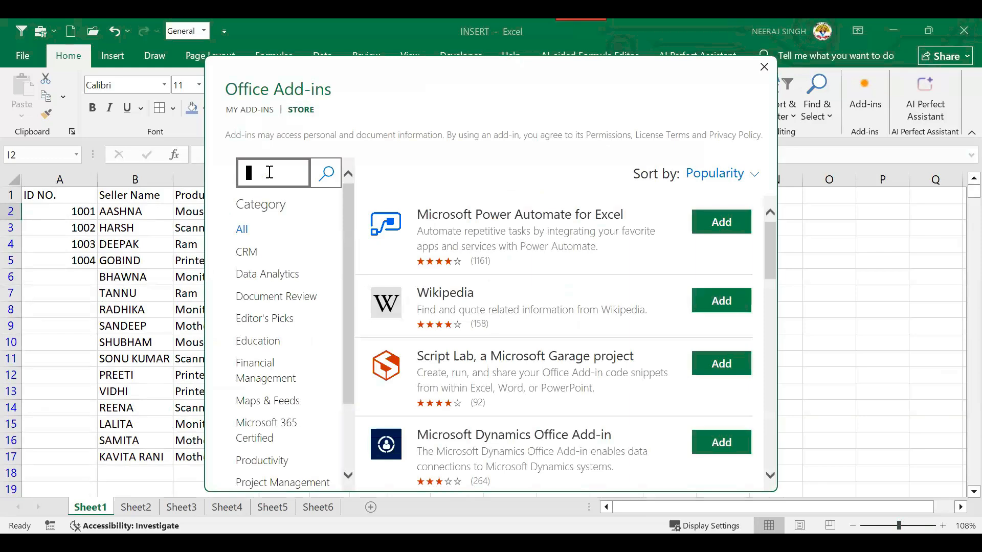
# Step: Search the add-in store for QR and add QR4Office, accepting its licence terms
pyautogui.write('QR')
pyautogui.press('Return')
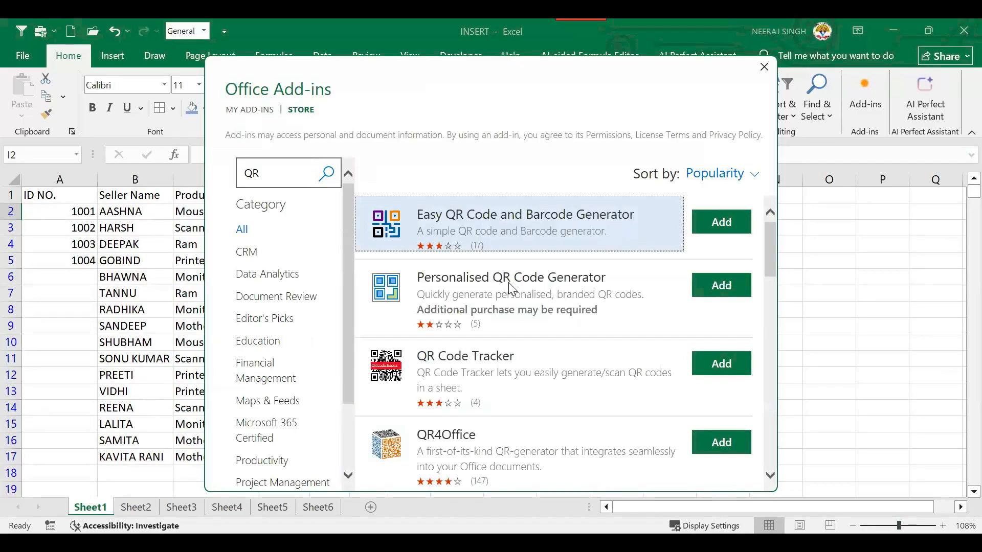
pyautogui.scroll(-2, 509, 289)
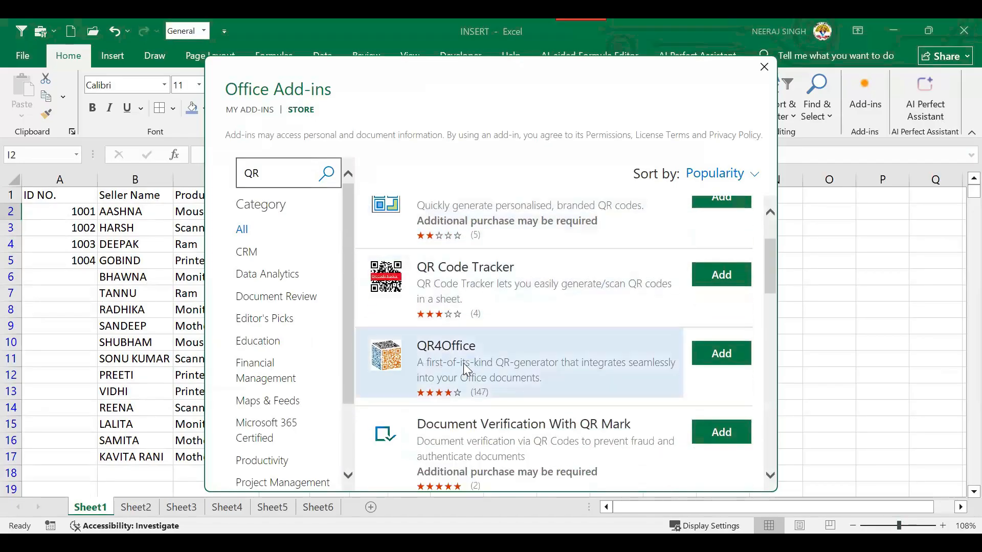
pyautogui.click(464, 369)
pyautogui.click(259, 245)
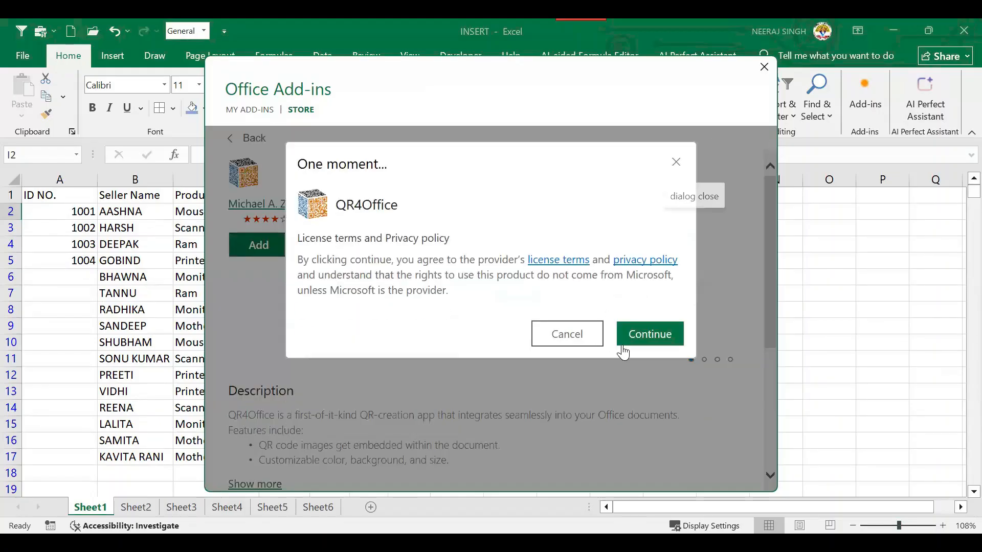
pyautogui.click(643, 345)
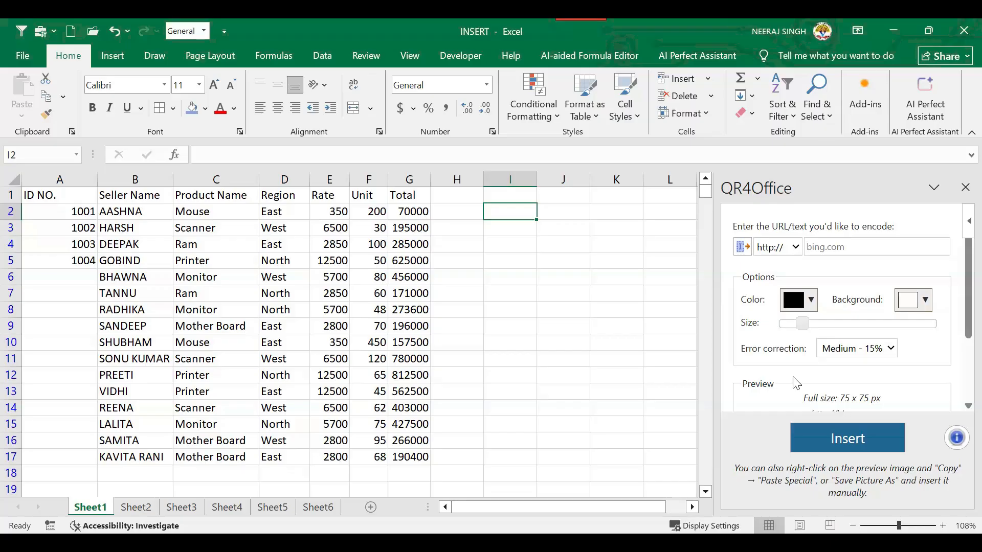
# Step: Insert a QR code at cell I2 that encodes the first seller's name and ID number as custom text
pyautogui.click(773, 389)
pyautogui.scroll(-2, 834, 345)
pyautogui.scroll(2, 835, 339)
pyautogui.click(836, 245)
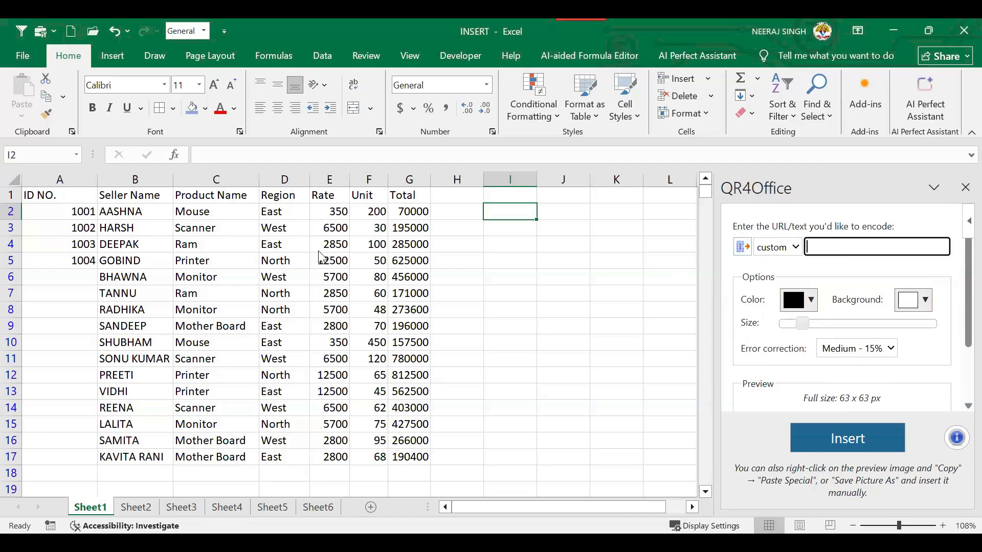
pyautogui.write('AASHNA 1001')
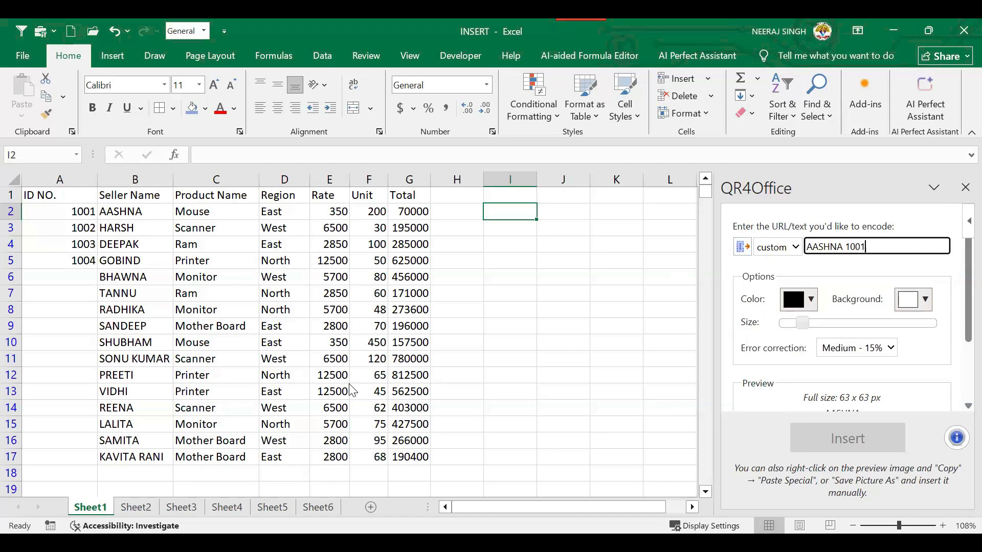
pyautogui.scroll(-2, 864, 399)
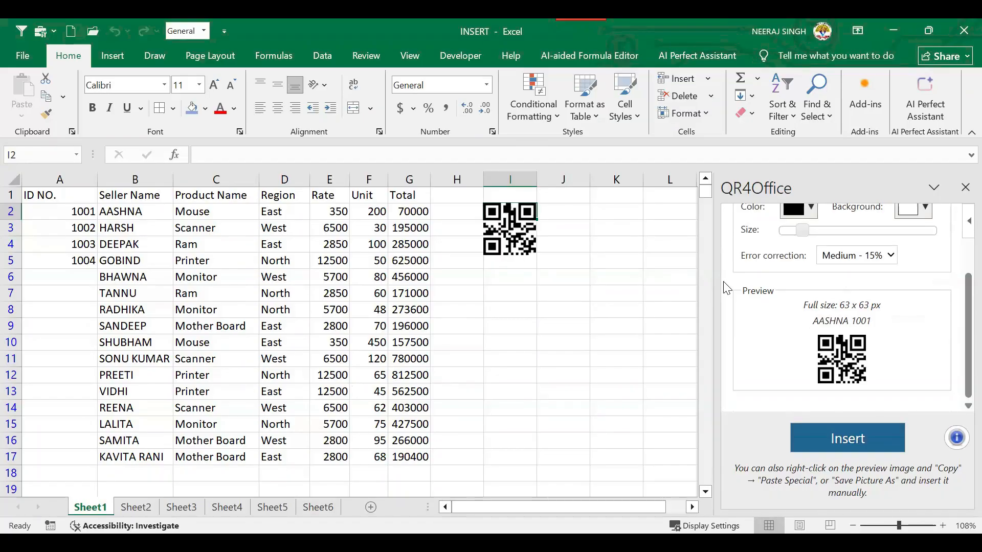
# Step: Increase the height of row 2 to fit the QR code and place the code in column H beside the first seller
pyautogui.click(524, 254)
pyautogui.moveTo(514, 241); pyautogui.dragTo(577, 281)
pyautogui.click(149, 213)
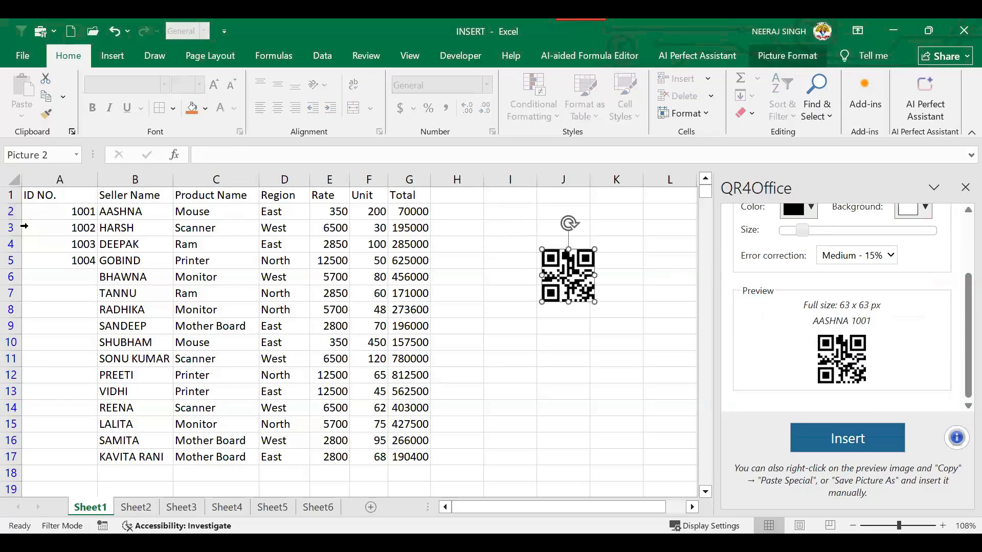
pyautogui.click(17, 214)
pyautogui.click(35, 238)
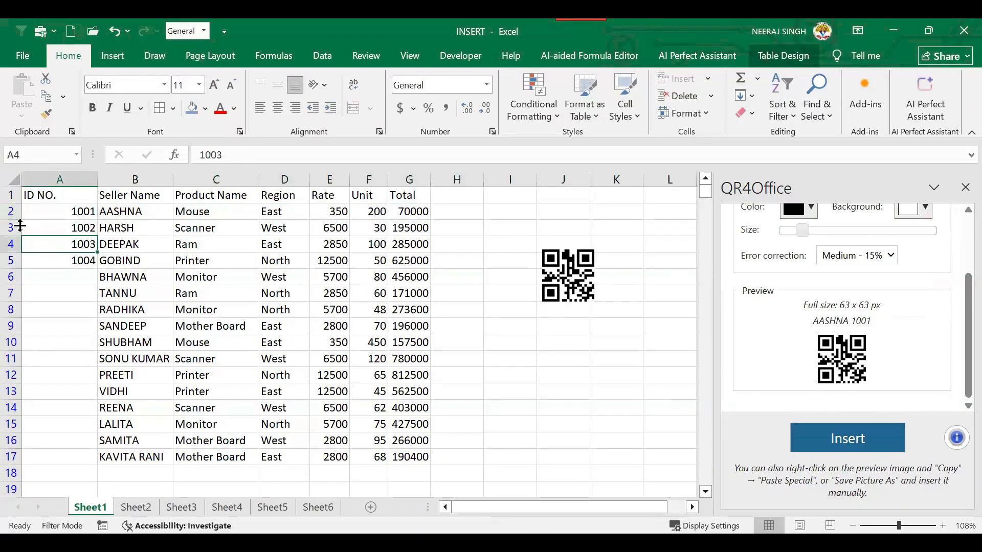
pyautogui.moveTo(16, 220); pyautogui.dragTo(16, 274)
pyautogui.moveTo(494, 257); pyautogui.dragTo(459, 244)
# Step: Middle-align cells A2:G3 vertically, trying top alignment in between
pyautogui.moveTo(73, 245); pyautogui.dragTo(409, 281)
pyautogui.click(277, 84)
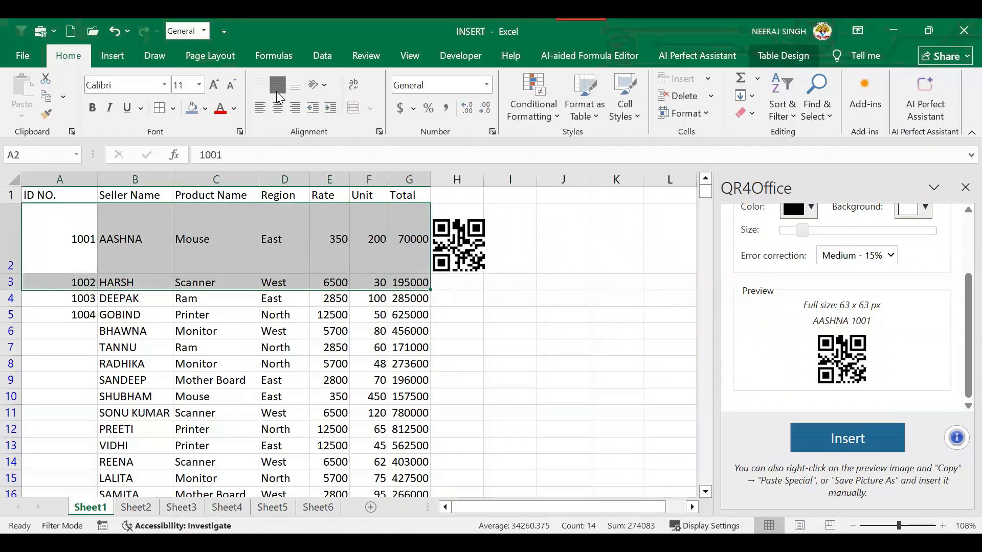
pyautogui.click(259, 85)
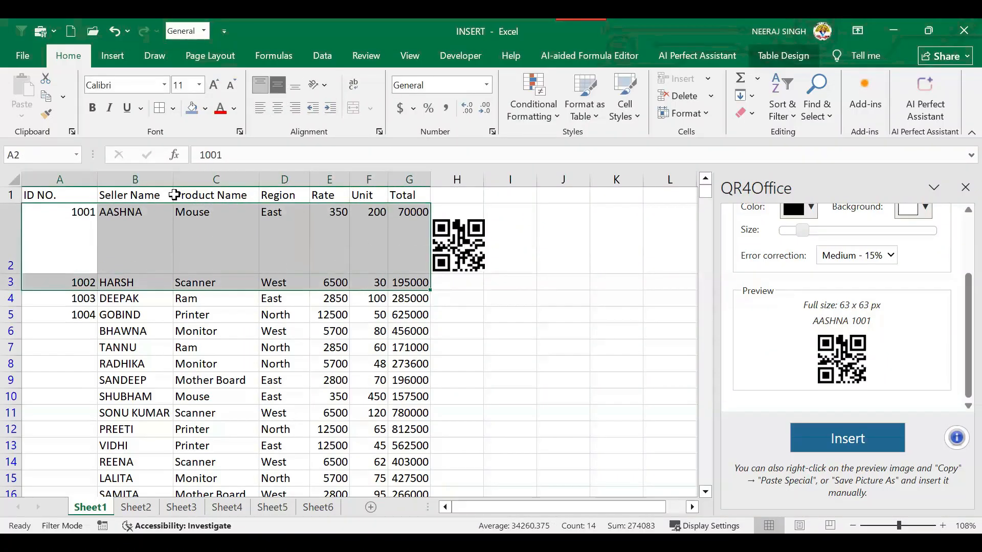
pyautogui.click(277, 86)
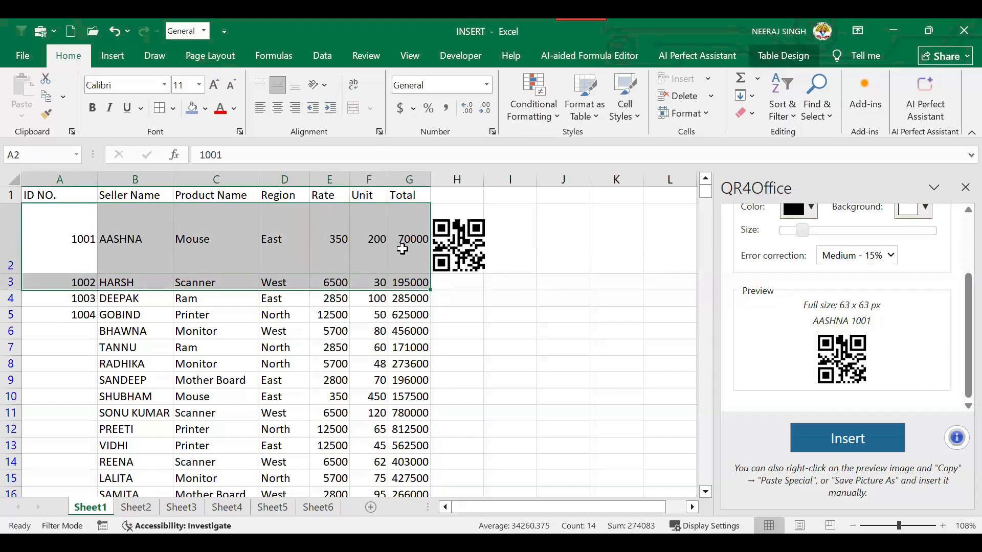
# Step: Reduce row 2 to about the QR code's height and reposition the code in cell H2
pyautogui.doubleClick(22, 276)
pyautogui.click(13, 269)
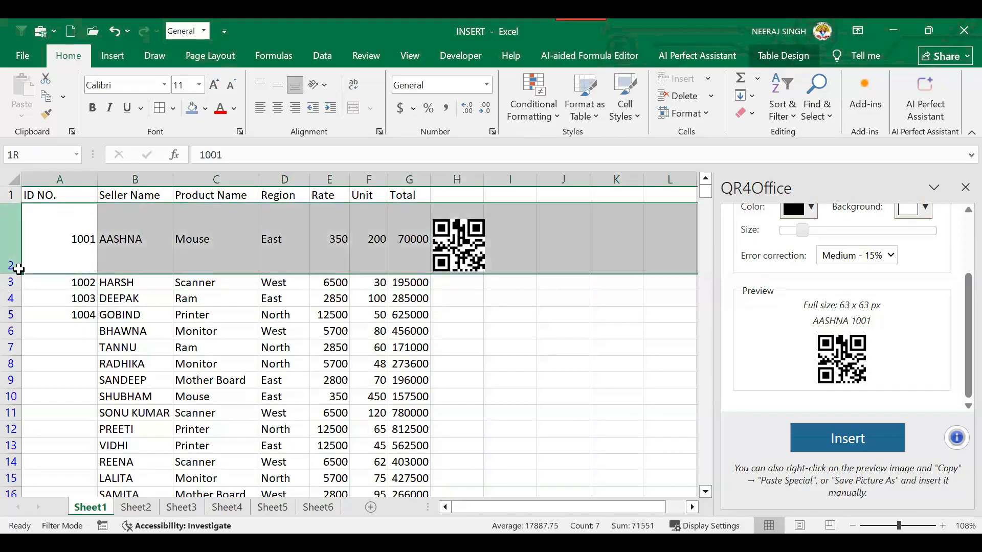
pyautogui.click(54, 313)
pyautogui.moveTo(19, 274); pyautogui.dragTo(18, 257)
pyautogui.moveTo(489, 257); pyautogui.dragTo(485, 247)
pyautogui.click(534, 302)
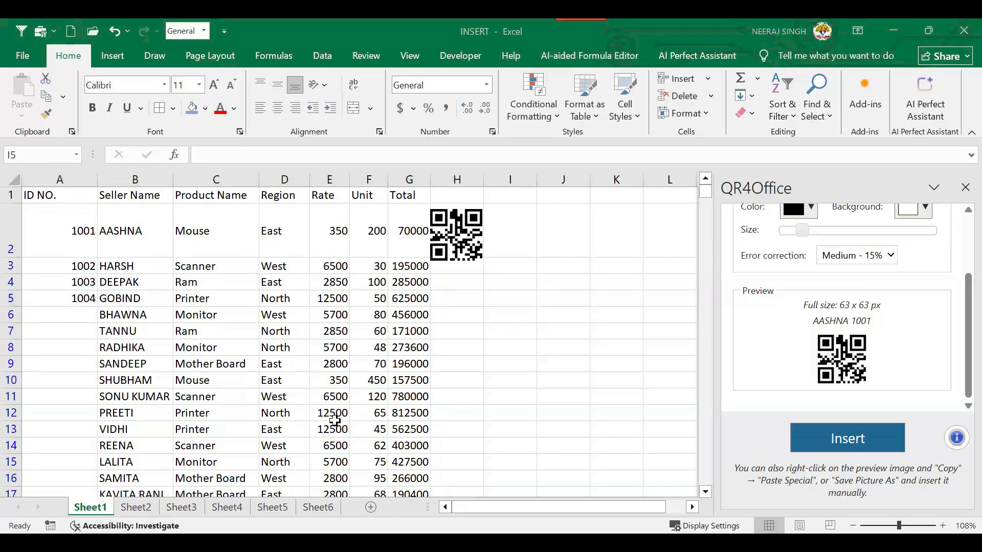
# Step: Close the QR4Office add-in and delete the QR code from cell H2
pyautogui.click(965, 187)
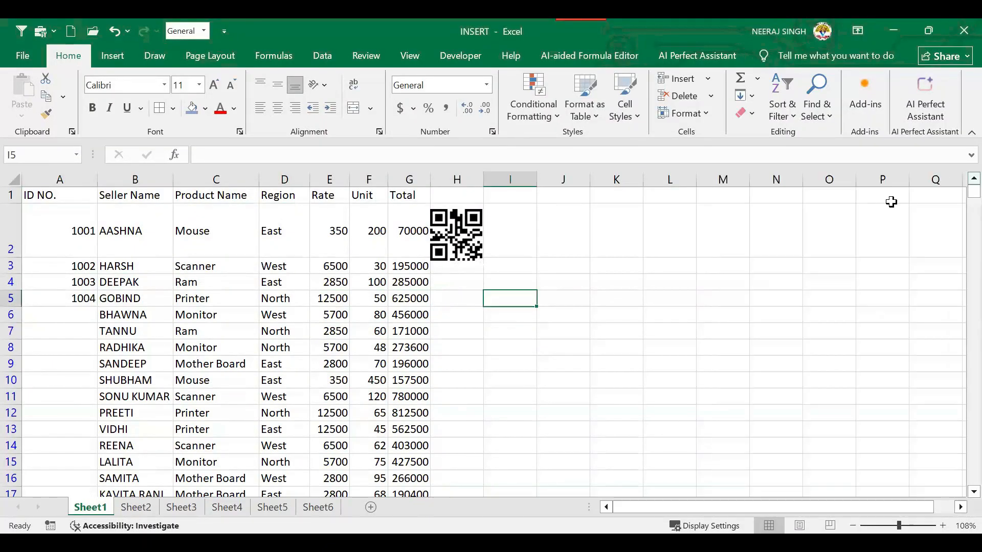
pyautogui.click(467, 233)
pyautogui.press('Delete')
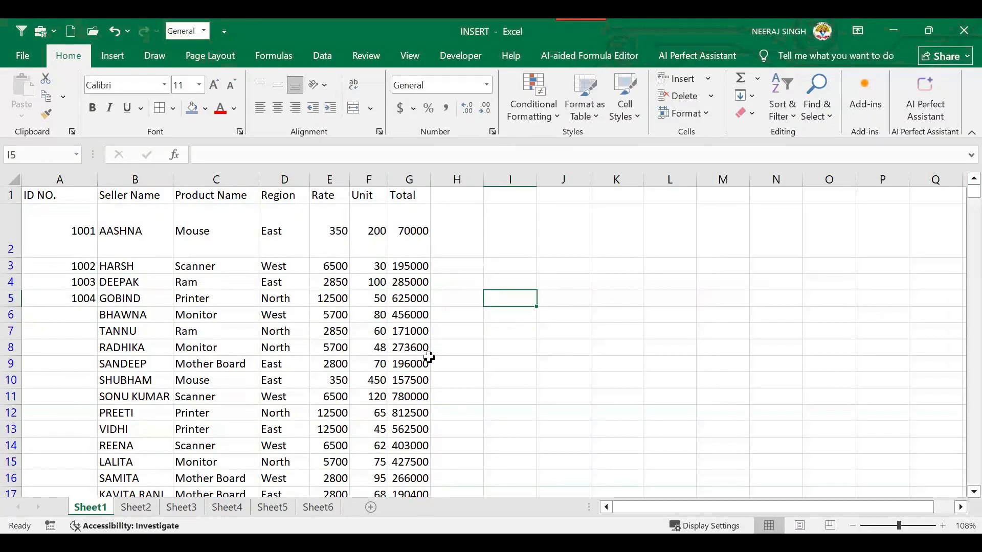
# Step: Display the Insert commands and auto-fit the height of row 2 to its contents
pyautogui.scroll(-3, 434, 352)
pyautogui.scroll(3, 392, 293)
pyautogui.click(113, 56)
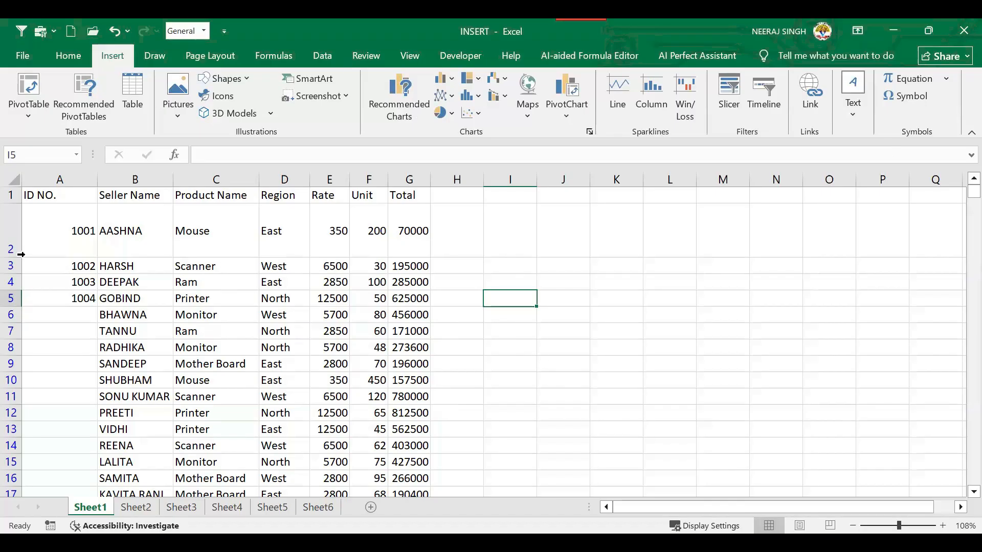
pyautogui.moveTo(14, 259); pyautogui.dragTo(19, 215)
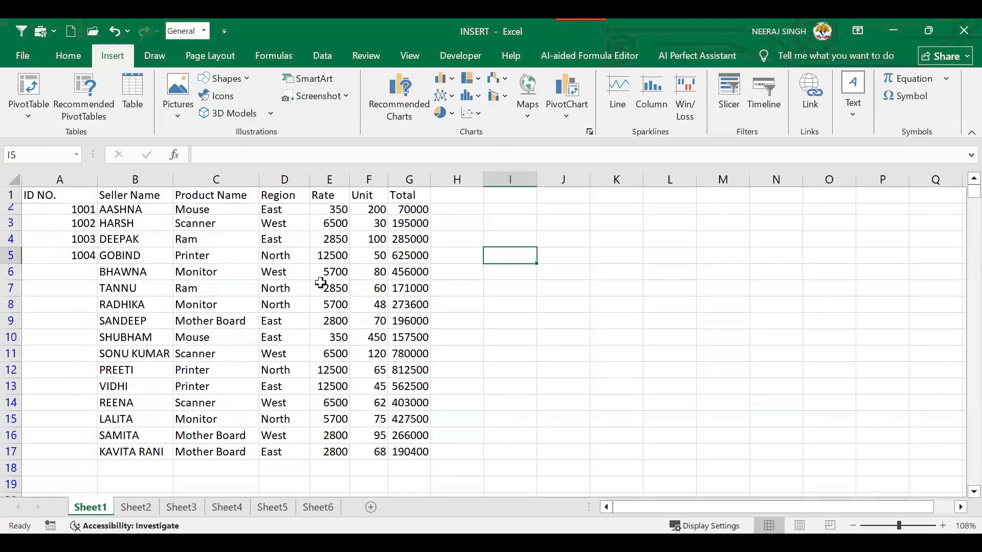
pyautogui.doubleClick(22, 220)
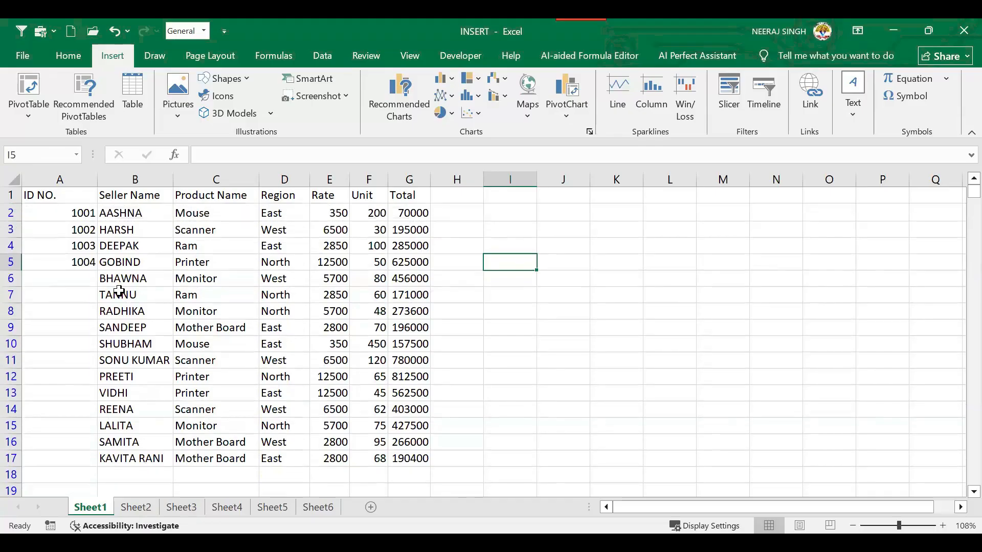
pyautogui.click(512, 330)
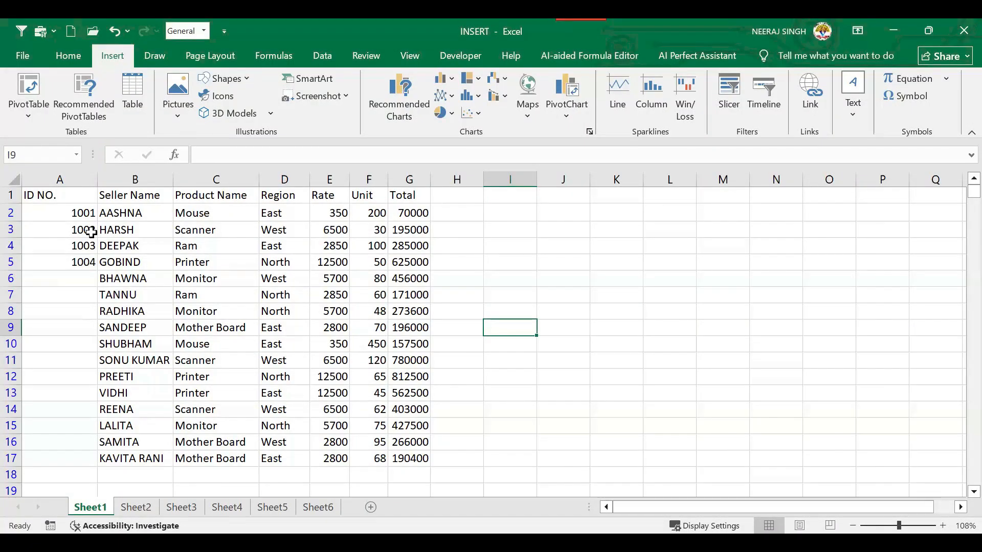
# Step: Enter 1005 and 1006 in cells A6 and A7 of the ID NO. column
pyautogui.click(89, 277)
pyautogui.write('1005')
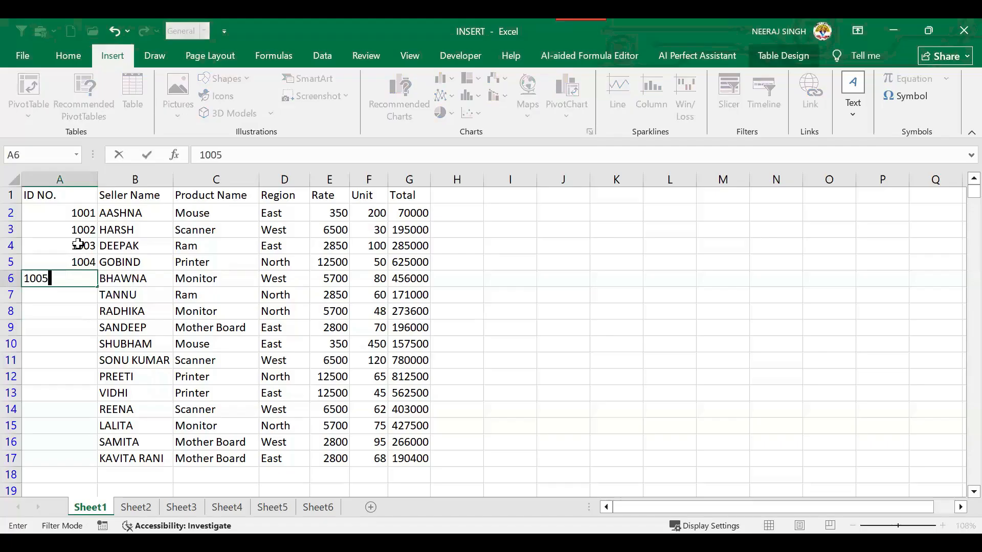
pyautogui.press('Return')
pyautogui.write('1006')
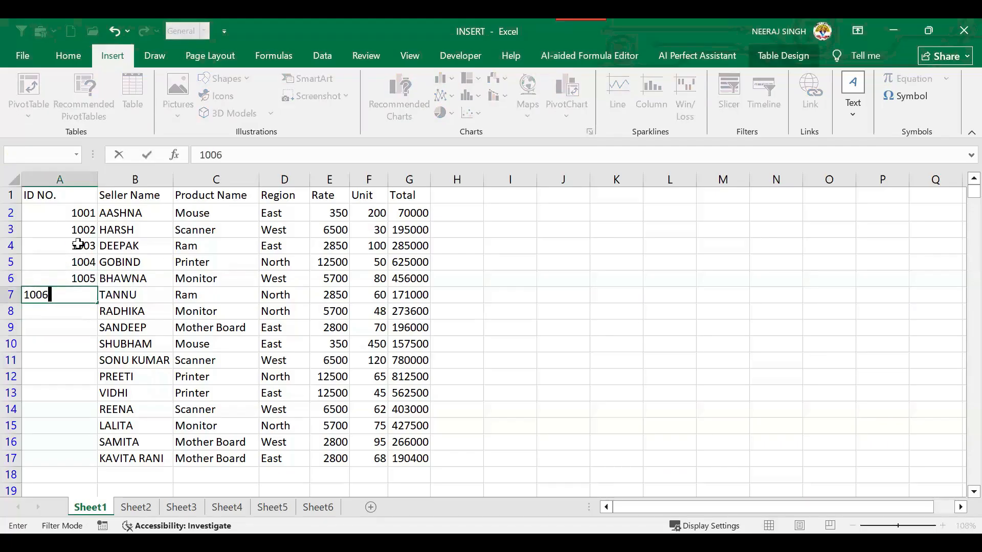
pyautogui.press('Return')
# Step: Try to extend the ID numbers in A2:A7 down the rest of the seller rows, and undo the fill
pyautogui.moveTo(84, 213); pyautogui.dragTo(97, 323)
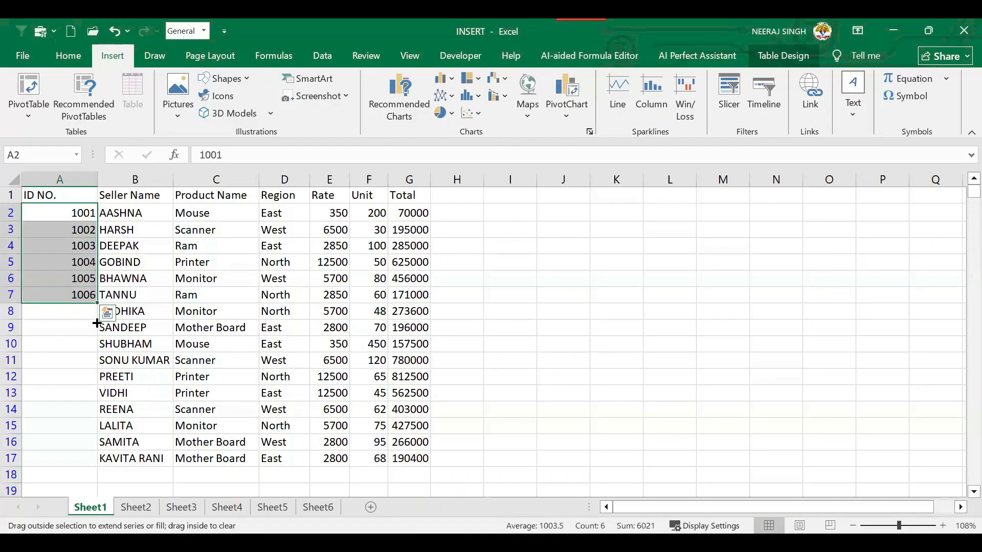
pyautogui.moveTo(81, 406); pyautogui.dragTo(80, 459)
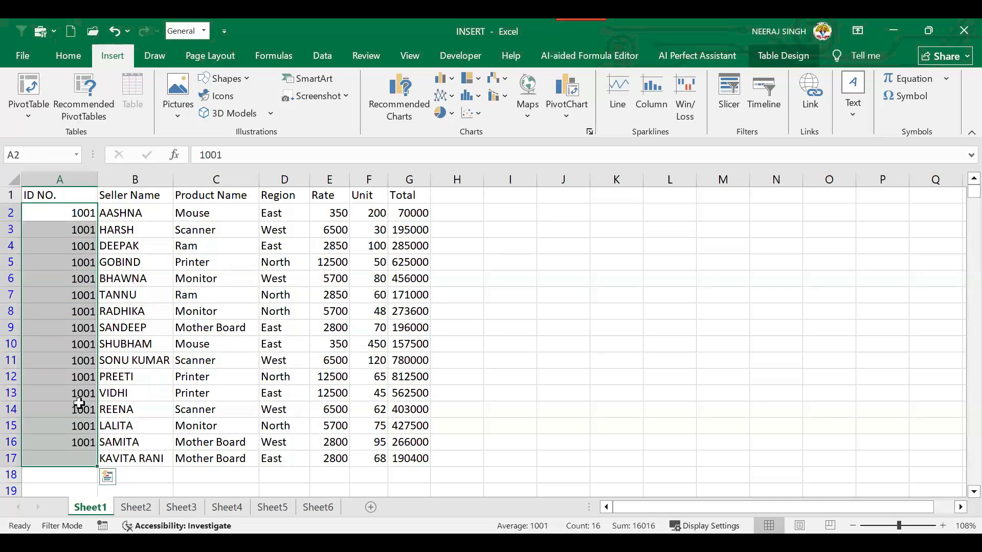
pyautogui.hotkey('ctrl', 'z')
# Step: Enter 1007, 1008 and 1009 in cells A8 to A10 of the ID NO. column
pyautogui.click(90, 313)
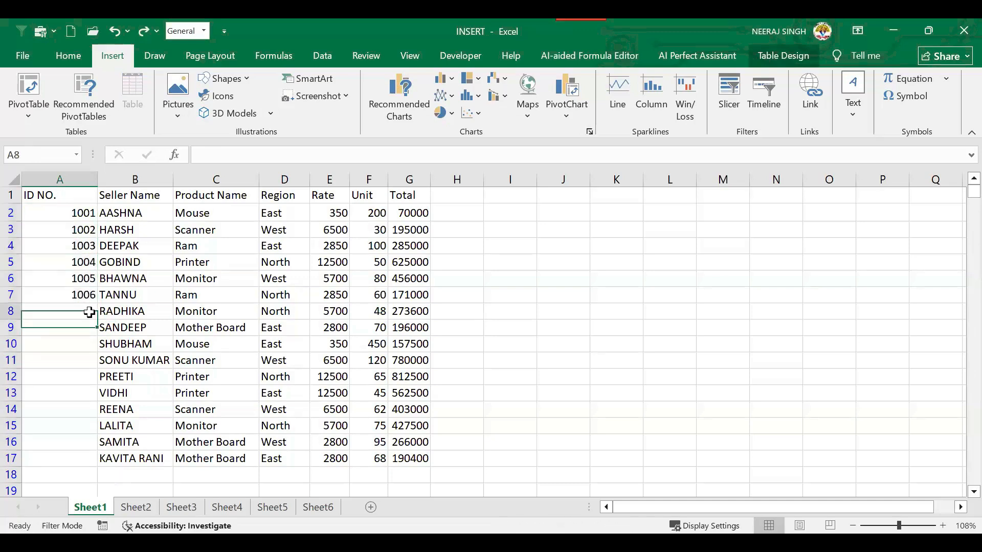
pyautogui.write('1007')
pyautogui.press('Return')
pyautogui.write('1008')
pyautogui.press('Return')
pyautogui.write('1009')
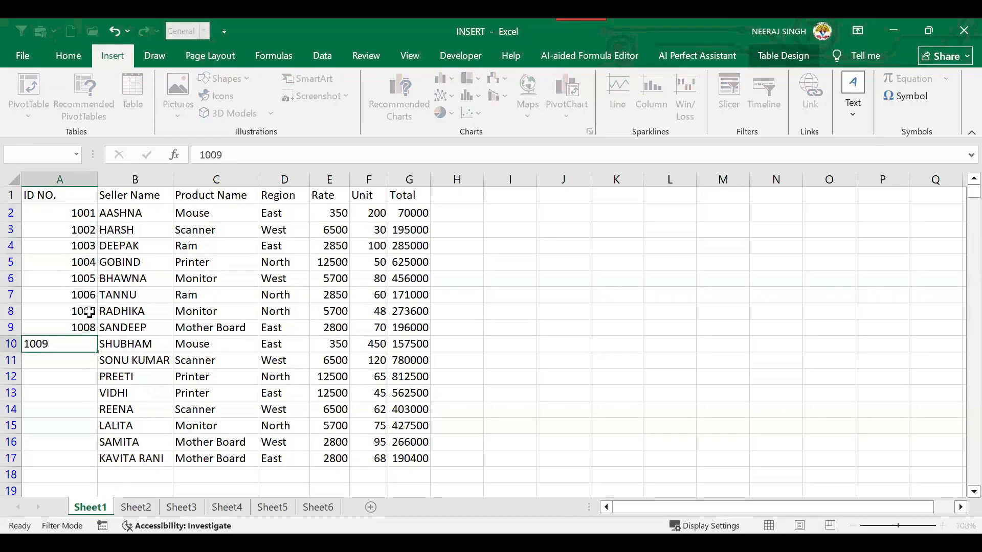
pyautogui.press('Return')
# Step: Enter 1010 and 1011 in cells A11 and A12 of the ID NO. column, correcting mistyped values
pyautogui.write('100')
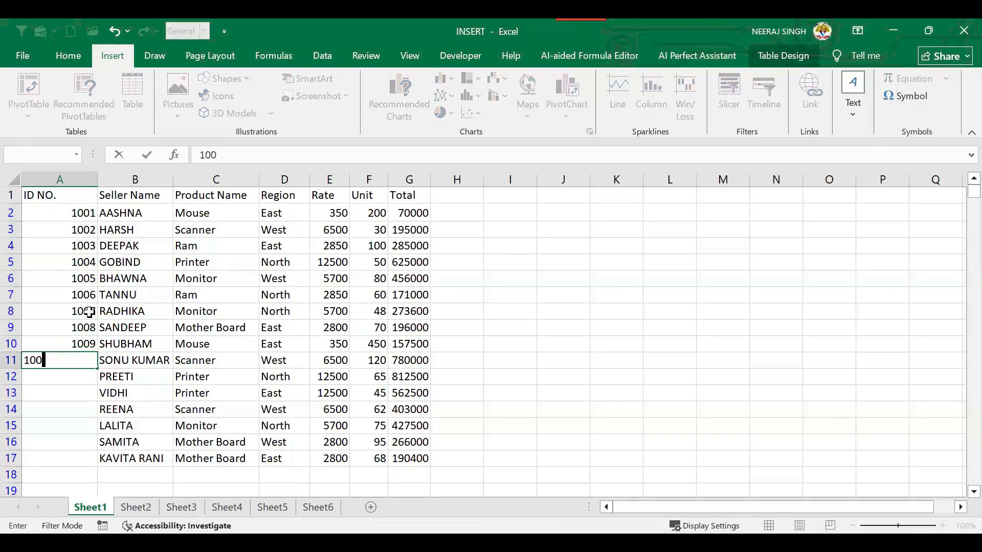
pyautogui.write('10')
pyautogui.press('Return')
pyautogui.write('100')
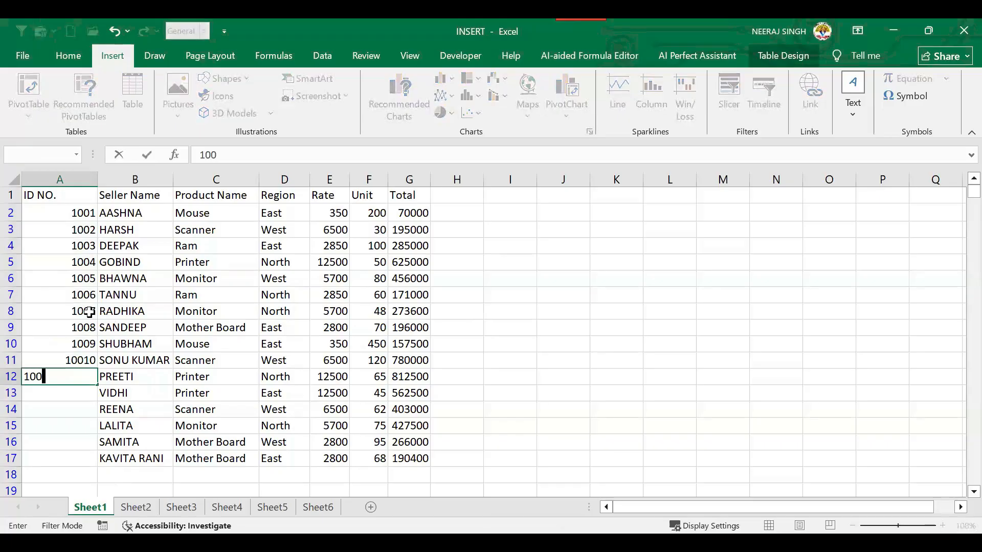
pyautogui.press('Up')
pyautogui.press('F2')
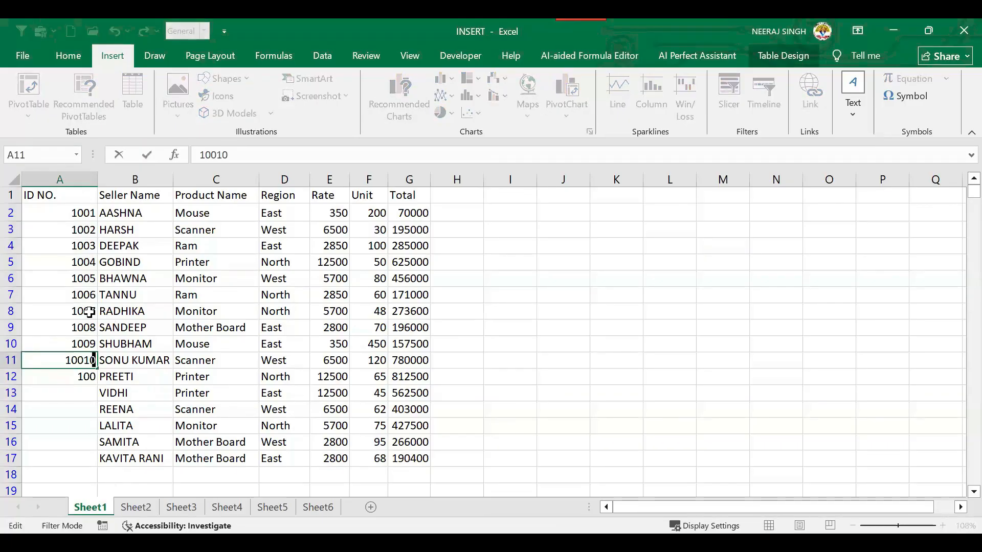
pyautogui.press('BackSpace')
pyautogui.press('Return')
pyautogui.write('100')
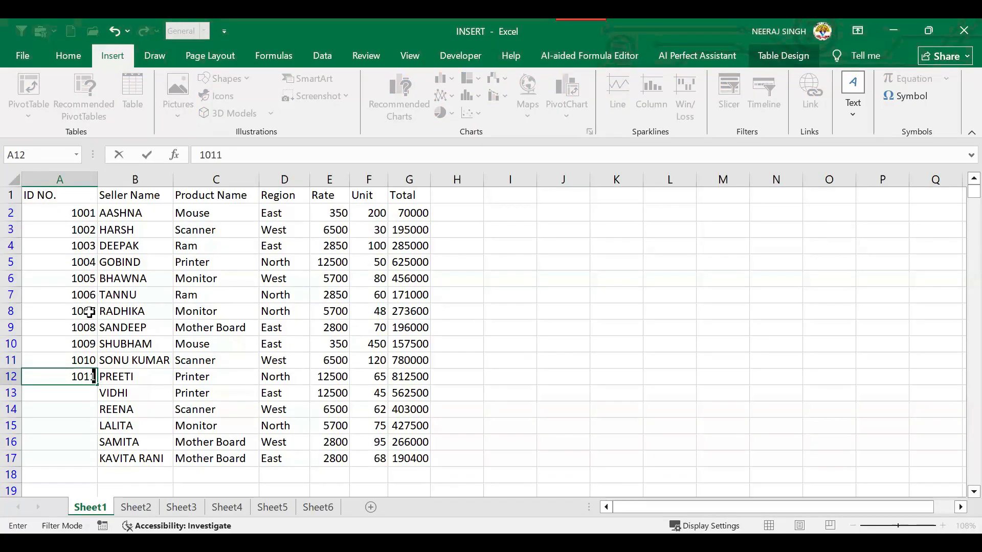
pyautogui.press('Return')
# Step: Enter 1012 and 1013 in cells A13 and A14 of the ID NO. column
pyautogui.write('1012')
pyautogui.press('Return')
pyautogui.write('103')
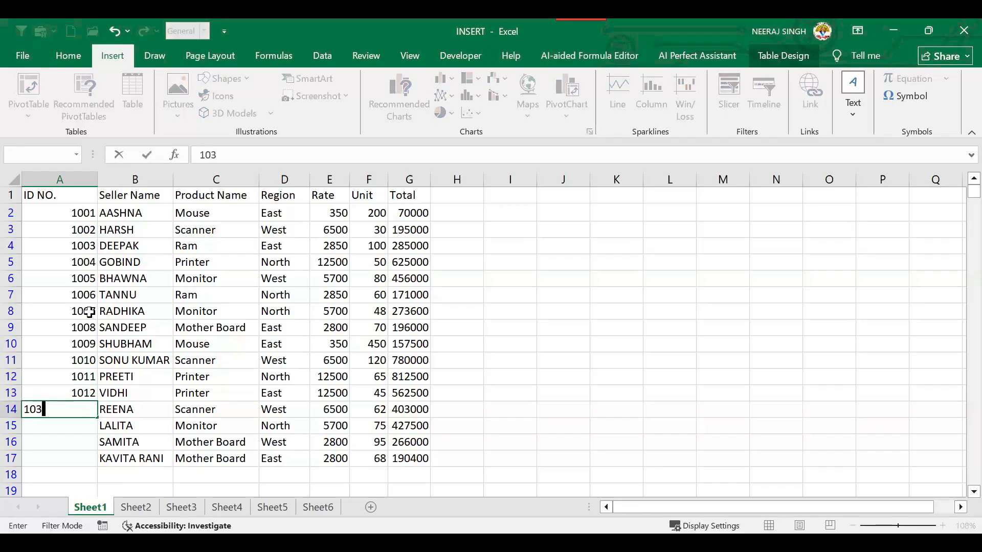
pyautogui.press('BackSpace')
pyautogui.write('13')
pyautogui.press('Return')
# Step: Enter 1014, 1015 and 1016 in cells A15 to A17 to complete the ID NO. column
pyautogui.write('1014')
pyautogui.press('Return')
pyautogui.write('105')
pyautogui.press('Return')
pyautogui.write('1016')
pyautogui.press('Return')
pyautogui.press('Up')
pyautogui.press('Up')
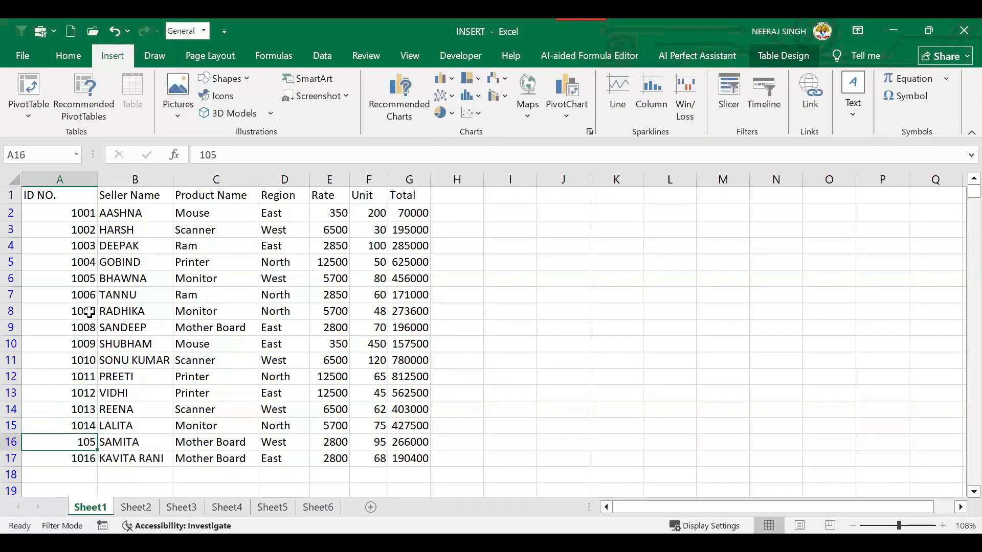
pyautogui.write('21')
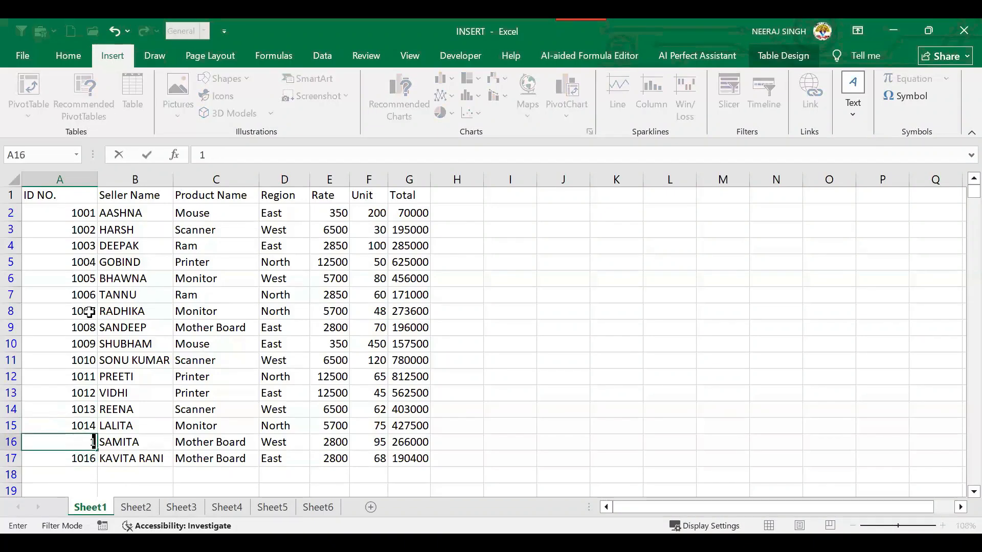
pyautogui.write('15')
pyautogui.press('Return')
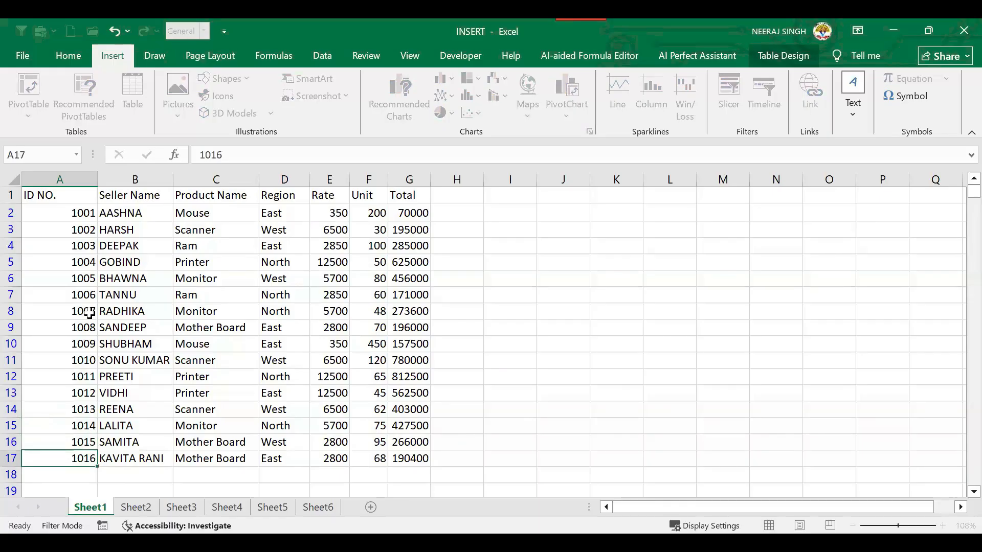
# Step: Centre-align the whole ID NO. column of the seller table
pyautogui.moveTo(84, 234); pyautogui.dragTo(77, 204)
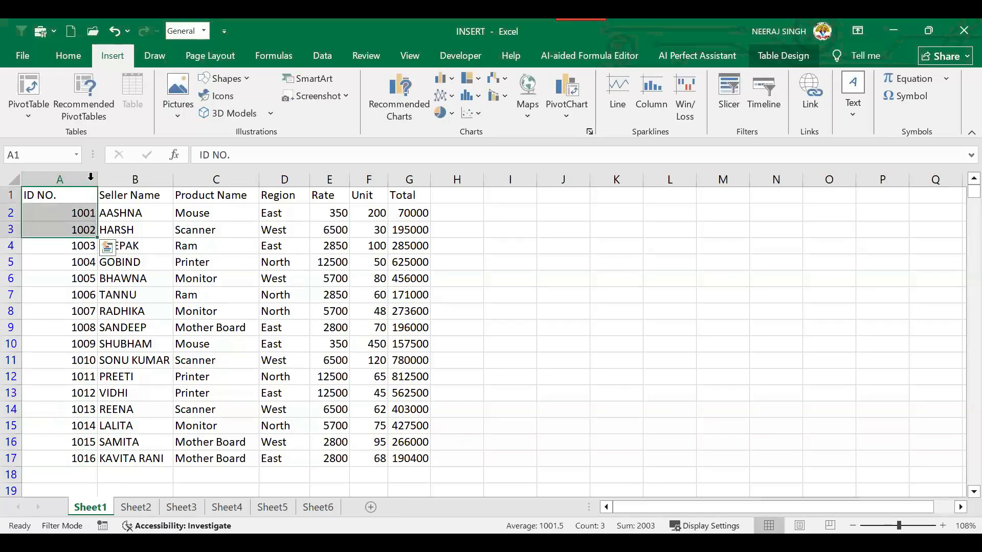
pyautogui.click(82, 179)
pyautogui.click(68, 55)
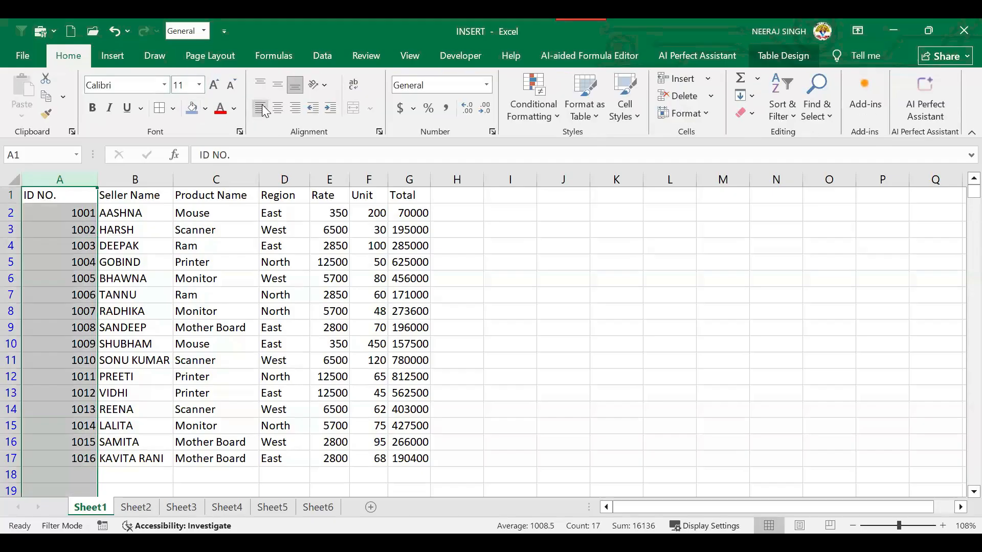
pyautogui.click(278, 108)
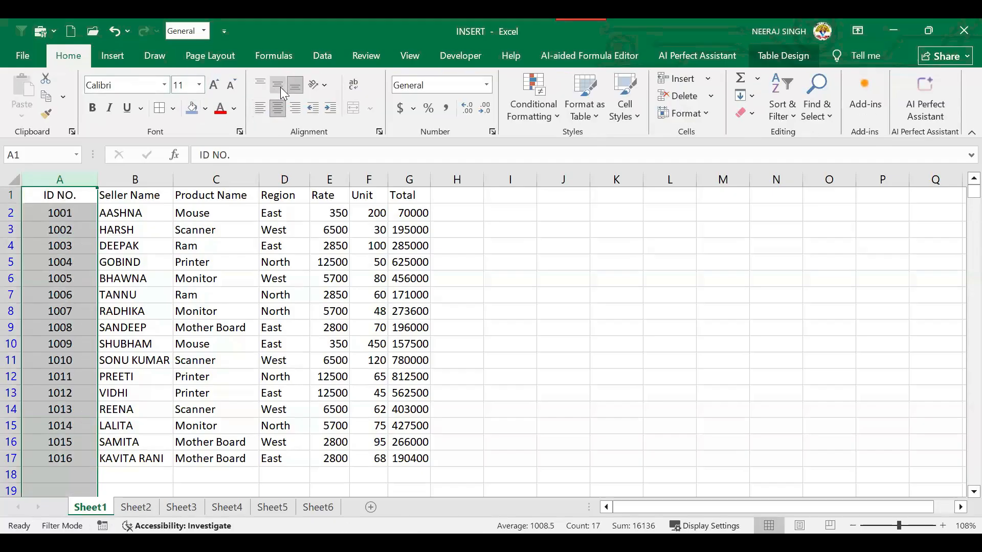
pyautogui.click(392, 295)
# Step: Examine the seller table's columns from ID NO. through Seller Name, Product Name, Region, Rate, Unit and Total
pyautogui.click(71, 194)
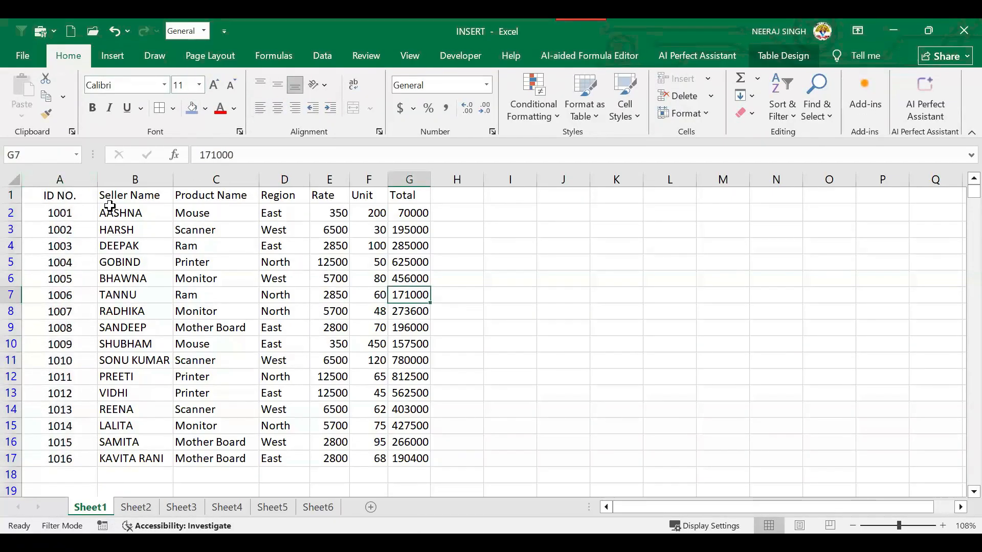
pyautogui.click(146, 196)
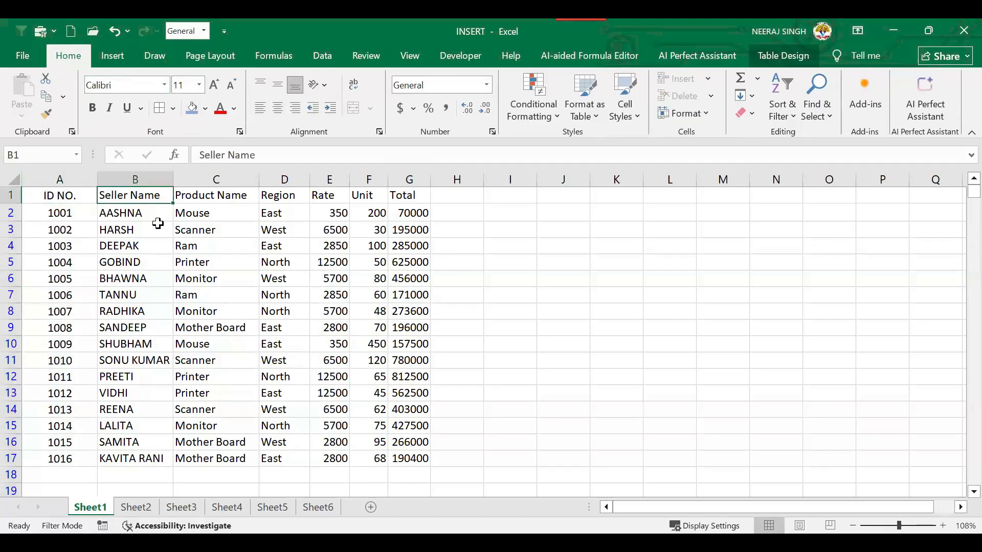
pyautogui.click(221, 197)
pyautogui.click(290, 197)
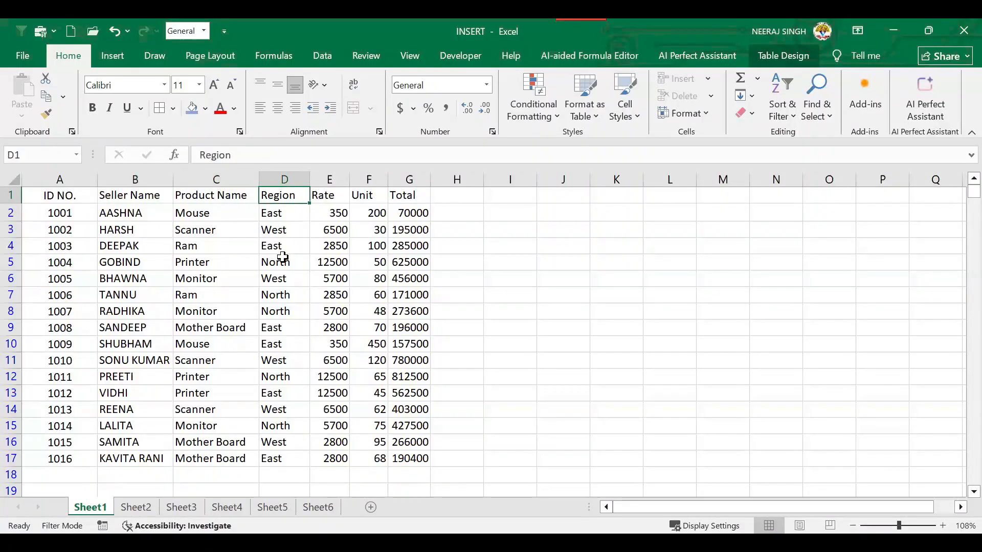
pyautogui.click(325, 213)
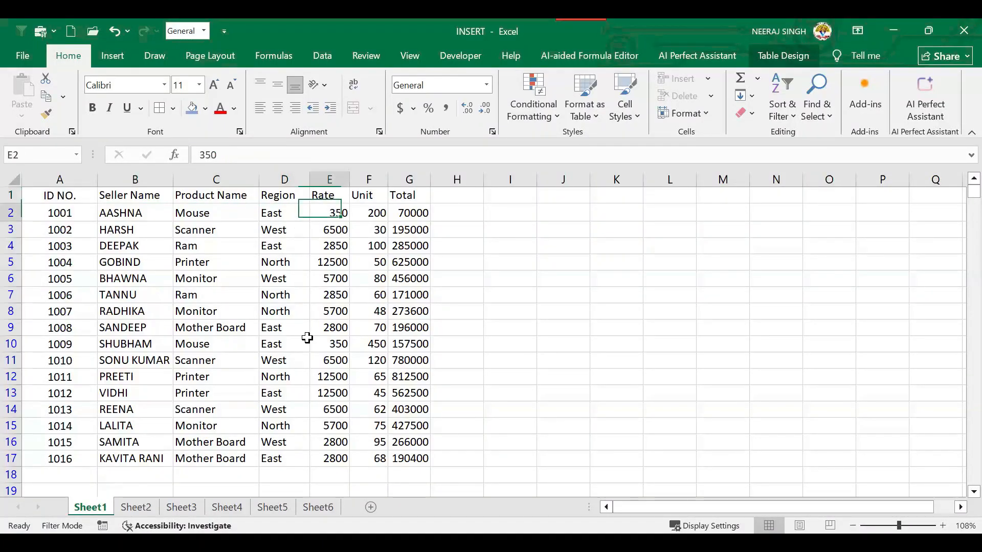
pyautogui.click(367, 212)
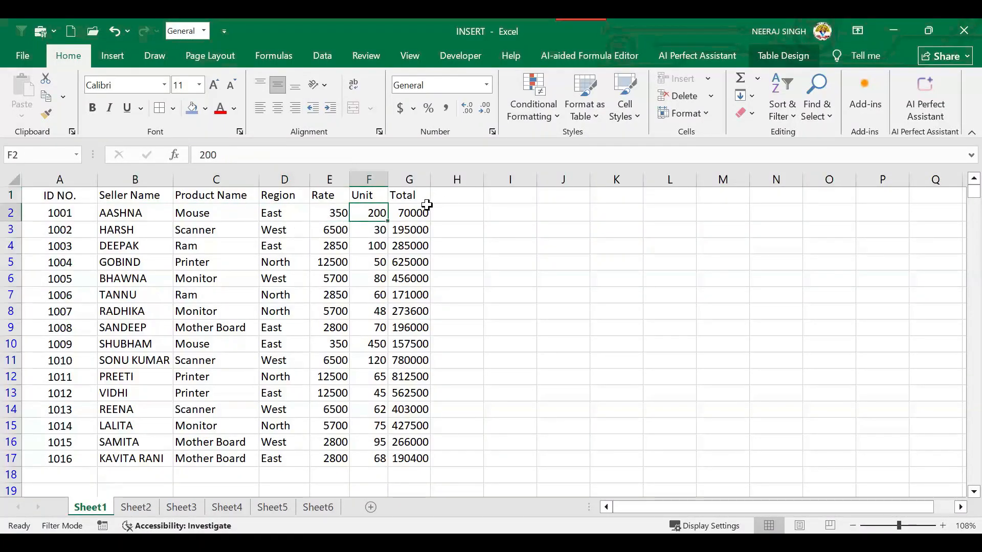
pyautogui.click(405, 212)
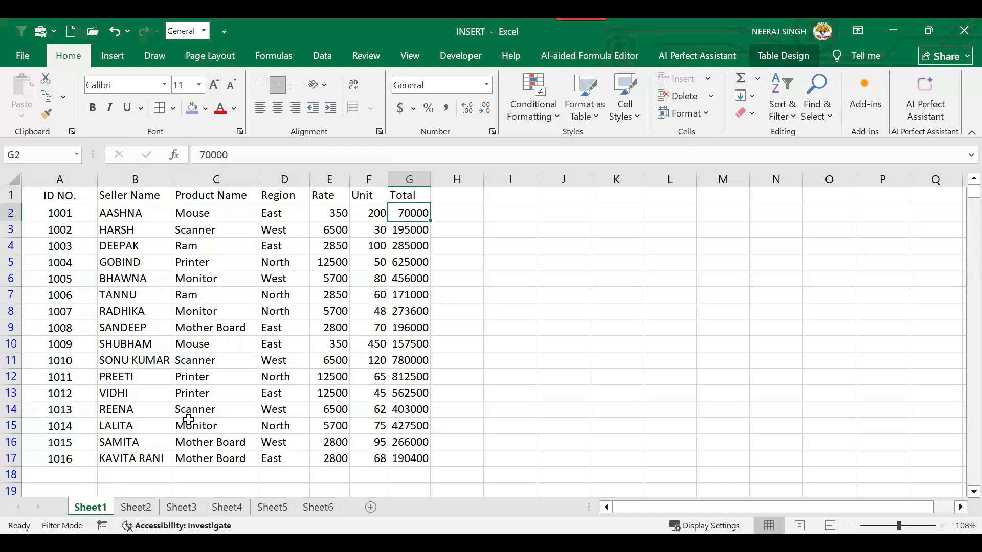
pyautogui.scroll(-2, 56, 204)
pyautogui.scroll(2, 57, 204)
# Step: Create a PivotTable from the seller table A1:G17 (Table1) on a new worksheet
pyautogui.moveTo(44, 194); pyautogui.dragTo(405, 455)
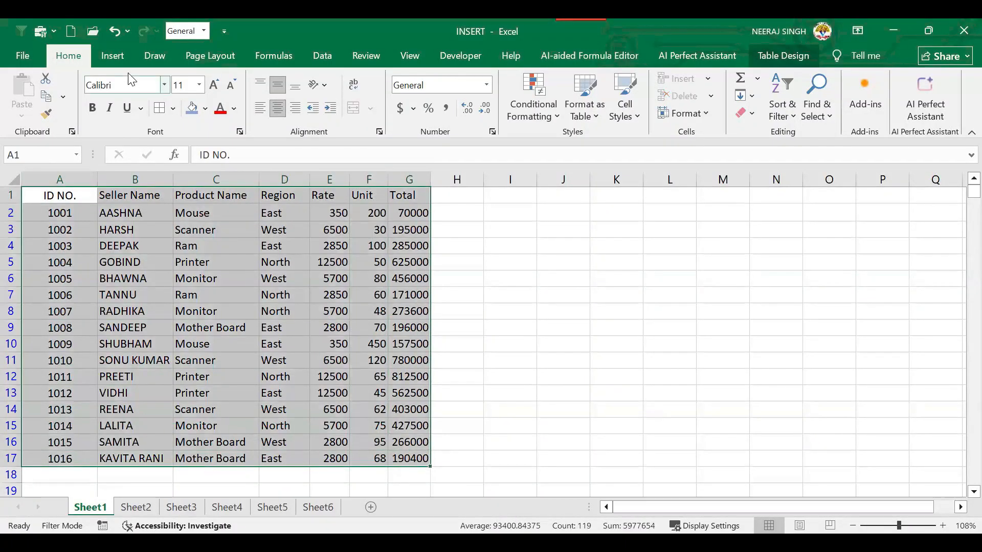
pyautogui.click(113, 56)
pyautogui.click(23, 103)
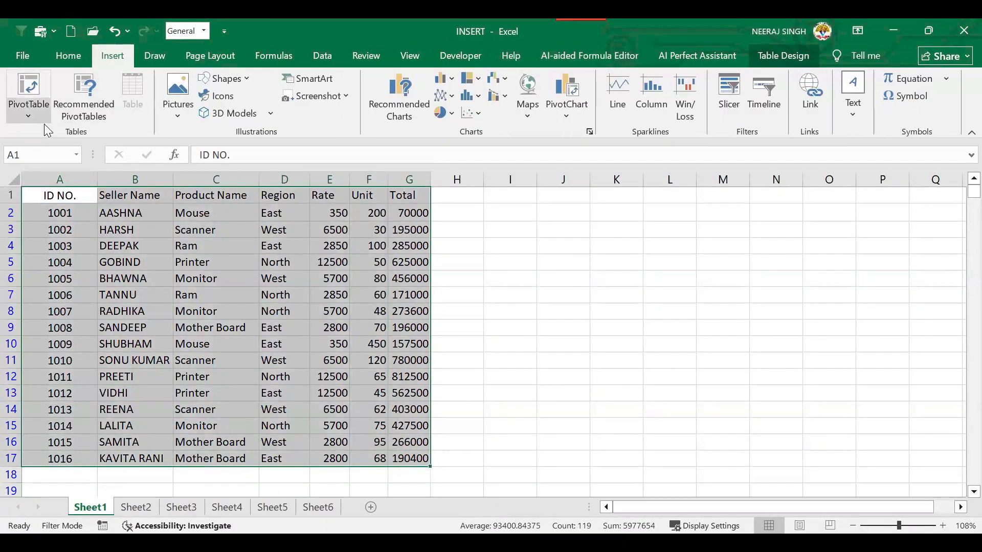
pyautogui.click(65, 135)
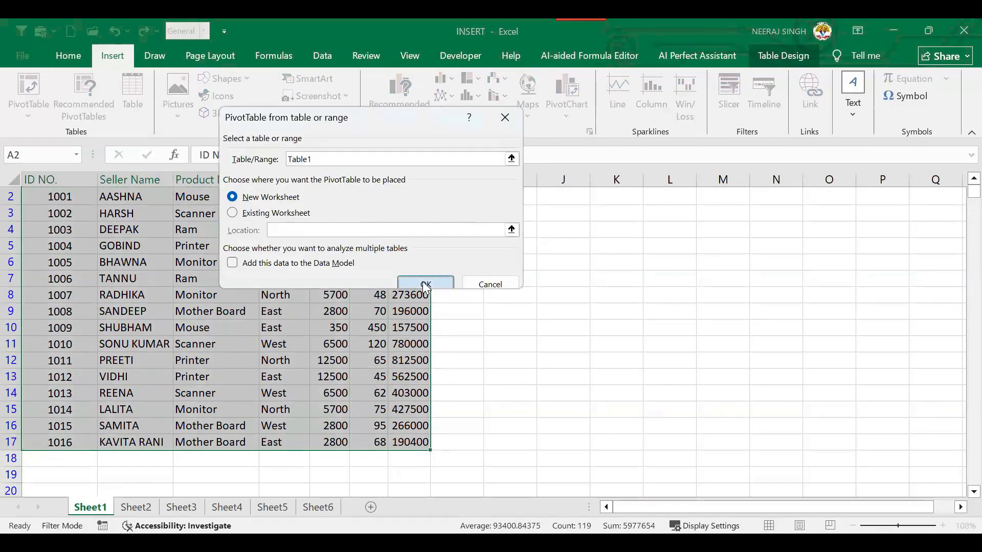
pyautogui.click(426, 285)
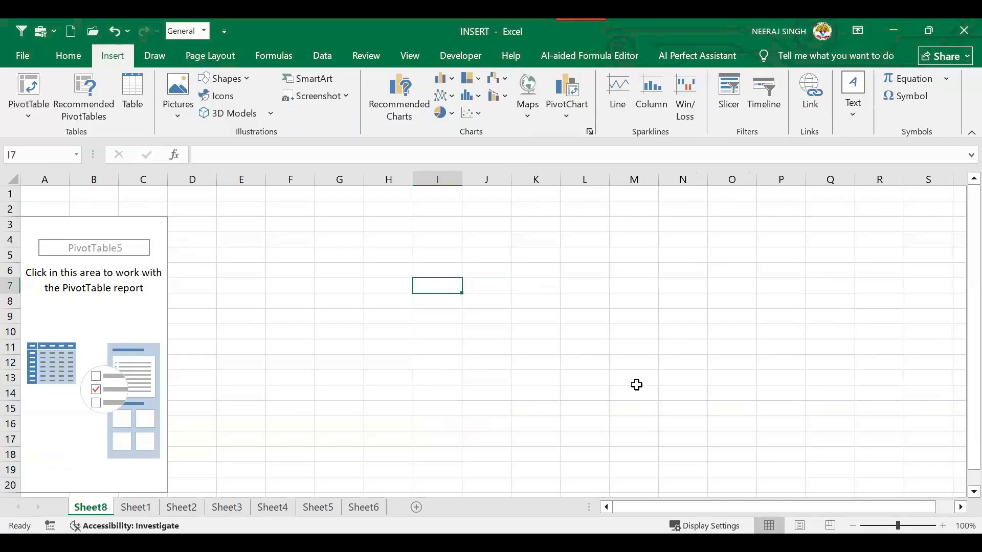
# Step: Display the PivotTable Fields pane, float it clear of the report area and resize it so its field areas fit on screen
pyautogui.click(93, 314)
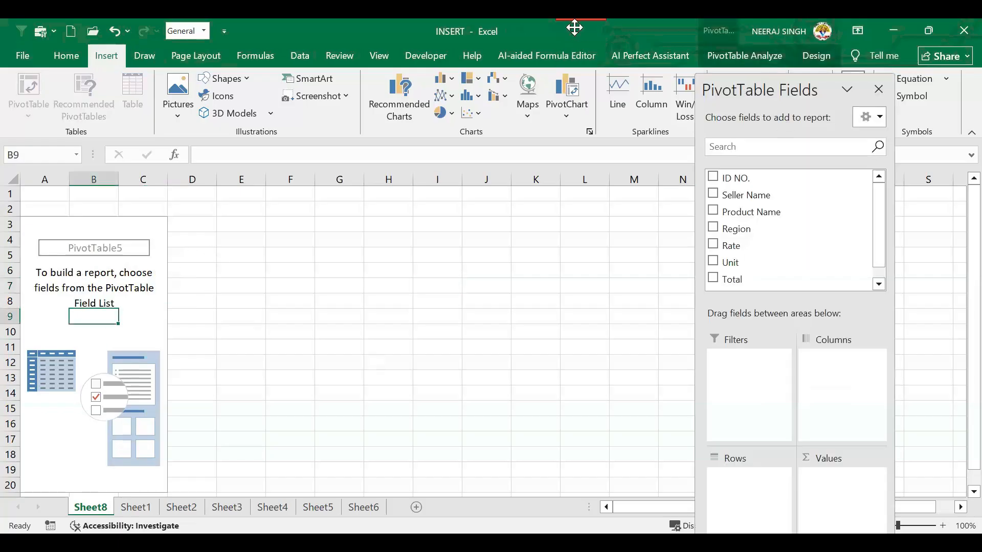
pyautogui.moveTo(803, 76); pyautogui.dragTo(554, 79)
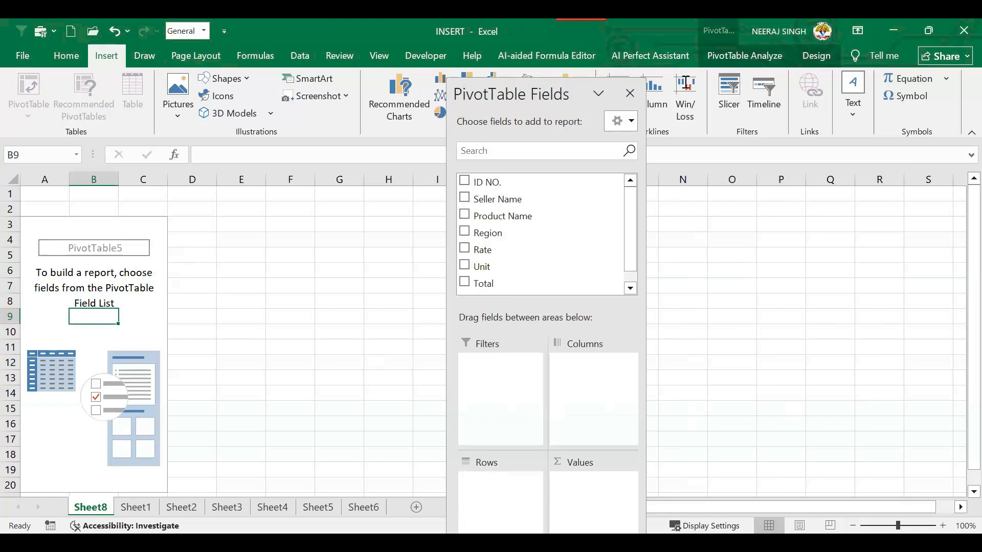
pyautogui.moveTo(813, 422); pyautogui.dragTo(824, 443)
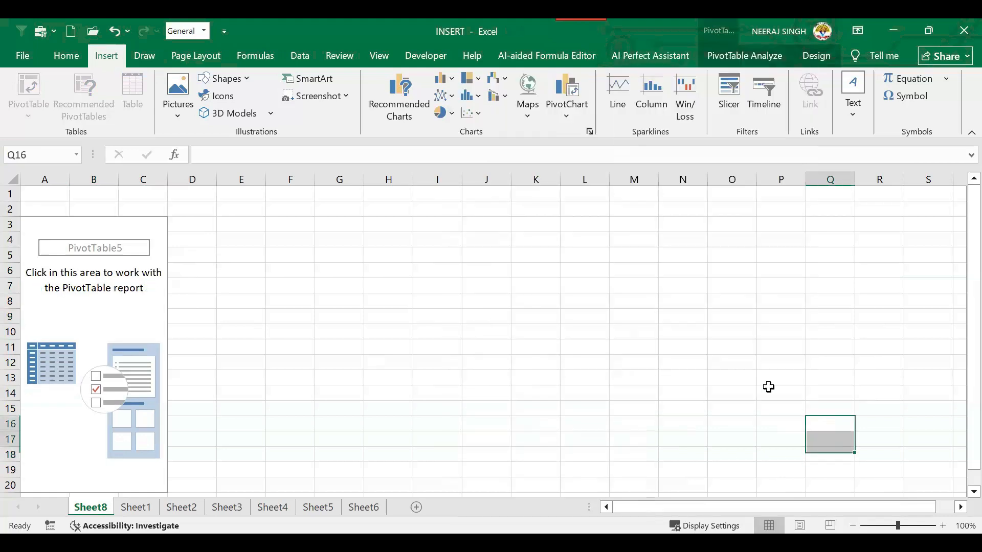
pyautogui.click(149, 320)
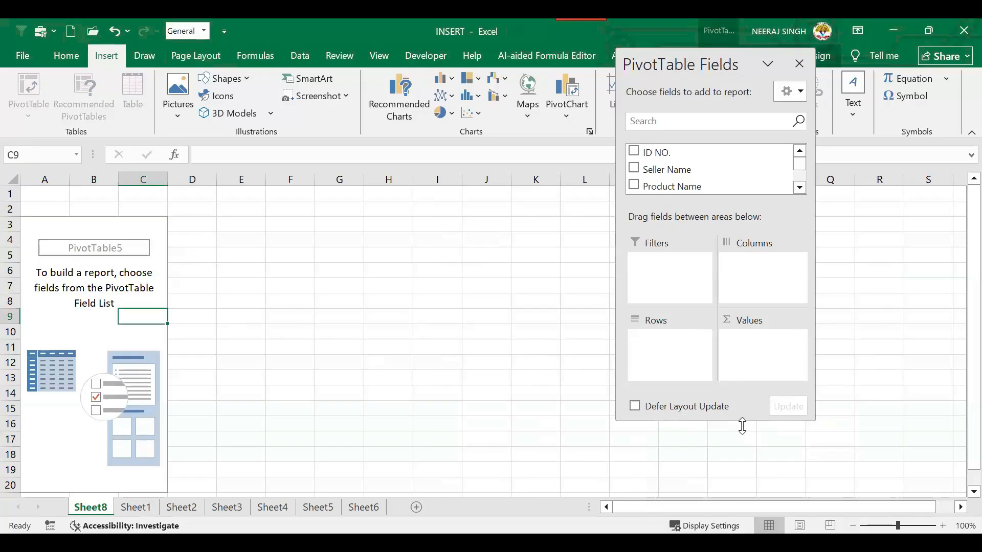
pyautogui.moveTo(742, 426); pyautogui.dragTo(742, 519)
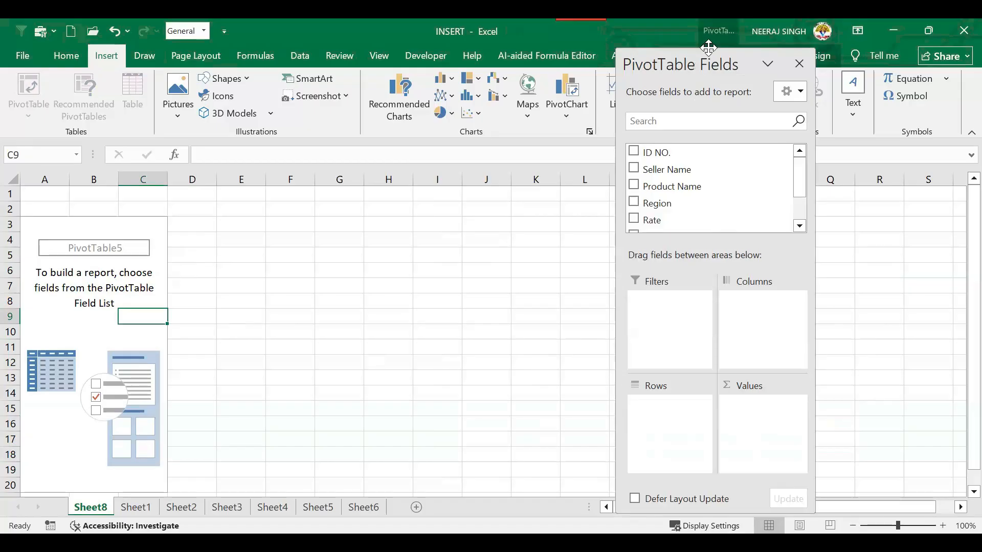
pyautogui.moveTo(708, 48); pyautogui.dragTo(717, 29)
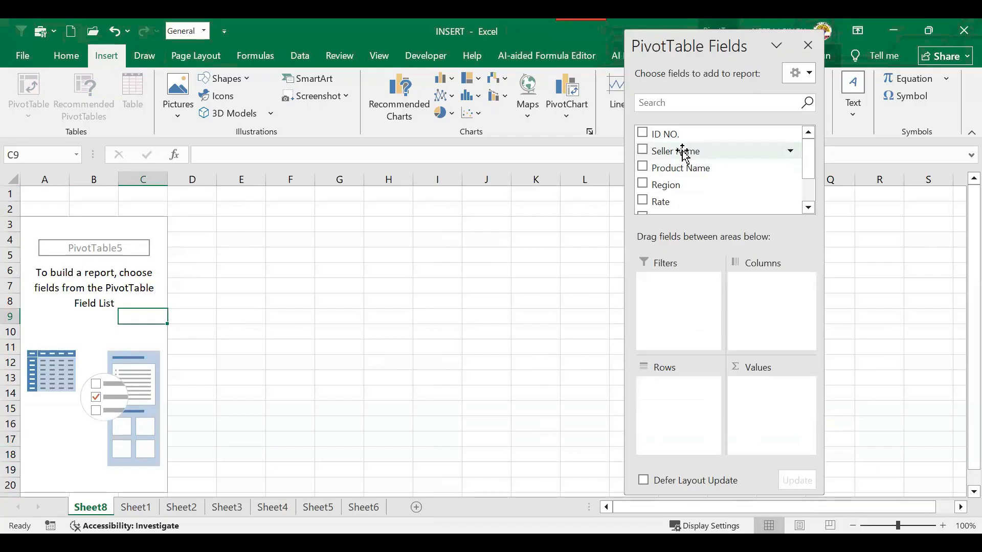
# Step: Add Seller Name and Product Name as PivotTable row fields, with Seller Name nested under Product Name
pyautogui.moveTo(683, 152); pyautogui.dragTo(692, 412)
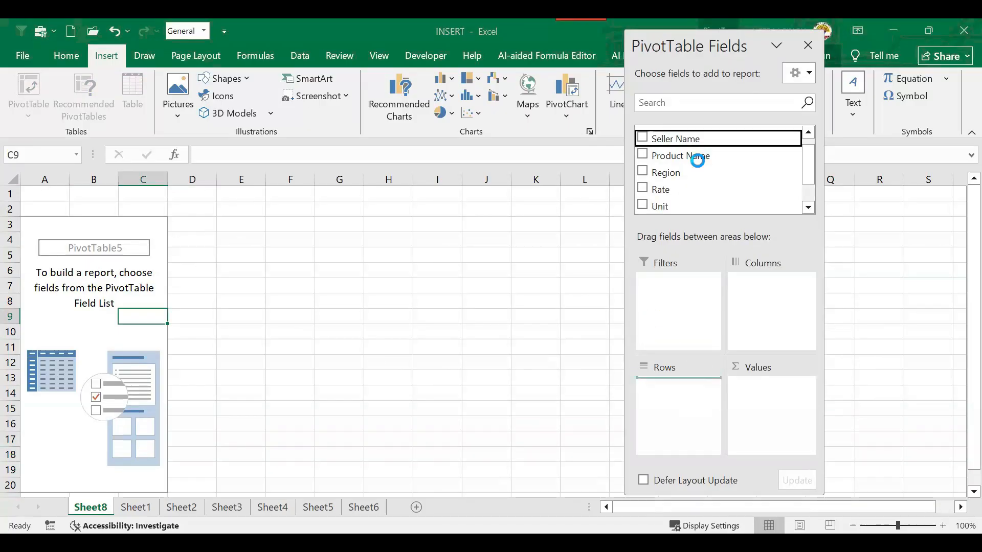
pyautogui.moveTo(687, 158); pyautogui.dragTo(697, 431)
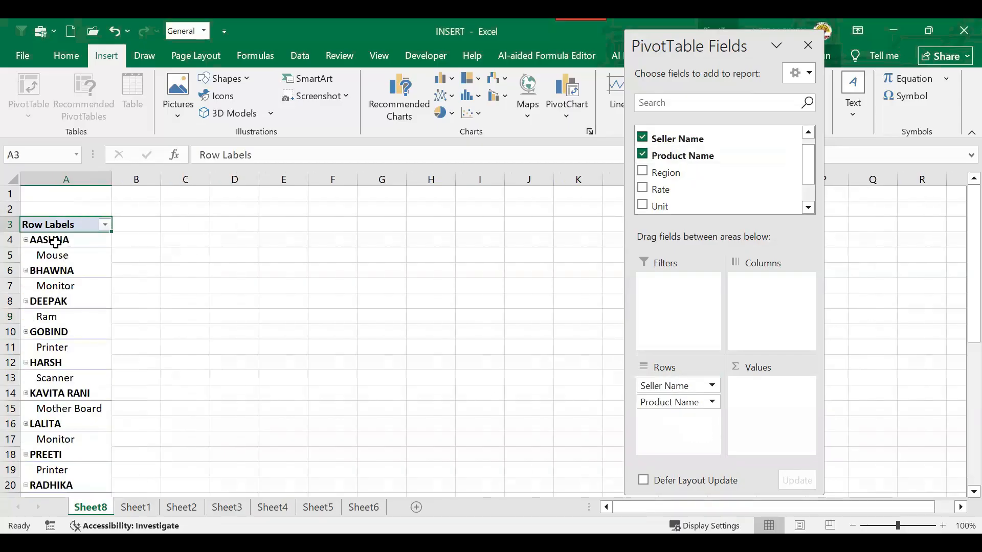
pyautogui.moveTo(673, 385); pyautogui.dragTo(675, 416)
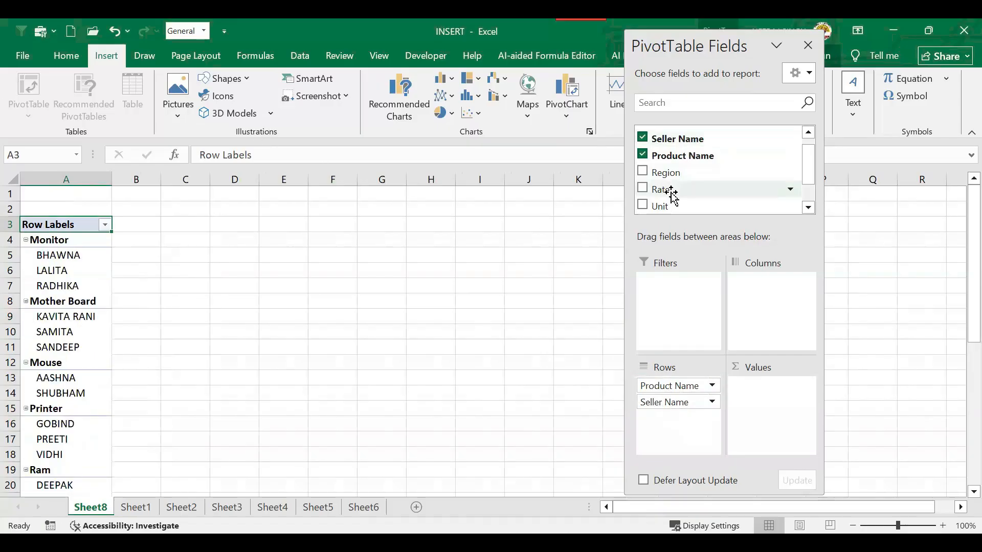
# Step: Add the Rate, Unit and Total fields to the PivotTable's values as sums
pyautogui.scroll(-1, 673, 196)
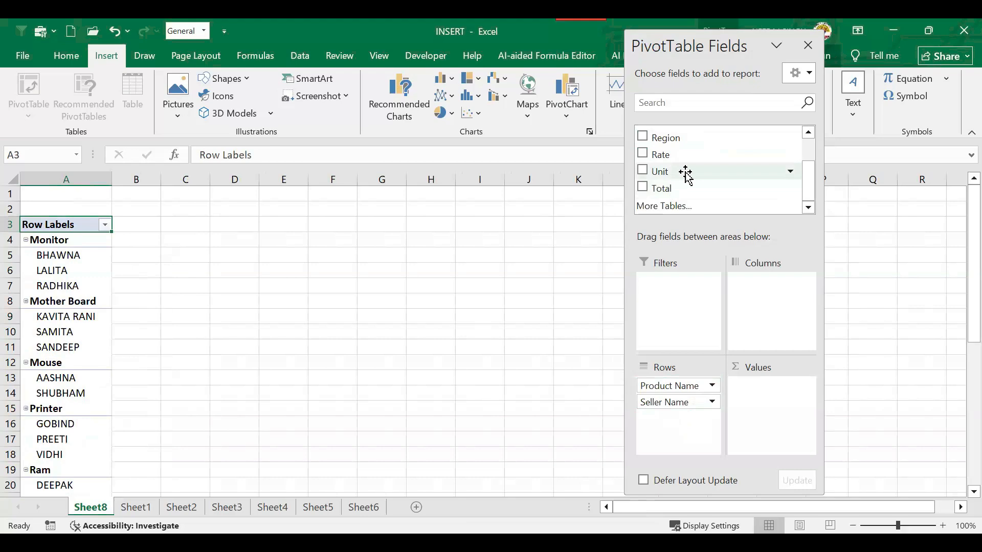
pyautogui.moveTo(664, 163); pyautogui.dragTo(784, 409)
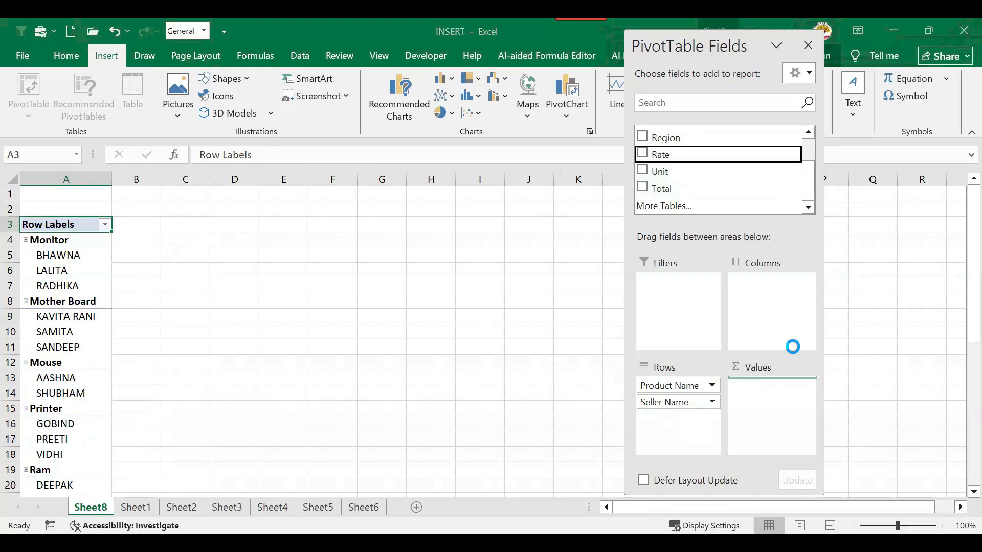
pyautogui.moveTo(657, 173); pyautogui.dragTo(761, 404)
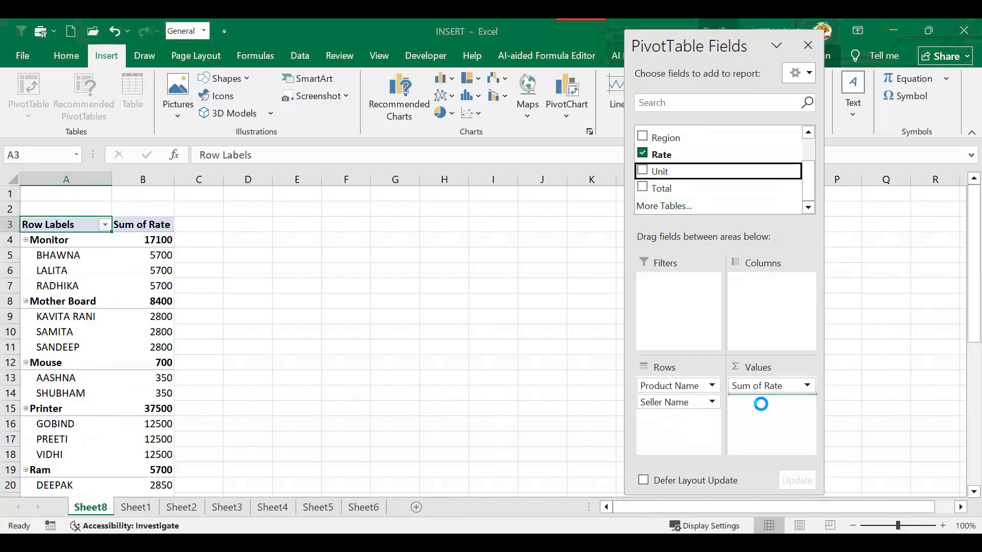
pyautogui.moveTo(673, 189); pyautogui.dragTo(763, 436)
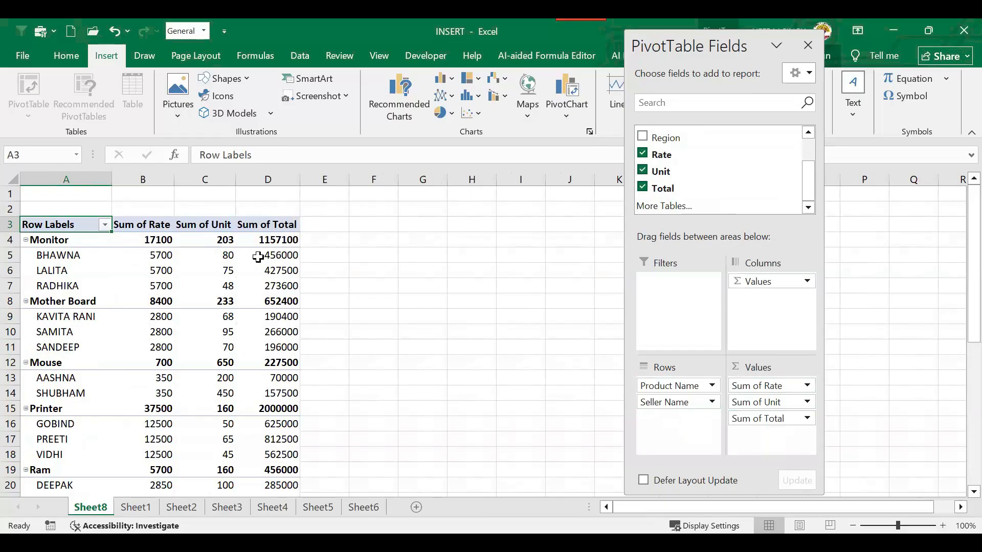
# Step: Examine the PivotTable's rate, unit and total sums for the Monitor group and the sellers listed under Mother Board
pyautogui.moveTo(126, 253)
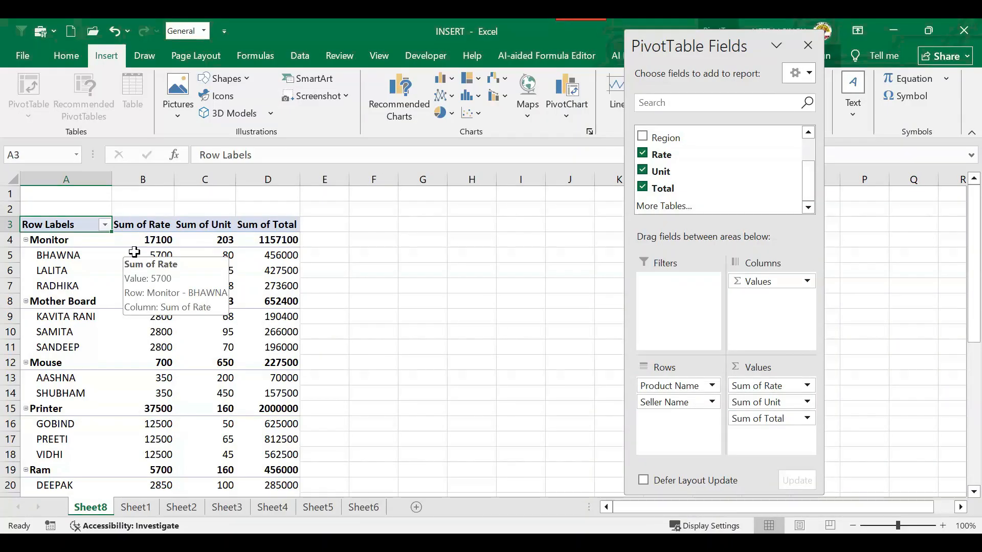
pyautogui.click(419, 301)
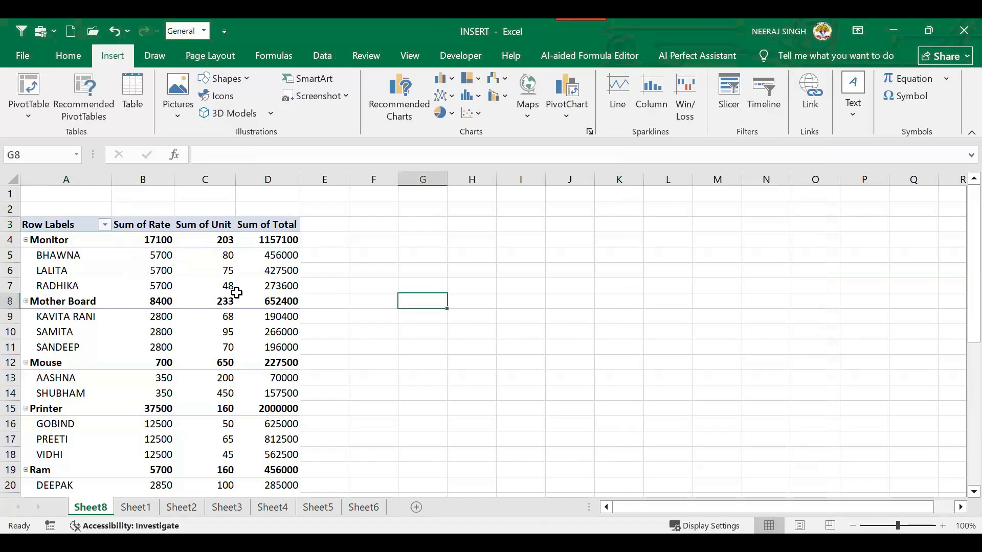
pyautogui.click(225, 256)
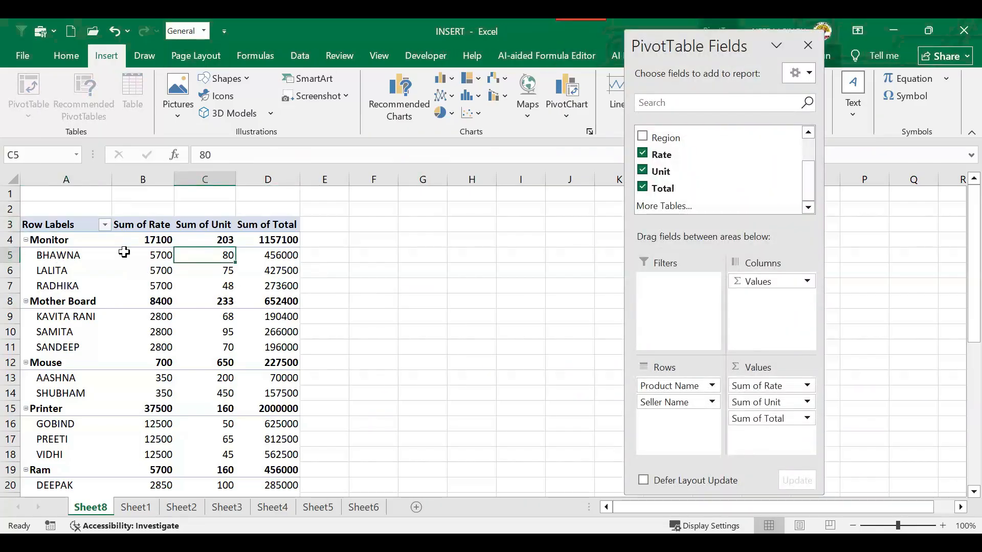
pyautogui.moveTo(154, 250)
pyautogui.click(273, 240)
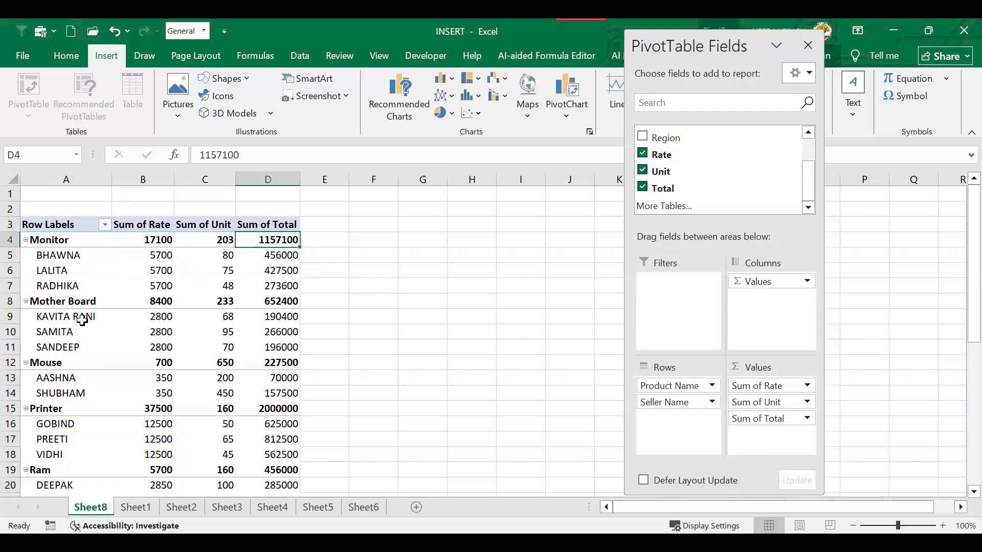
pyautogui.click(39, 336)
pyautogui.click(56, 352)
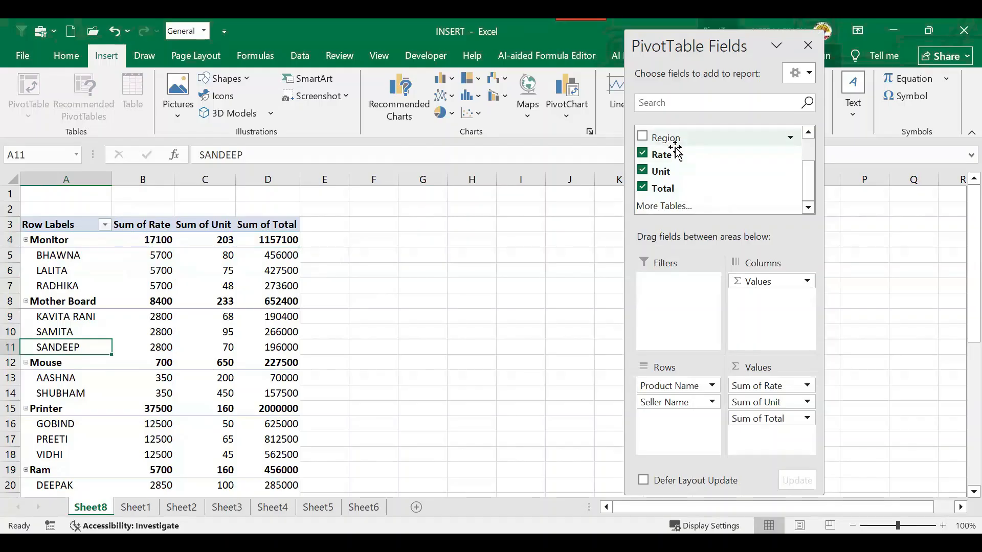
# Step: Add Region as the PivotTable's report filter and show only the North region
pyautogui.moveTo(675, 150); pyautogui.dragTo(670, 282)
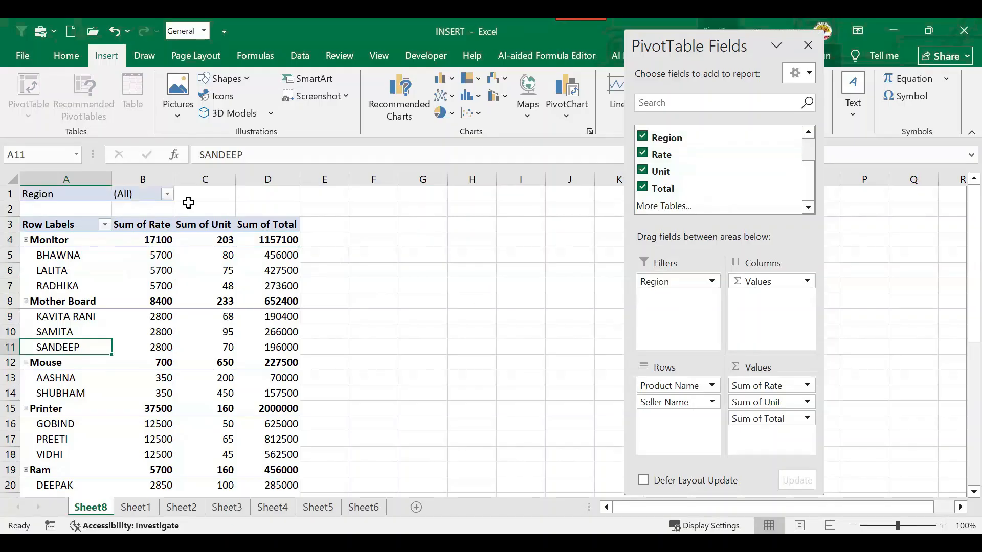
pyautogui.click(167, 196)
pyautogui.click(30, 260)
pyautogui.click(122, 390)
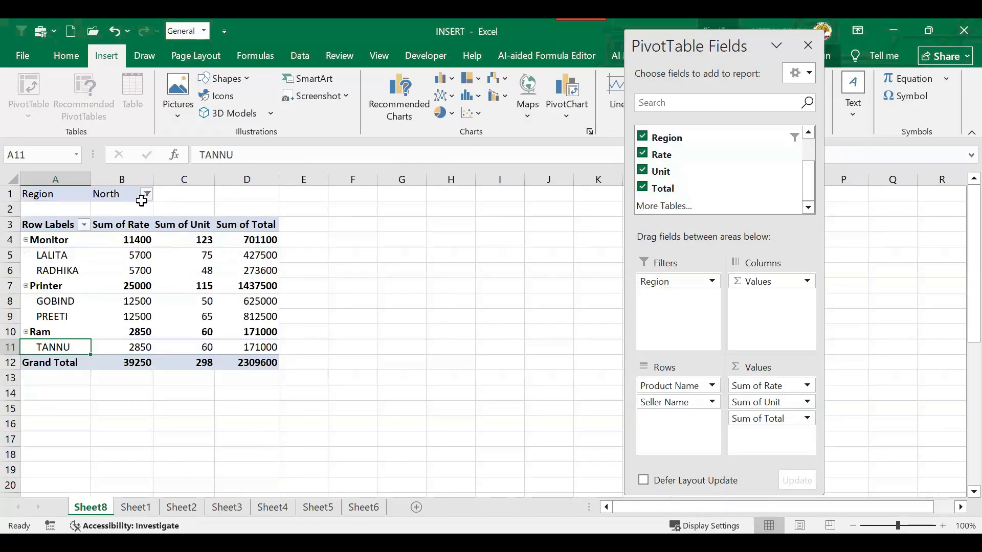
# Step: Switch the PivotTable's Region filter to East
pyautogui.click(148, 195)
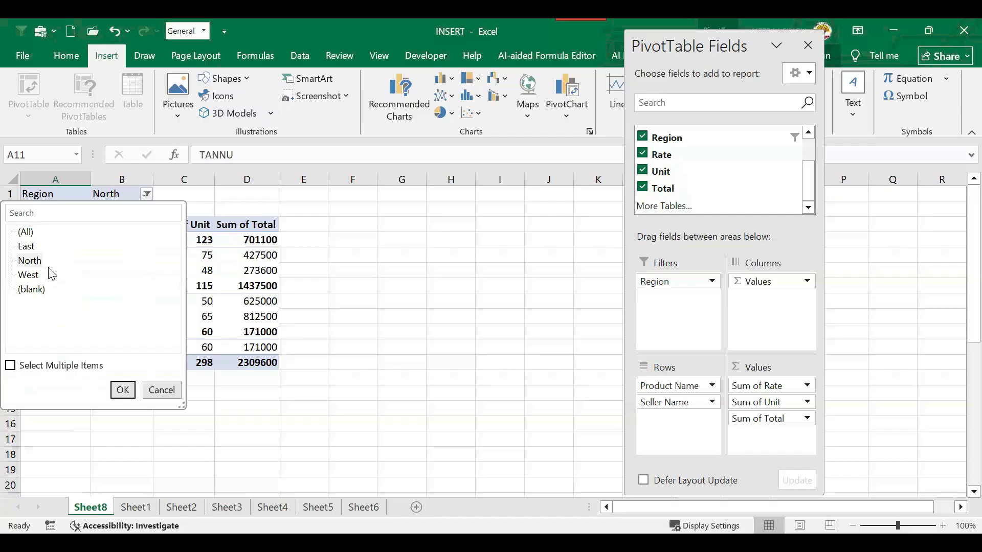
pyautogui.click(26, 246)
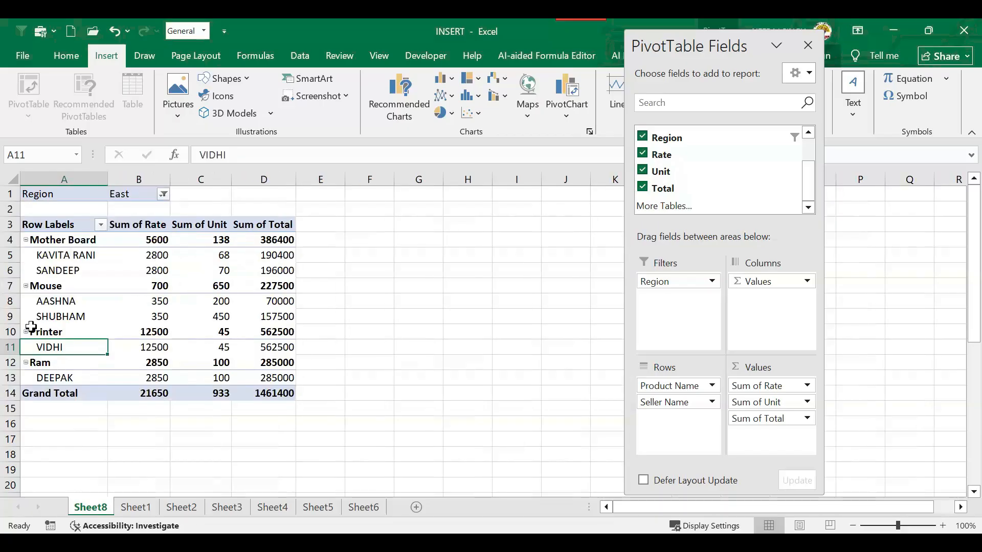
# Step: Switch the PivotTable's Region filter to West
pyautogui.click(164, 194)
pyautogui.click(38, 279)
pyautogui.click(123, 389)
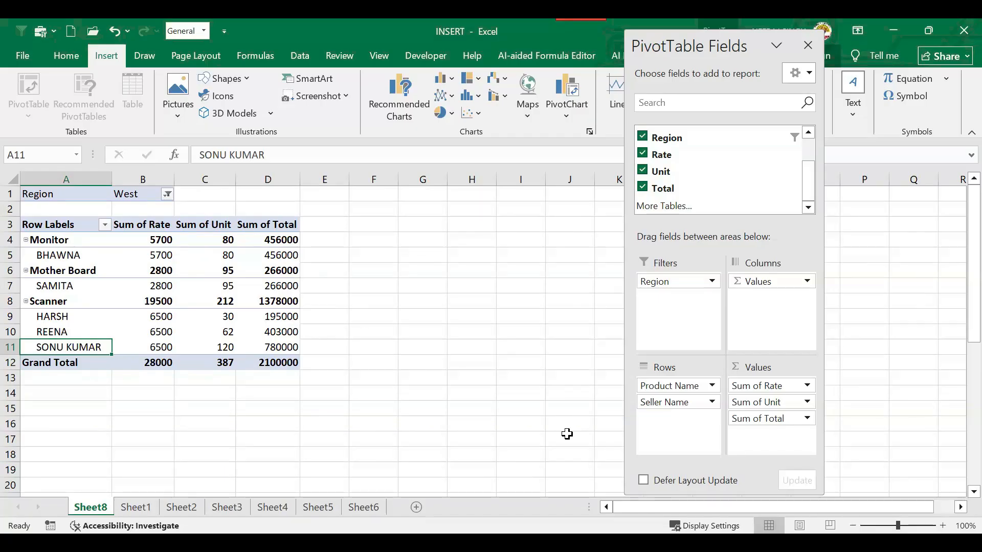
pyautogui.hotkey('alt', 'Tab')
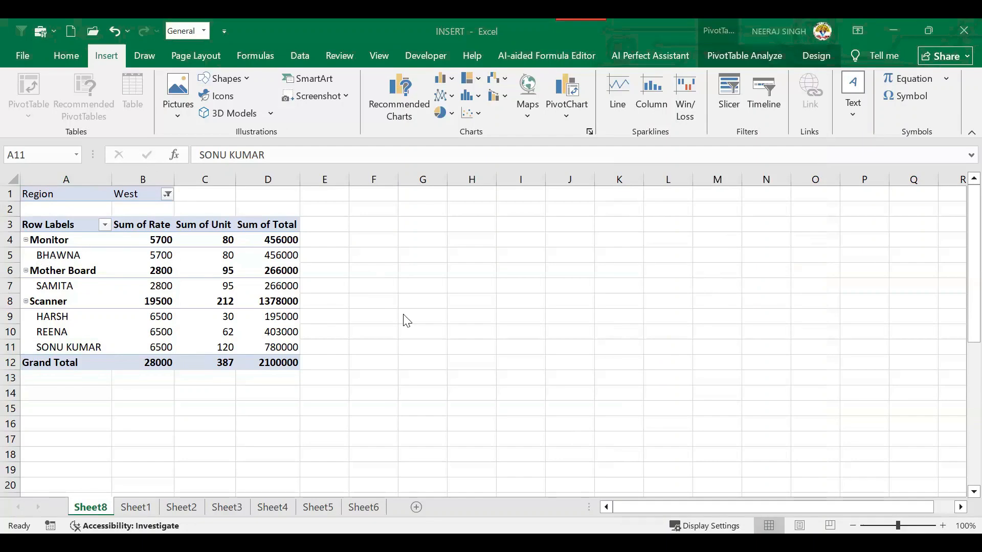
# Step: Create a blank PivotTable on a new sheet with Recommended PivotTables, using Table1 on Sheet1 as the data source
pyautogui.click(130, 508)
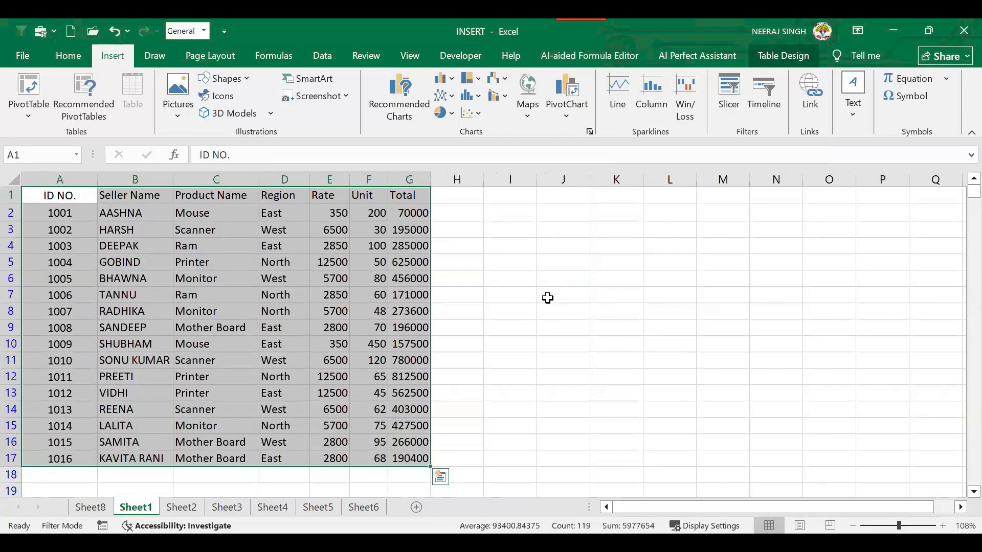
pyautogui.click(548, 298)
pyautogui.click(72, 179)
pyautogui.click(101, 118)
pyautogui.click(205, 385)
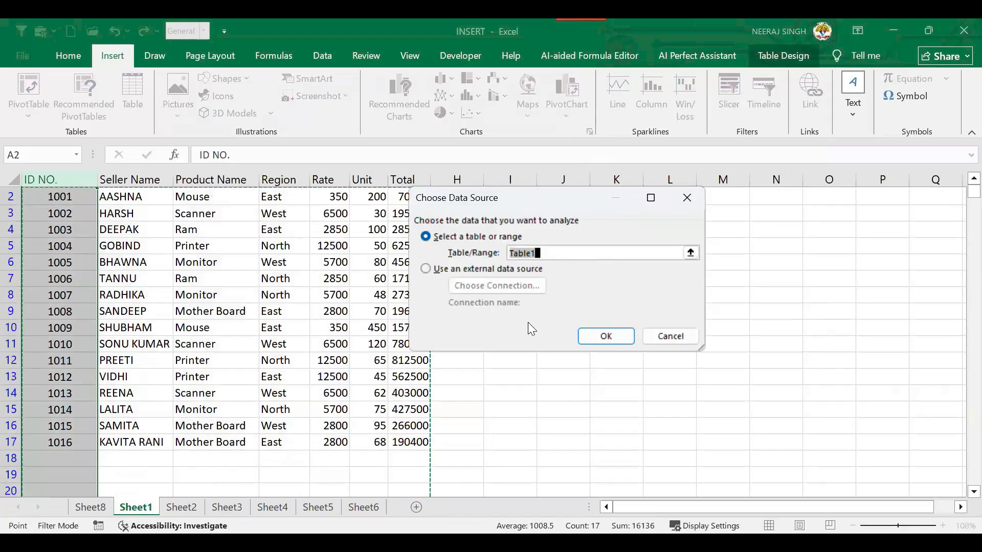
pyautogui.click(608, 335)
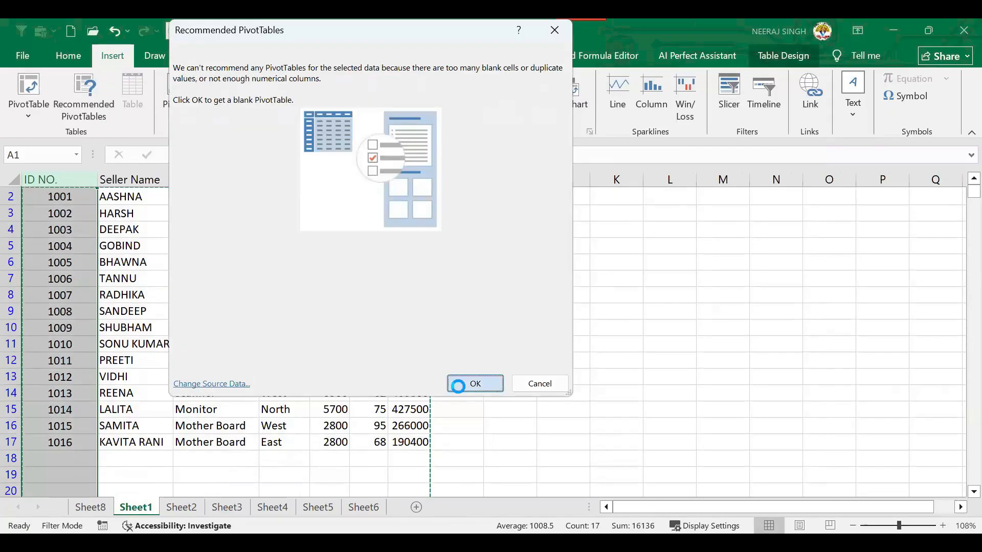
pyautogui.click(454, 388)
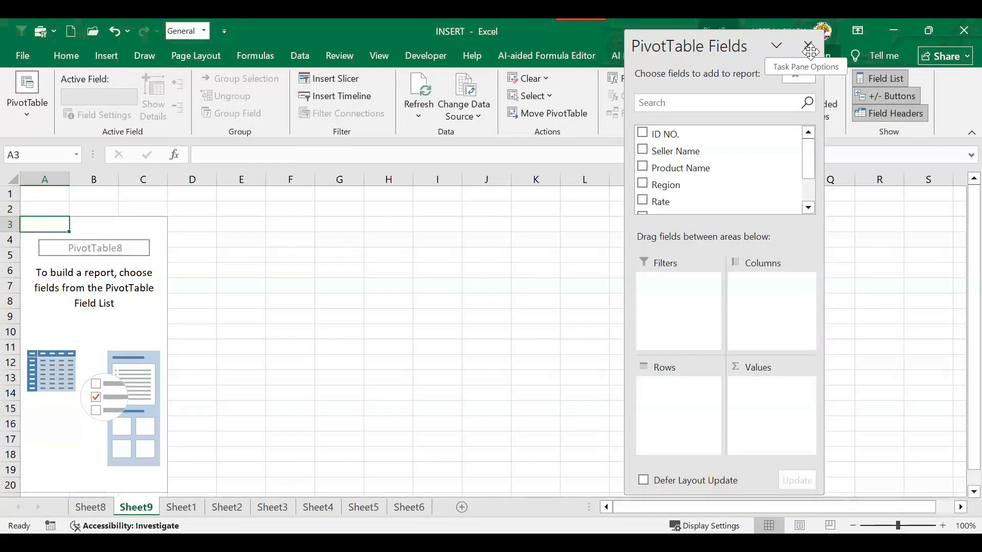
# Step: Reposition the PivotTable Fields pane over the blank report, return to Sheet8 and close the pane there
pyautogui.moveTo(687, 46); pyautogui.dragTo(660, 22)
pyautogui.click(71, 317)
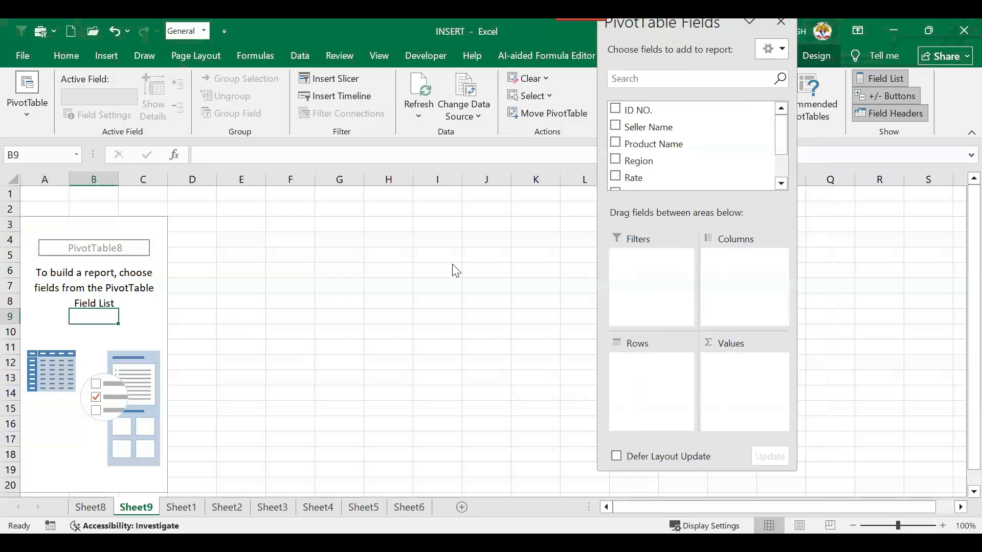
pyautogui.moveTo(676, 41); pyautogui.dragTo(699, 94)
pyautogui.click(100, 509)
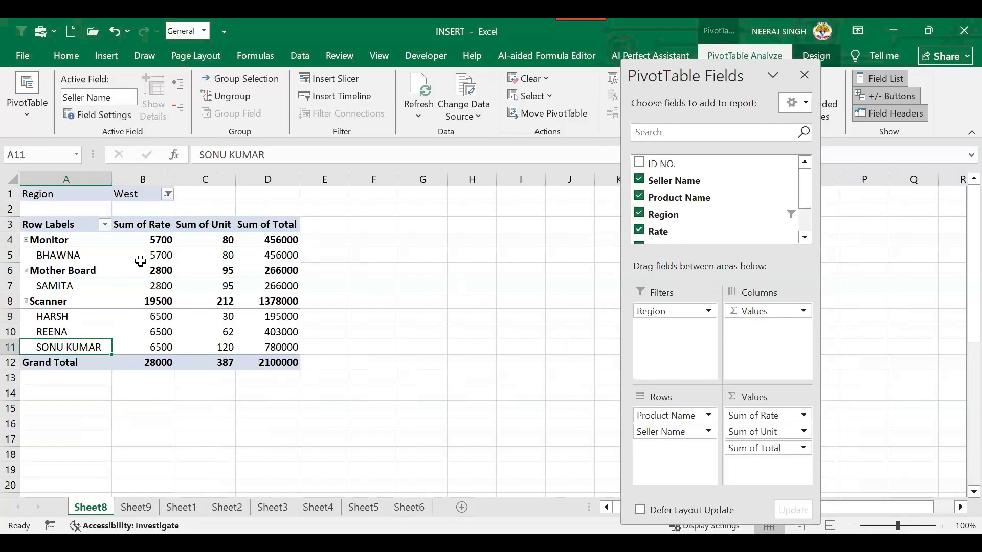
pyautogui.click(804, 76)
# Step: Copy cell B7 from Sheet8's PivotTable and go to Sheet9
pyautogui.click(471, 332)
pyautogui.click(103, 303)
pyautogui.click(63, 224)
pyautogui.click(146, 284)
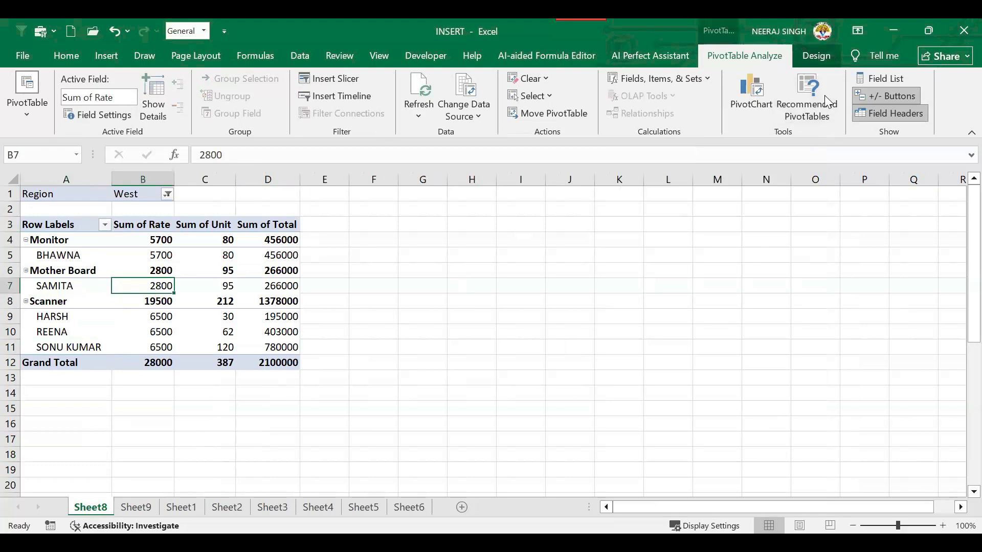
pyautogui.hotkey('ctrl', 'c')
pyautogui.hotkey('ctrl', 'pagedown')
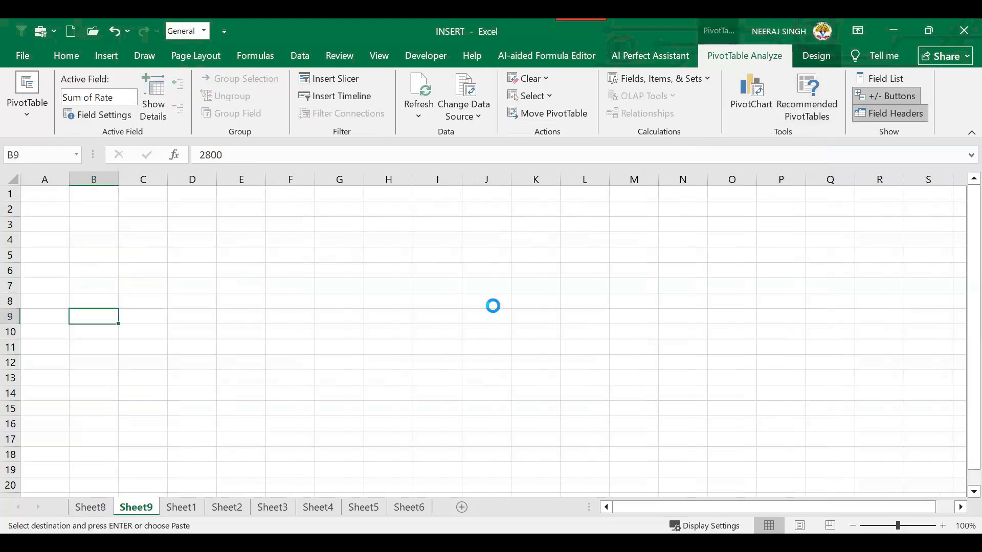
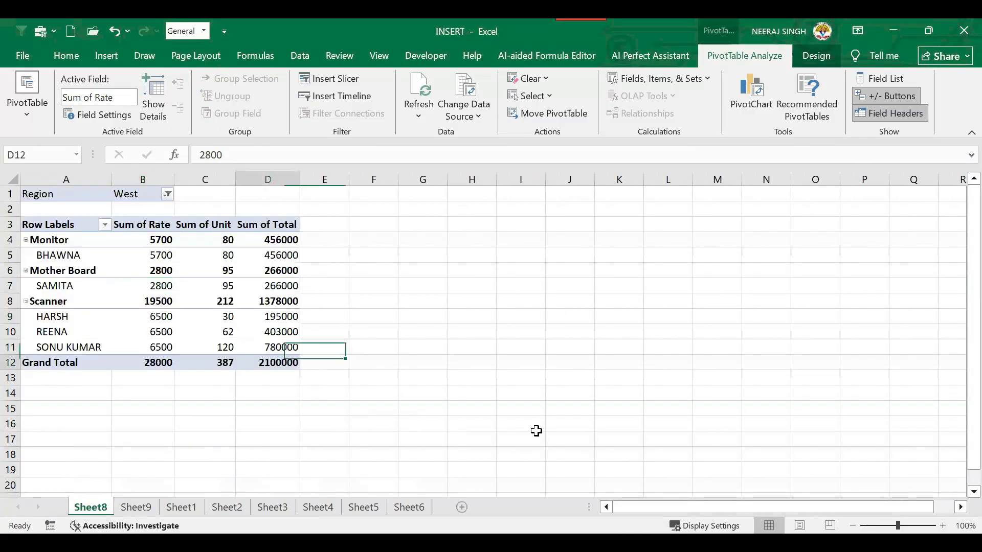
# Step: Set the Region filter of the PivotTable on Sheet8 to (All) and look through the full report
pyautogui.click(168, 194)
pyautogui.click(60, 276)
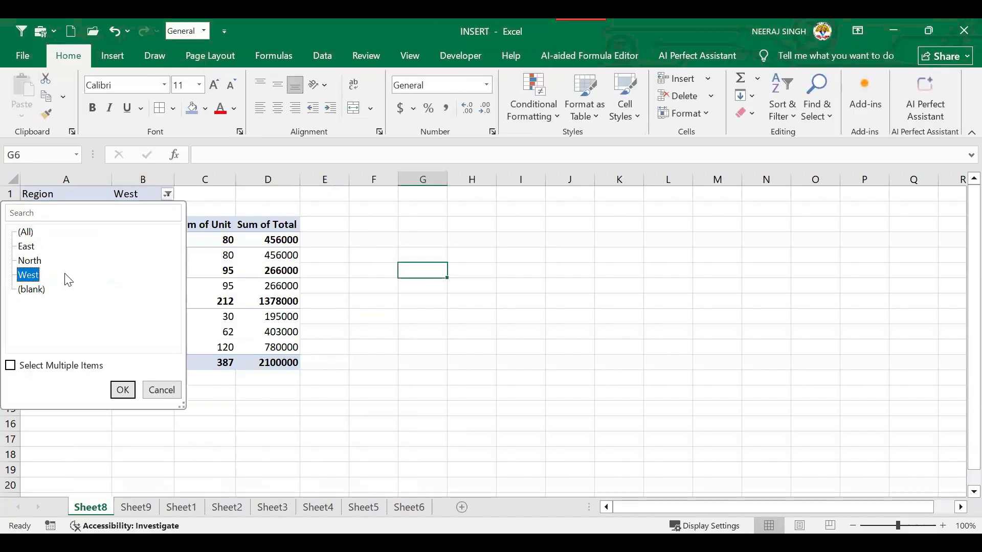
pyautogui.click(26, 232)
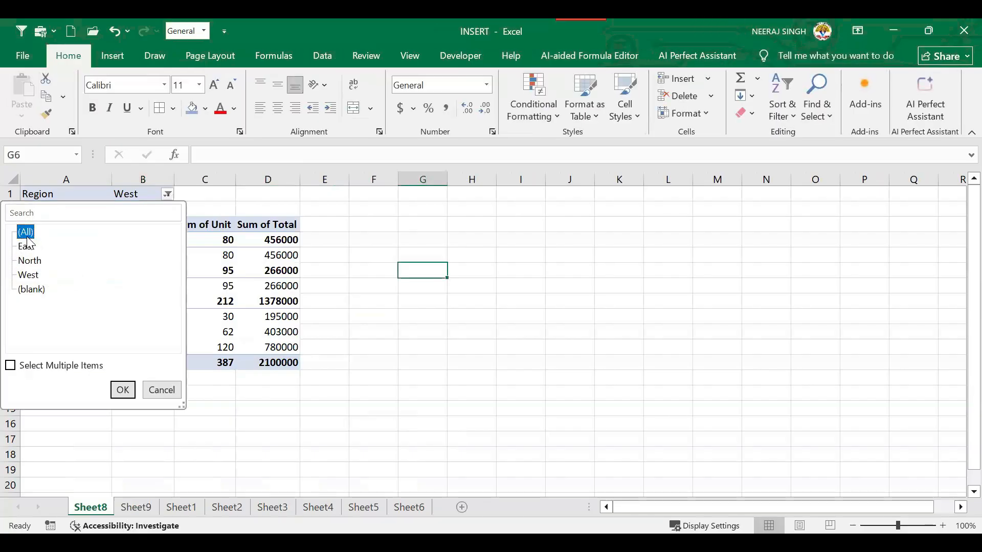
pyautogui.click(118, 394)
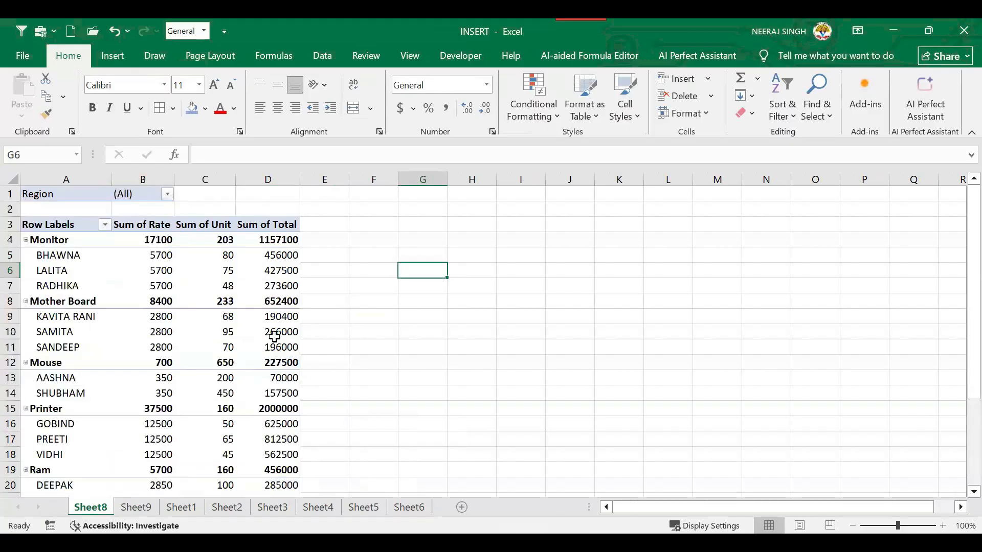
pyautogui.scroll(-9, 230, 379)
pyautogui.scroll(3, 149, 494)
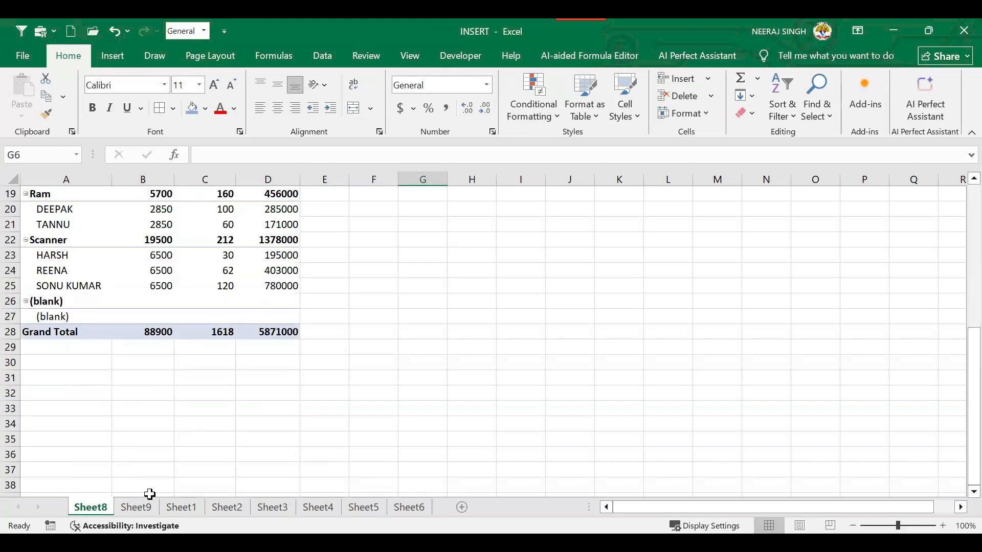
# Step: Undo the stray entry in cell B9 of Sheet9 and the last Region filter change on Sheet8
pyautogui.click(141, 509)
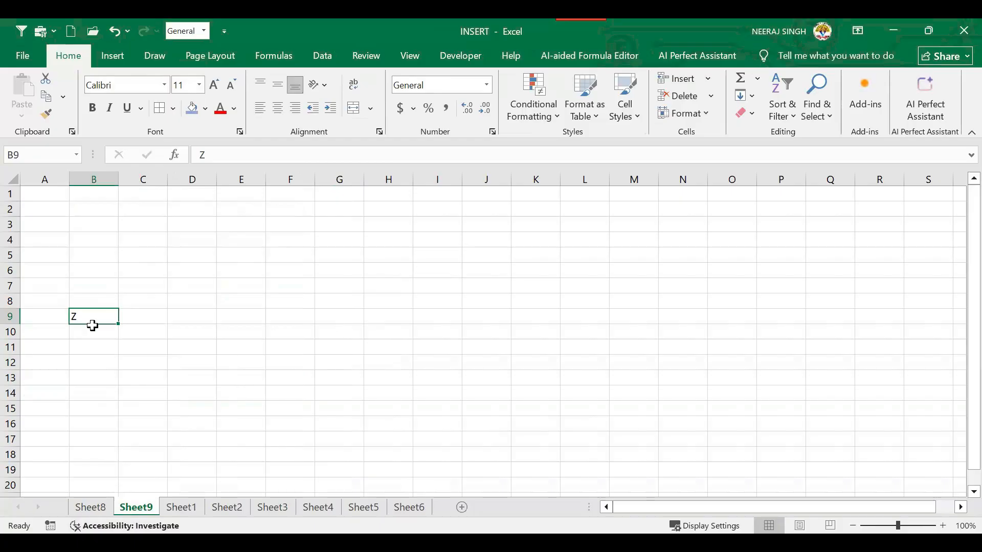
pyautogui.hotkey('ctrl', 'pageup')
pyautogui.click(184, 394)
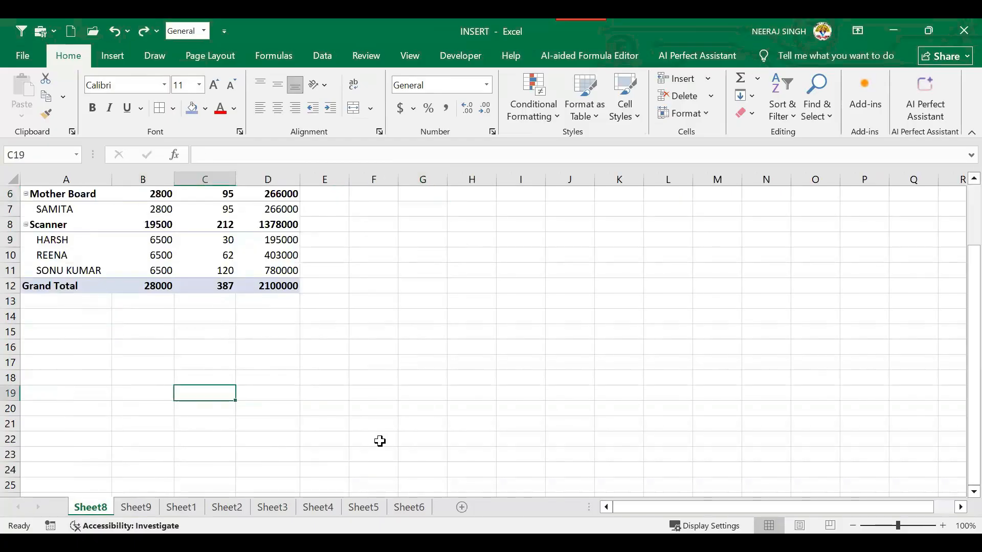
# Step: Find the sales source data on Sheet1 and deselect its ID NO. column
pyautogui.click(226, 506)
pyautogui.scroll(3, 212, 394)
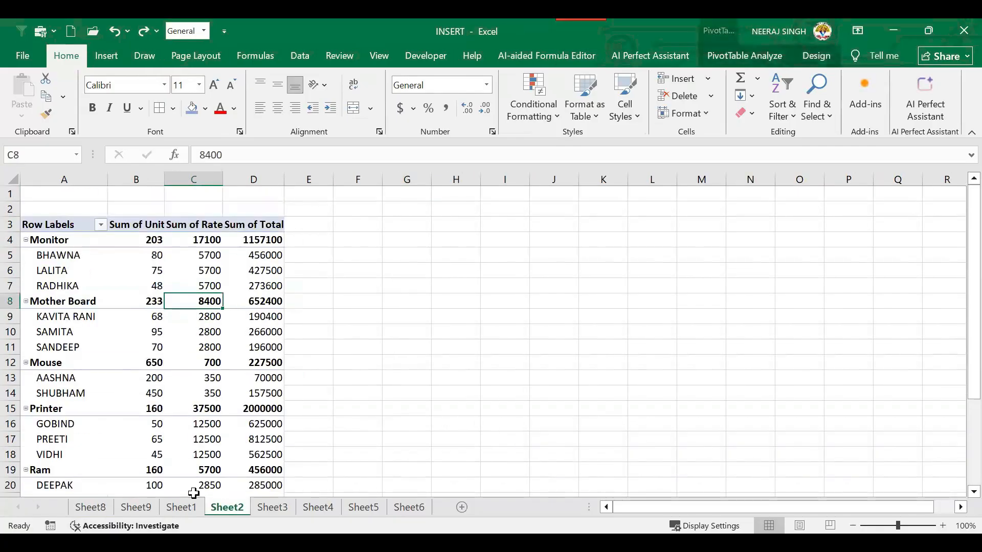
pyautogui.hotkey('ctrl', 'pageup')
pyautogui.click(137, 507)
pyautogui.click(182, 507)
pyautogui.scroll(1, 537, 329)
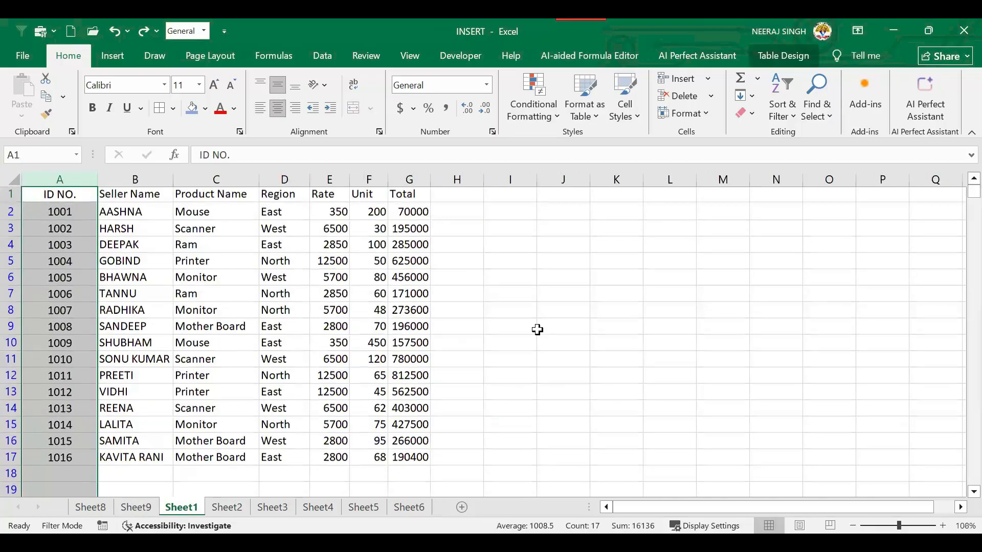
pyautogui.click(542, 327)
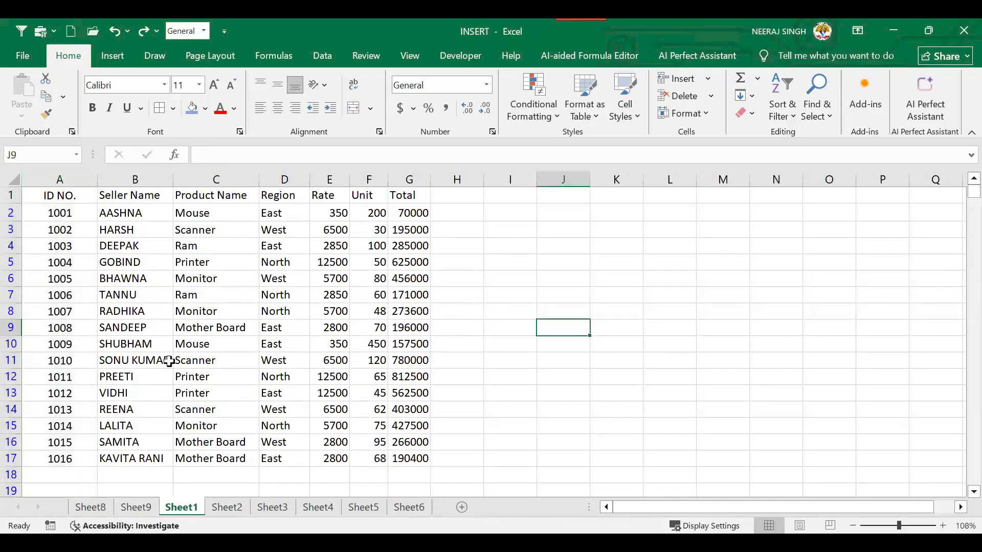
# Step: Insert a blank PivotTable on a new sheet from the Sheet1 sales table using Recommended PivotTables
pyautogui.click(50, 197)
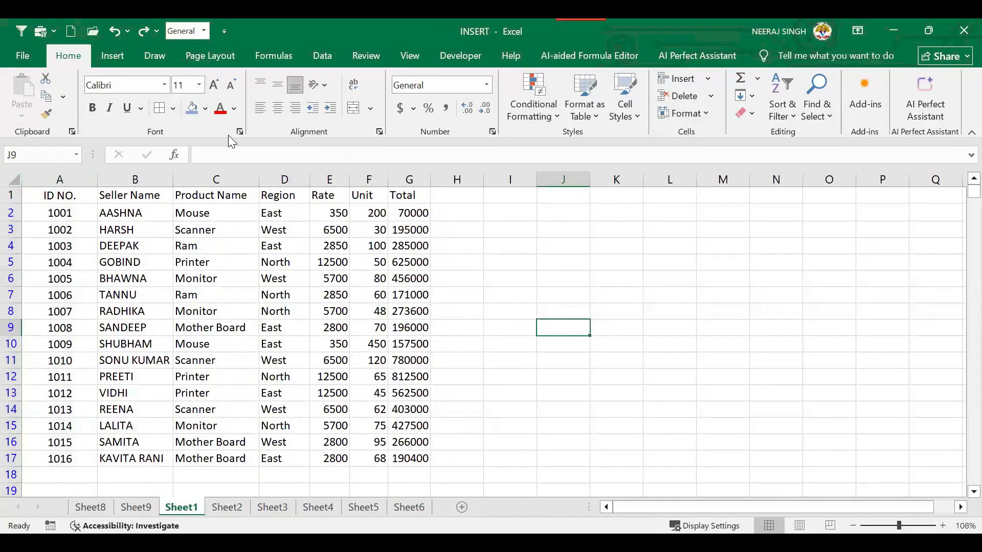
pyautogui.click(113, 57)
pyautogui.click(84, 97)
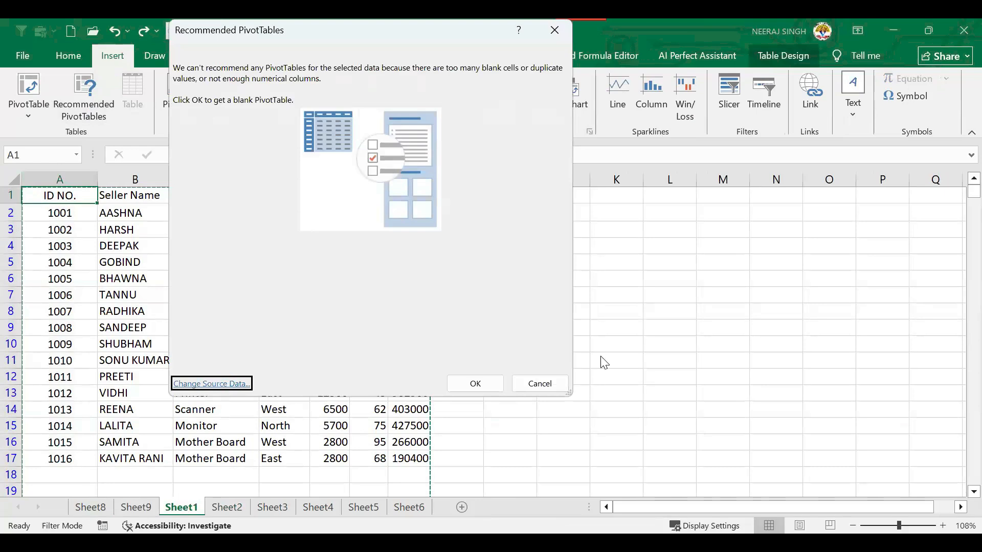
pyautogui.click(607, 338)
pyautogui.click(473, 384)
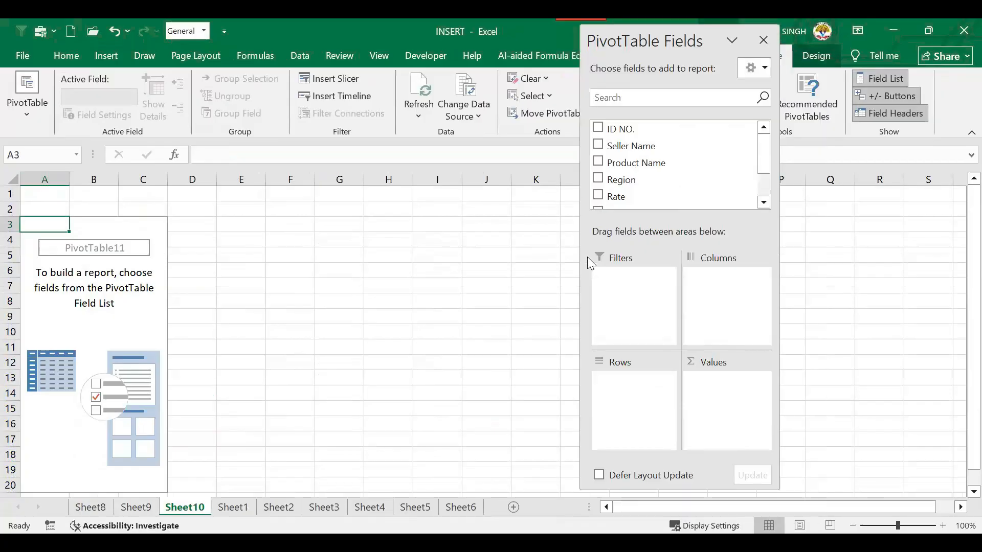
# Step: Add Seller Name and Product Name as PivotTable rows and use Region as the report filter
pyautogui.moveTo(631, 148); pyautogui.dragTo(651, 407)
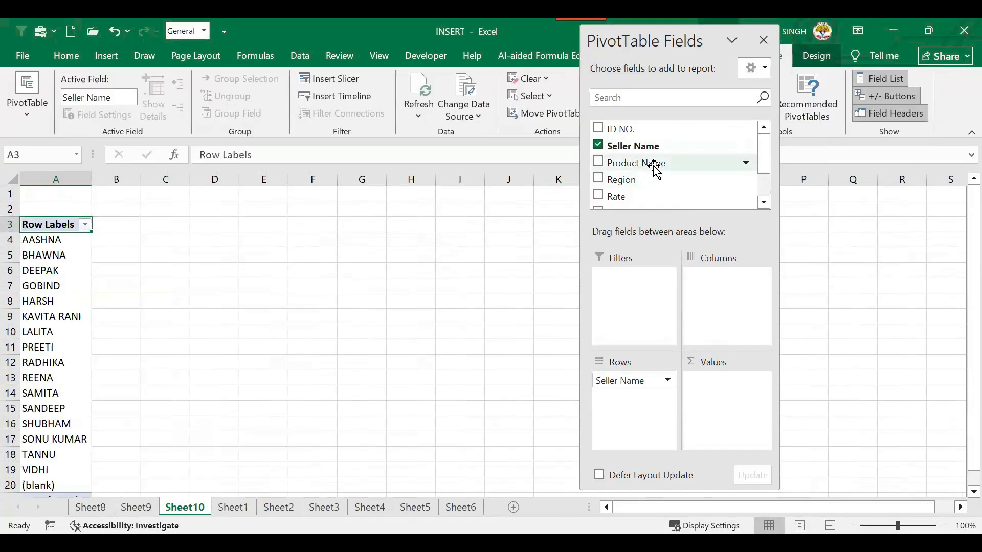
pyautogui.moveTo(653, 162); pyautogui.dragTo(660, 425)
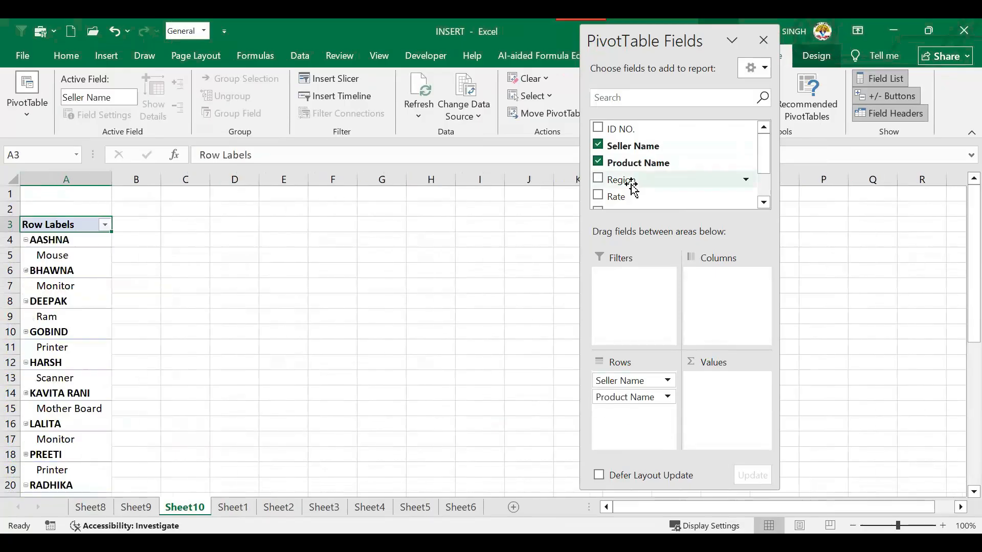
pyautogui.moveTo(633, 187); pyautogui.dragTo(633, 289)
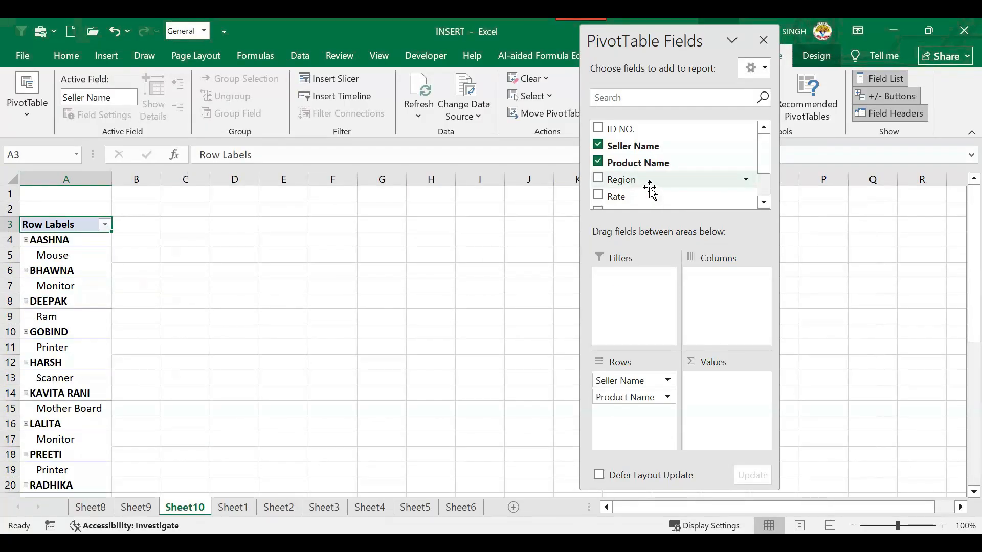
# Step: Add Unit, Rate and Total as summed PivotTable values in that order and review the report
pyautogui.scroll(-2, 639, 189)
pyautogui.moveTo(629, 193); pyautogui.dragTo(726, 404)
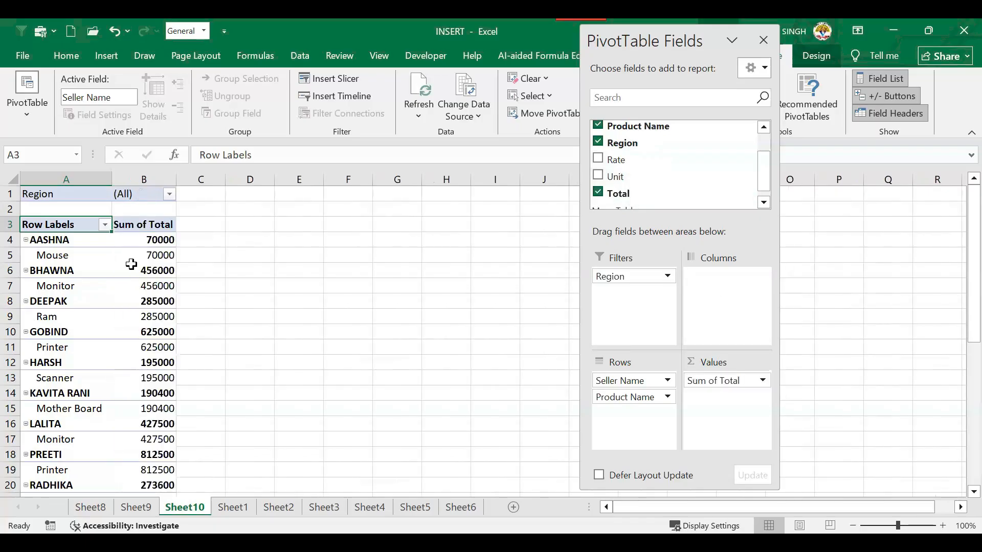
pyautogui.moveTo(619, 176); pyautogui.dragTo(735, 396)
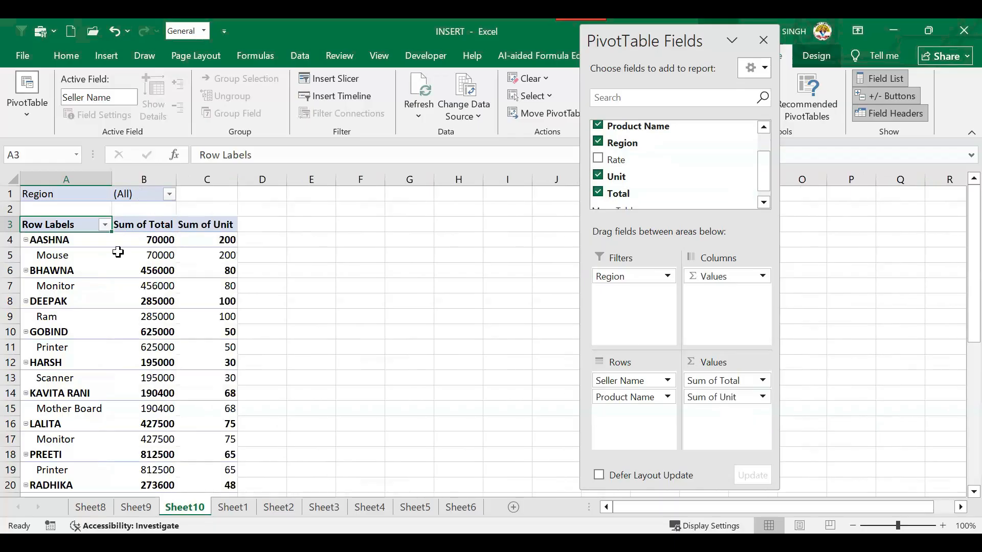
pyautogui.moveTo(651, 160); pyautogui.dragTo(711, 434)
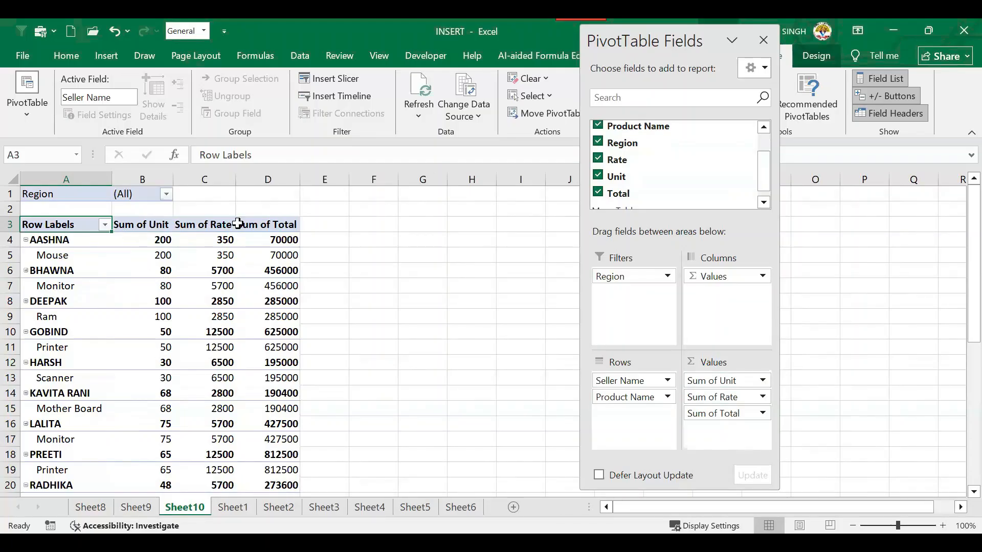
pyautogui.scroll(-3, 343, 320)
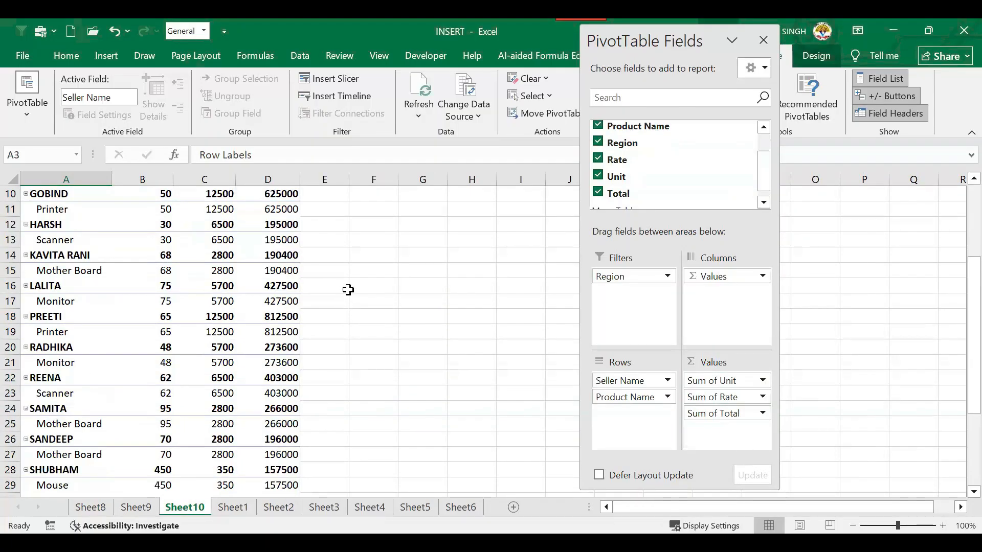
pyautogui.scroll(2, 349, 290)
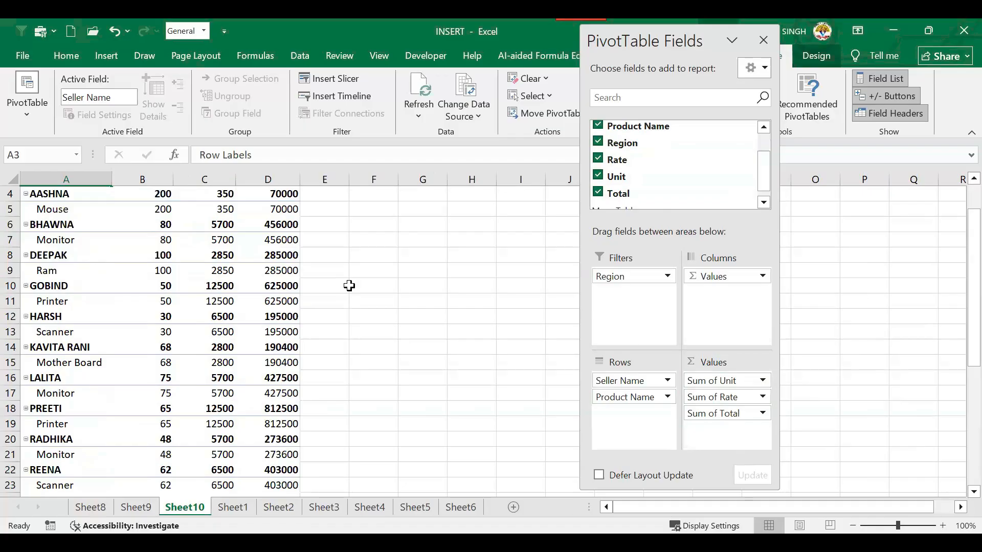
pyautogui.scroll(1, 349, 286)
pyautogui.click(460, 273)
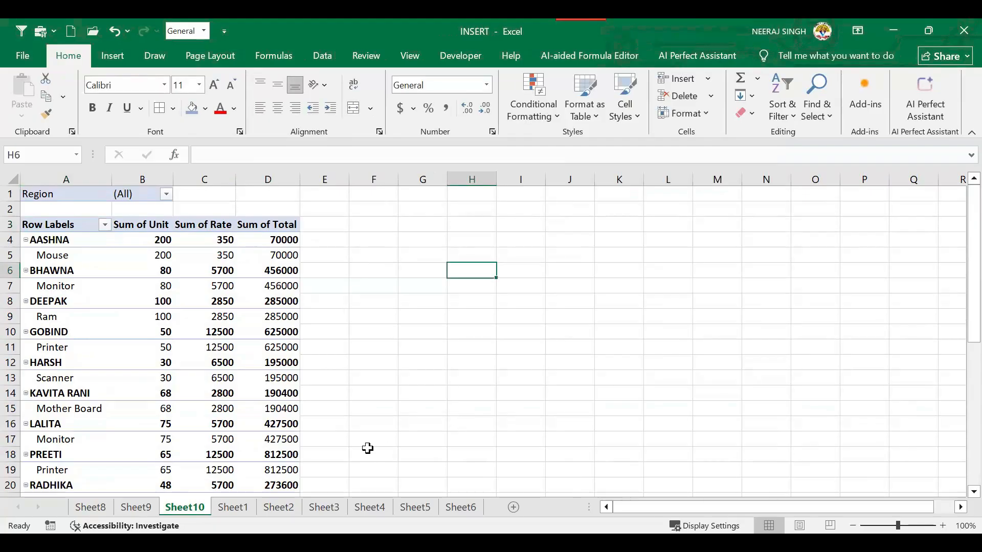
# Step: Undo all the field placements in the PivotTable on Sheet10 until the sheet is empty
pyautogui.click(467, 359)
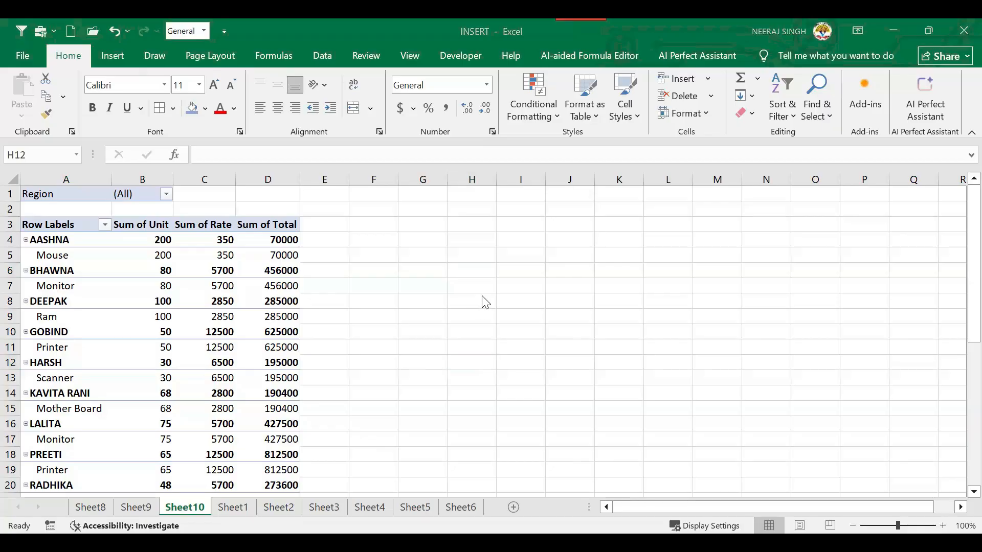
pyautogui.click(112, 56)
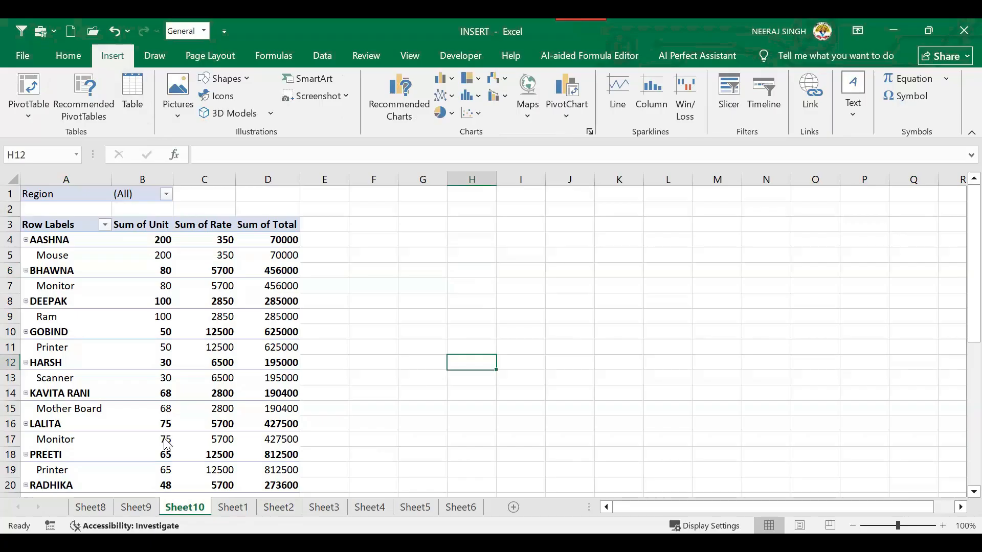
pyautogui.scroll(-2, 378, 328)
pyautogui.hotkey('ctrl', 'z')
pyautogui.hotkey('ctrl', 'z')
pyautogui.hotkey('ctrl', 'z')
pyautogui.hotkey('ctrl', 'z')
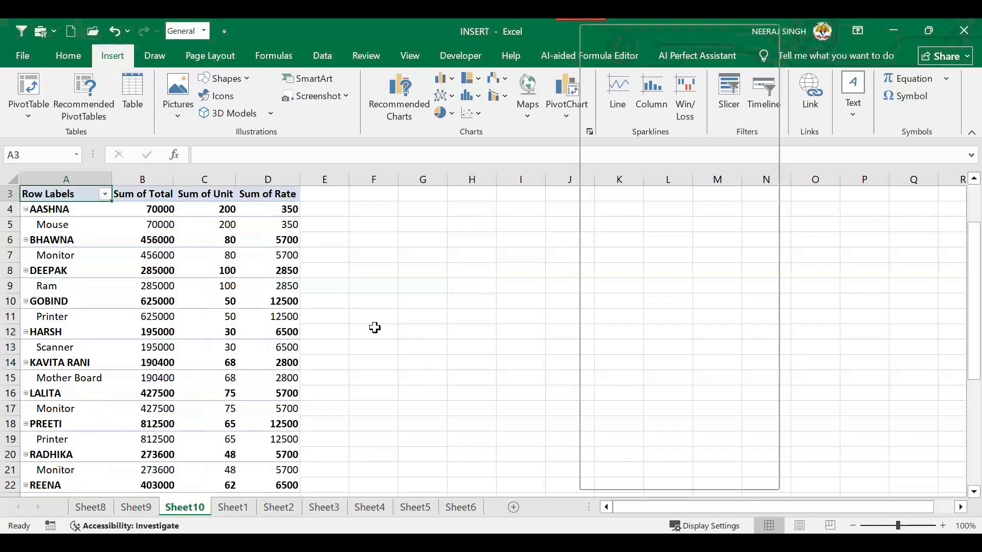
pyautogui.hotkey('ctrl', 'z')
pyautogui.hotkey('ctrl', 'z')
pyautogui.hotkey('ctrl', 'z')
pyautogui.hotkey('ctrl', 'z')
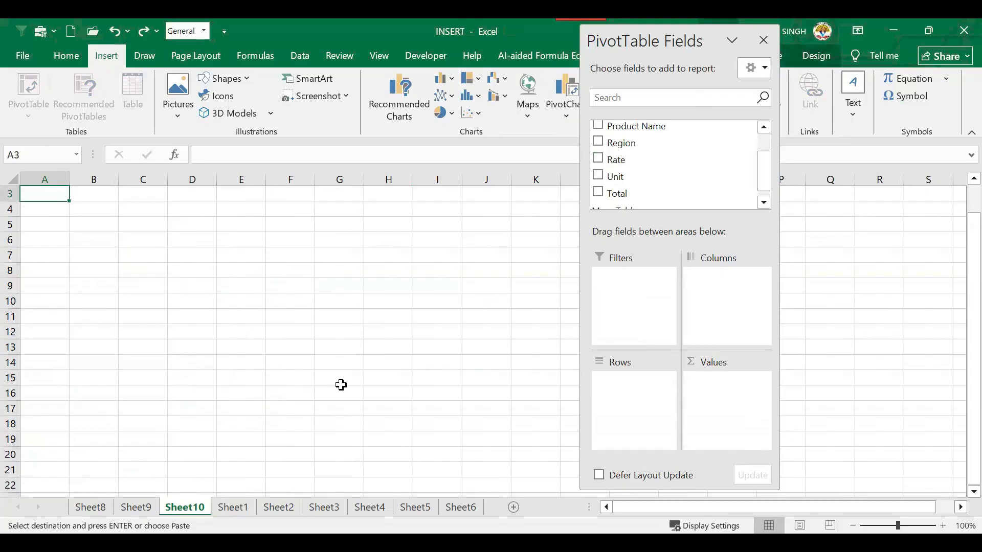
# Step: Close the PivotTable field list and return to the sales data on Sheet1
pyautogui.hotkey('ctrl', 'pageup')
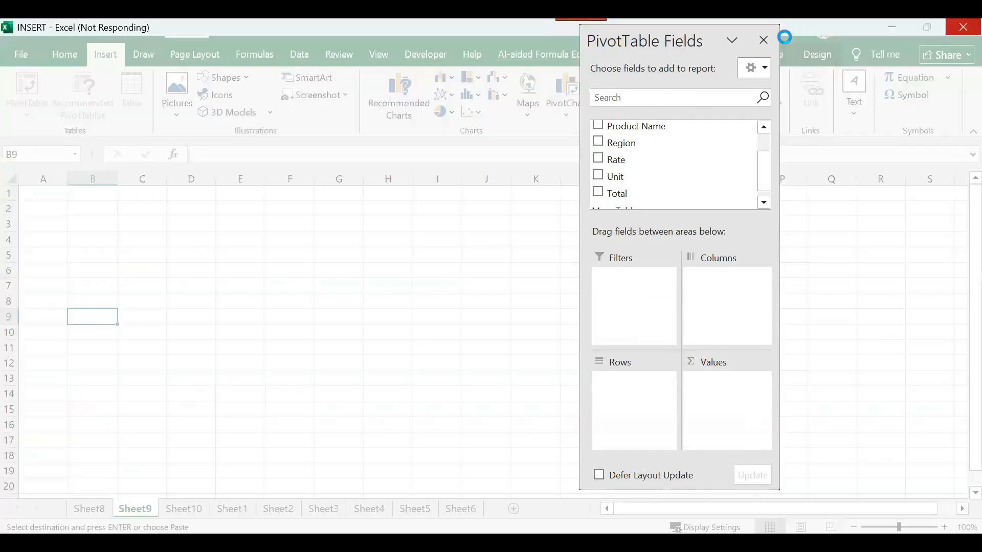
pyautogui.click(763, 40)
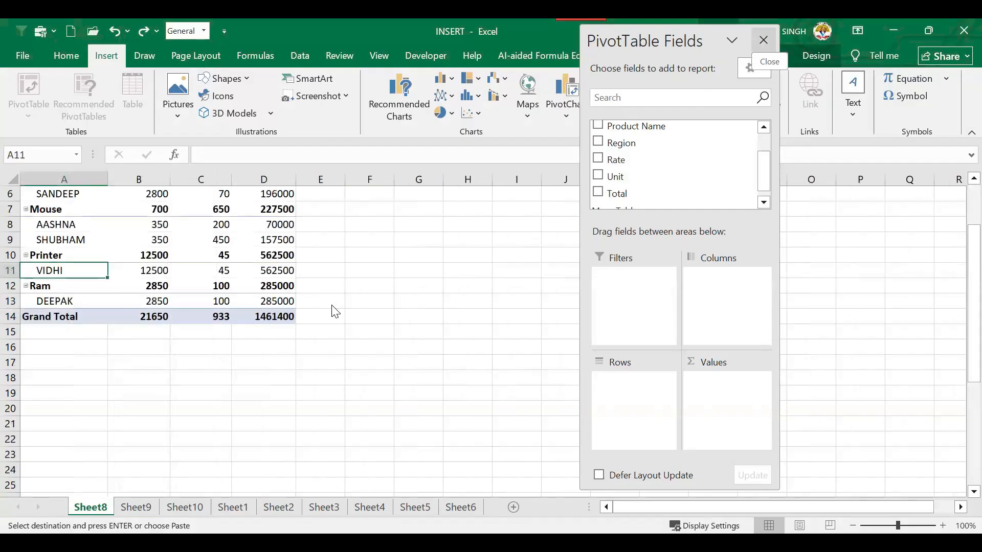
pyautogui.click(317, 346)
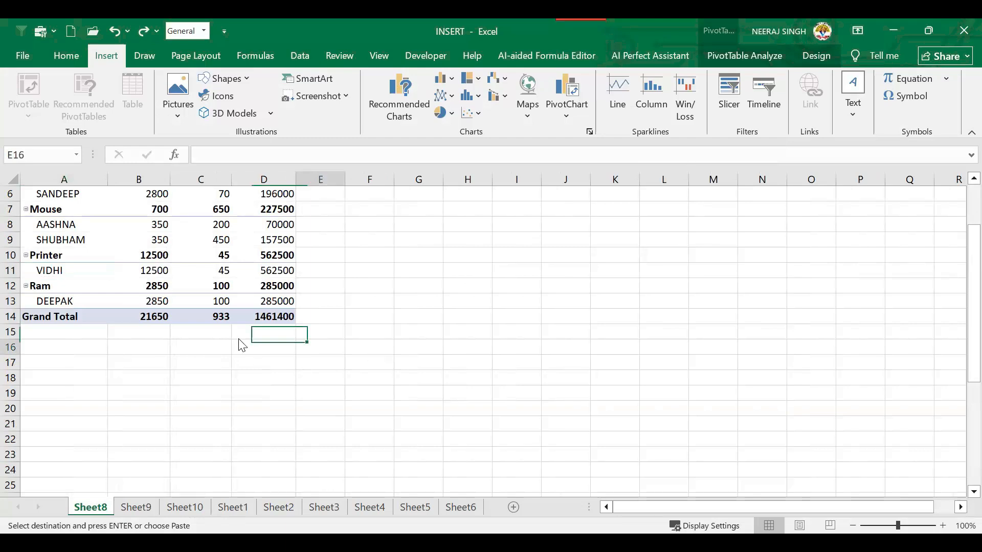
pyautogui.click(233, 508)
pyautogui.click(284, 328)
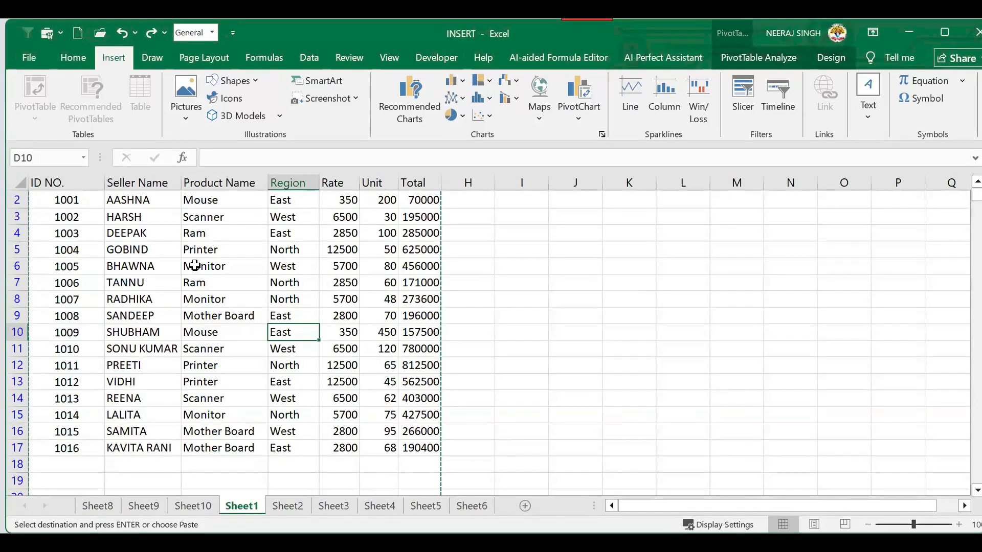
# Step: Cancel the pending copy of the Sheet1 sales table and select an empty cell beside it
pyautogui.click(194, 264)
pyautogui.click(138, 280)
pyautogui.scroll(1, 138, 279)
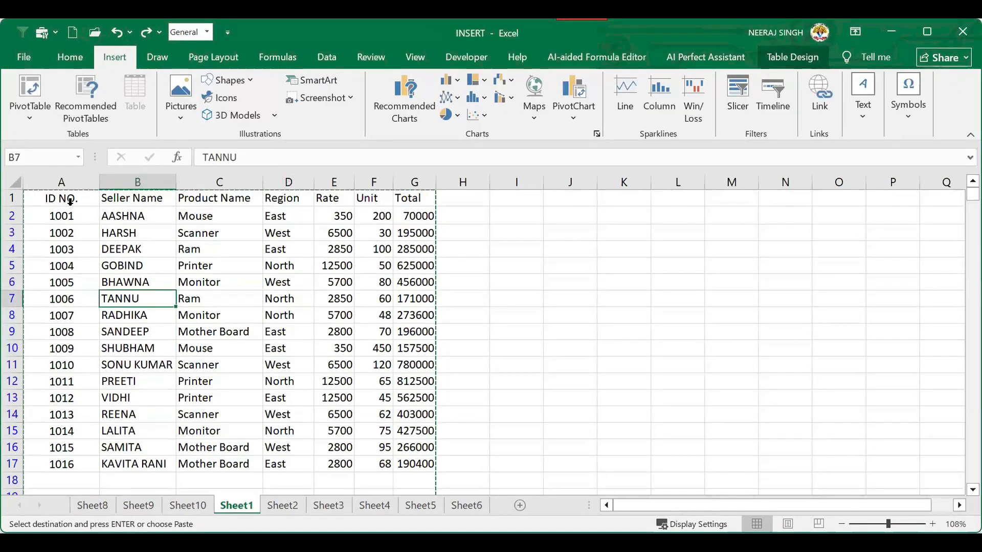
pyautogui.click(62, 216)
pyautogui.click(602, 266)
pyautogui.press('Escape')
pyautogui.click(583, 296)
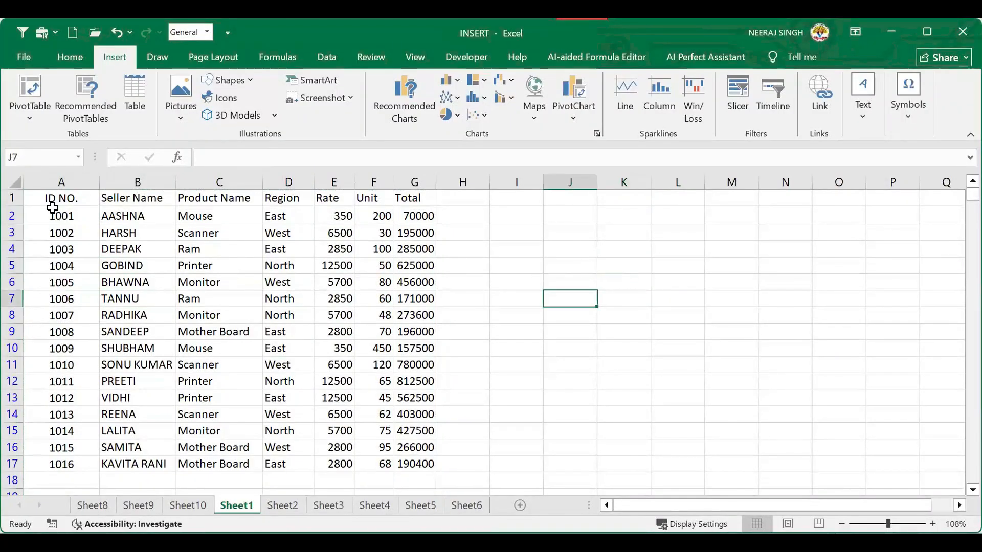
# Step: Select the sales data A1:G17 on Sheet1 and look over the Format as Table styles without applying one
pyautogui.moveTo(51, 201); pyautogui.dragTo(399, 407)
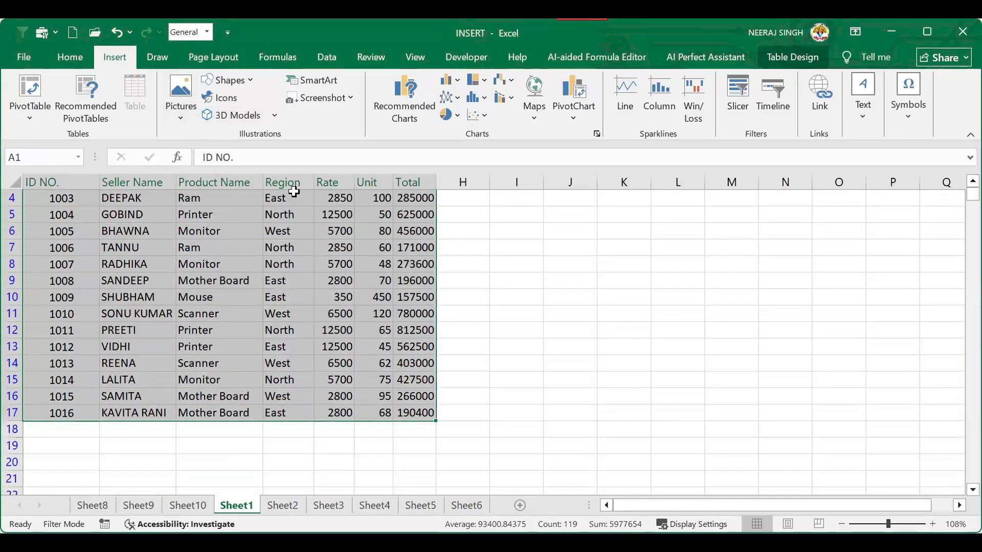
pyautogui.click(80, 57)
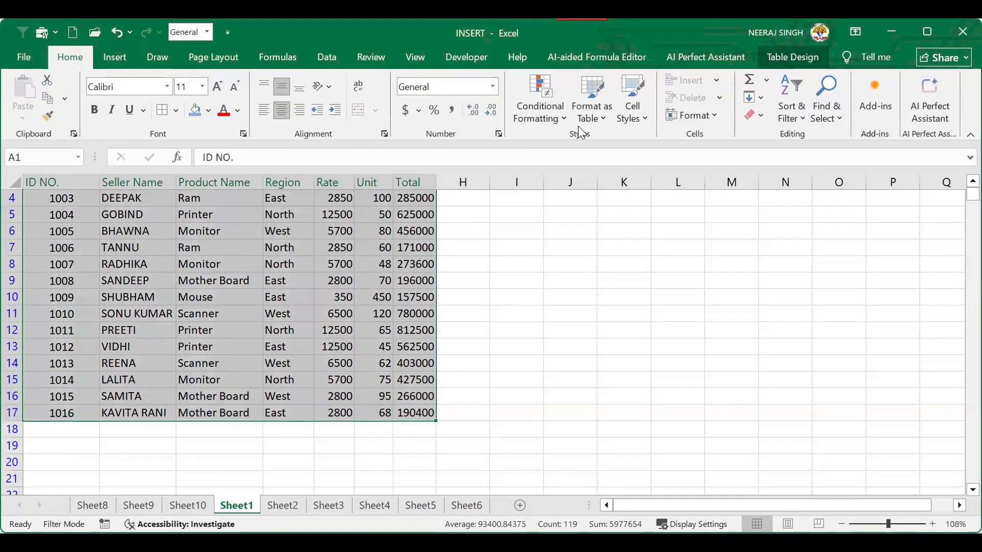
pyautogui.scroll(1, 328, 241)
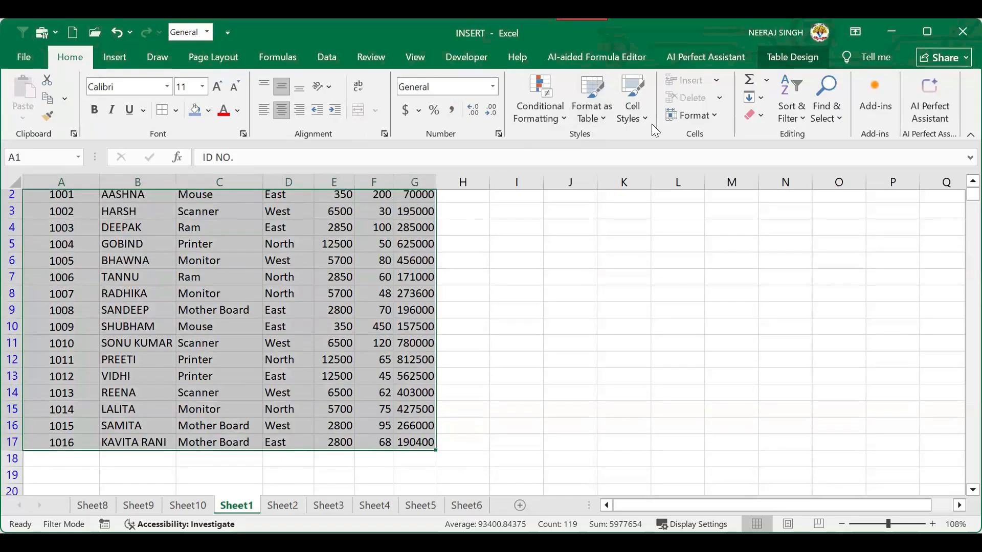
pyautogui.click(598, 122)
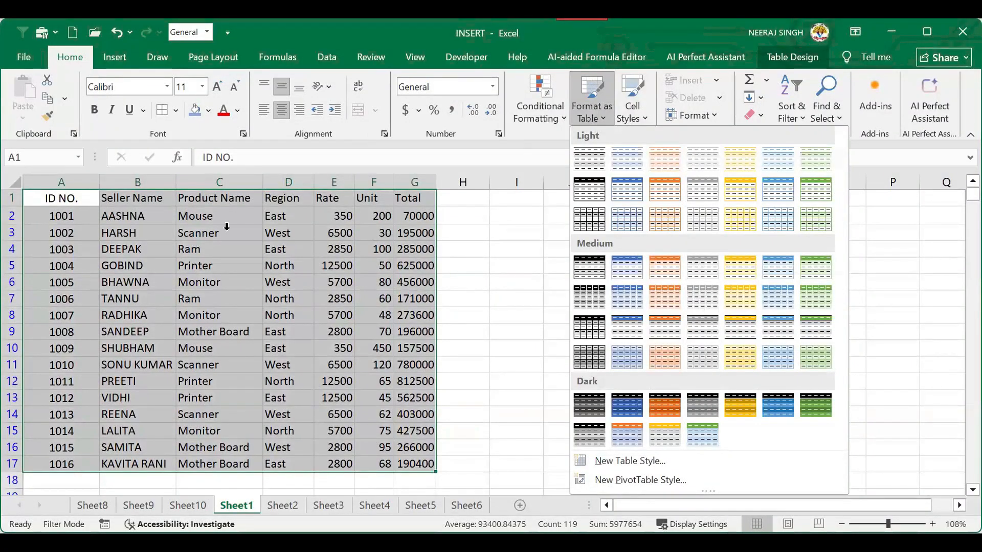
pyautogui.click(153, 43)
pyautogui.click(131, 50)
pyautogui.click(320, 231)
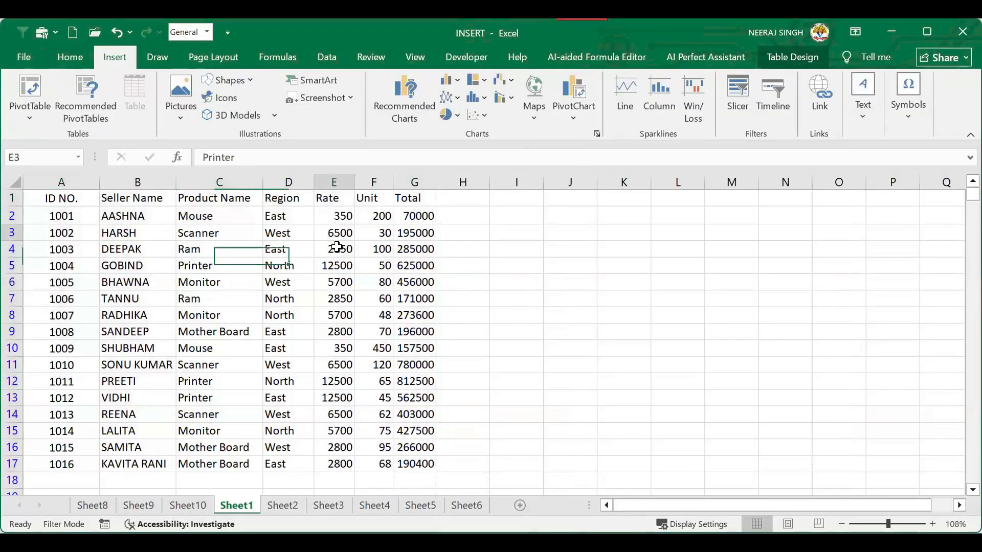
# Step: Compare the availability of the Table command for empty cells H2:I8 and for a cell inside the sales table
pyautogui.click(570, 298)
pyautogui.moveTo(478, 212); pyautogui.dragTo(527, 312)
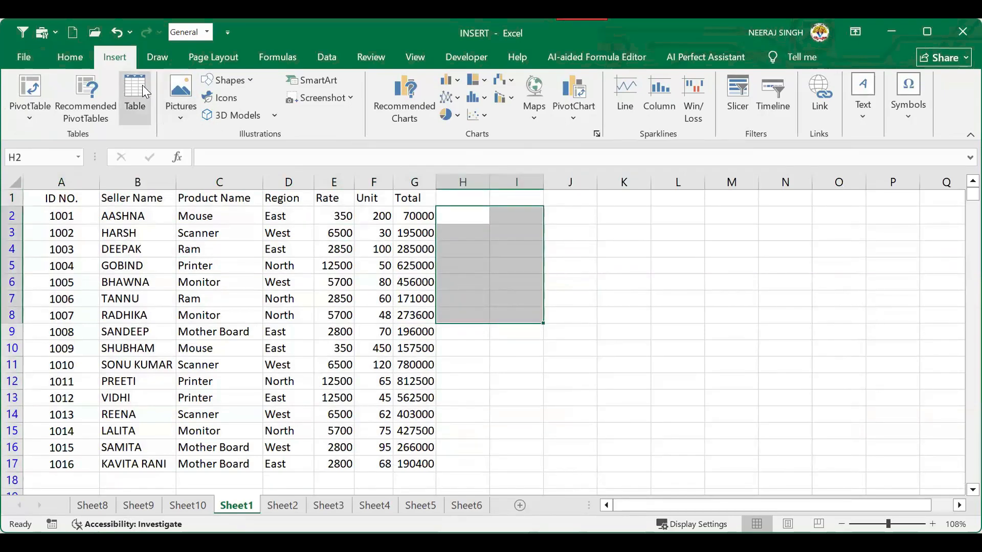
pyautogui.click(219, 299)
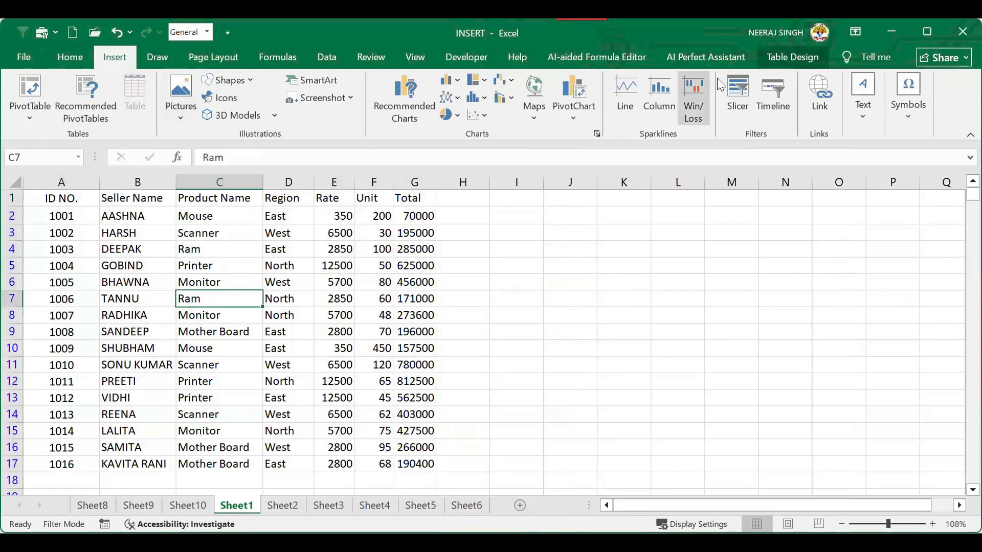
# Step: Convert the existing sales table on Sheet1 to a normal range
pyautogui.moveTo(44, 197); pyautogui.dragTo(381, 482)
pyautogui.moveTo(404, 399); pyautogui.dragTo(391, 347)
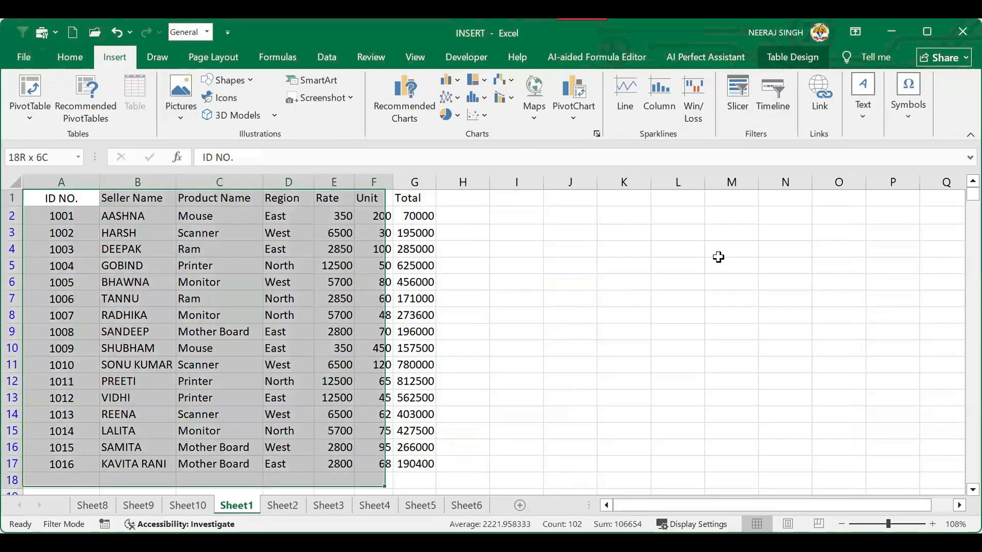
pyautogui.scroll(-2, 716, 256)
pyautogui.click(775, 56)
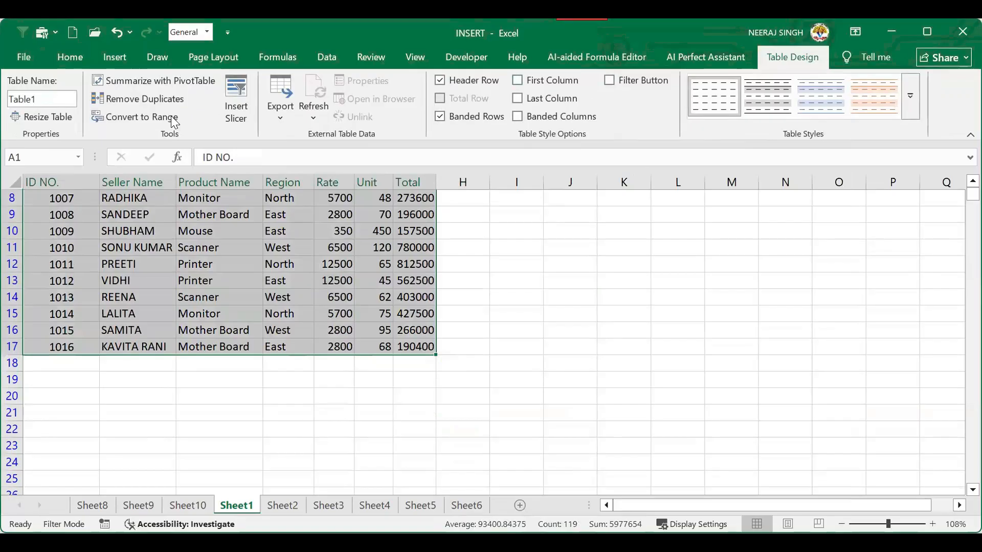
pyautogui.click(175, 99)
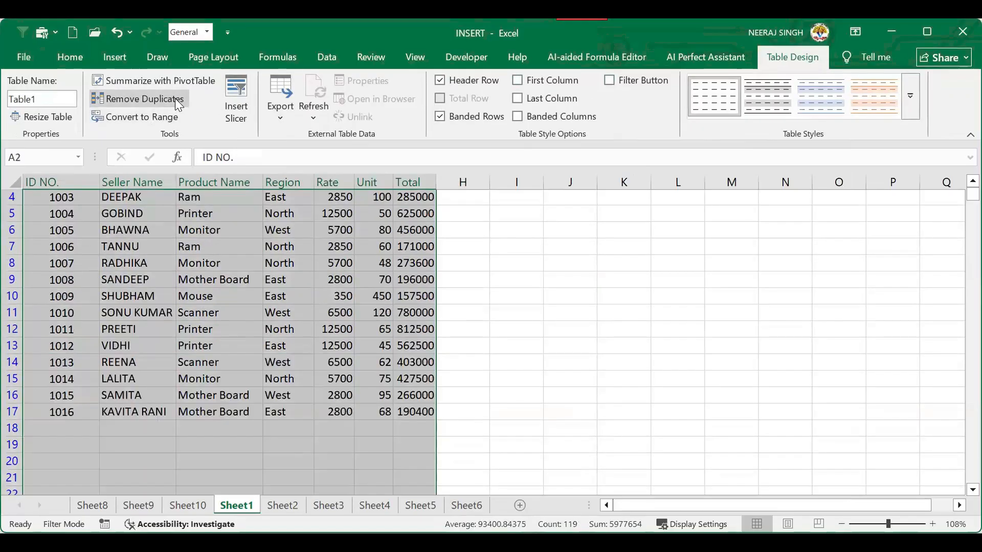
pyautogui.click(468, 293)
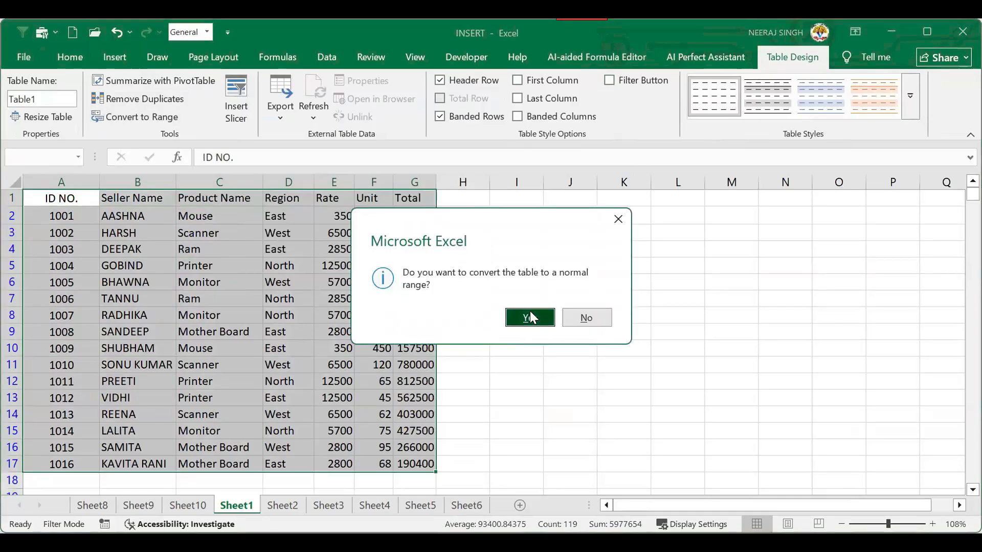
pyautogui.click(528, 315)
pyautogui.click(281, 298)
# Step: Create a table from the sales data range A1:G17 with its first row as headers
pyautogui.moveTo(66, 198); pyautogui.dragTo(407, 464)
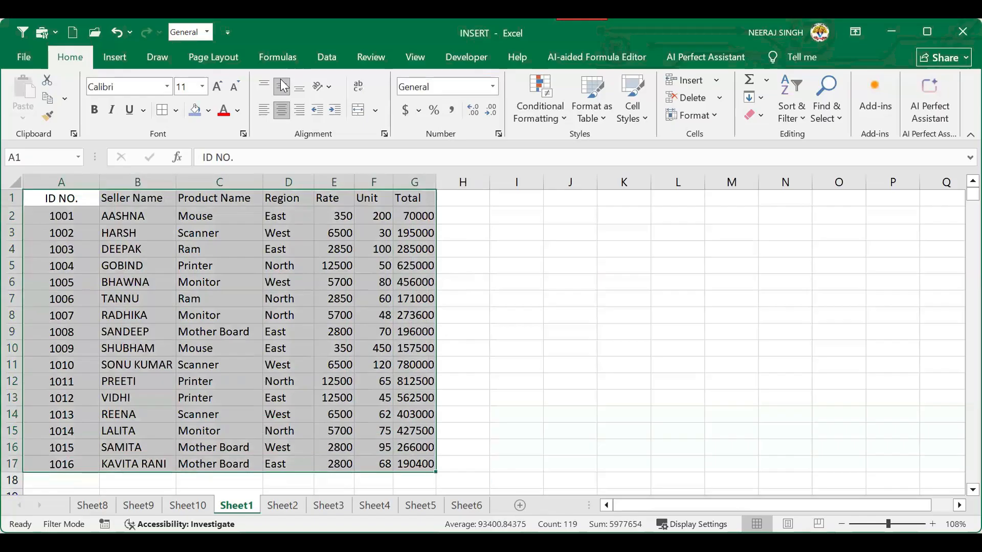
pyautogui.click(128, 56)
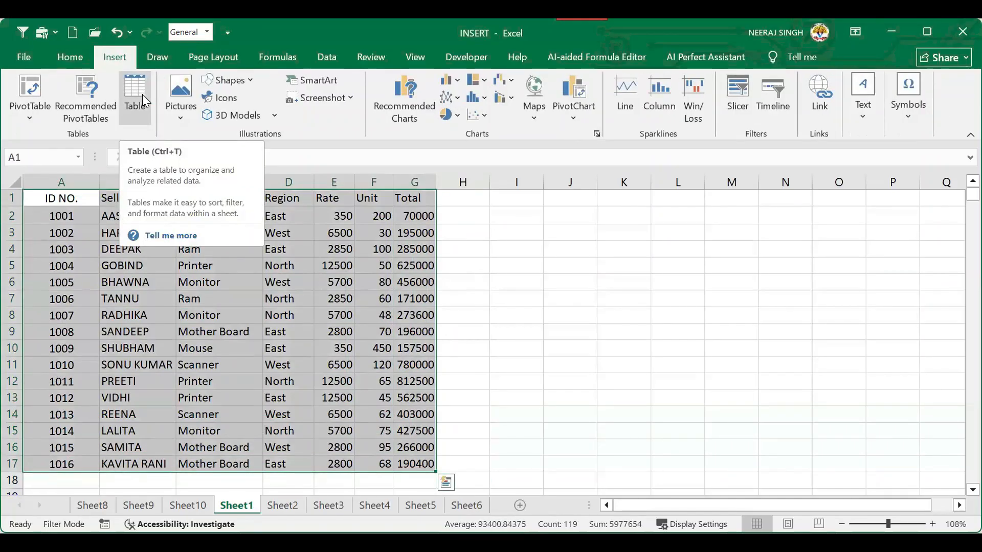
pyautogui.click(135, 95)
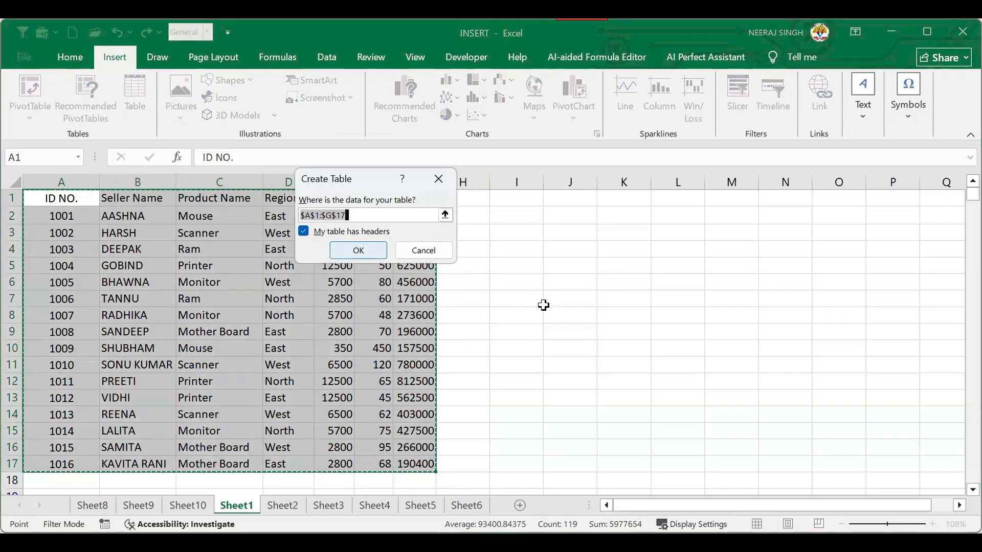
pyautogui.press('Return')
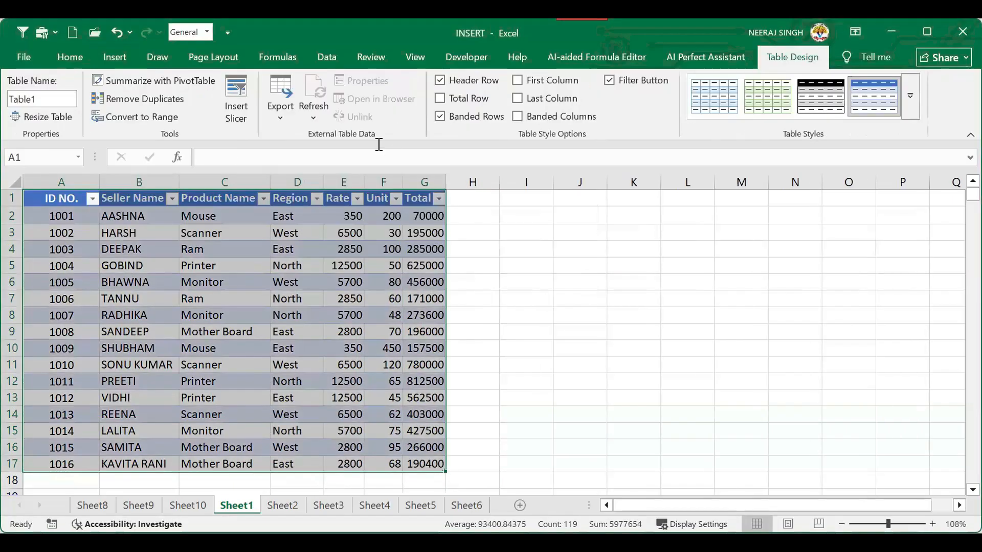
# Step: Convert the newly created sales table back to a normal range
pyautogui.click(81, 57)
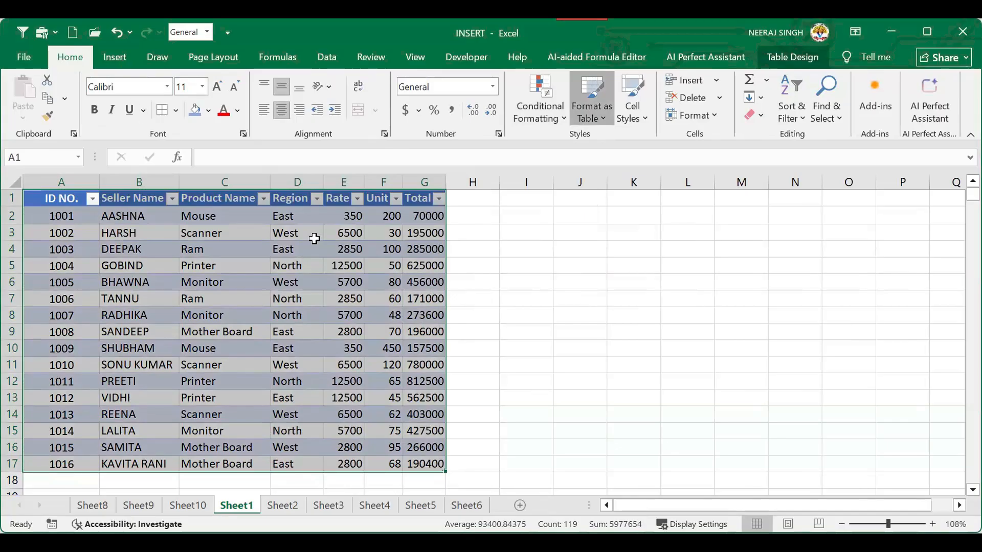
pyautogui.click(115, 57)
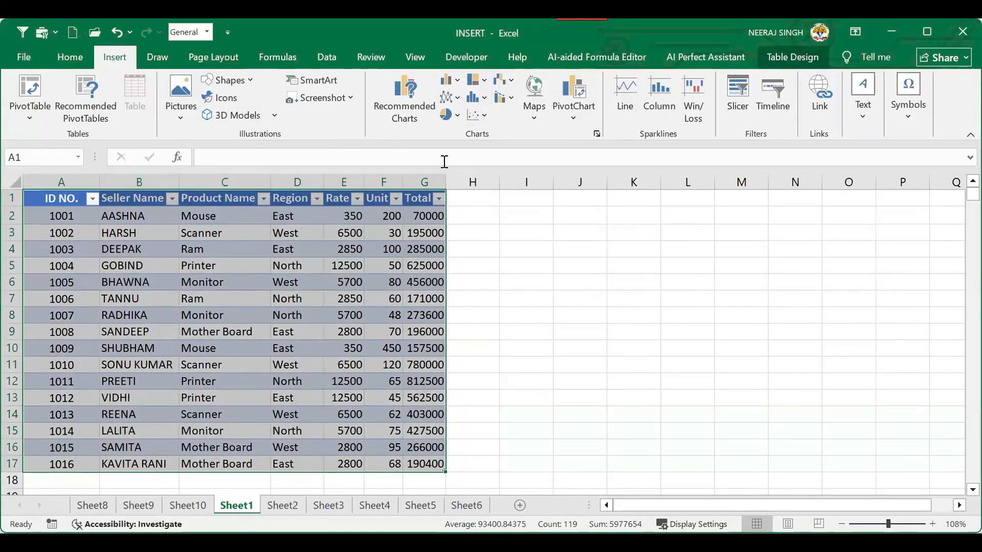
pyautogui.click(784, 55)
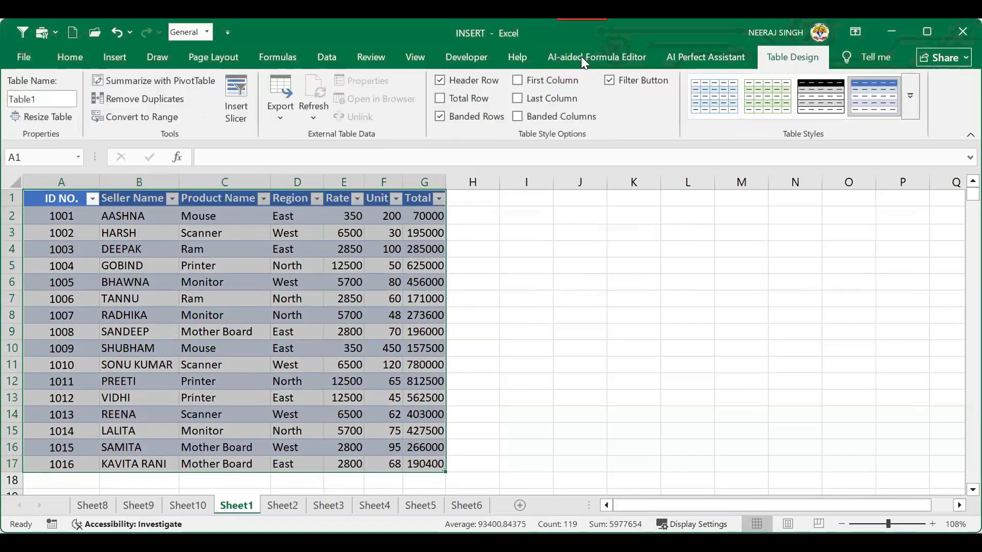
pyautogui.click(170, 116)
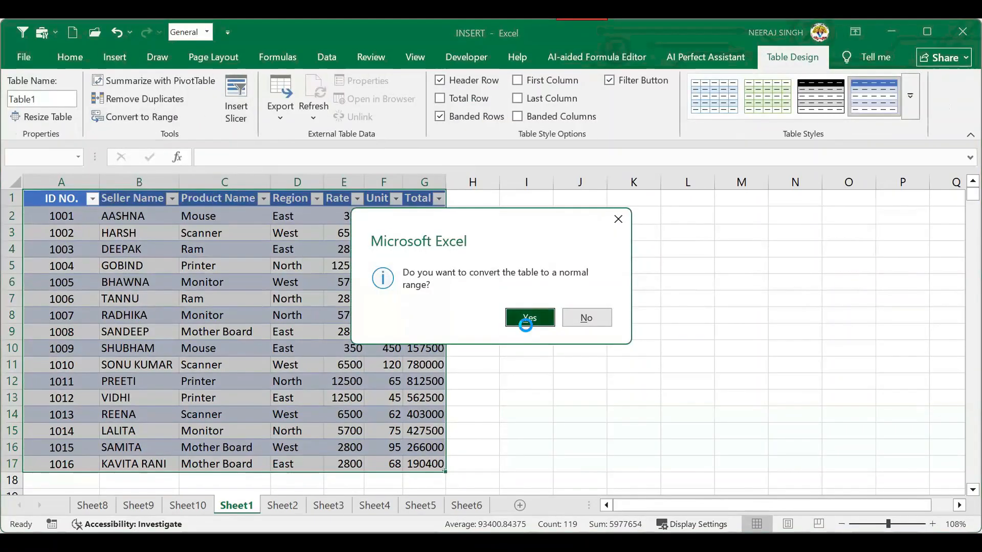
pyautogui.click(521, 323)
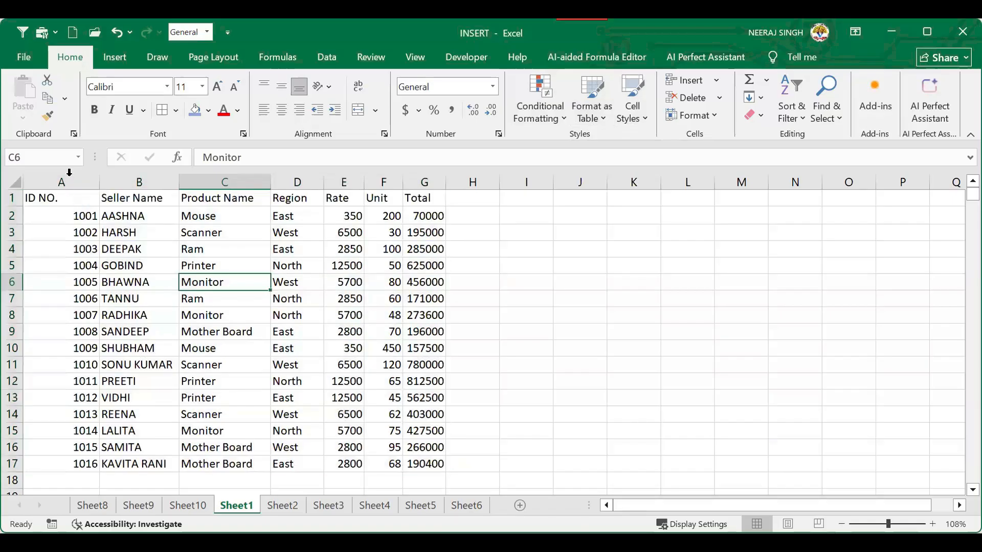
# Step: Center the contents of columns A to G horizontally on Sheet1
pyautogui.moveTo(69, 177); pyautogui.dragTo(433, 403)
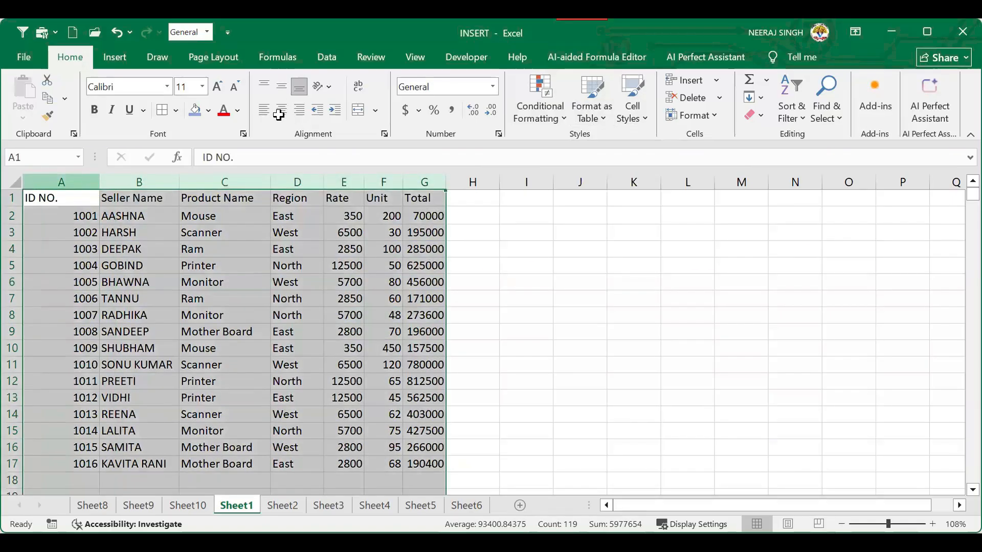
pyautogui.click(280, 110)
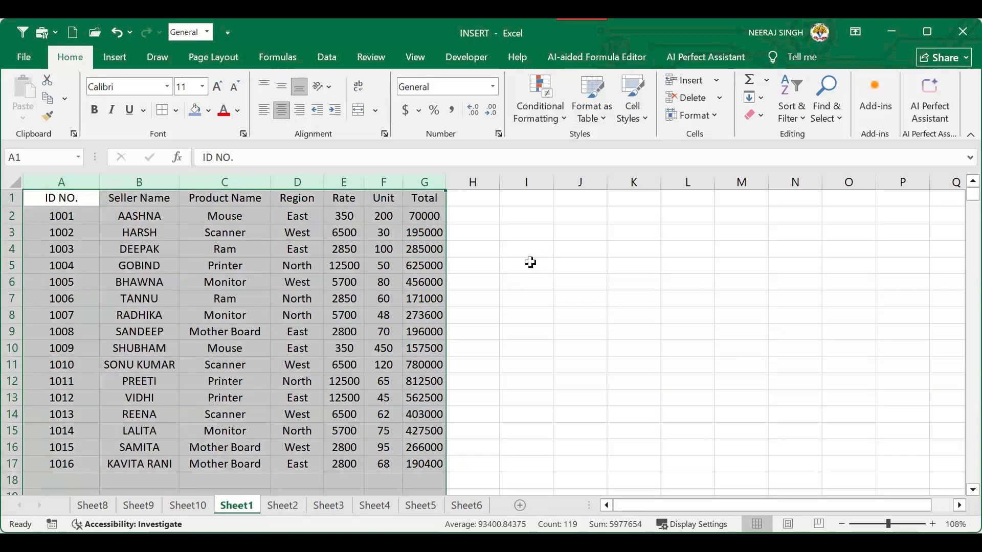
pyautogui.click(531, 263)
pyautogui.click(332, 295)
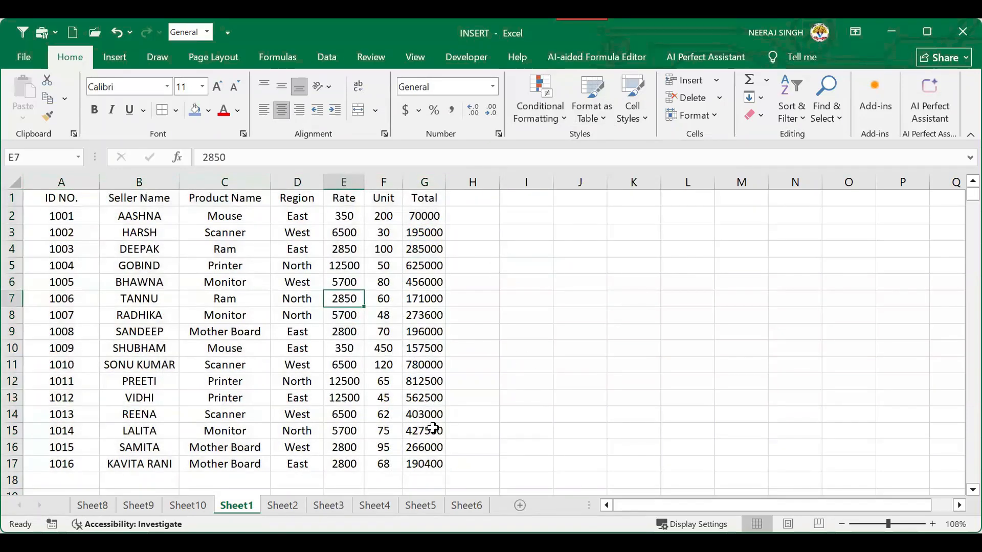
pyautogui.scroll(-1, 563, 363)
pyautogui.scroll(1, 542, 383)
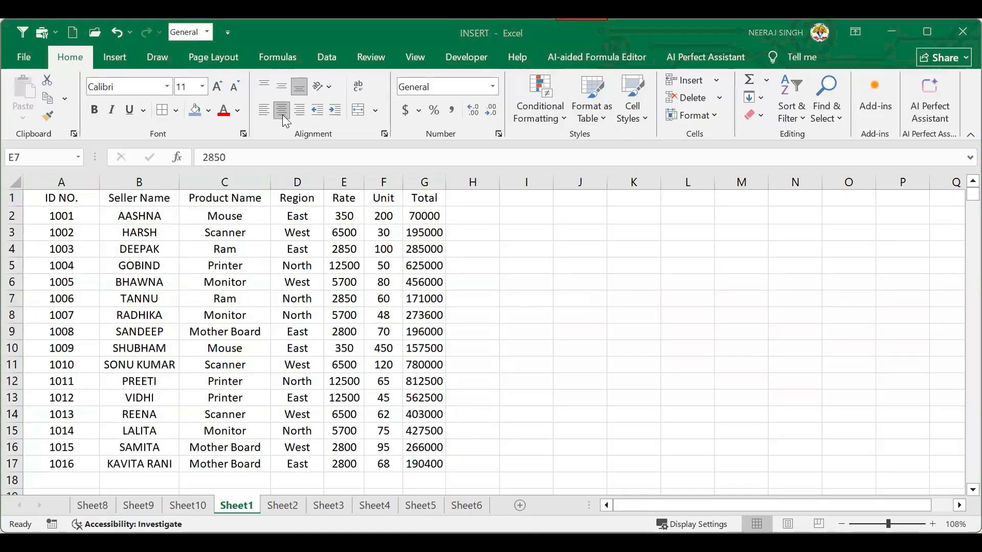
# Step: Insert the picture file sdf from the Desktop folder into Sheet1
pyautogui.click(559, 301)
pyautogui.click(113, 58)
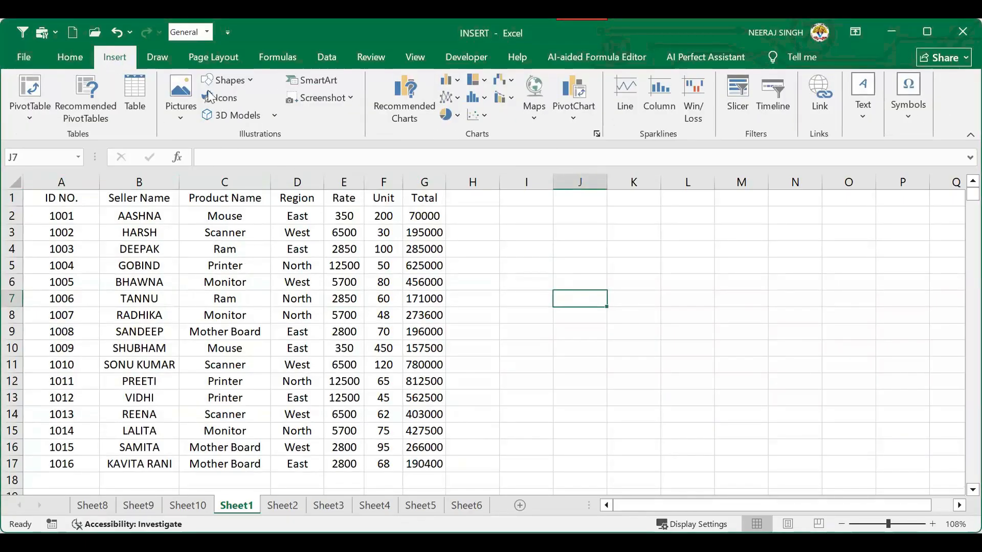
pyautogui.click(180, 119)
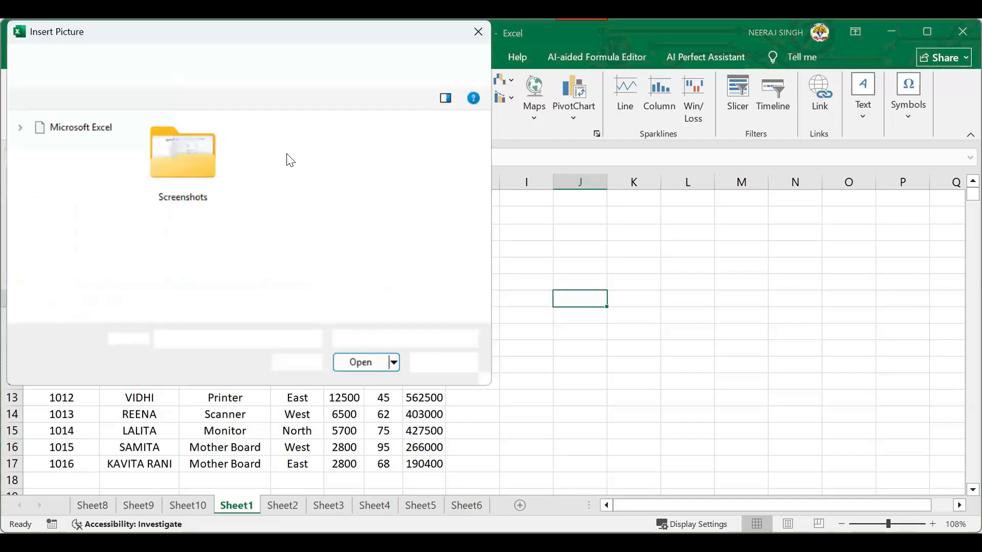
pyautogui.click(72, 224)
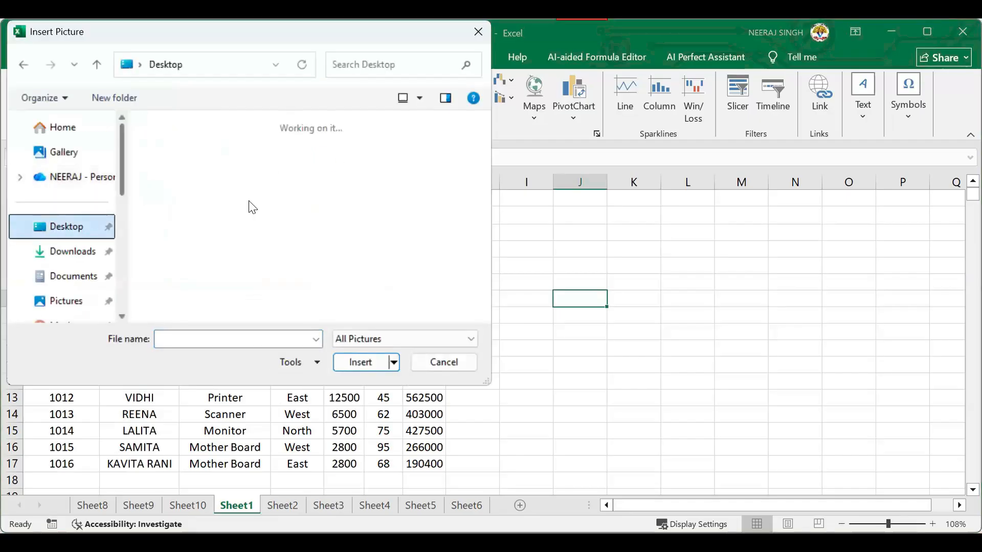
pyautogui.scroll(-2, 276, 207)
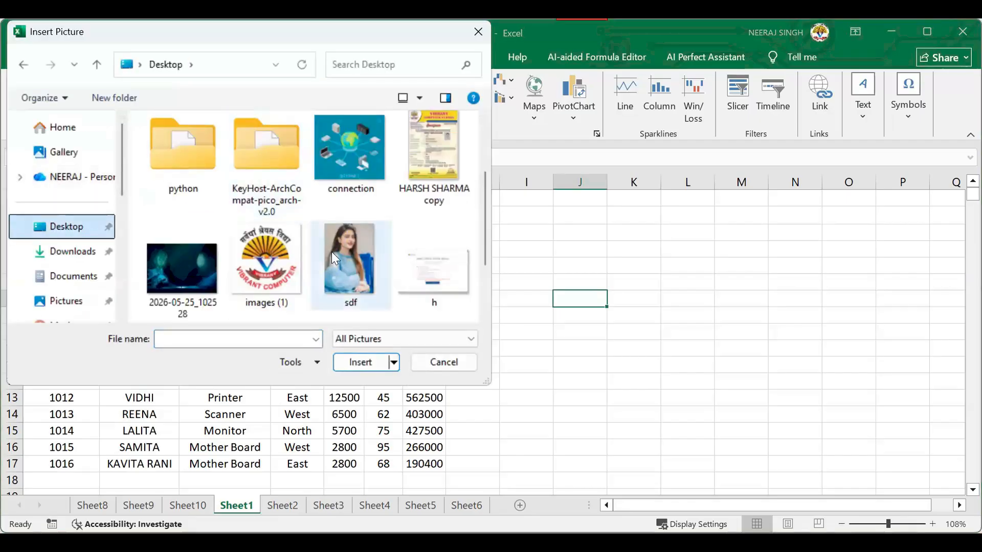
pyautogui.click(351, 267)
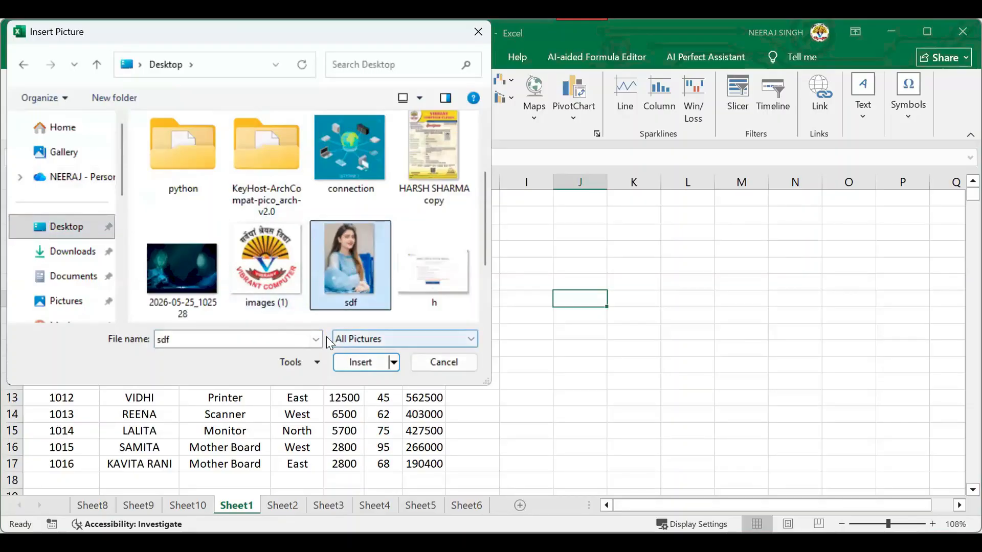
pyautogui.click(360, 362)
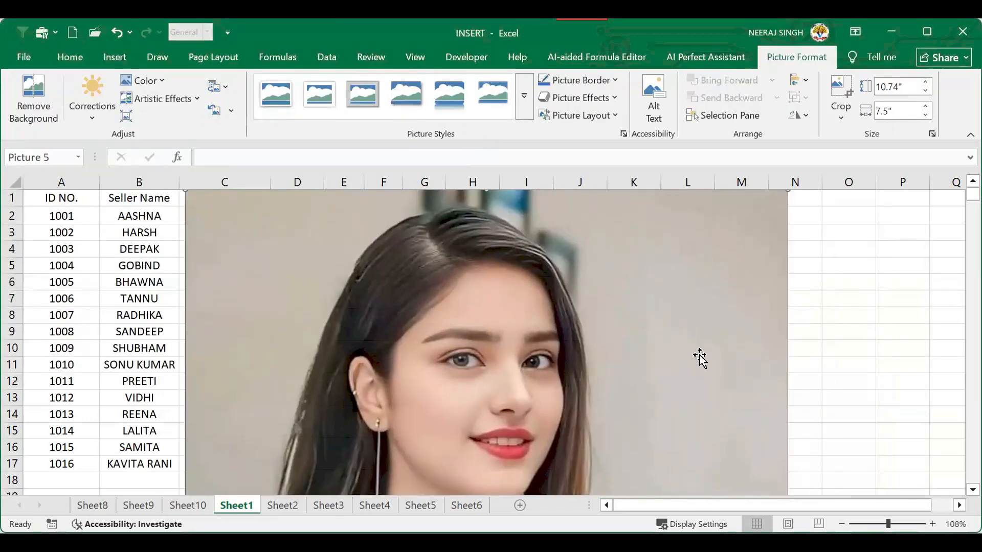
# Step: Shrink the inserted picture to about 2.77 inches high by 1.9 inches wide and place it beside the sales data across columns H to K
pyautogui.click(841, 524)
pyautogui.click(841, 524)
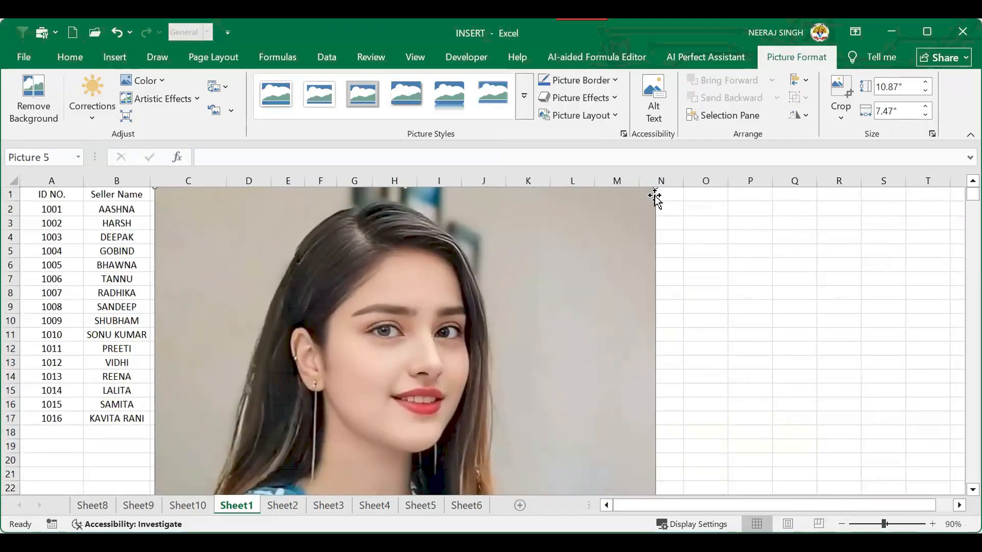
pyautogui.moveTo(635, 250); pyautogui.dragTo(645, 290)
pyautogui.moveTo(664, 225); pyautogui.dragTo(365, 333)
pyautogui.moveTo(370, 390); pyautogui.dragTo(407, 290)
pyautogui.moveTo(429, 380); pyautogui.dragTo(575, 280)
pyautogui.moveTo(568, 214); pyautogui.dragTo(495, 322)
pyautogui.moveTo(429, 391); pyautogui.dragTo(439, 275)
pyautogui.moveTo(420, 330); pyautogui.dragTo(473, 257)
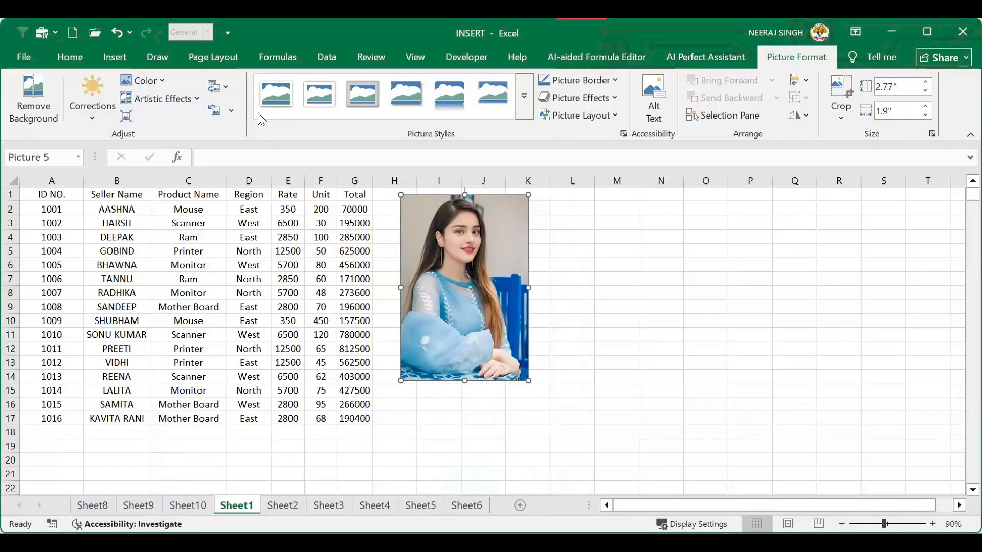
# Step: Insert the online picture of a white plane above the clouds, second in the Bing Airplane category, into Sheet1
pyautogui.click(115, 58)
pyautogui.click(181, 121)
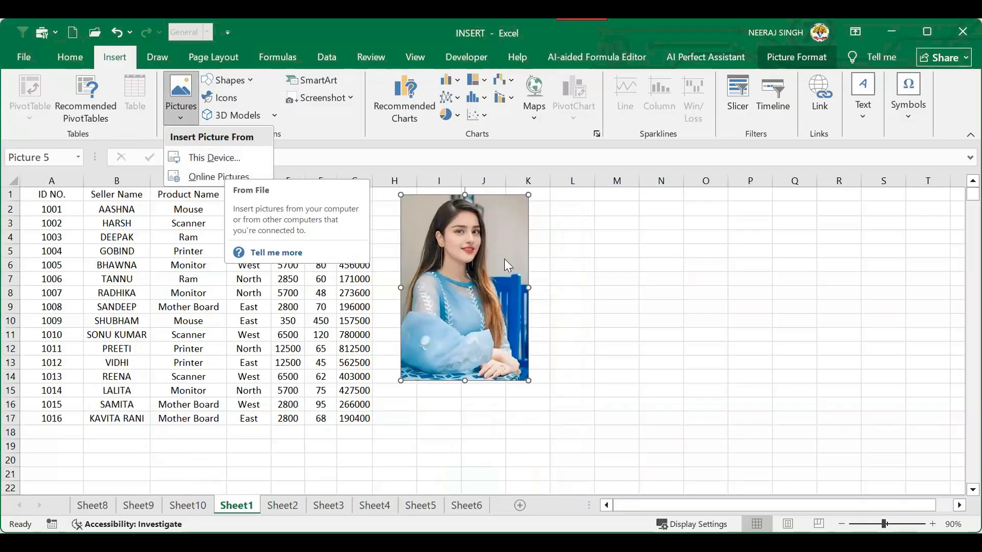
pyautogui.click(215, 176)
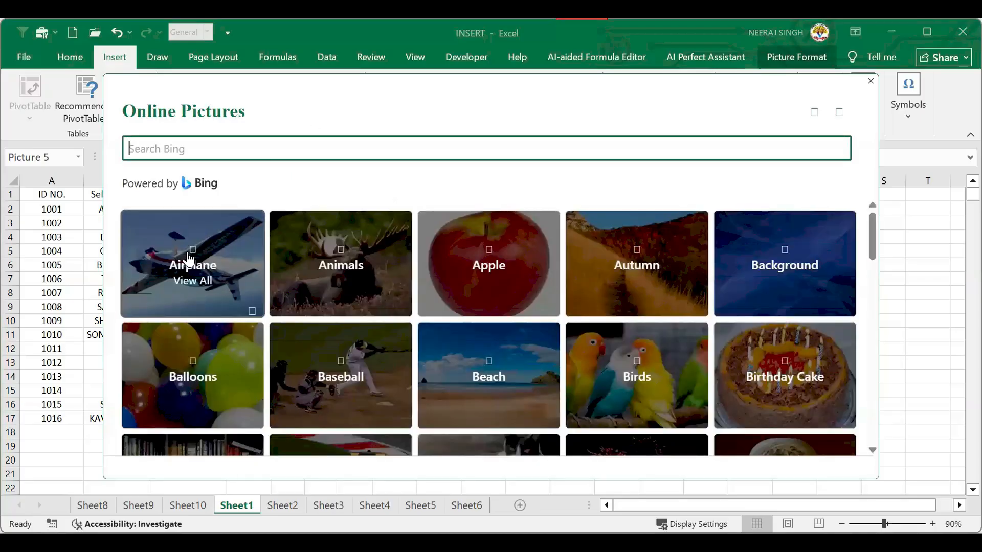
pyautogui.click(150, 255)
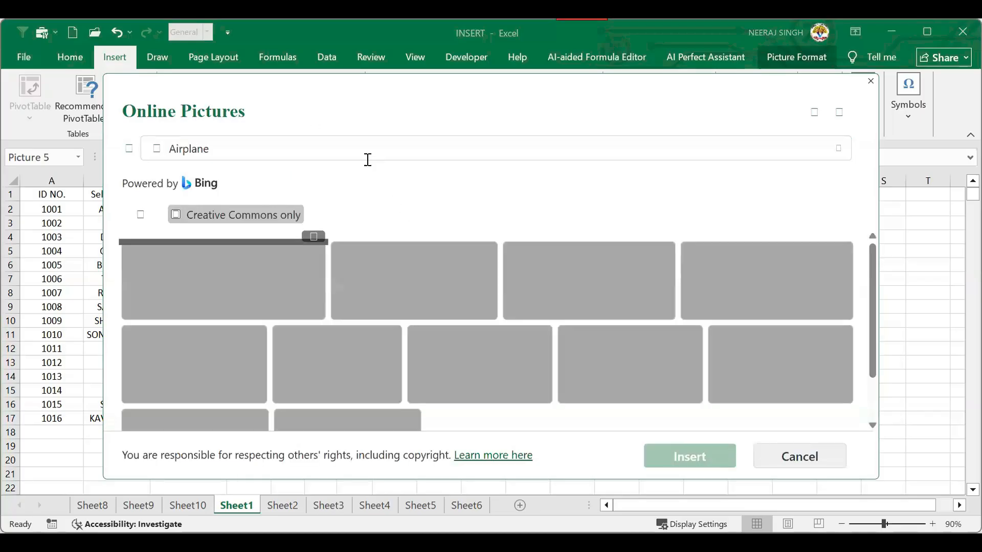
pyautogui.click(426, 305)
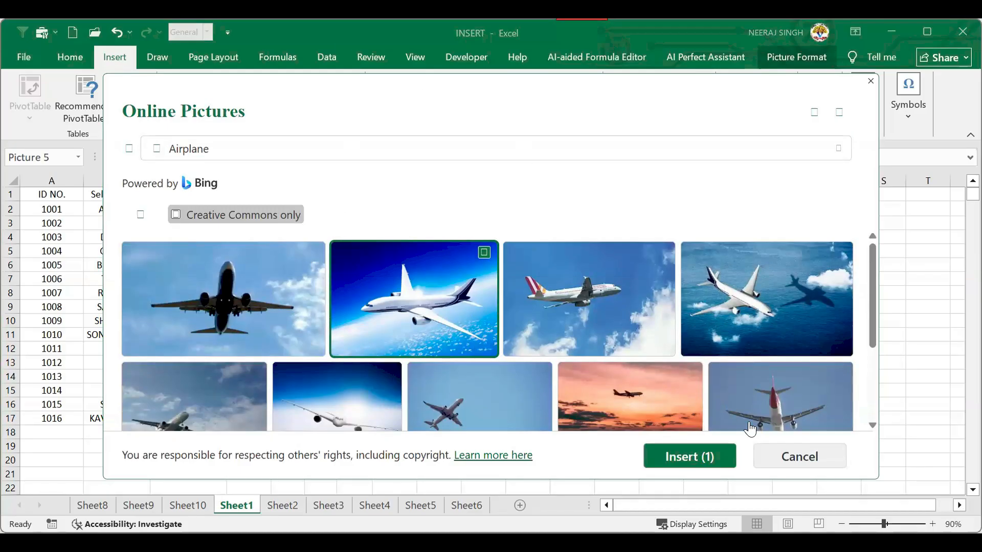
pyautogui.click(702, 462)
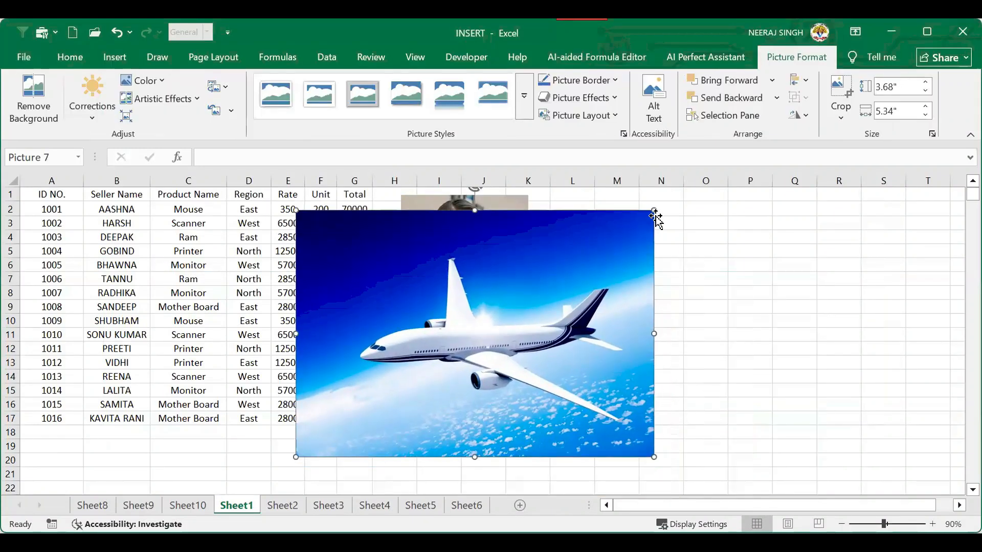
# Step: Shrink the airplane picture to about 2.55 inches high by 3.7 inches wide and place it across columns L to Q beside the portrait
pyautogui.moveTo(556, 281); pyautogui.dragTo(423, 397)
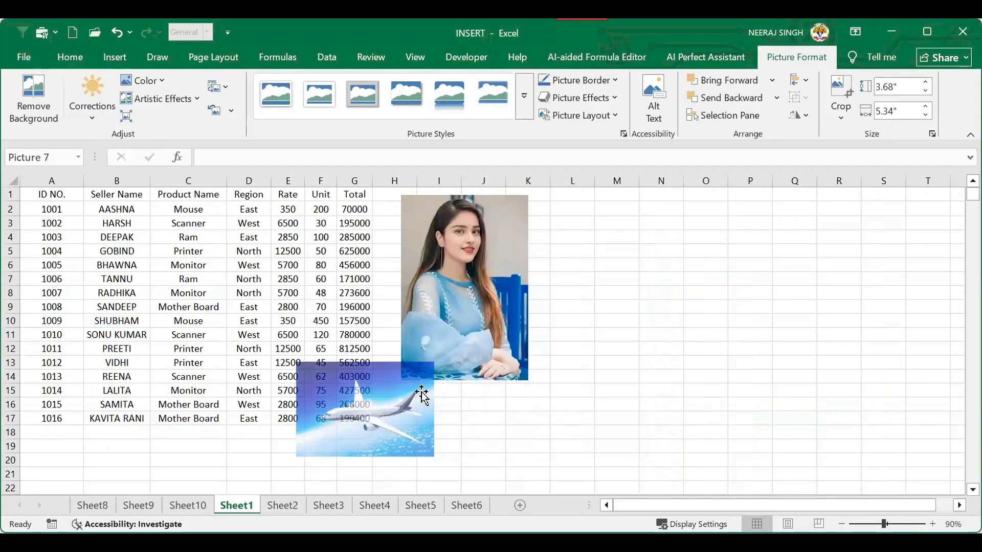
pyautogui.moveTo(346, 408); pyautogui.dragTo(581, 246)
pyautogui.moveTo(667, 300); pyautogui.dragTo(690, 310)
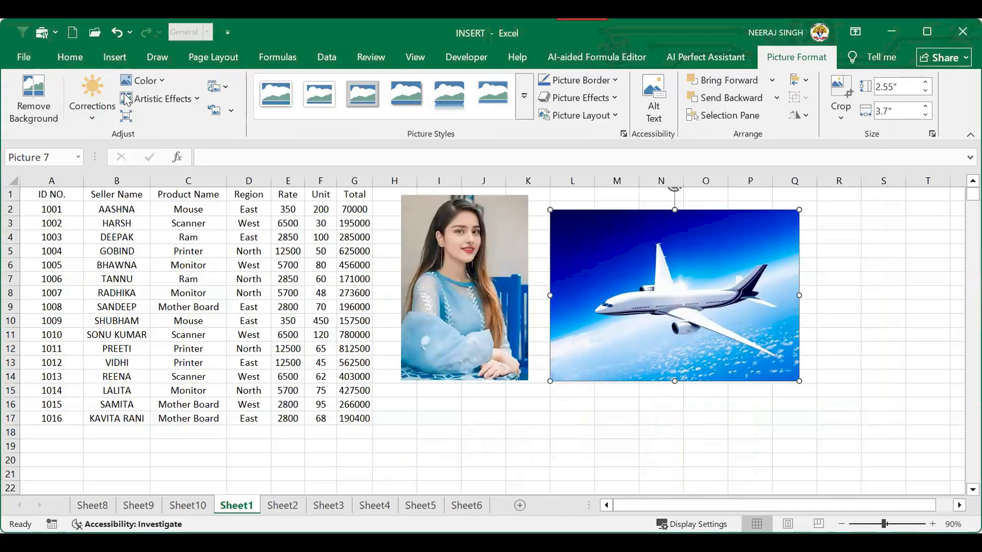
# Step: Delete the portrait and the airplane picture from Sheet1
pyautogui.click(115, 57)
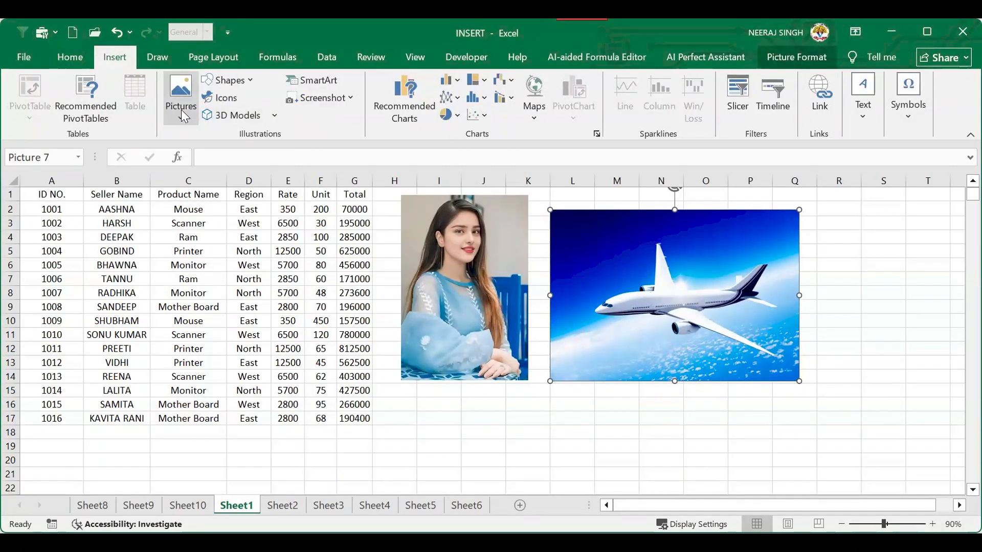
pyautogui.click(452, 279)
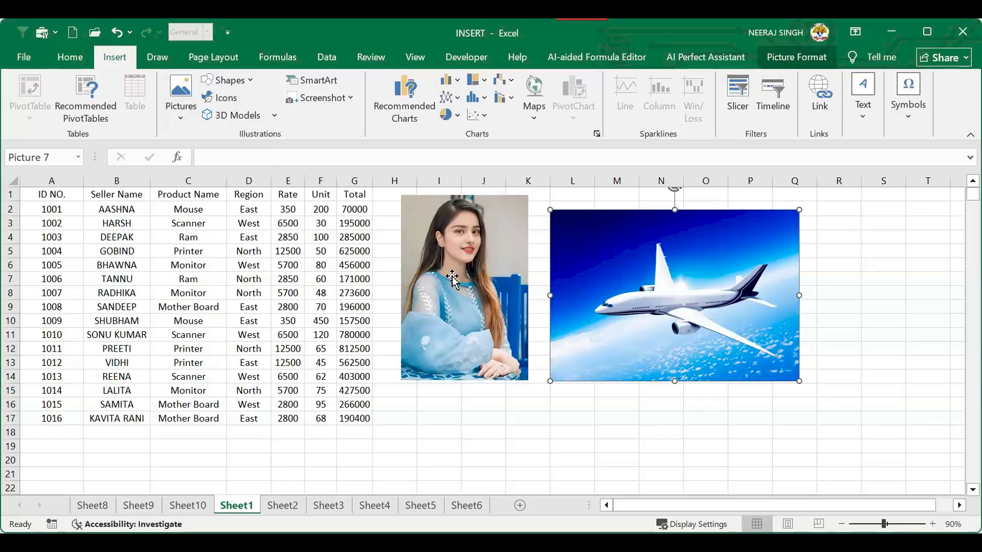
pyautogui.click(435, 292)
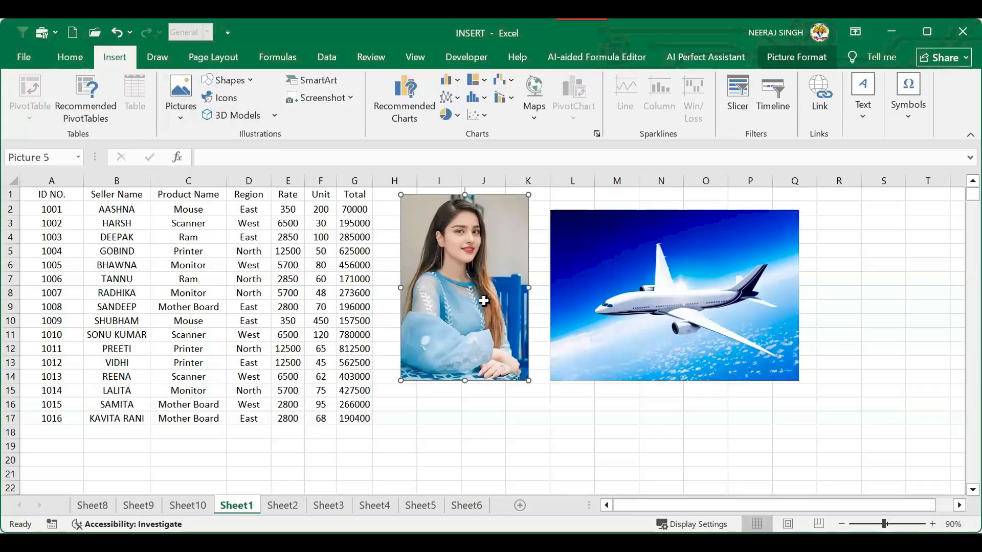
pyautogui.click(530, 450)
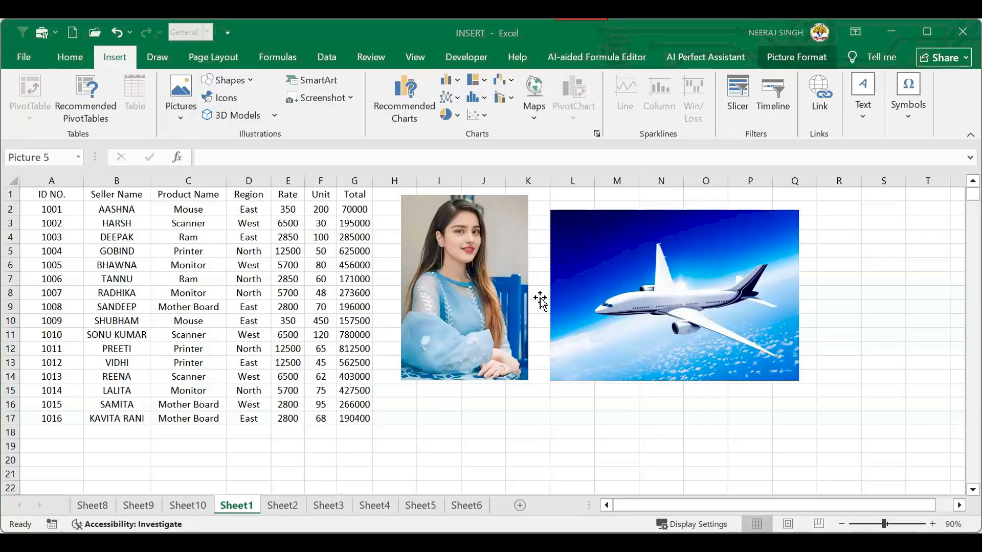
pyautogui.press('Delete')
pyautogui.click(595, 298)
pyautogui.press('Delete')
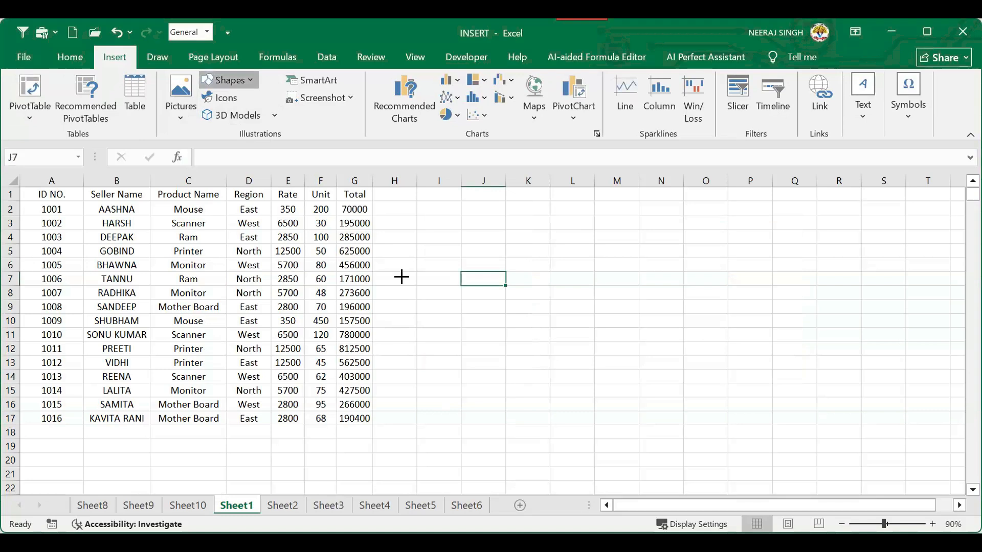
# Step: Draw a rectangle about 2.85 by 4.57 inches beside the sales data and a smiley face about 1.75 by 1.8 inches on it
pyautogui.moveTo(399, 207); pyautogui.dragTo(706, 398)
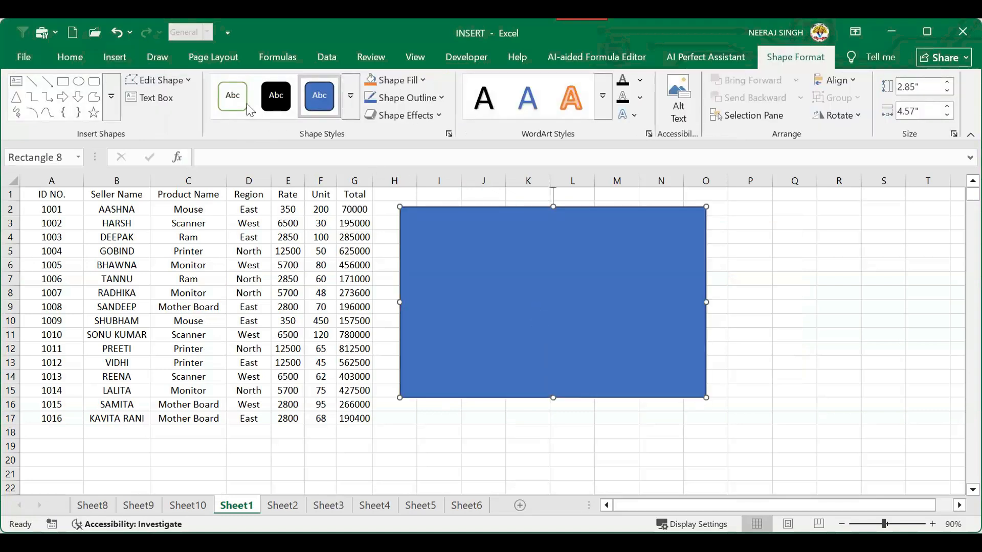
pyautogui.click(121, 52)
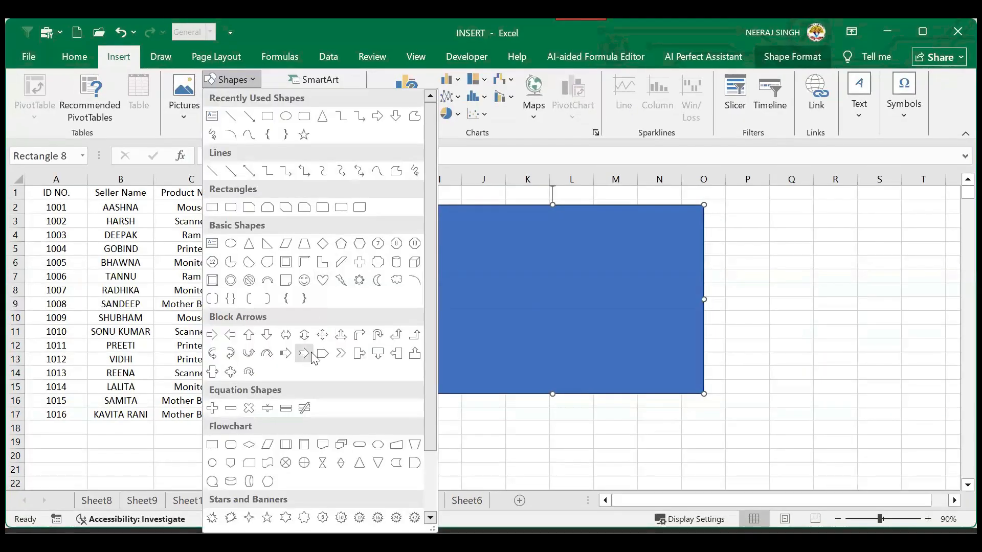
pyautogui.click(304, 281)
pyautogui.moveTo(454, 247); pyautogui.dragTo(574, 364)
pyautogui.moveTo(512, 344); pyautogui.dragTo(519, 385)
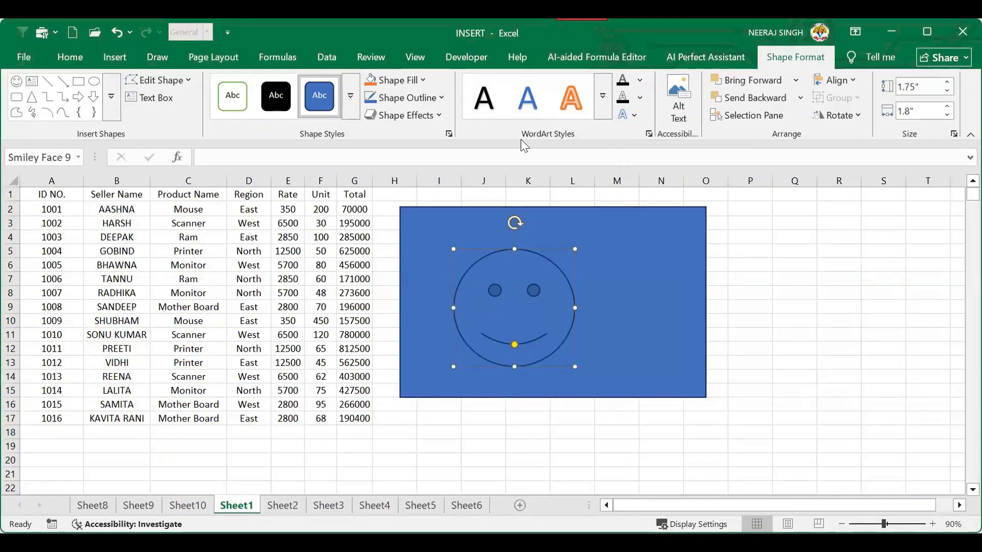
# Step: Try an orange fill on the smiley face and settle on the green theme color
pyautogui.click(398, 80)
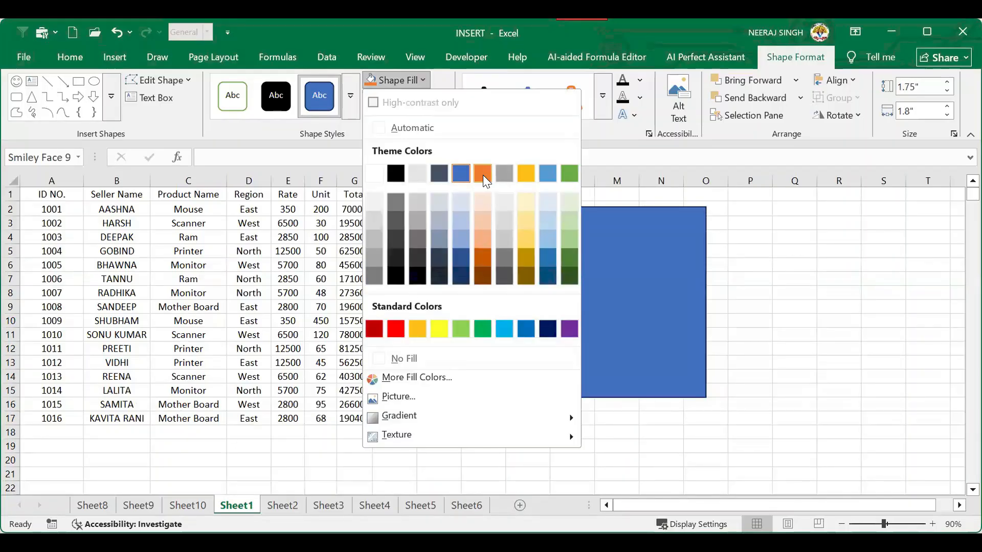
pyautogui.click(483, 174)
pyautogui.moveTo(605, 261); pyautogui.dragTo(394, 224)
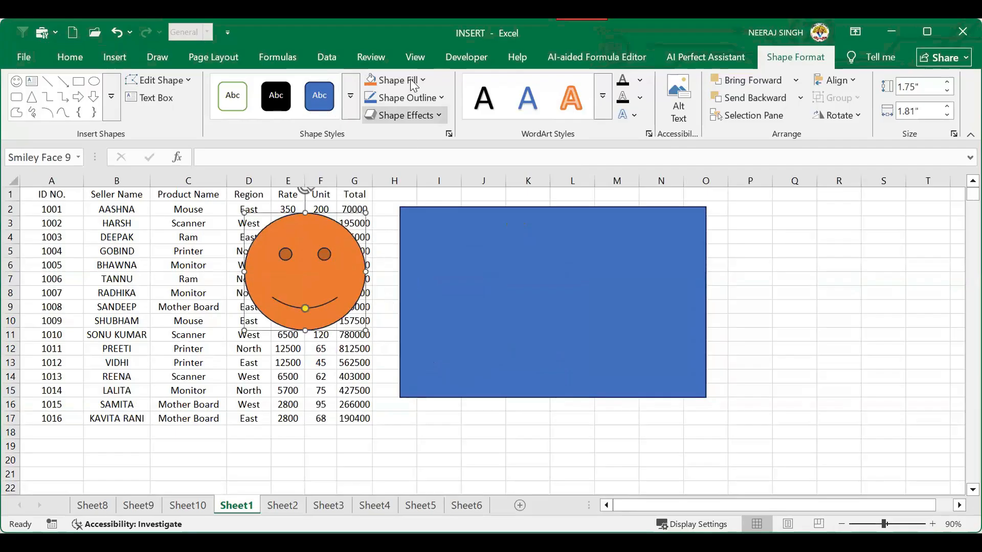
pyautogui.click(569, 173)
# Step: Move the rectangle to columns L to S and the smiley face to columns H to K beside the sales data
pyautogui.moveTo(308, 302); pyautogui.dragTo(397, 366)
pyautogui.moveTo(428, 297); pyautogui.dragTo(486, 275)
pyautogui.moveTo(491, 272); pyautogui.dragTo(665, 271)
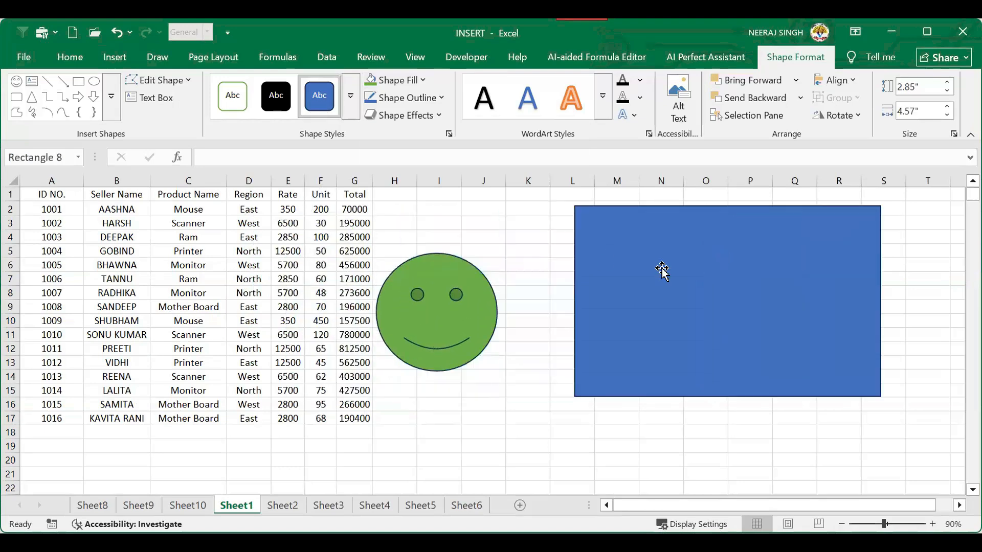
pyautogui.moveTo(401, 331); pyautogui.dragTo(452, 272)
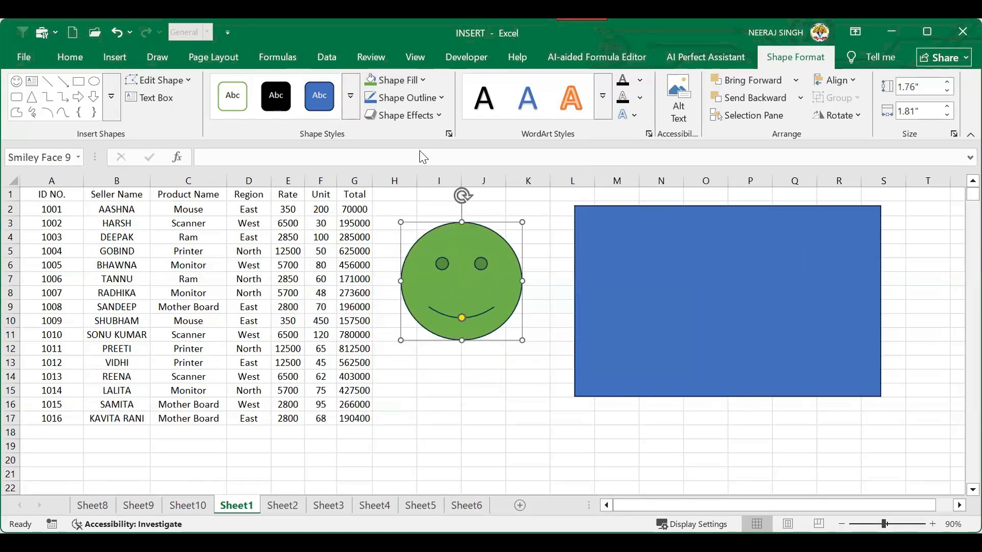
# Step: Give the smiley face a thick, dashed orange outline
pyautogui.click(440, 98)
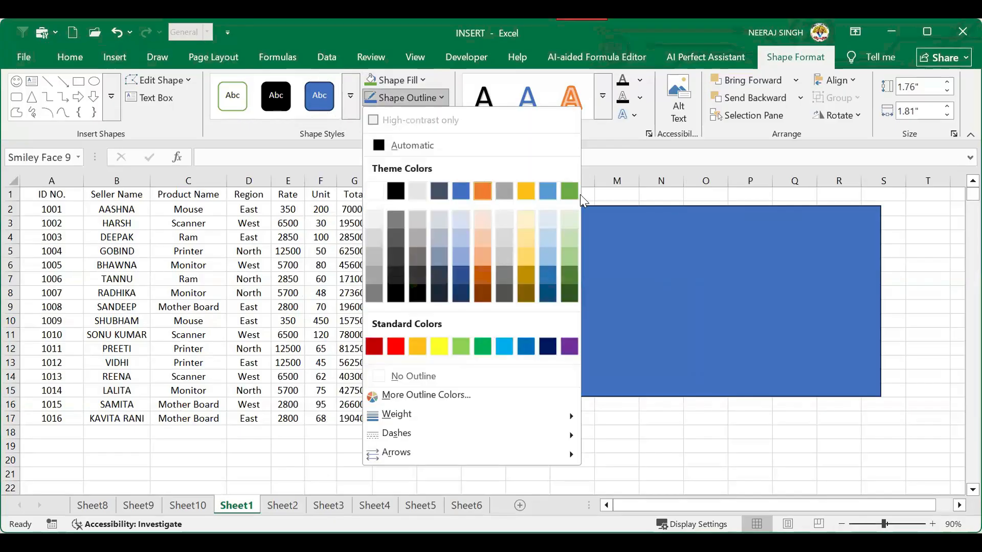
pyautogui.click(485, 191)
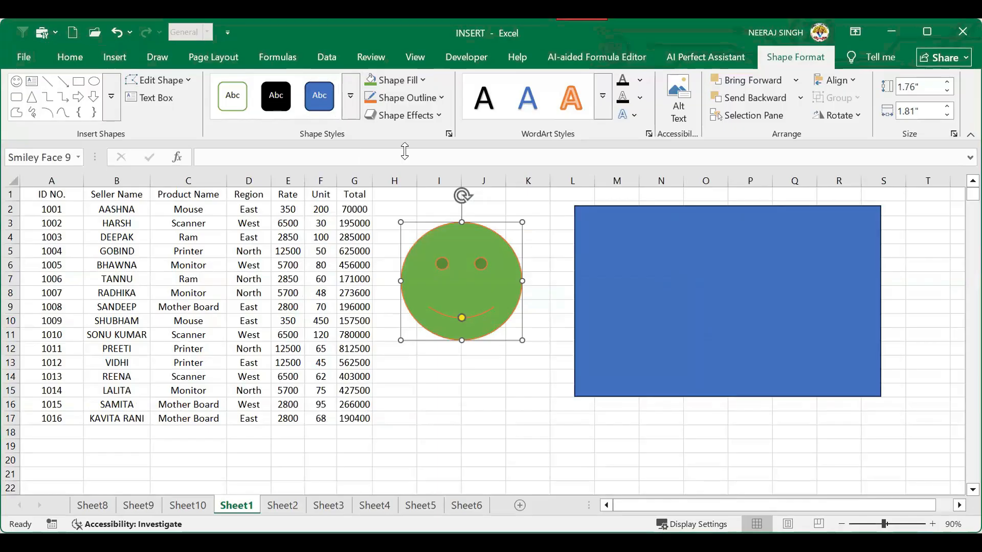
pyautogui.click(441, 98)
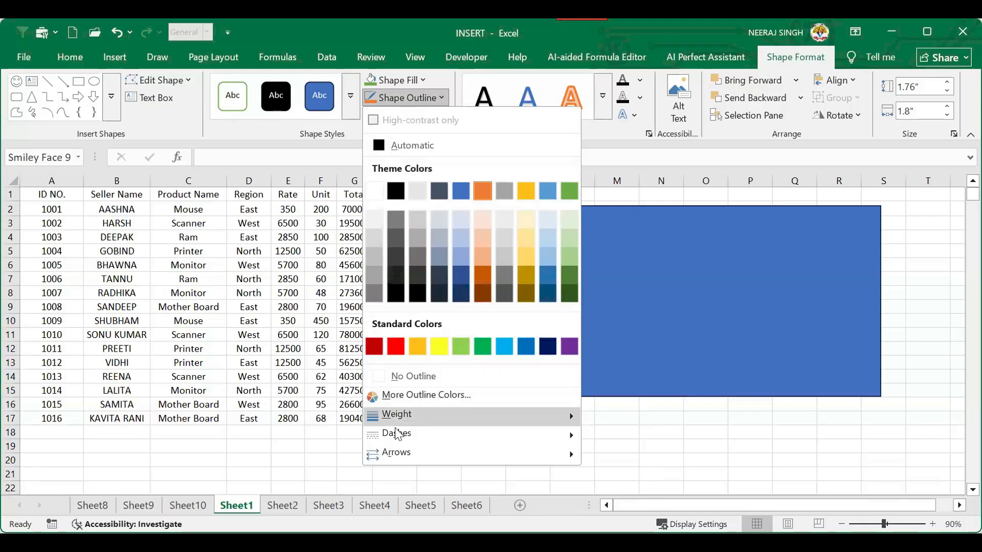
pyautogui.moveTo(563, 434)
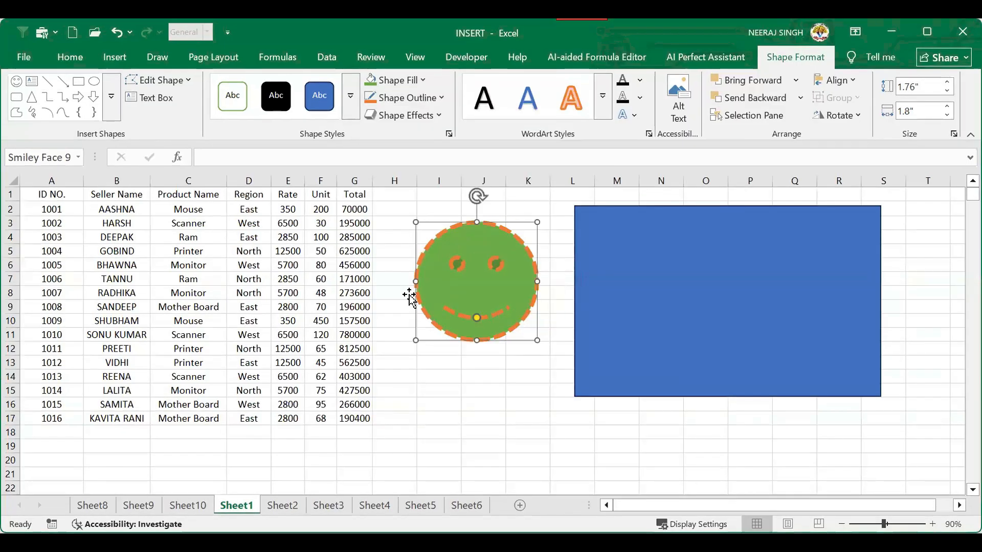
# Step: Move the smiley face over the sales data and apply the first reflection variation to it
pyautogui.click(433, 115)
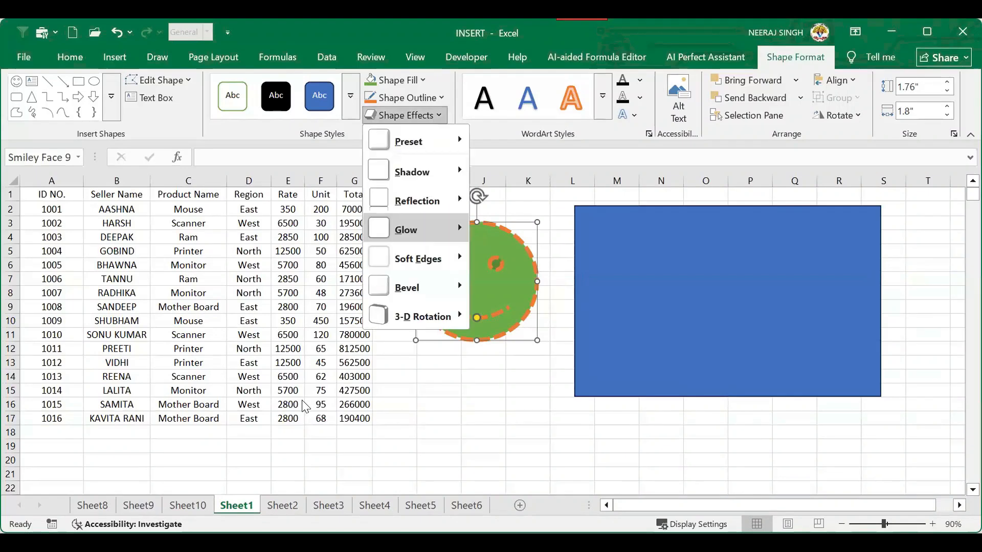
pyautogui.moveTo(466, 290); pyautogui.dragTo(347, 235)
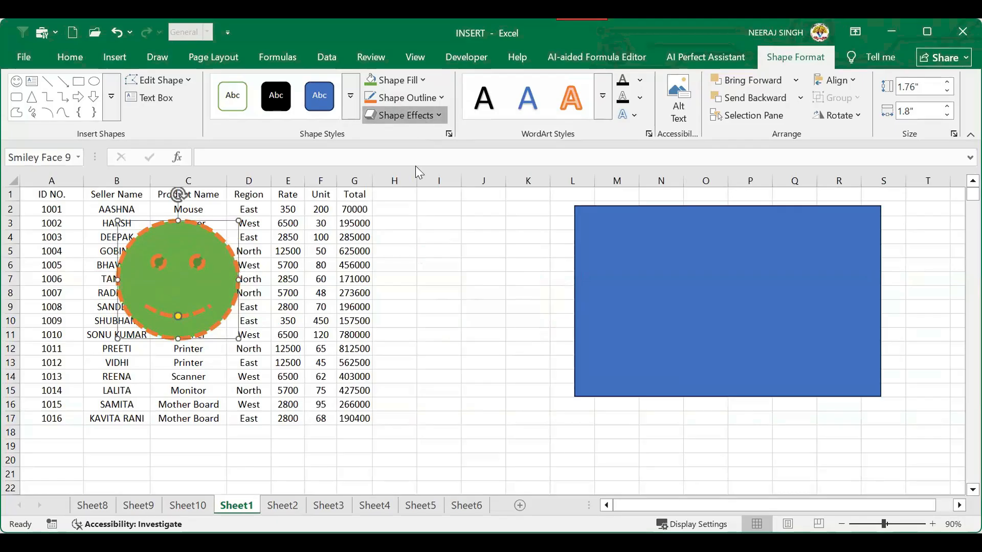
pyautogui.click(420, 115)
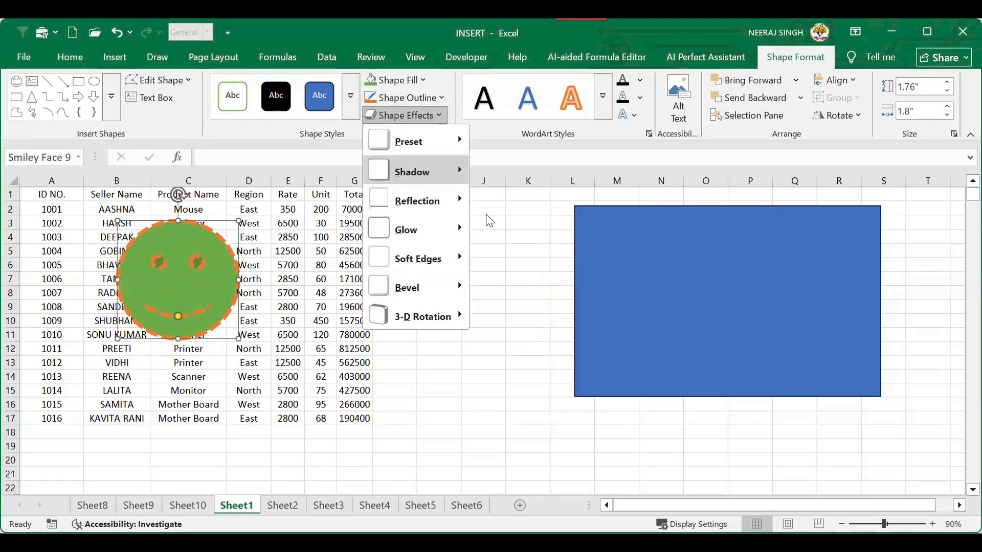
pyautogui.moveTo(409, 142)
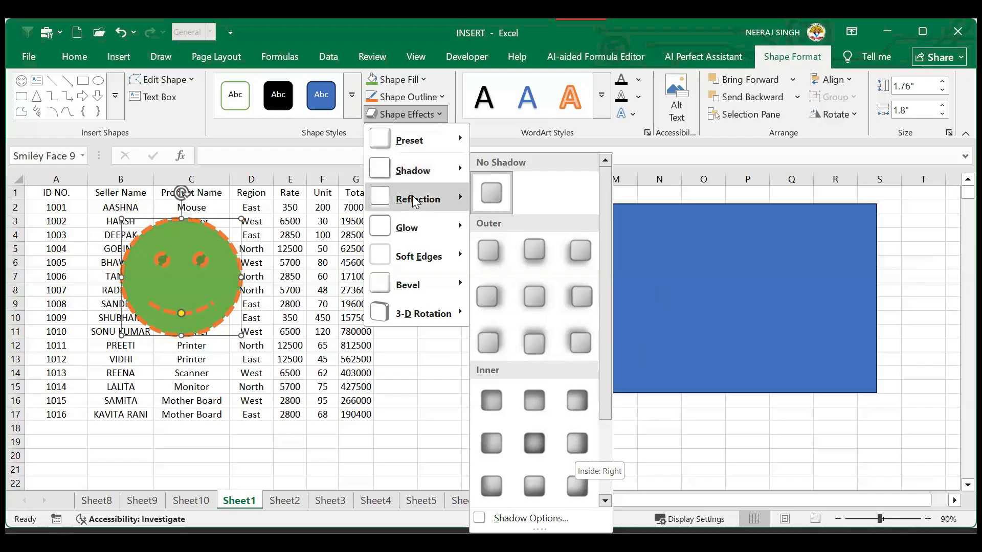
pyautogui.moveTo(417, 199)
pyautogui.click(487, 284)
# Step: Move the reflected smiley face onto the blue rectangle
pyautogui.moveTo(214, 277); pyautogui.dragTo(447, 242)
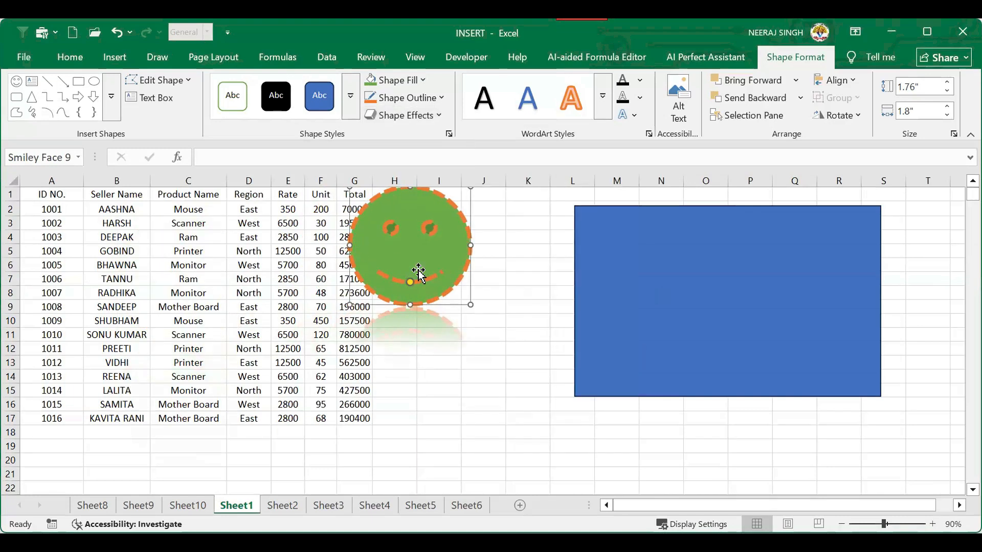
pyautogui.moveTo(418, 271); pyautogui.dragTo(403, 299)
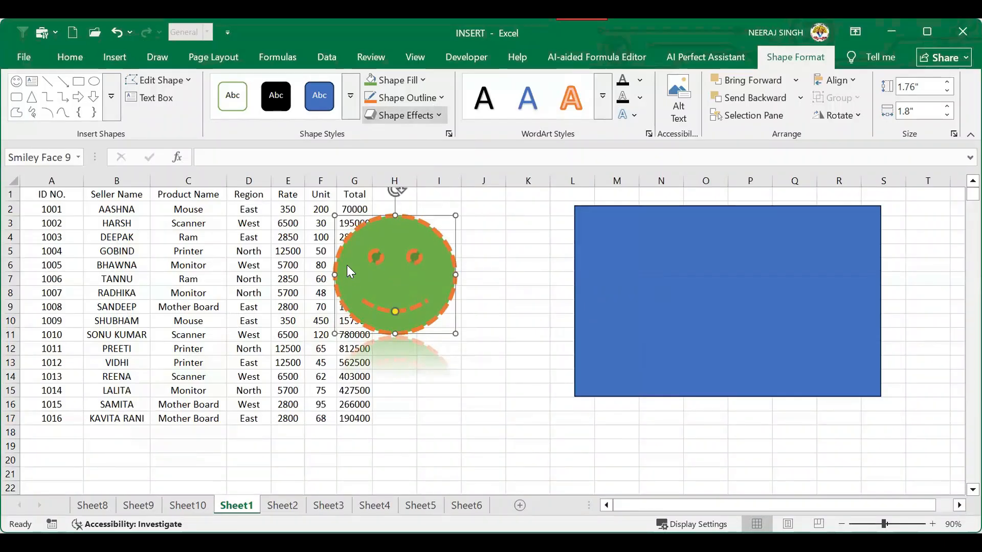
pyautogui.moveTo(421, 283); pyautogui.dragTo(693, 303)
# Step: Look through the reflection and glow variations available for the smiley face
pyautogui.click(421, 117)
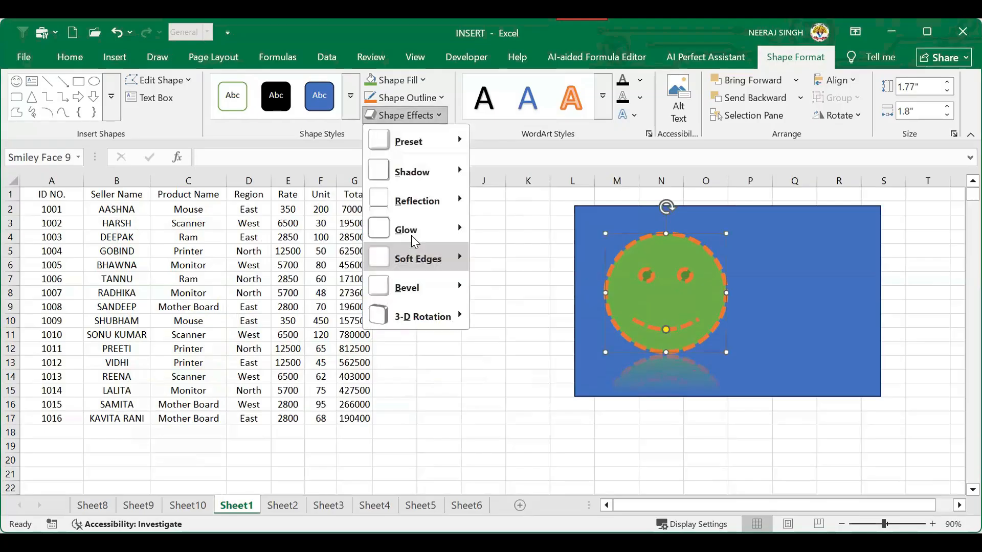
pyautogui.moveTo(462, 234)
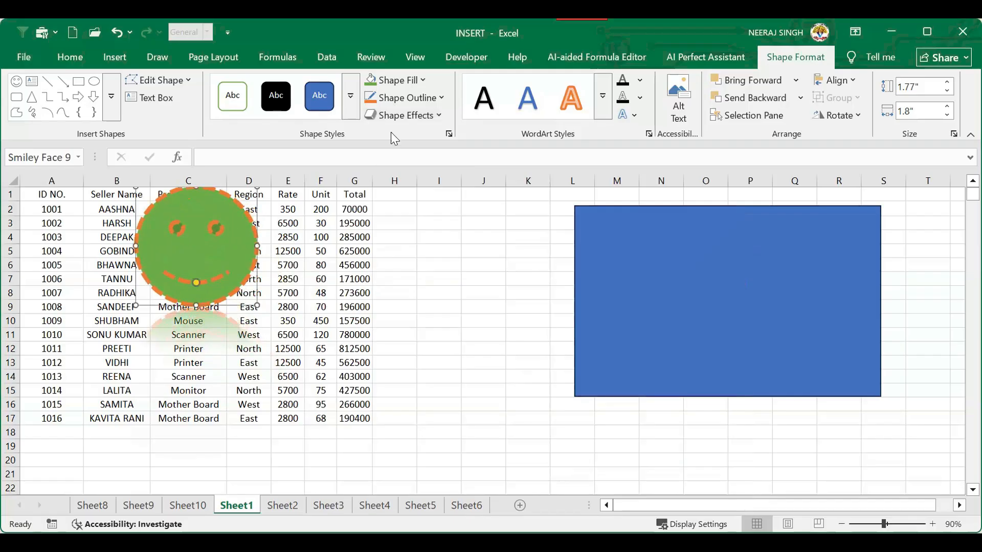
pyautogui.click(406, 116)
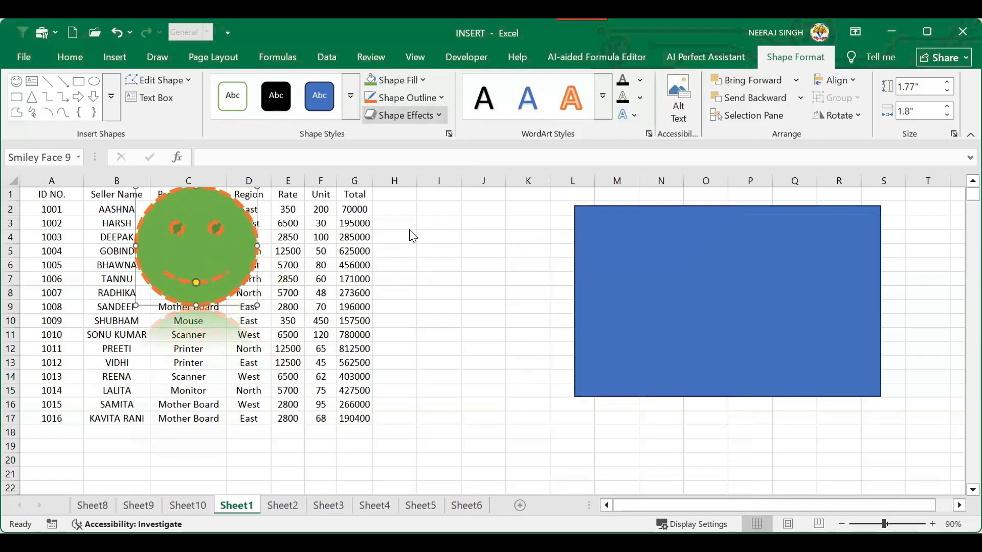
pyautogui.moveTo(417, 201)
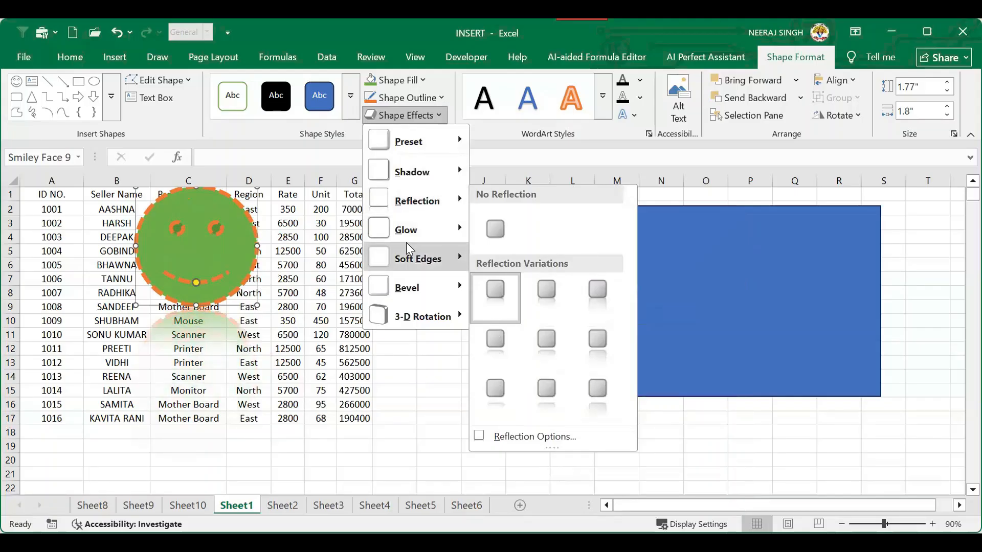
pyautogui.moveTo(414, 229)
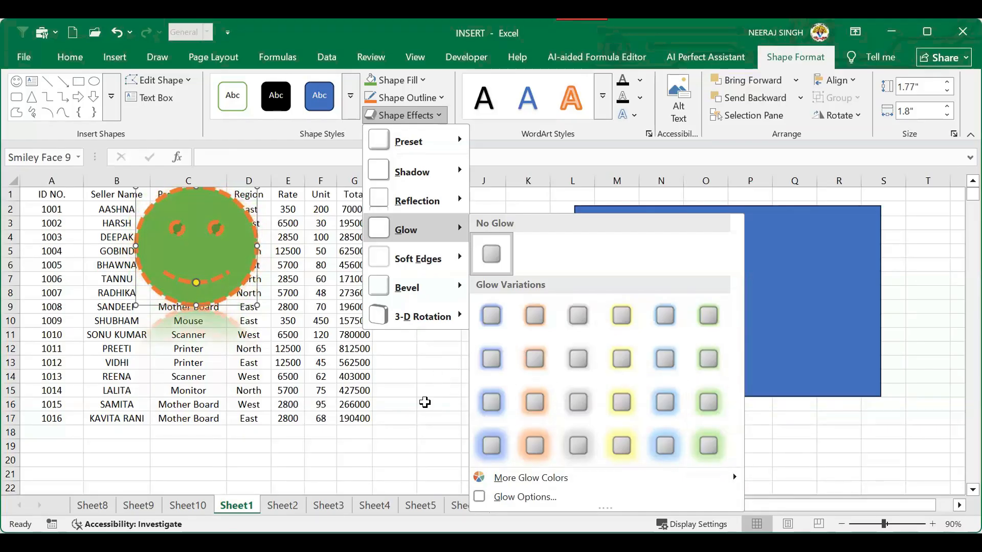
pyautogui.click(230, 256)
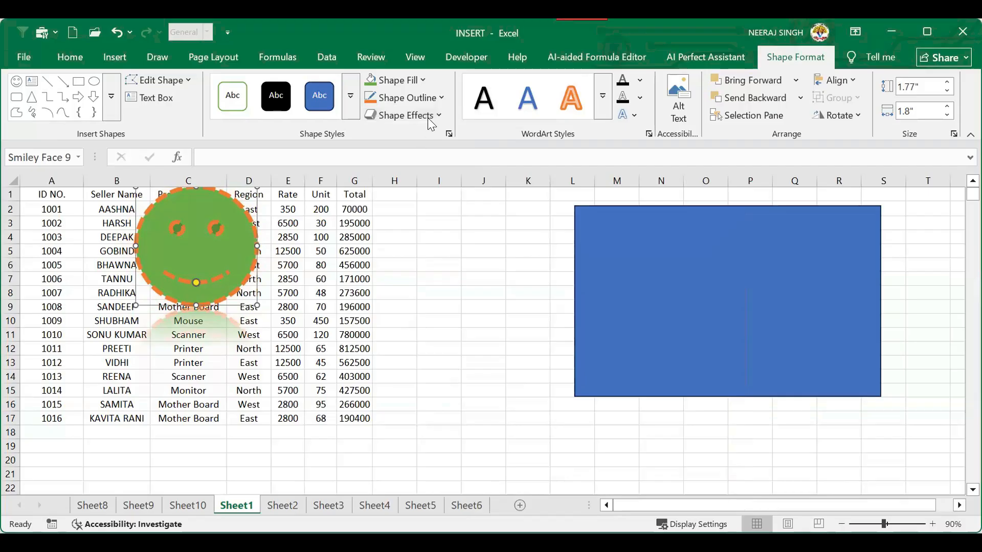
# Step: Look through the bevel, soft edges and 3-D rotation options available for the smiley face
pyautogui.click(427, 117)
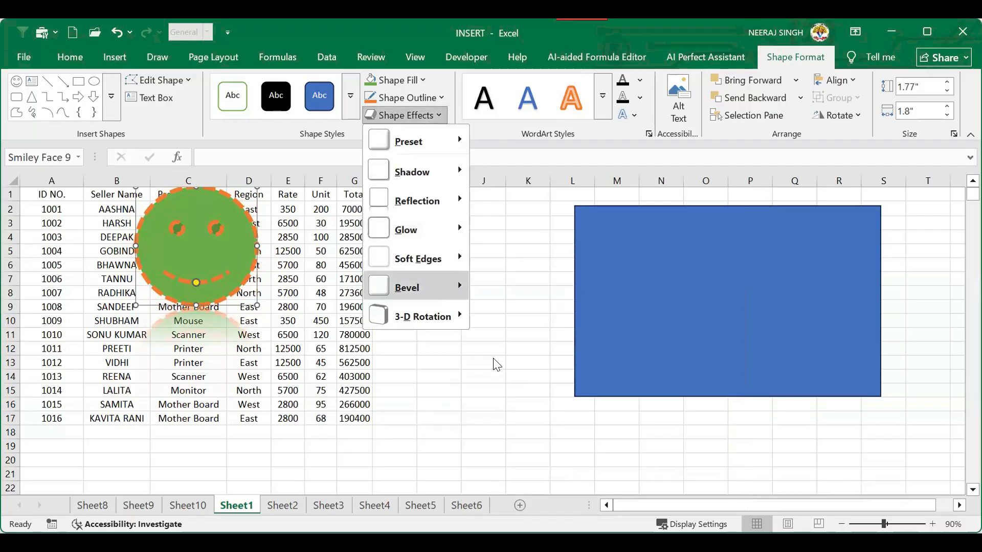
pyautogui.moveTo(418, 287)
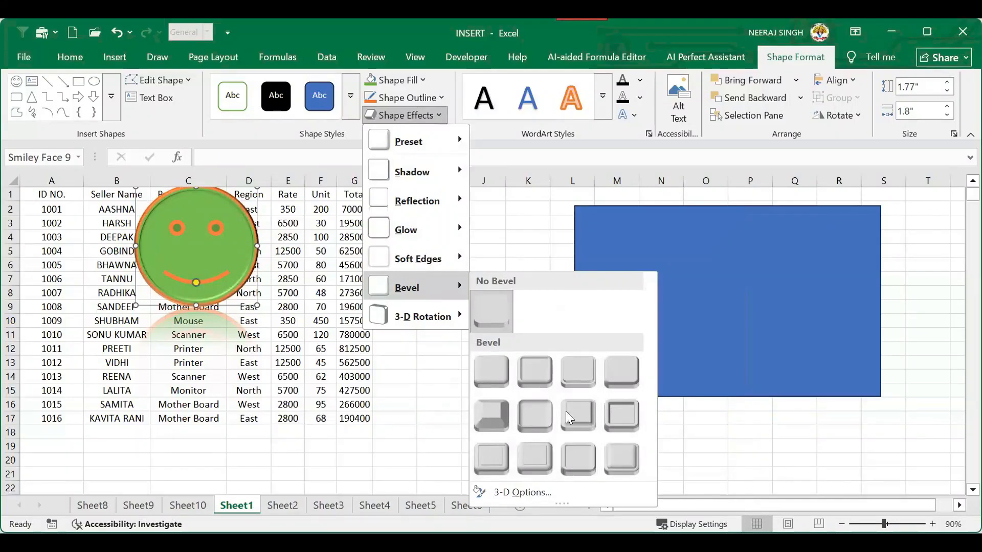
pyautogui.moveTo(438, 259)
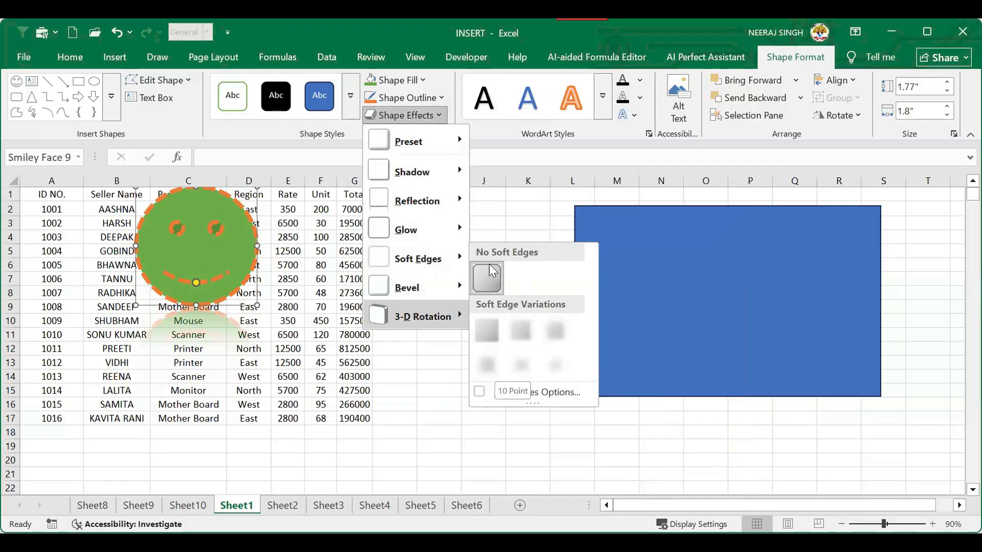
pyautogui.moveTo(423, 316)
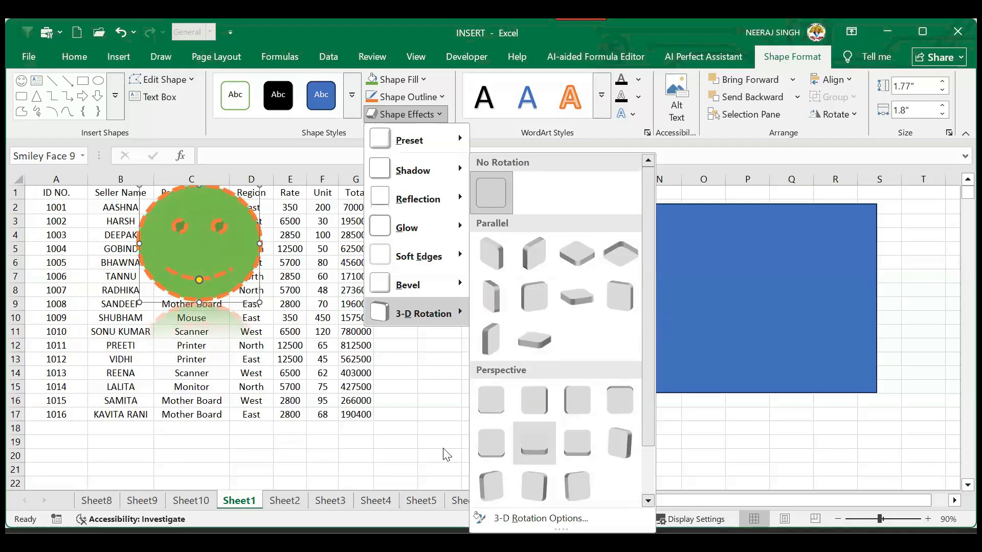
# Step: Delete the smiley face and the blue rectangle from the sheet
pyautogui.click(120, 59)
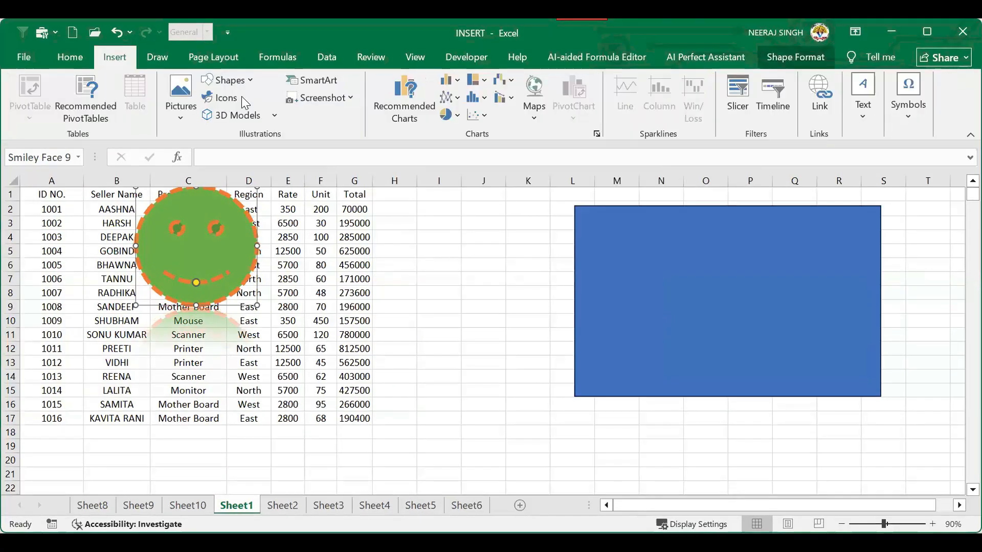
pyautogui.press('Delete')
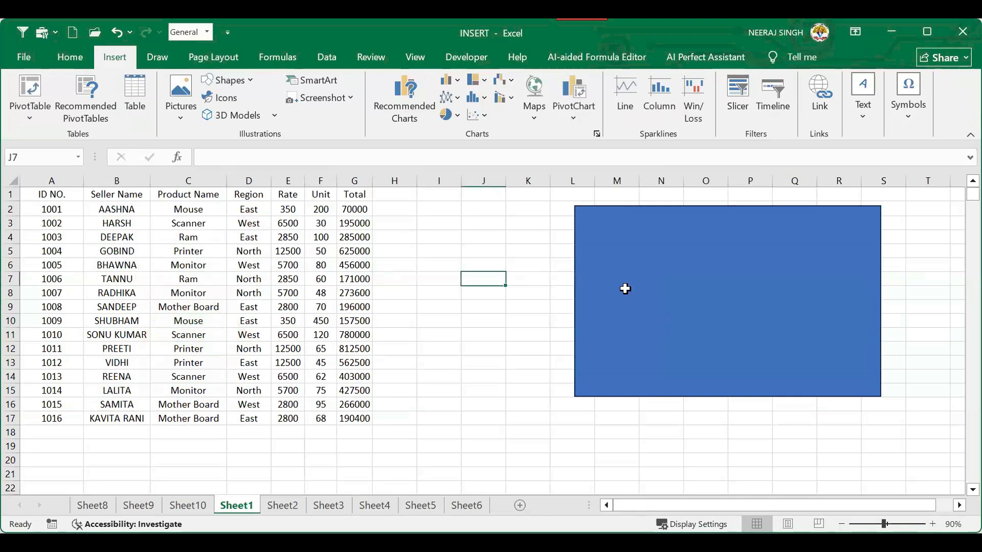
pyautogui.click(625, 287)
pyautogui.press('Delete')
# Step: Insert the crossed-out eye icon from the Accessibility category and enlarge it to about 3.19 inches square beside the sales data
pyautogui.click(236, 98)
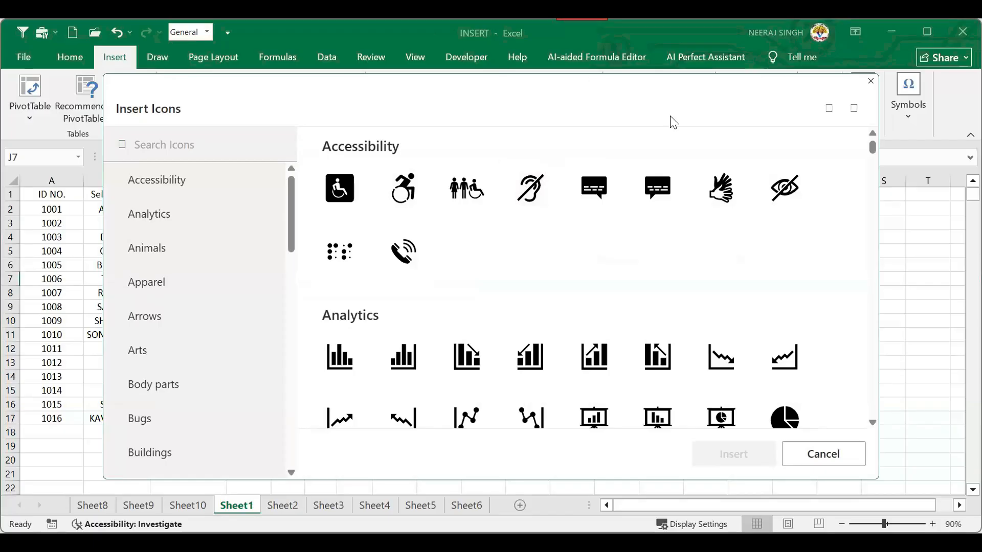
pyautogui.moveTo(670, 116); pyautogui.dragTo(585, 89)
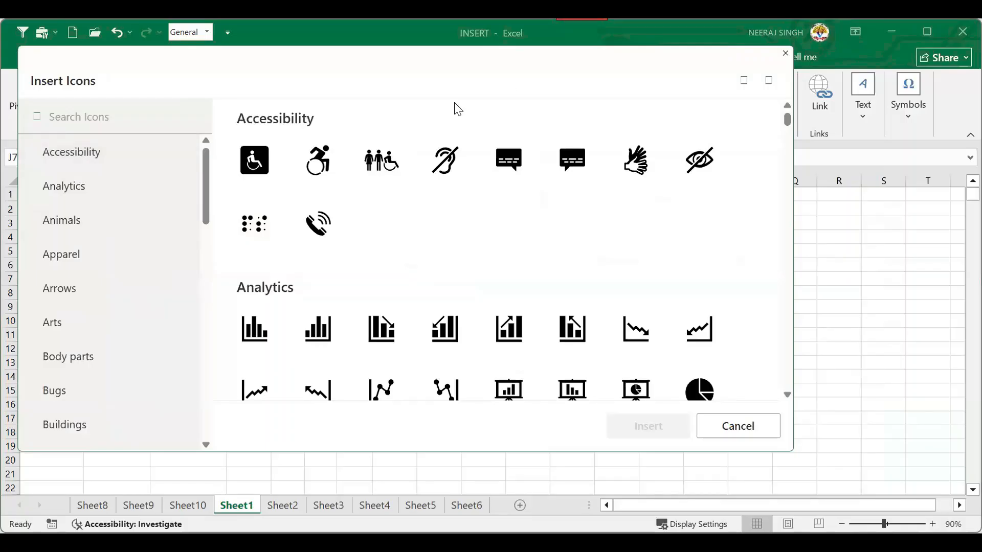
pyautogui.click(701, 165)
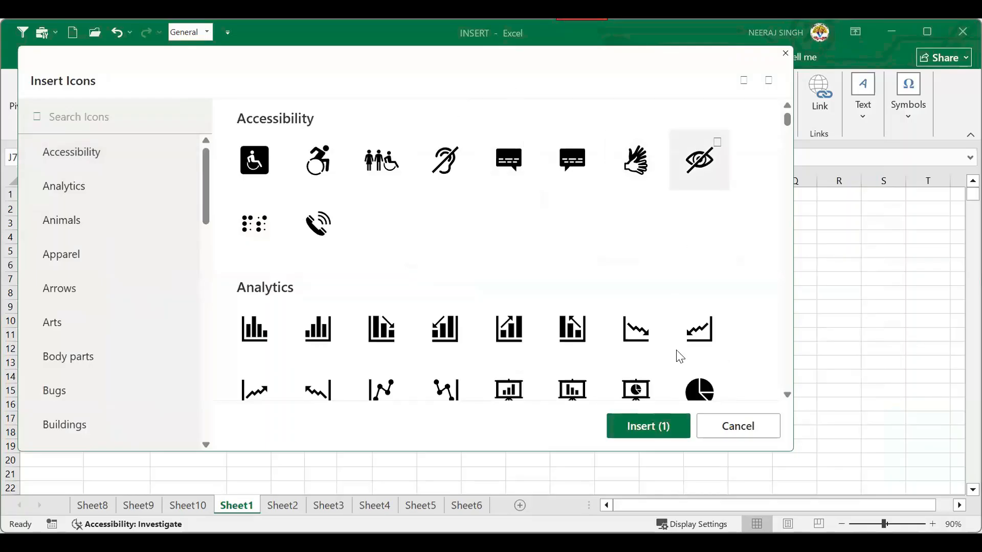
pyautogui.click(642, 427)
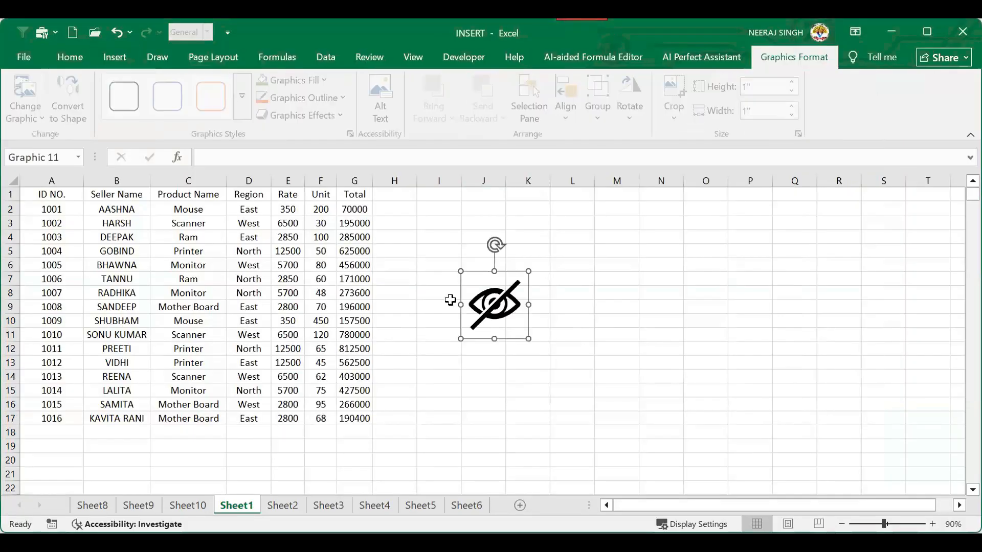
pyautogui.moveTo(450, 300); pyautogui.dragTo(375, 232)
pyautogui.moveTo(452, 270); pyautogui.dragTo(600, 403)
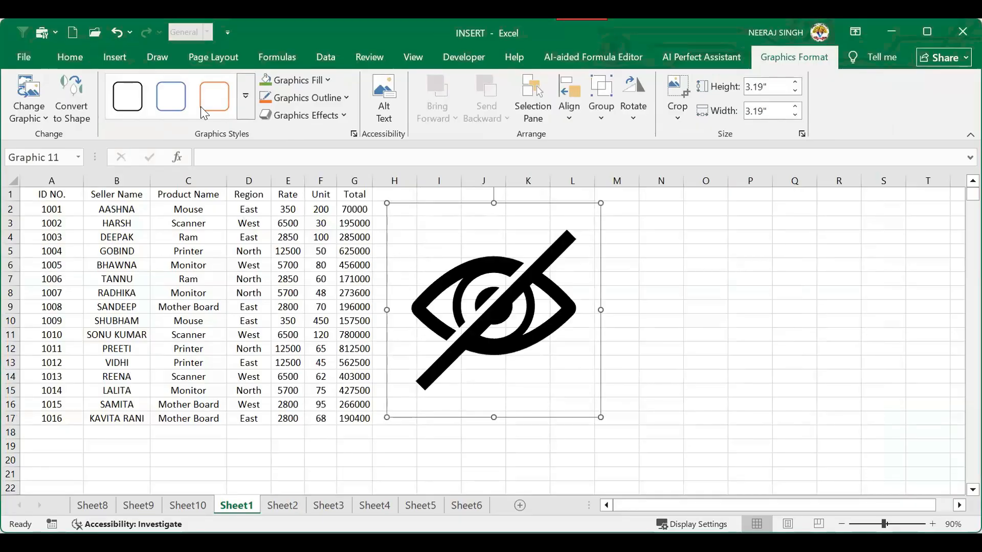
# Step: Browse the icon library's categories, including Analytics, Animals, Apparel, Arrows and Arts
pyautogui.click(108, 58)
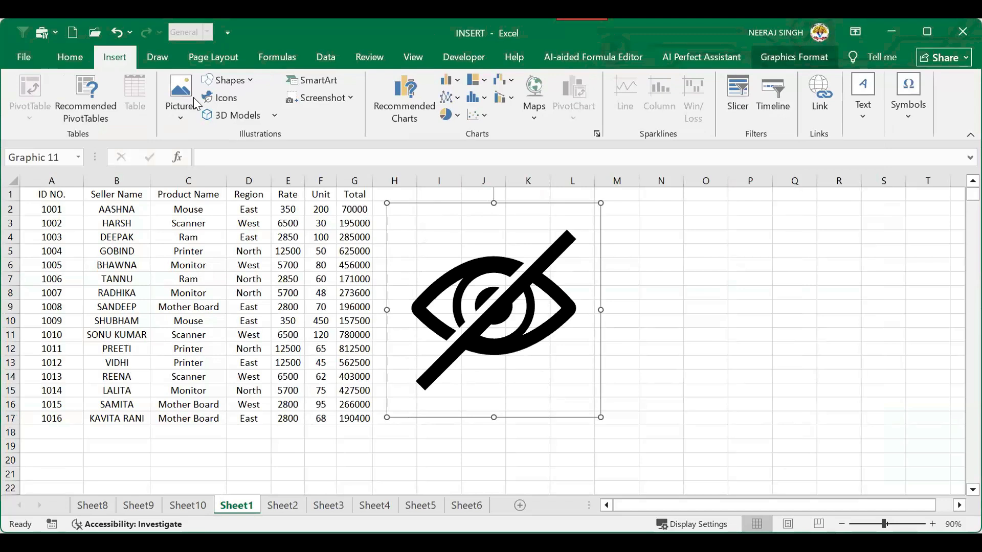
pyautogui.click(237, 104)
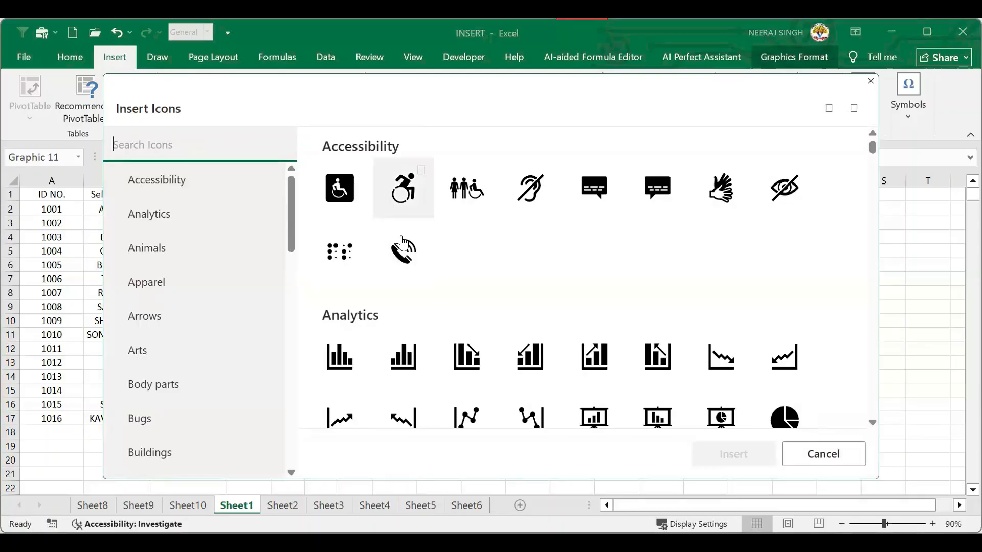
pyautogui.scroll(-5, 481, 289)
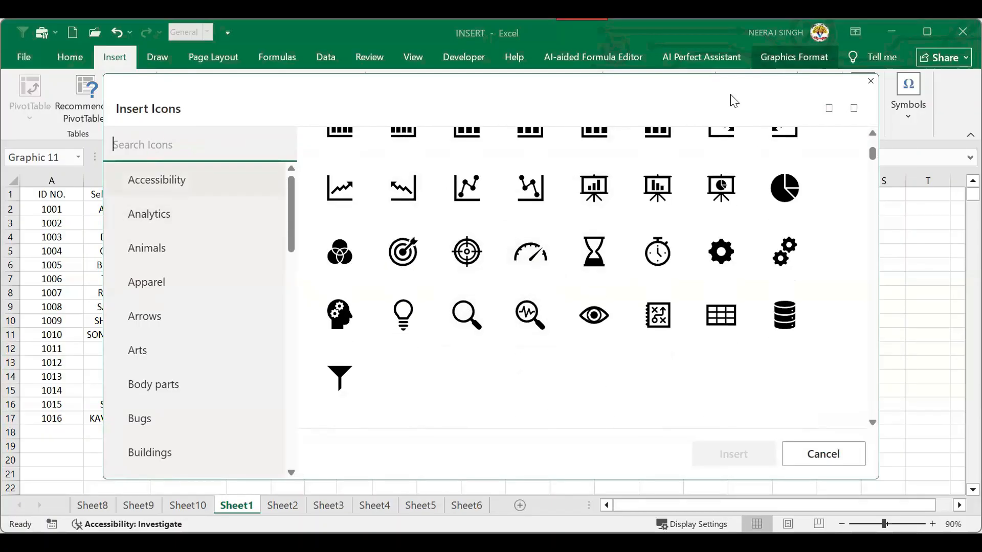
pyautogui.scroll(-1, 680, 358)
pyautogui.scroll(4, 619, 325)
pyautogui.scroll(-8, 616, 325)
pyautogui.scroll(2, 503, 282)
pyautogui.scroll(-1, 571, 305)
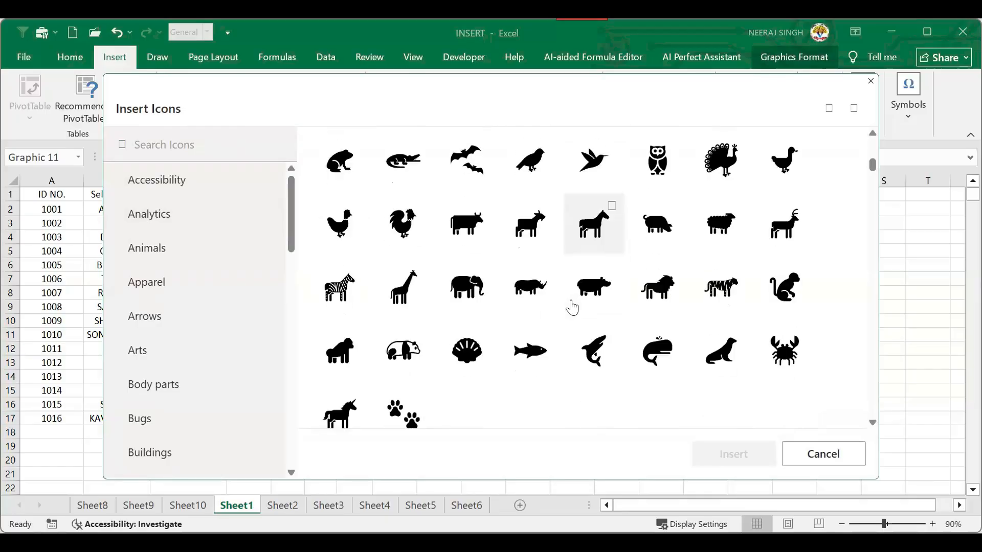
pyautogui.scroll(-4, 506, 332)
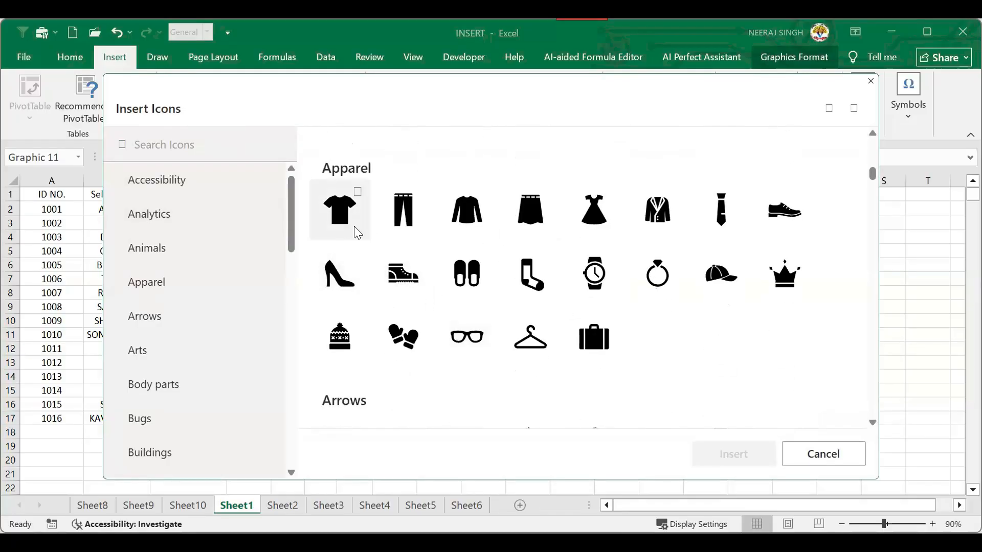
pyautogui.scroll(1, 475, 259)
pyautogui.scroll(-1, 502, 306)
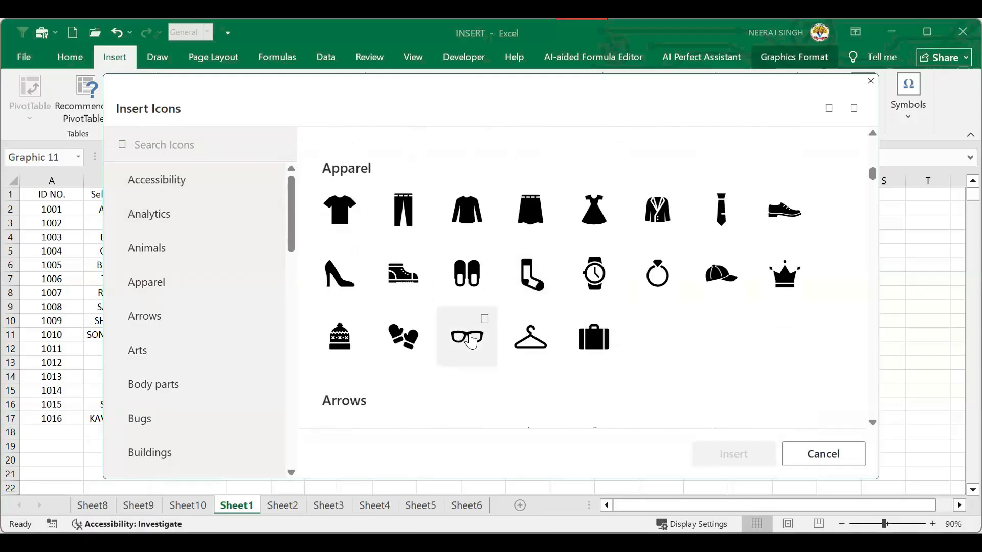
pyautogui.scroll(-6, 475, 345)
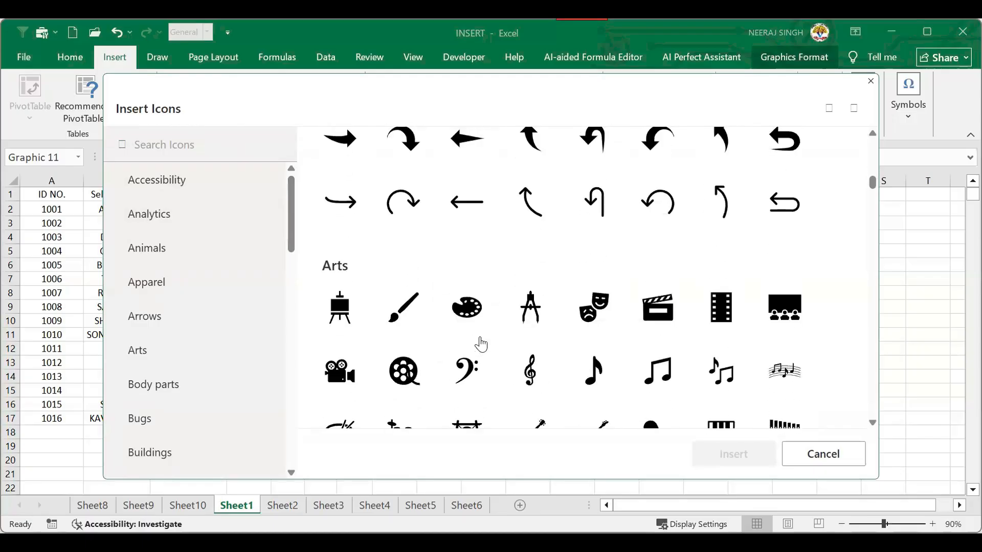
pyautogui.scroll(-8, 593, 286)
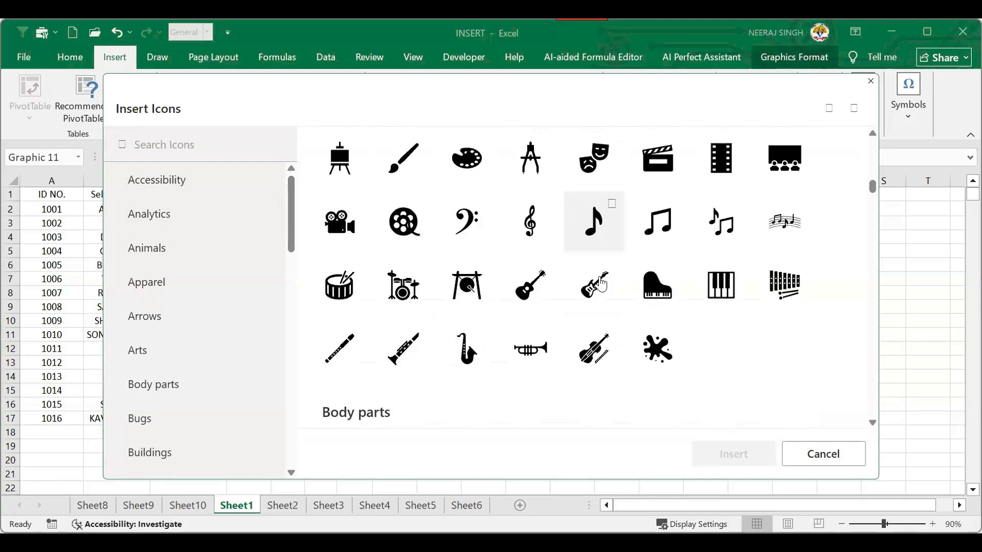
pyautogui.scroll(-3, 500, 308)
pyautogui.scroll(3, 449, 270)
# Step: Insert the skeleton icon from the Body parts category, move it beside the Total column and enlarge it to about 1.36 inches square
pyautogui.click(402, 205)
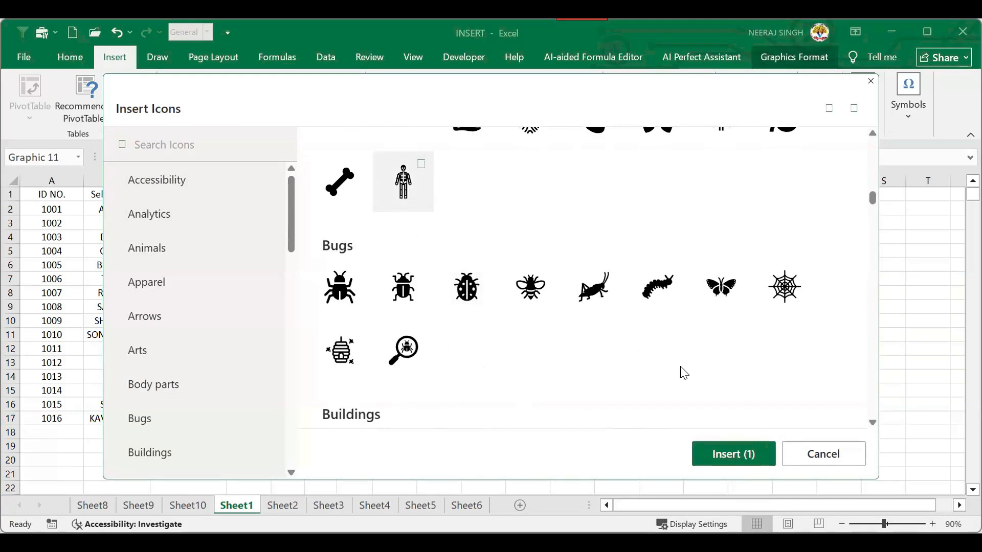
pyautogui.scroll(-3, 596, 314)
pyautogui.scroll(-5, 573, 325)
pyautogui.scroll(1, 542, 333)
pyautogui.scroll(-4, 544, 332)
pyautogui.scroll(-3, 545, 332)
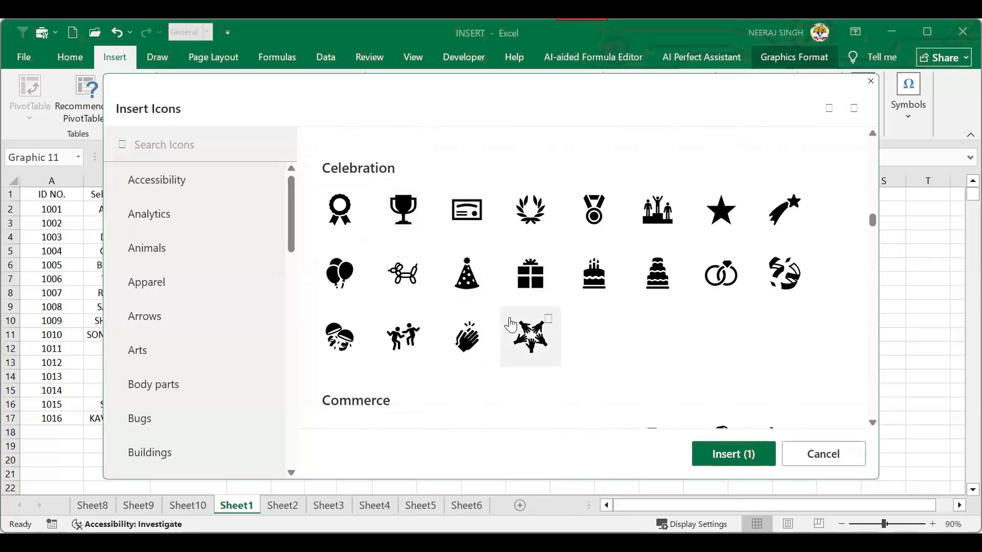
pyautogui.scroll(-4, 508, 326)
pyautogui.click(715, 457)
pyautogui.moveTo(494, 295); pyautogui.dragTo(392, 243)
pyautogui.moveTo(426, 272); pyautogui.dragTo(448, 296)
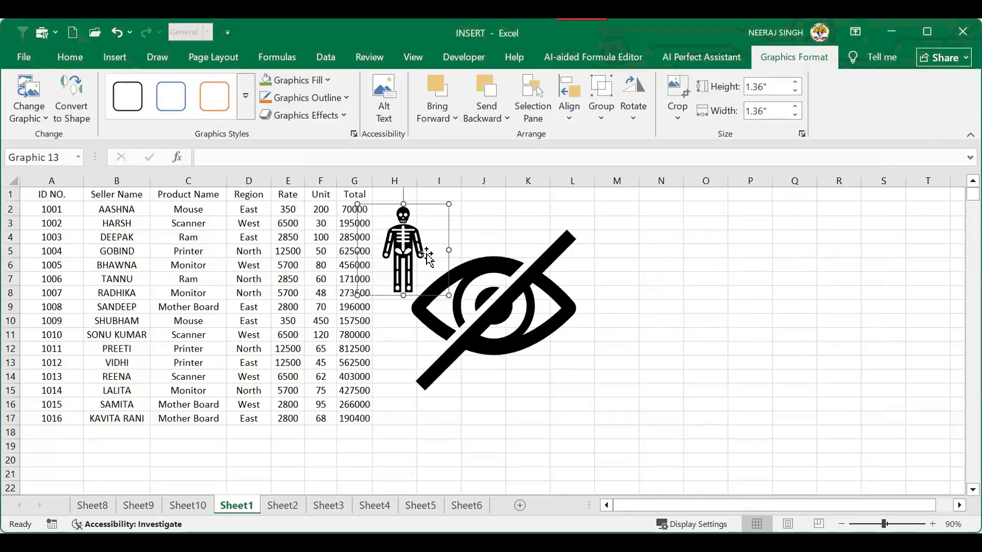
# Step: Delete the skeleton and crossed-out eye icons from the sheet
pyautogui.press('Delete')
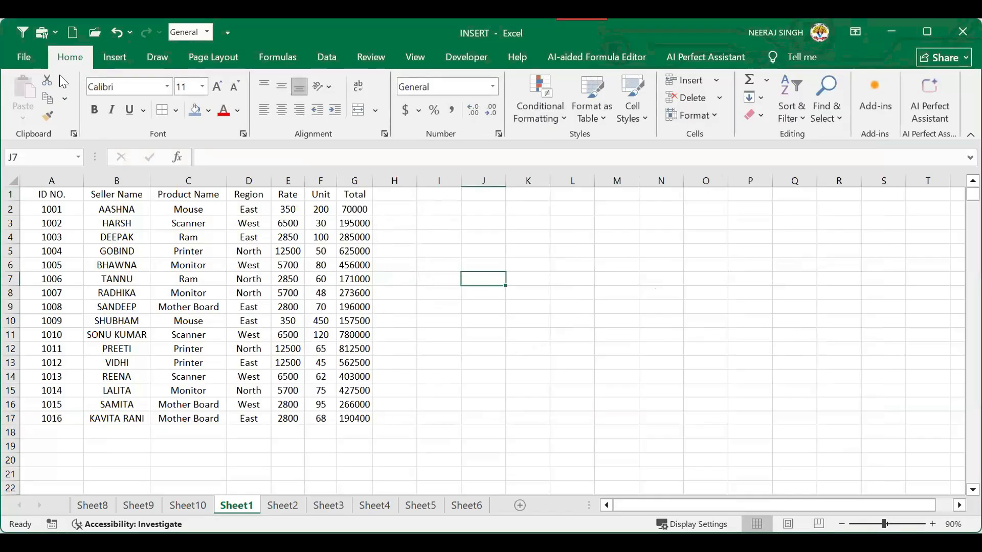
# Step: Insert the dog from the All Animated Models category of the online 3D models and place it beside the Total column
pyautogui.click(118, 60)
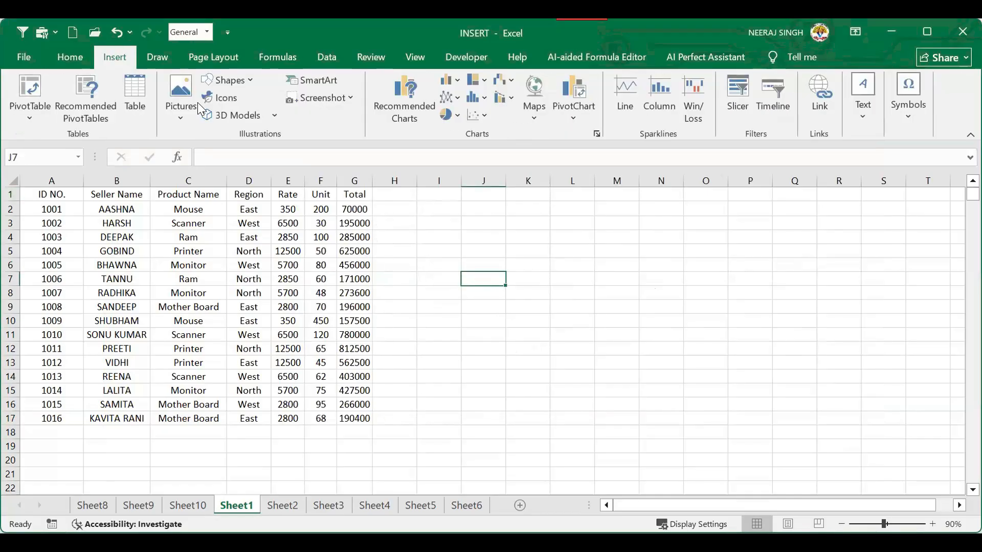
pyautogui.click(241, 113)
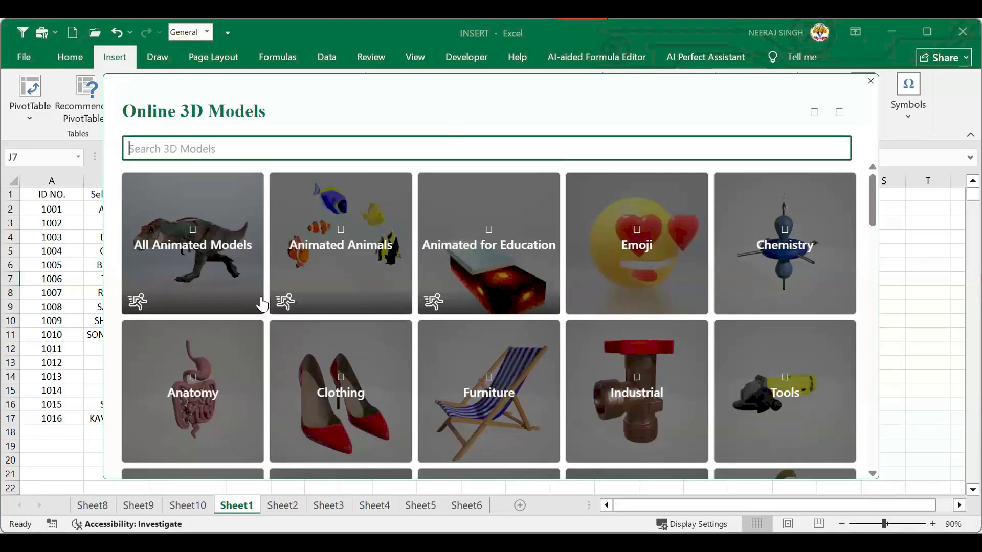
pyautogui.click(227, 258)
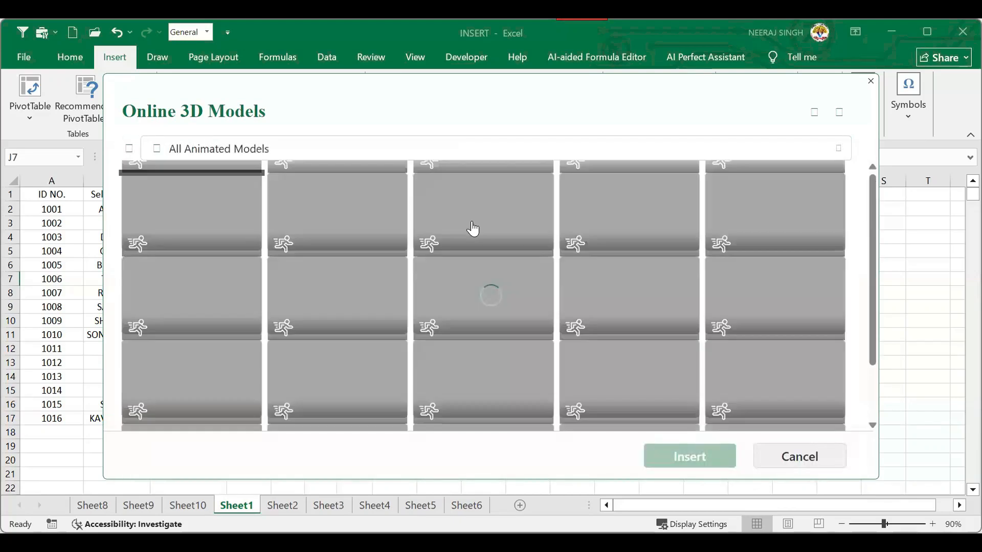
pyautogui.scroll(-2, 404, 307)
pyautogui.scroll(2, 358, 327)
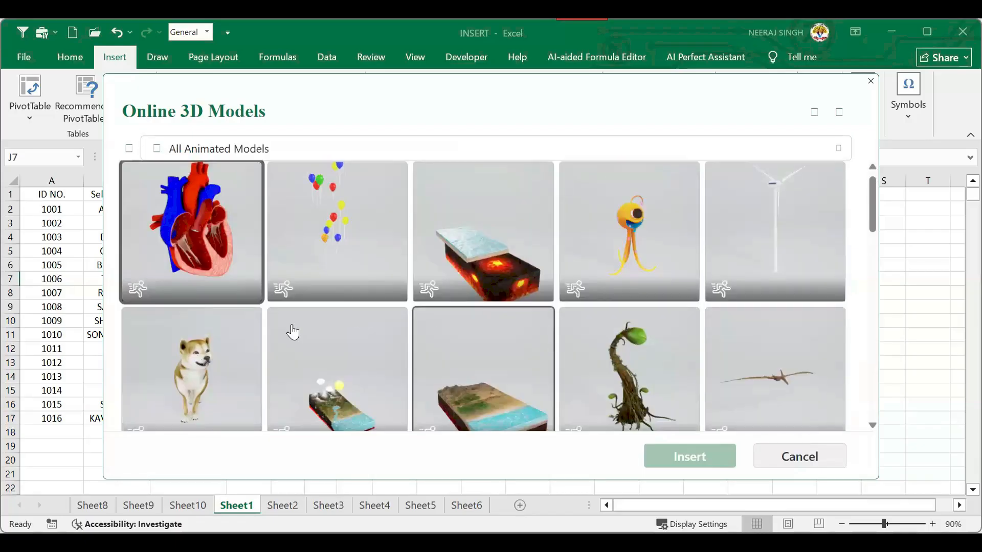
pyautogui.click(178, 360)
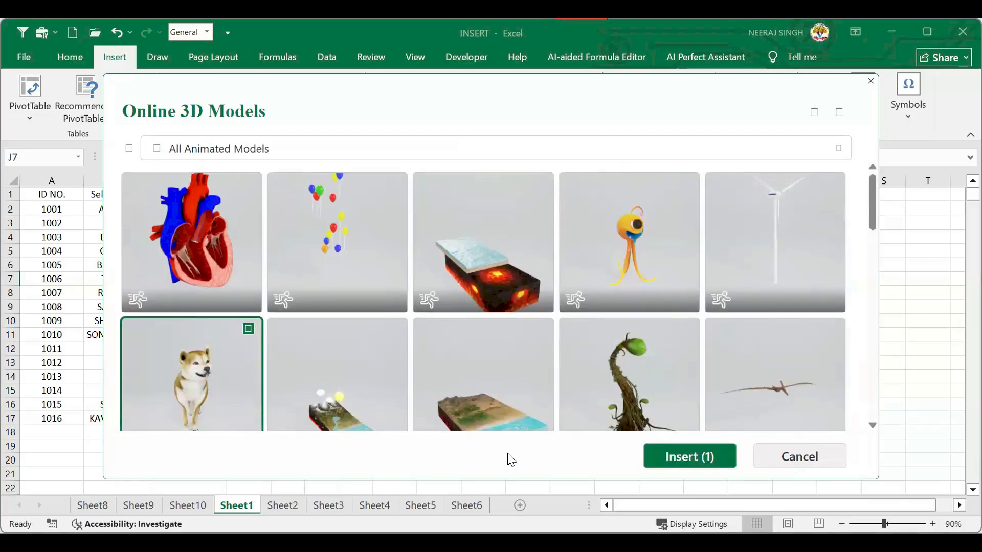
pyautogui.click(687, 464)
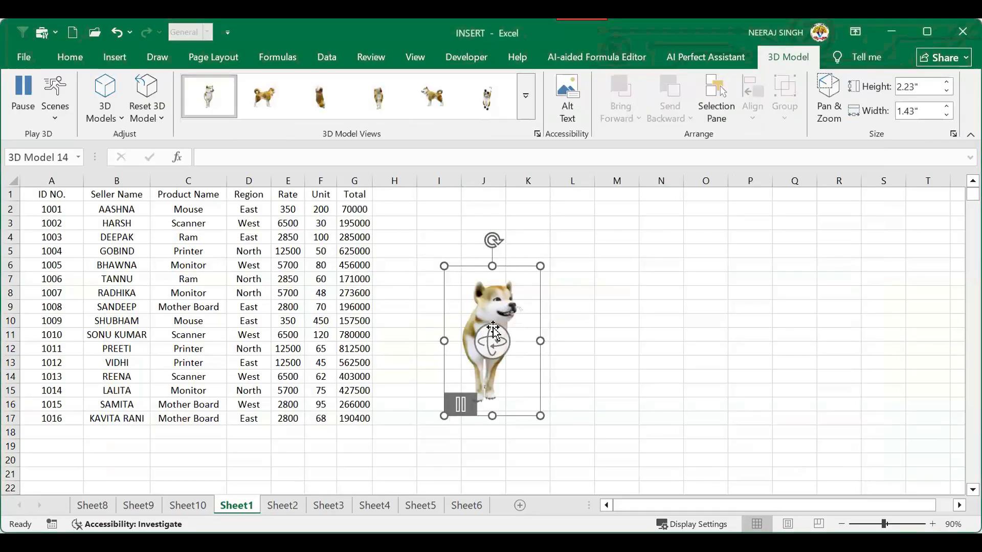
pyautogui.moveTo(497, 269); pyautogui.dragTo(426, 236)
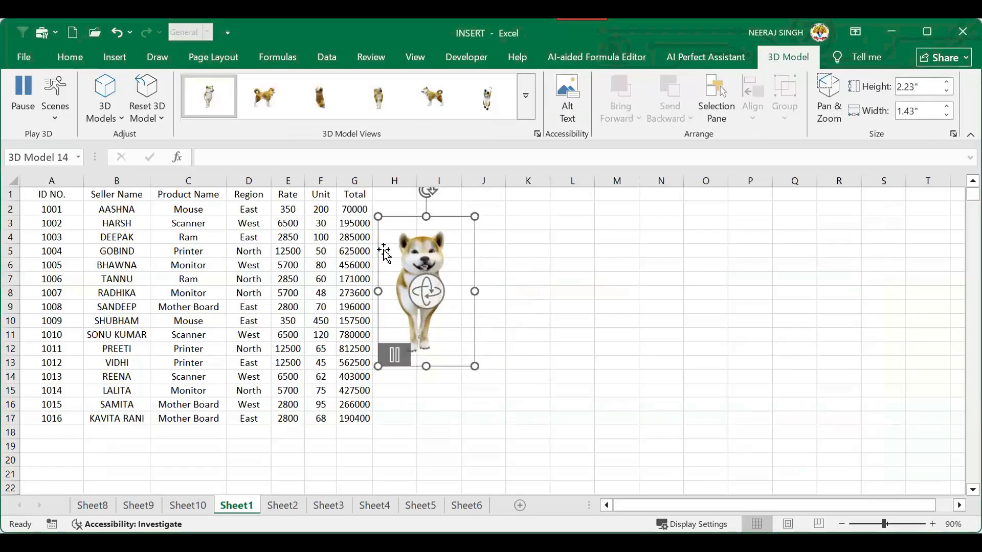
# Step: Pause and resume the dog model's animation, and rotate the model in 3D to show its back from above
pyautogui.click(23, 94)
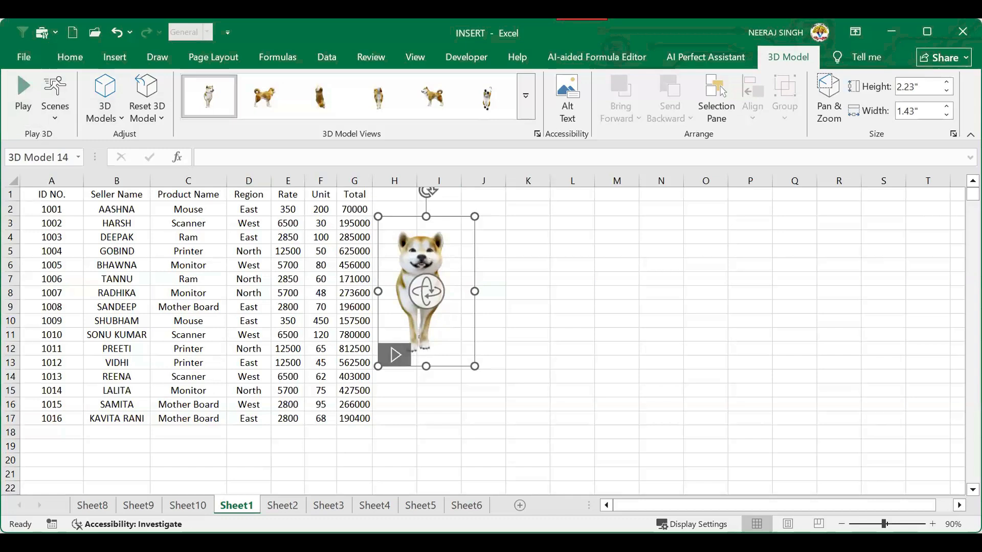
pyautogui.click(23, 95)
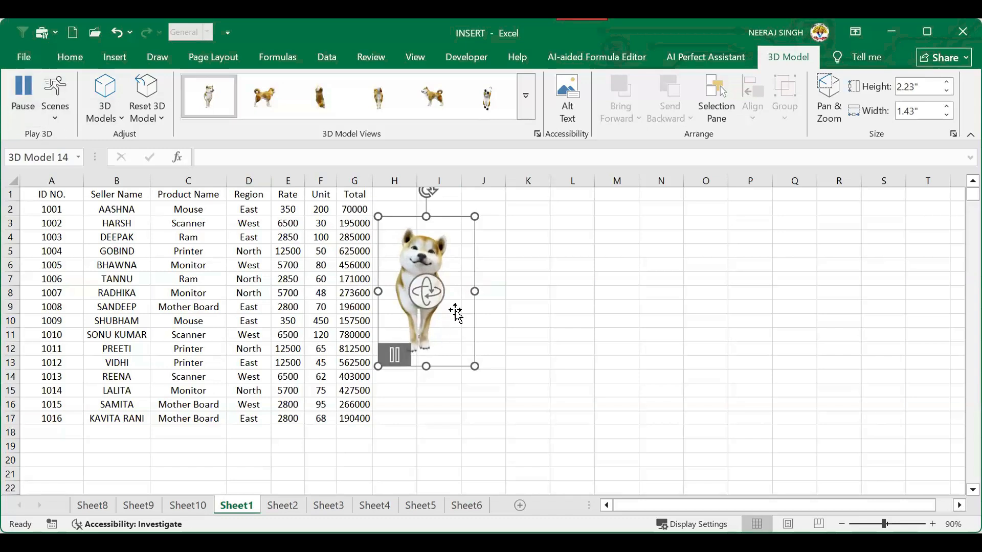
pyautogui.moveTo(435, 289); pyautogui.dragTo(477, 228)
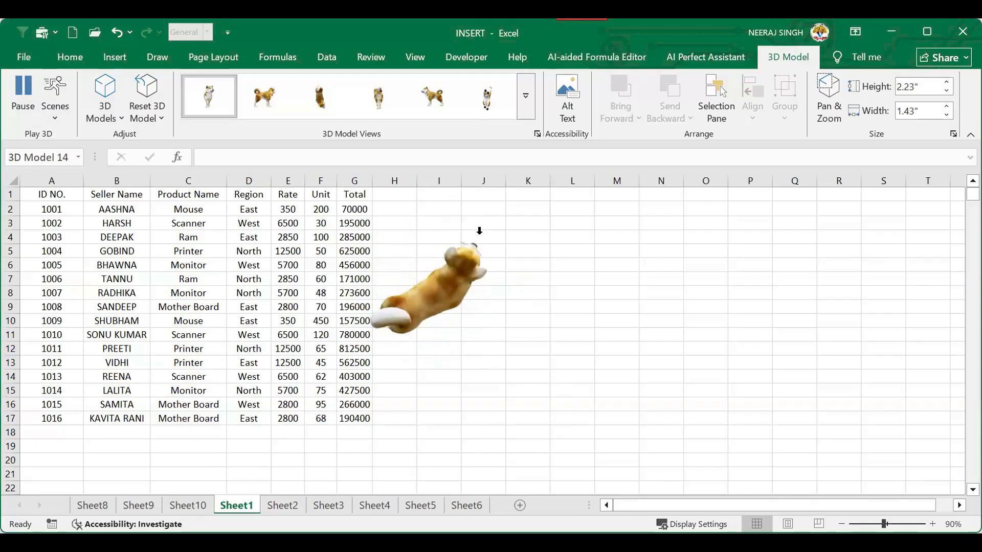
# Step: Apply the third and second preset views to the dog model and return it to the first, front-facing view
pyautogui.click(321, 100)
pyautogui.click(265, 96)
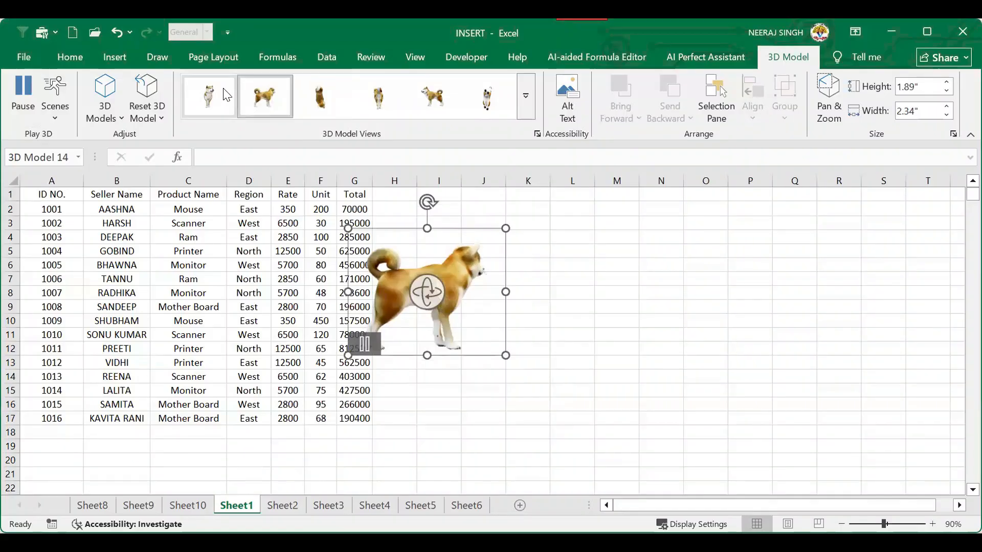
pyautogui.click(227, 96)
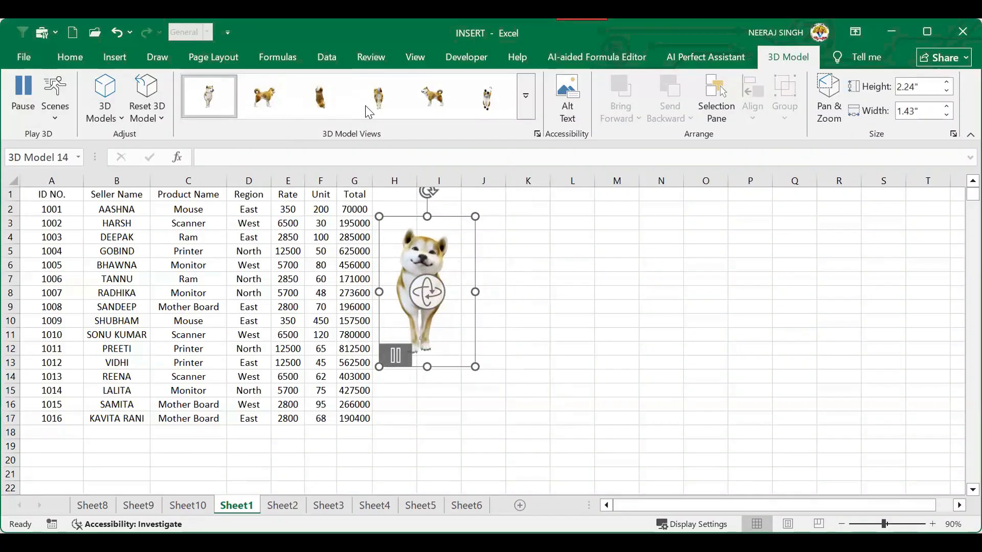
# Step: Apply the fourth, fifth and sixth preset views to the dog model
pyautogui.click(381, 97)
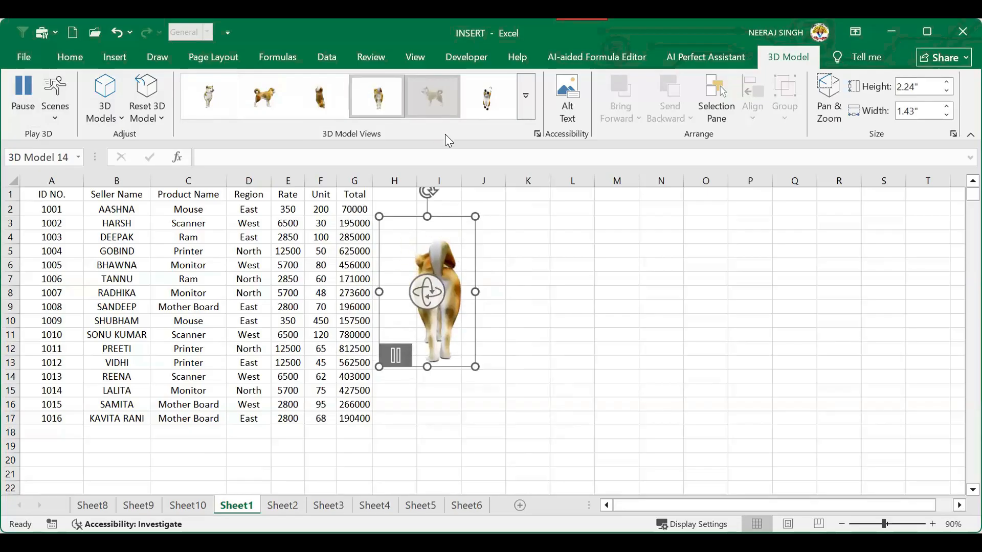
pyautogui.click(432, 97)
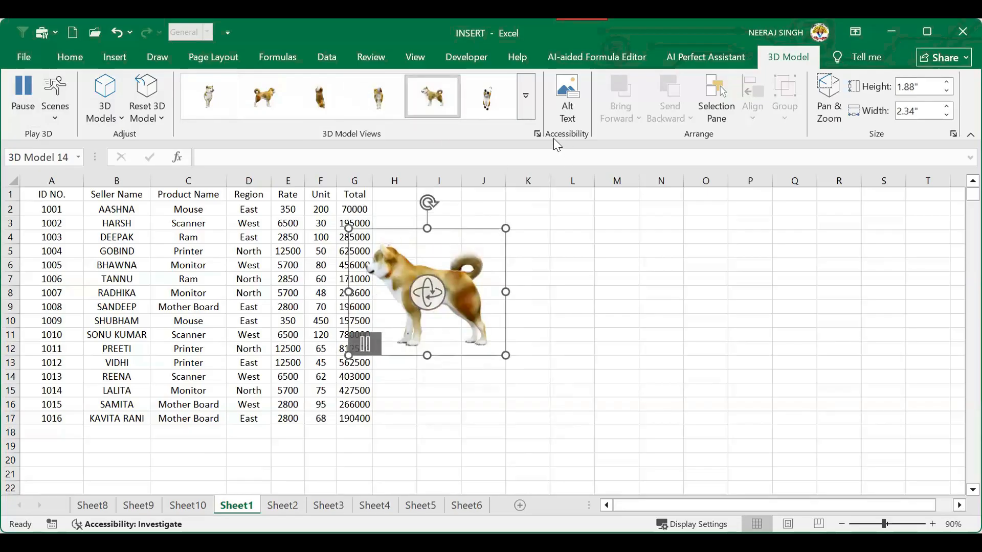
pyautogui.click(487, 97)
# Step: Rotate the dog model in 3D to a front-facing angle and delete it from the sheet
pyautogui.moveTo(428, 293); pyautogui.dragTo(458, 370)
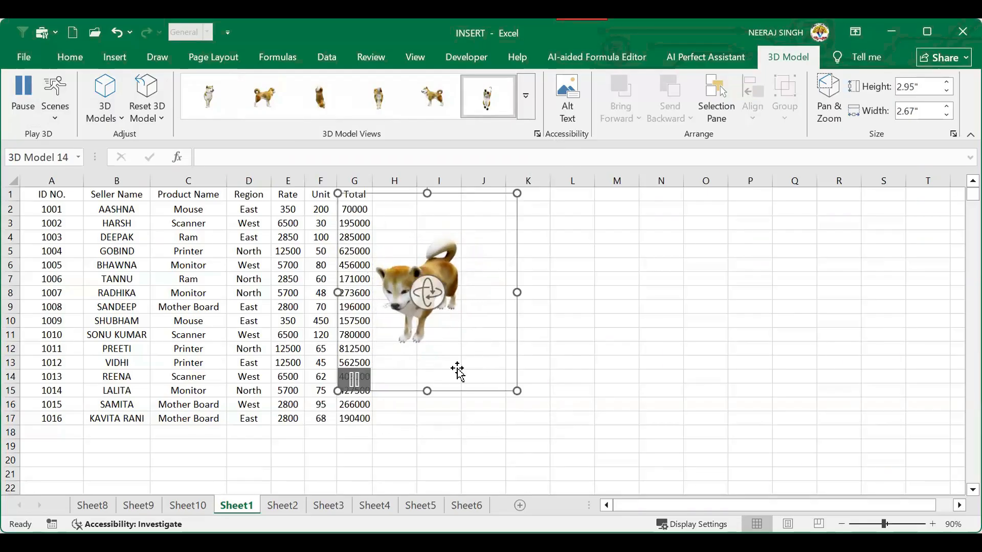
pyautogui.moveTo(429, 299); pyautogui.dragTo(517, 357)
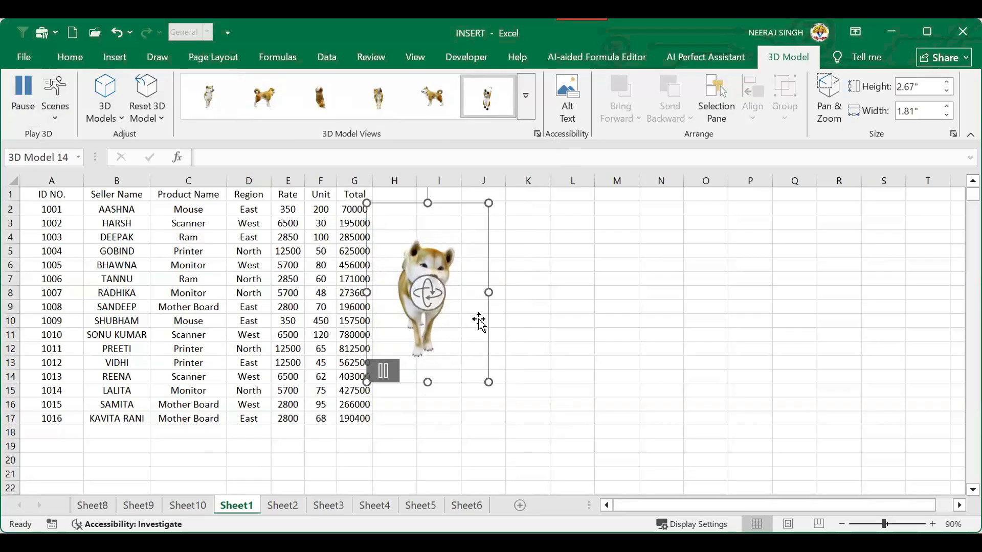
pyautogui.press('Delete')
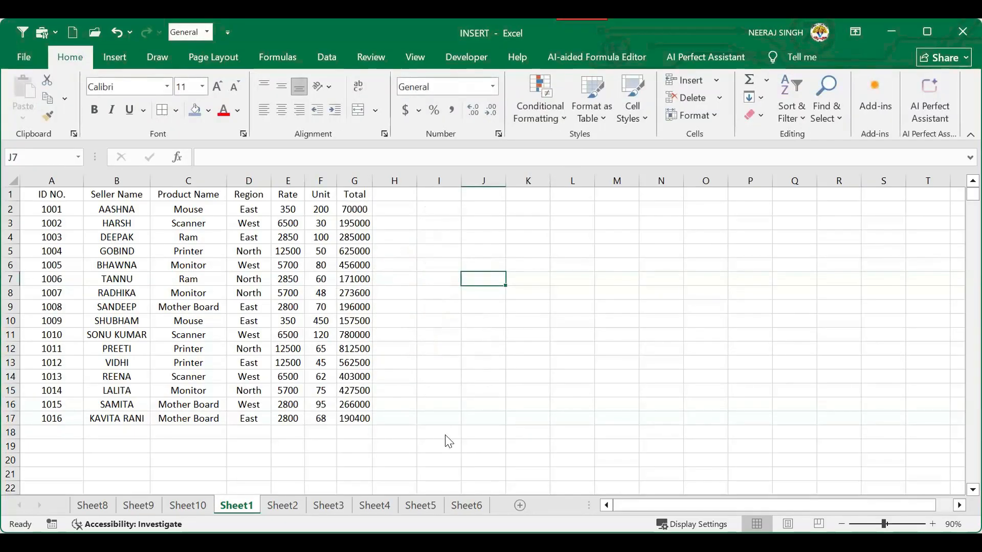
# Step: Insert the bee from the Animated Animals category of the online 3D models
pyautogui.hotkey('alt', 'n')
pyautogui.click(259, 118)
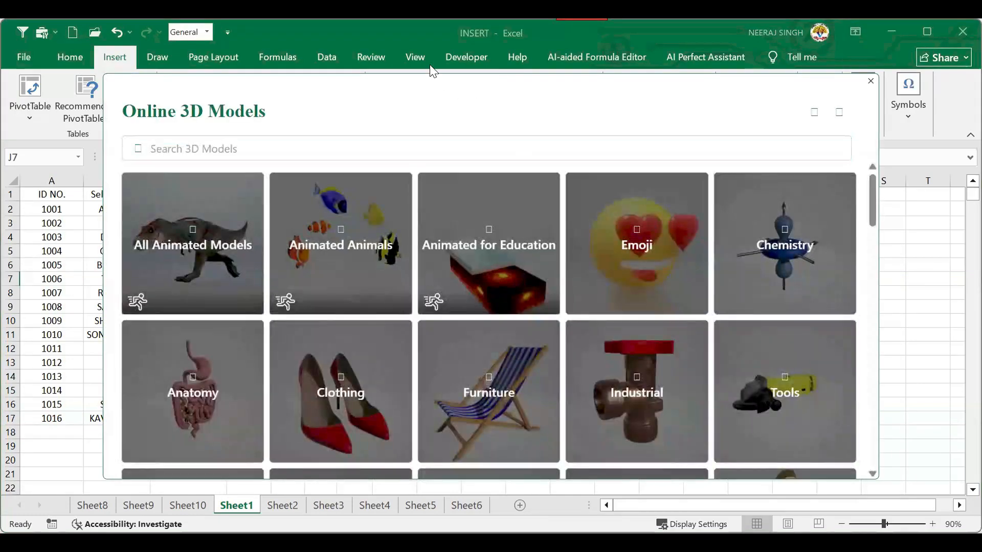
pyautogui.click(352, 217)
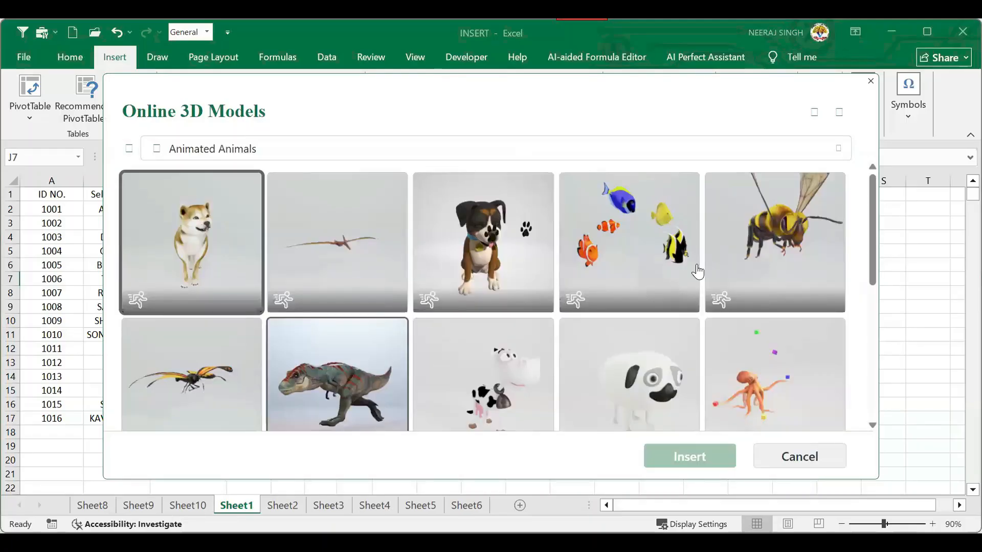
pyautogui.click(775, 232)
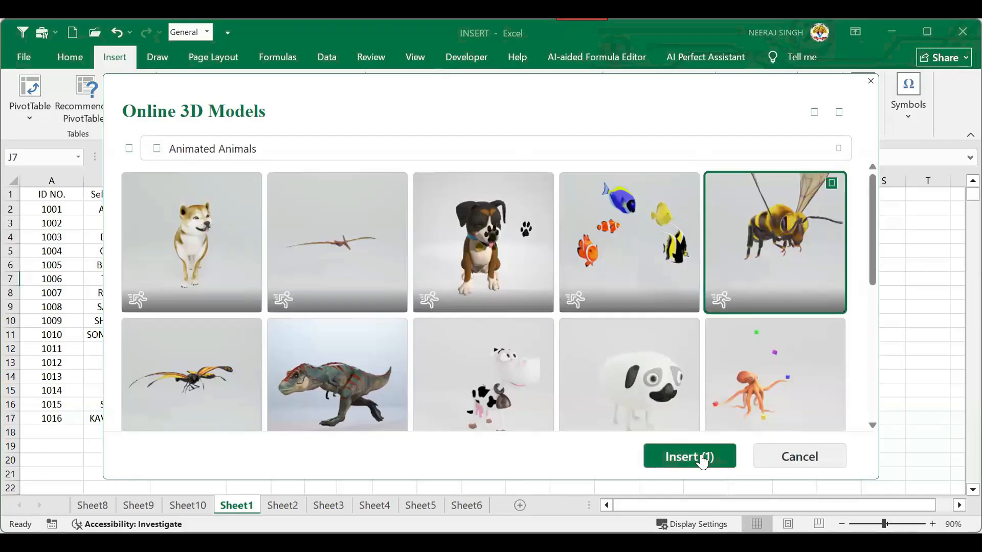
pyautogui.click(702, 461)
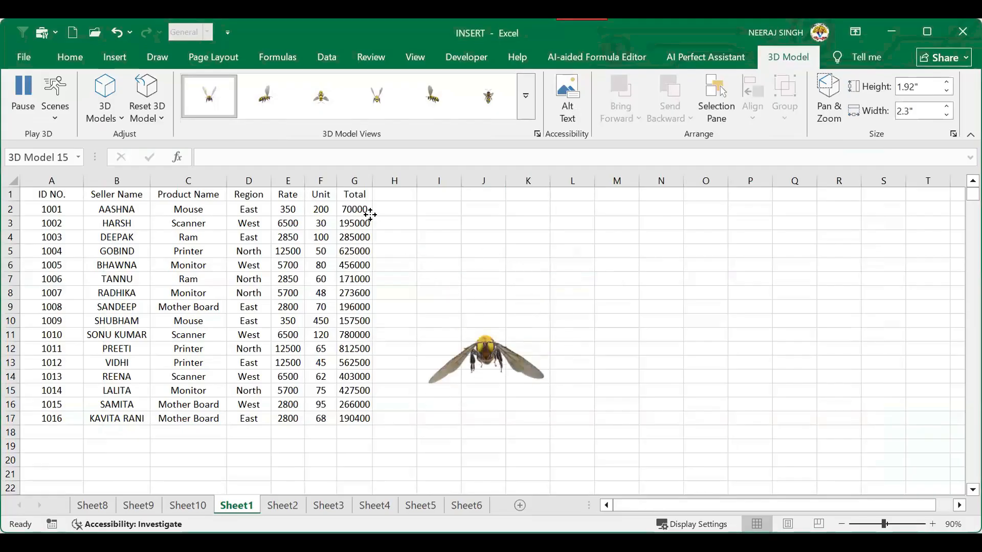
# Step: Apply the second, third, fourth and fifth preset views to the bee model
pyautogui.click(249, 97)
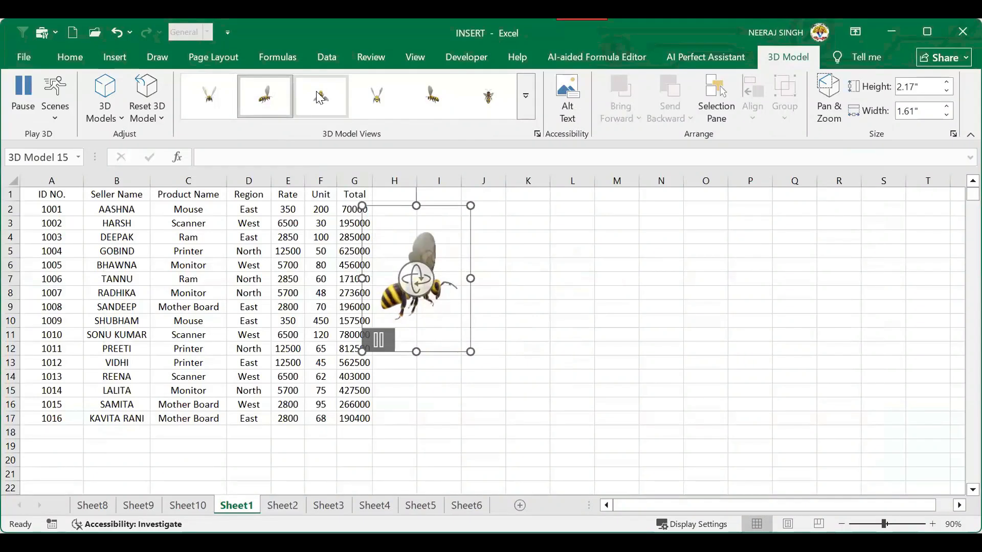
pyautogui.click(317, 94)
pyautogui.click(378, 102)
pyautogui.click(433, 102)
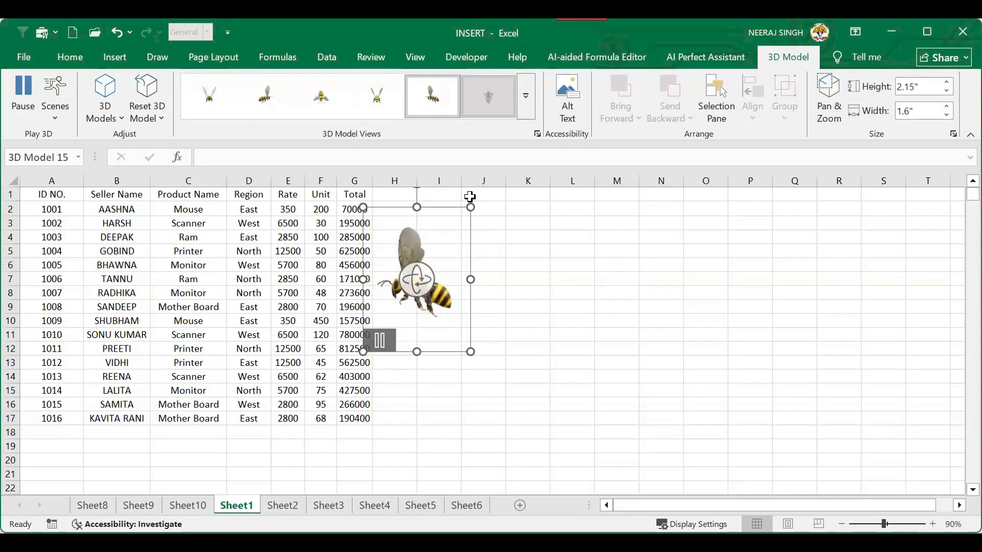
# Step: Rotate the bee model in 3D to view it from several angles
pyautogui.moveTo(418, 279); pyautogui.dragTo(344, 230)
pyautogui.moveTo(496, 380); pyautogui.dragTo(569, 364)
pyautogui.moveTo(417, 279); pyautogui.dragTo(458, 333)
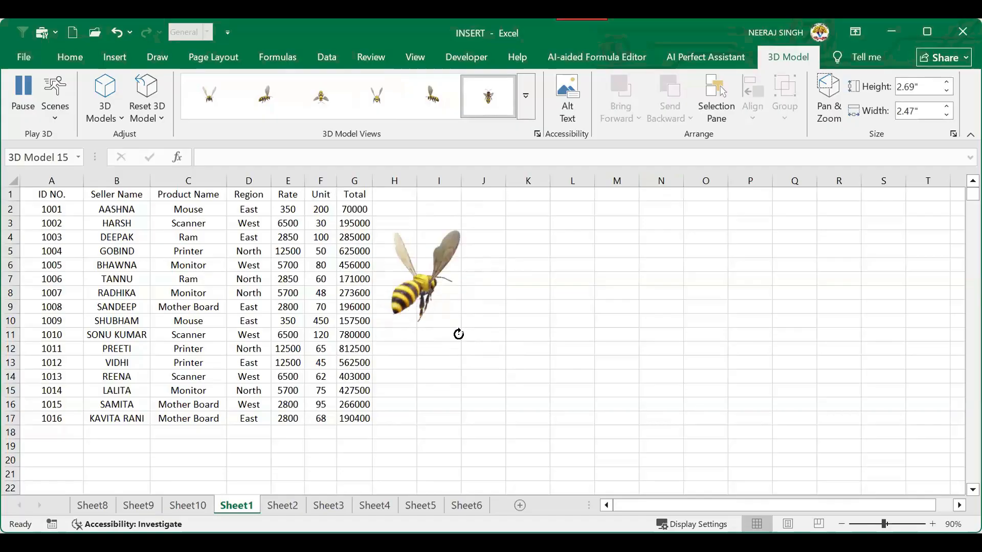
pyautogui.moveTo(605, 286); pyautogui.dragTo(416, 286)
# Step: Enlarge and turn the bee model beside the Total column, and delete it from the sheet
pyautogui.moveTo(506, 369); pyautogui.dragTo(610, 472)
pyautogui.moveTo(485, 372); pyautogui.dragTo(563, 385)
pyautogui.moveTo(466, 330); pyautogui.dragTo(524, 322)
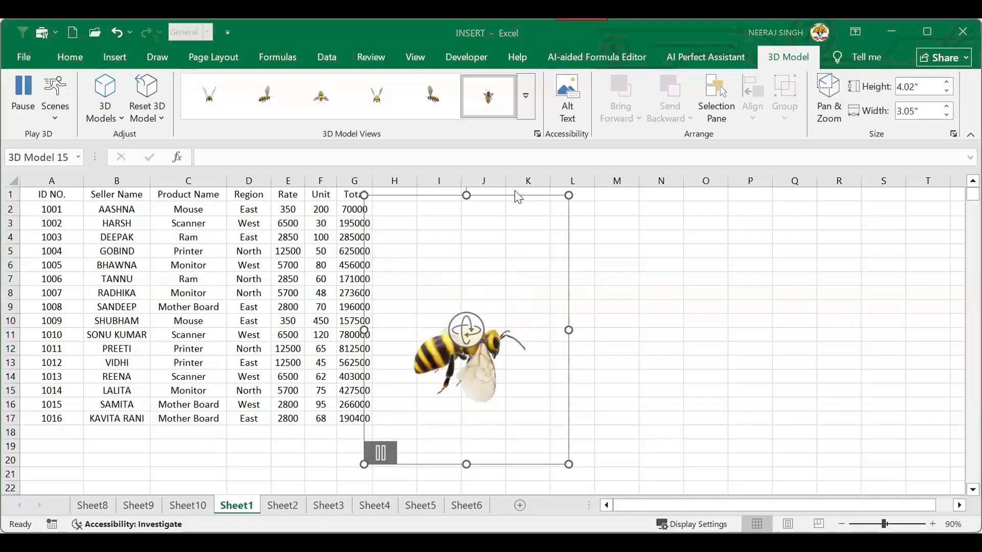
pyautogui.click(563, 213)
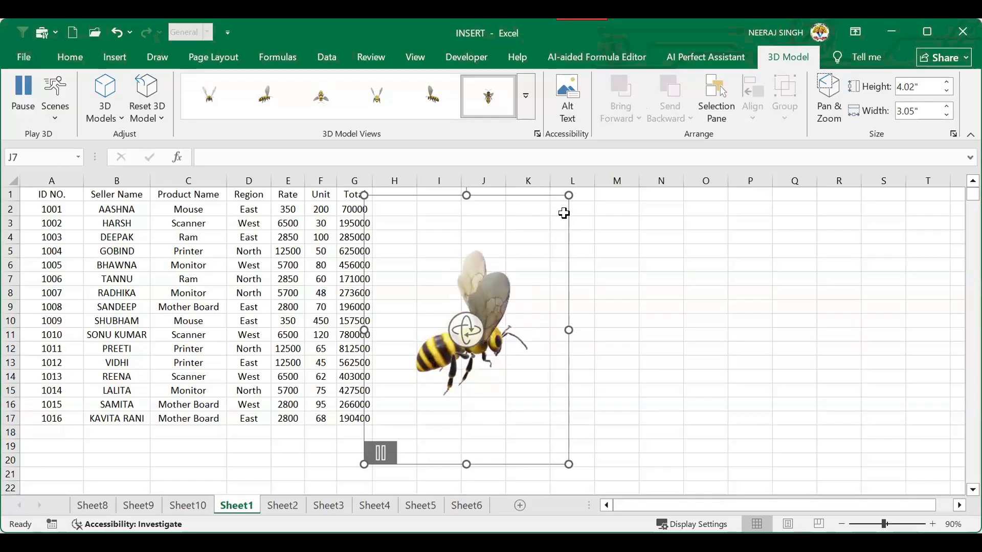
# Step: Open the SmartArt graphic chooser and look through its List, Process and All layouts
pyautogui.click(116, 57)
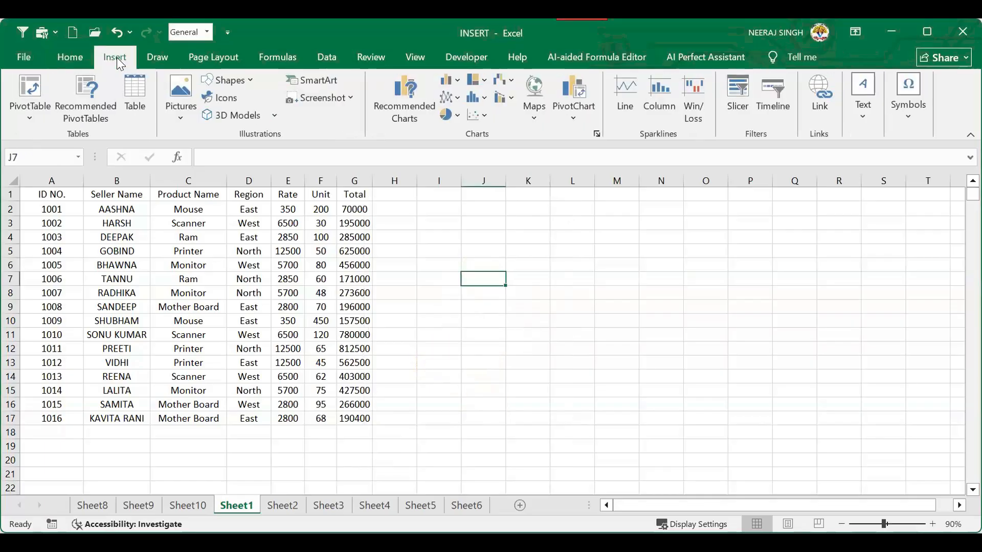
pyautogui.click(311, 81)
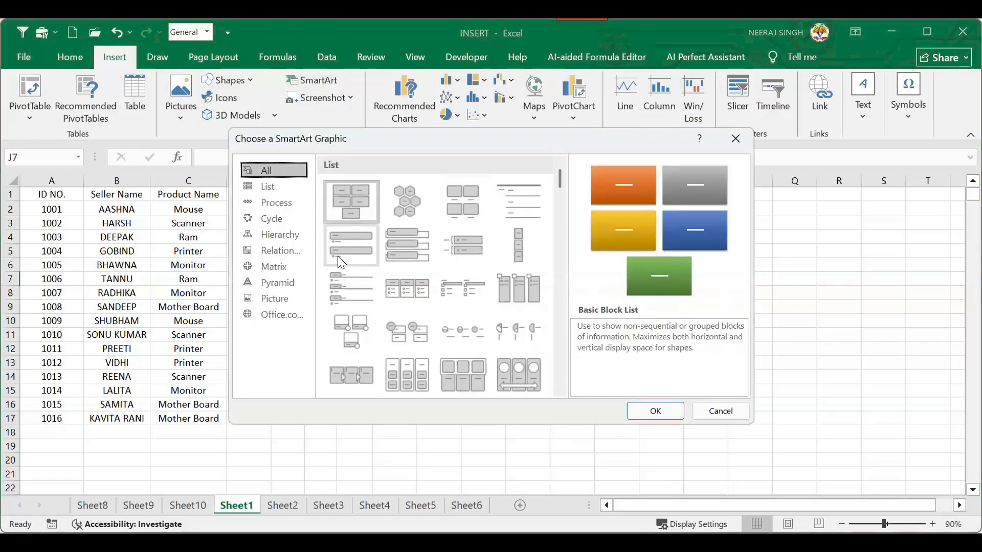
pyautogui.click(274, 190)
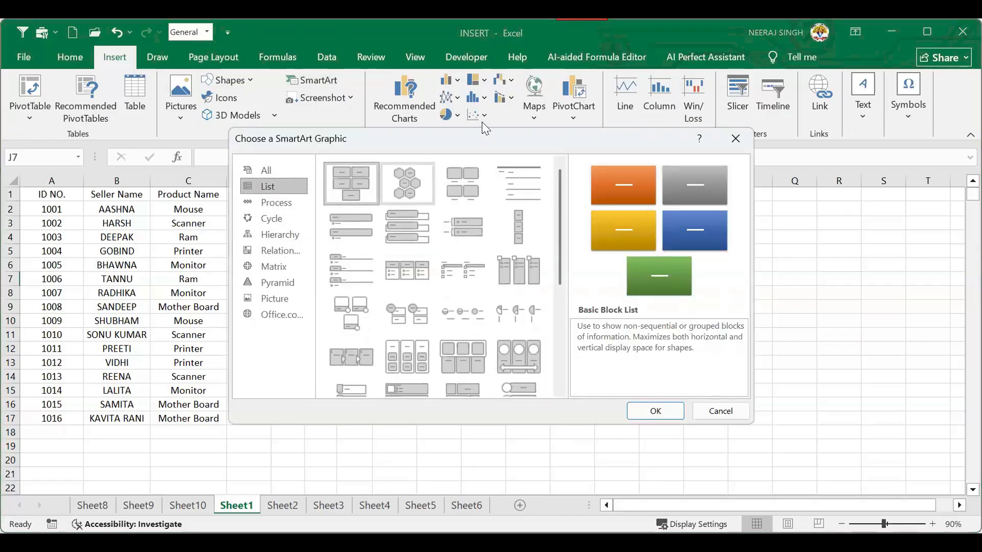
pyautogui.moveTo(466, 141); pyautogui.dragTo(413, 144)
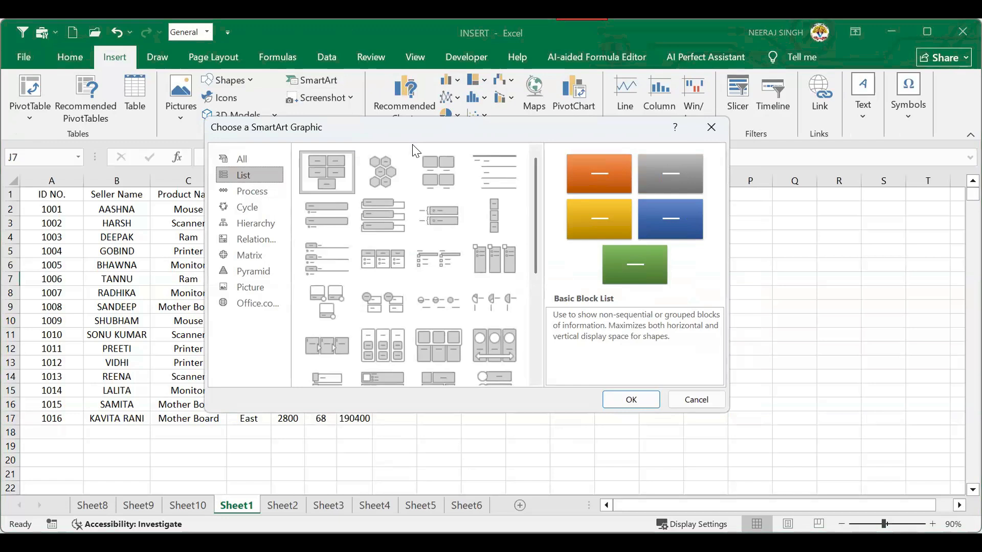
pyautogui.click(266, 192)
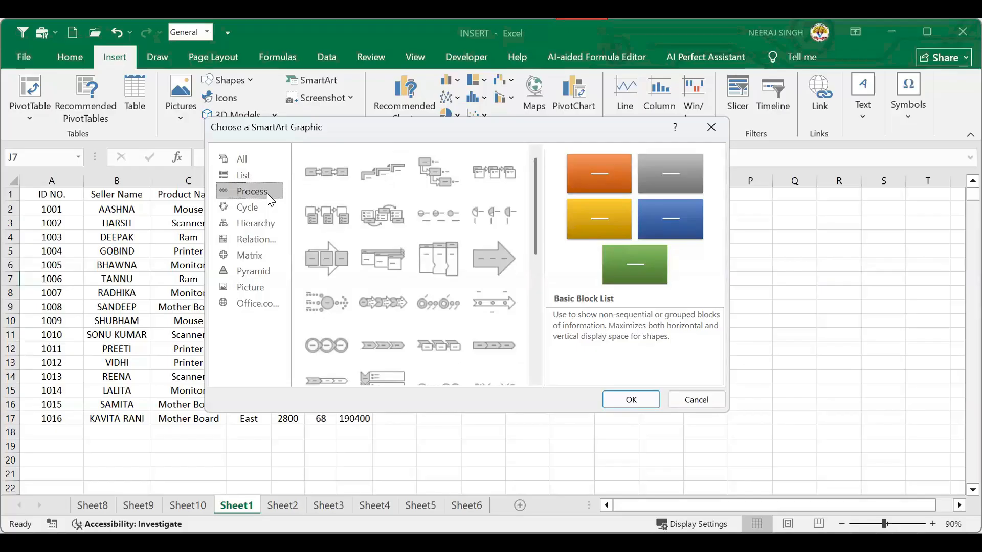
pyautogui.click(245, 177)
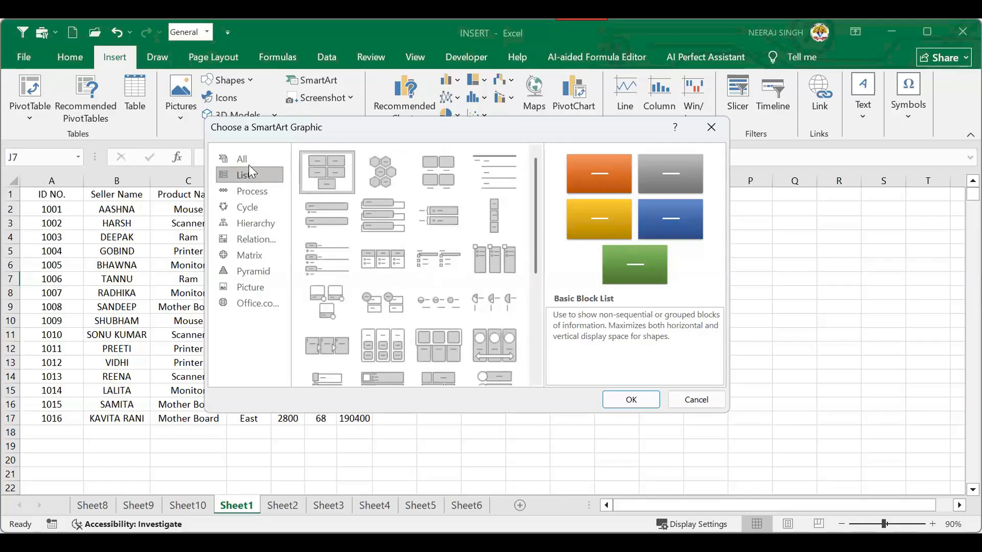
pyautogui.click(252, 160)
pyautogui.scroll(-10, 417, 271)
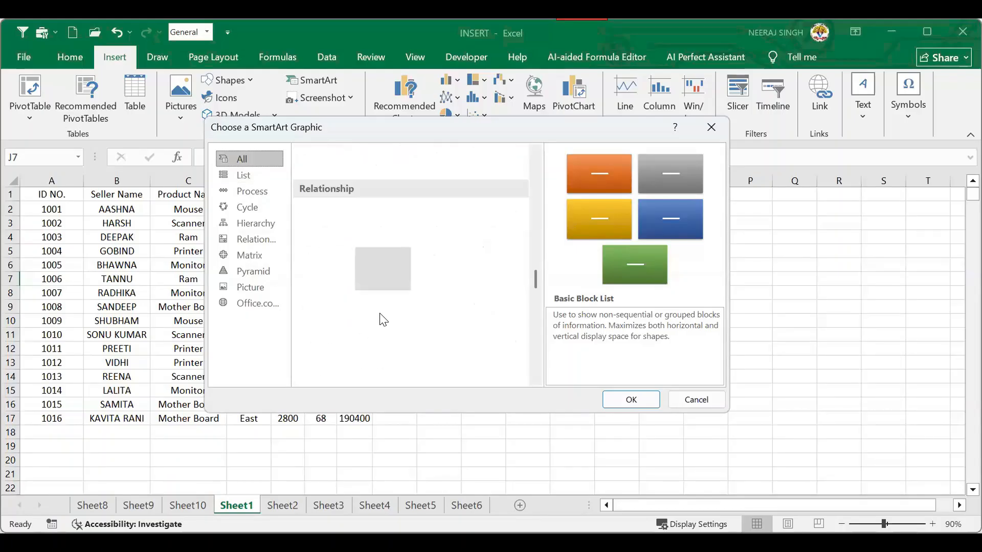
# Step: Examine the SmartArt layouts in the List, Process, Hierarchy, Relationship, Matrix, Pyramid, Picture and Office.com categories
pyautogui.click(264, 179)
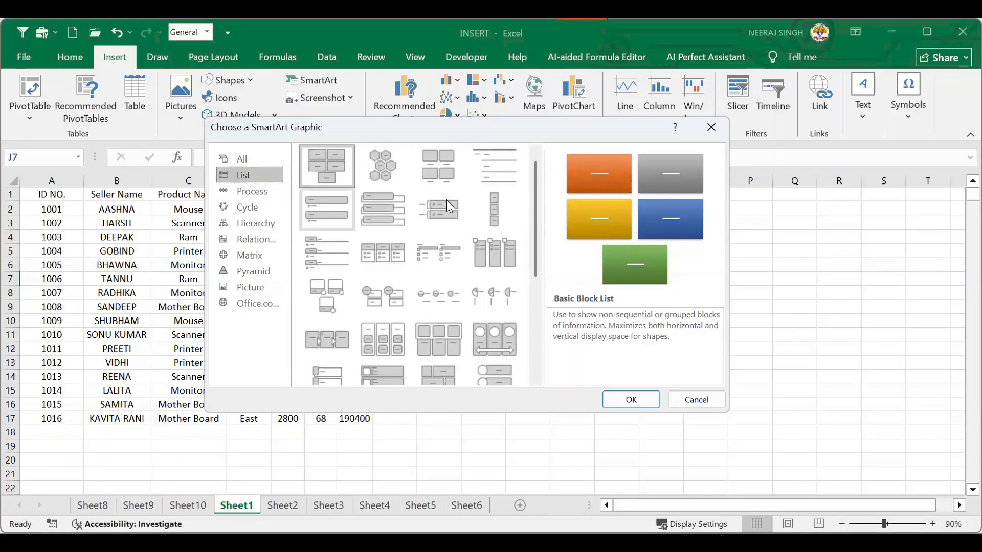
pyautogui.click(254, 194)
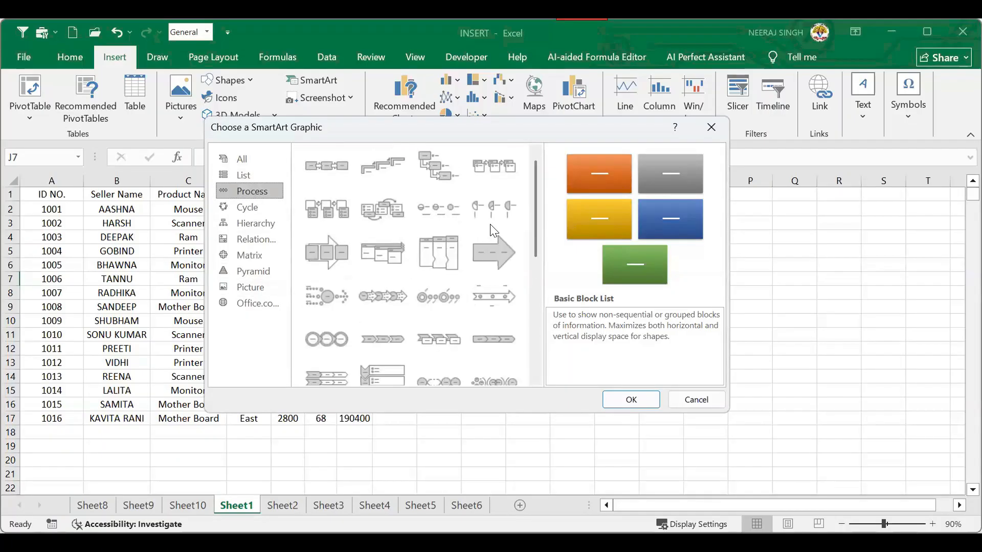
pyautogui.click(256, 221)
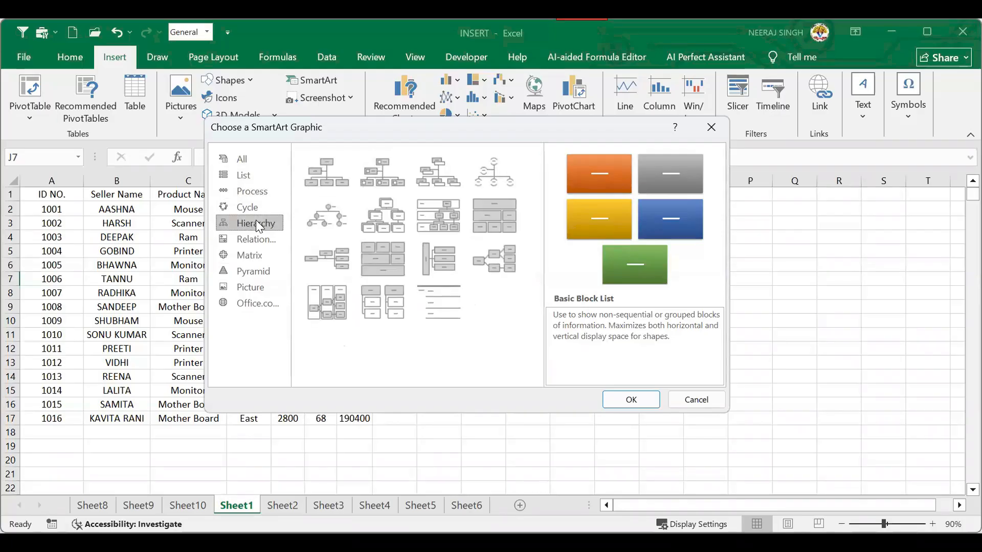
pyautogui.click(274, 241)
pyautogui.click(271, 256)
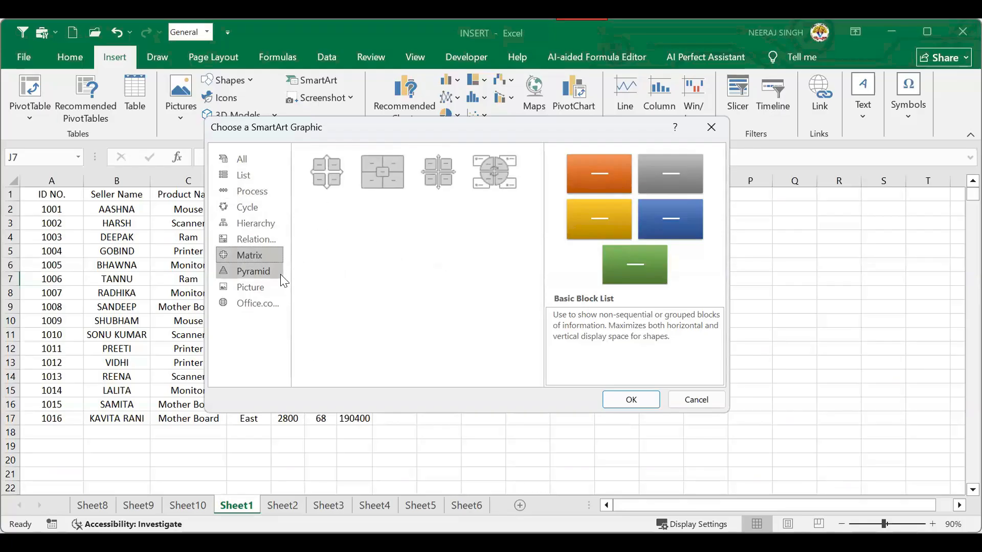
pyautogui.click(265, 272)
pyautogui.click(262, 289)
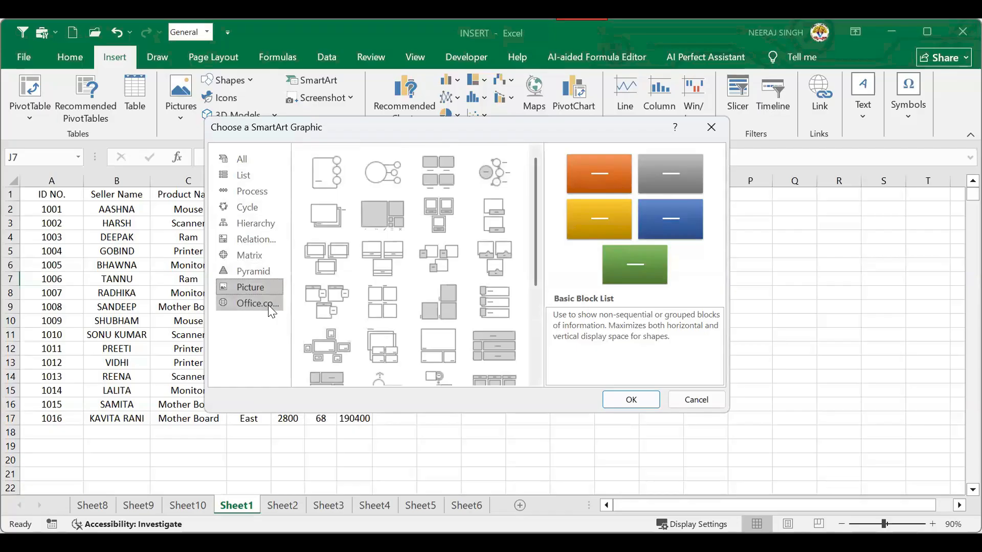
pyautogui.click(268, 305)
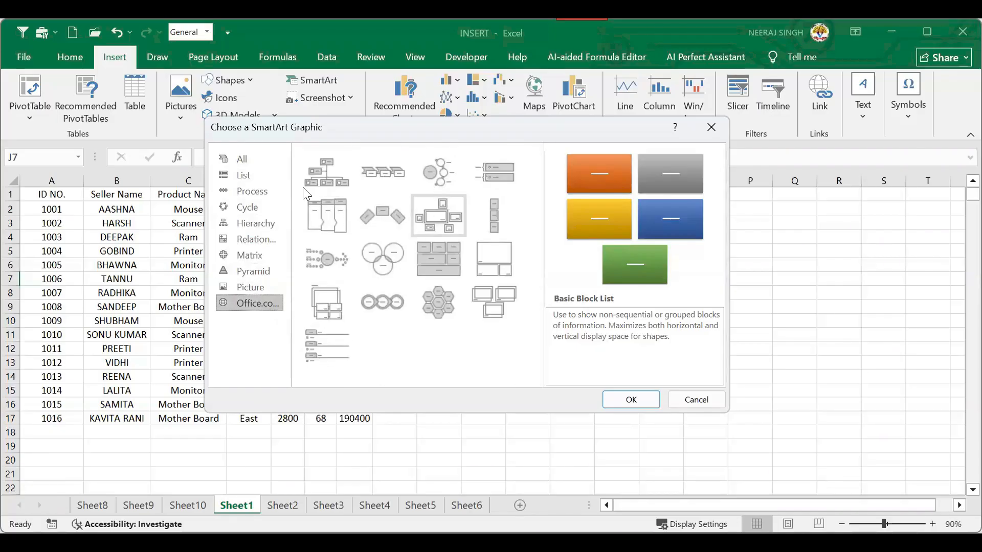
pyautogui.click(272, 239)
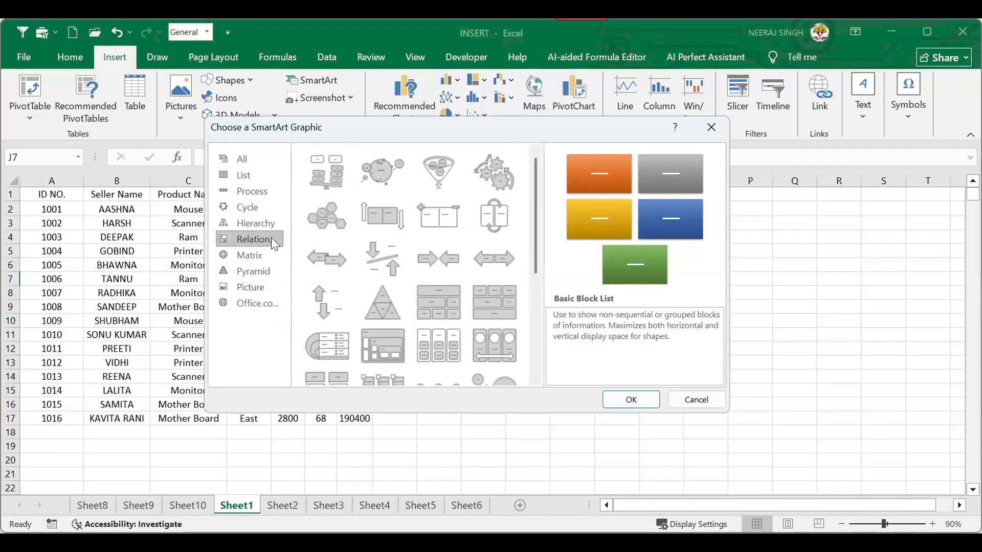
# Step: Insert a Basic Process SmartArt graphic and place it beside the Total column, clear of the sales data
pyautogui.click(248, 192)
pyautogui.click(323, 173)
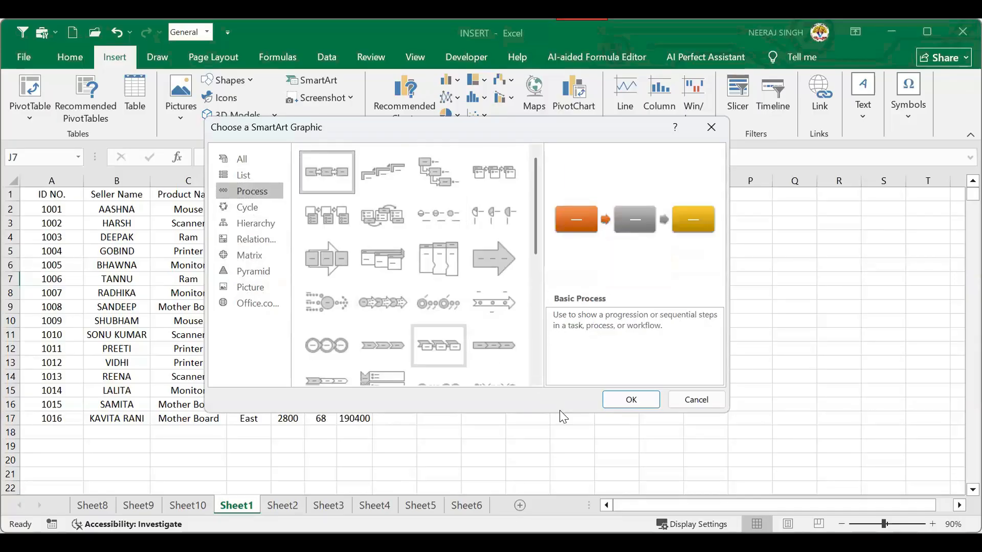
pyautogui.click(608, 401)
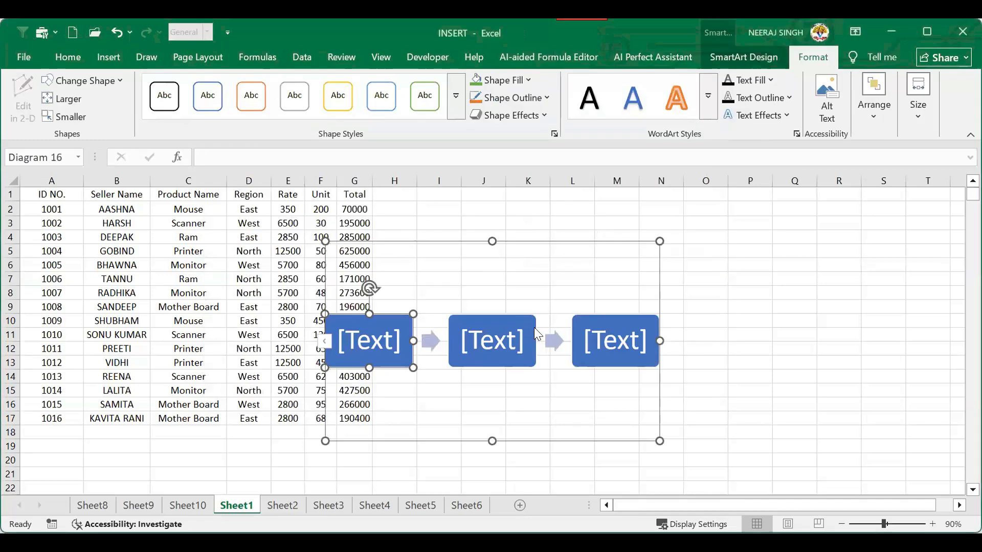
pyautogui.moveTo(602, 241)
pyautogui.mouseDown()
pyautogui.moveTo(593, 211)
pyautogui.moveTo(611, 222)
pyautogui.moveTo(585, 222)
pyautogui.moveTo(605, 225)
pyautogui.mouseUp()
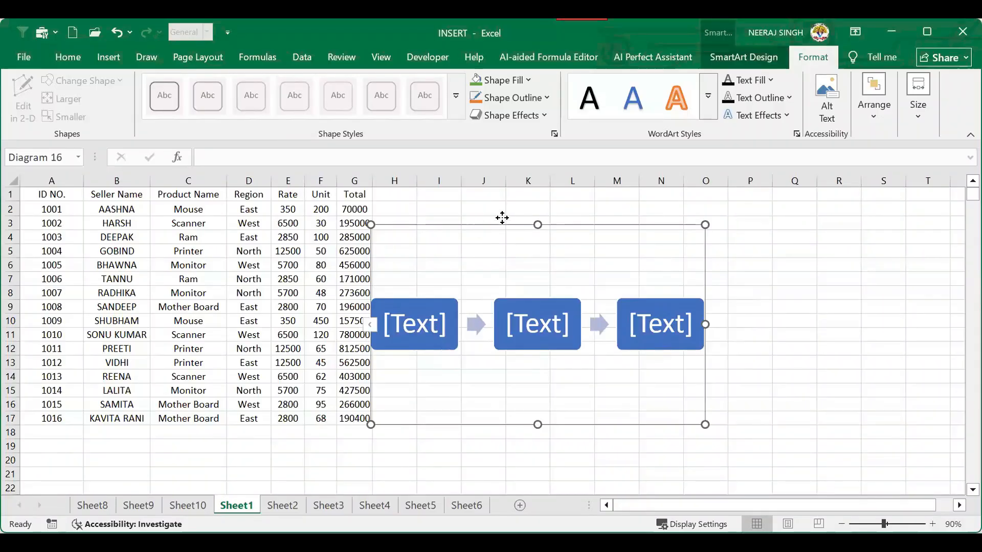
pyautogui.moveTo(502, 219); pyautogui.dragTo(524, 213)
# Step: Label the three boxes of the Basic Process graphic INPUT, PROCESS and OUTPUT in order
pyautogui.click(446, 313)
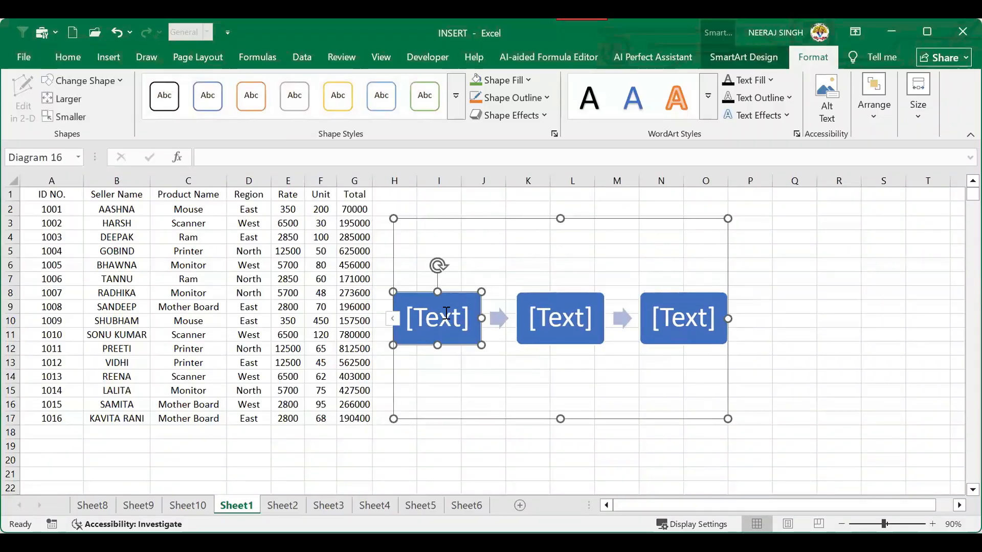
pyautogui.click(446, 313)
pyautogui.write('INPUT')
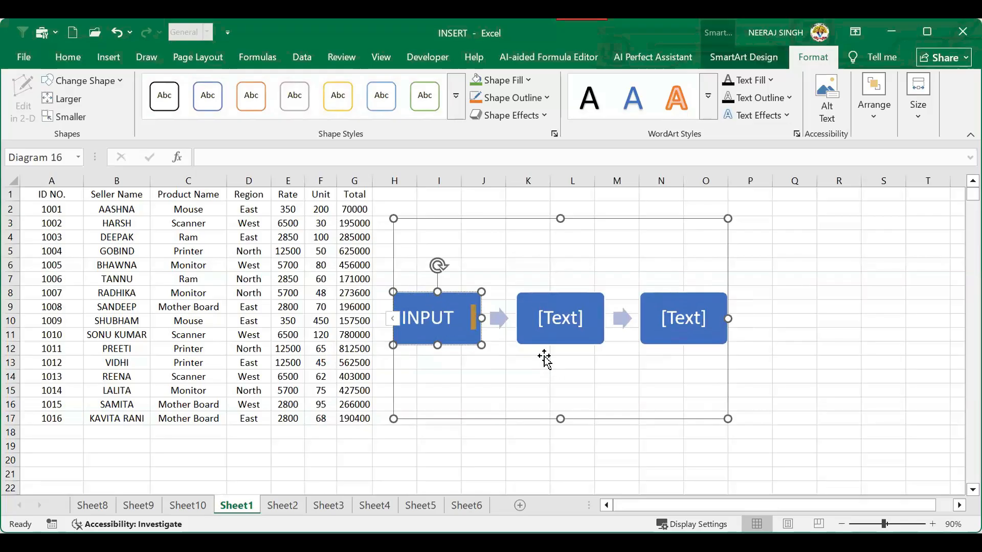
pyautogui.click(538, 326)
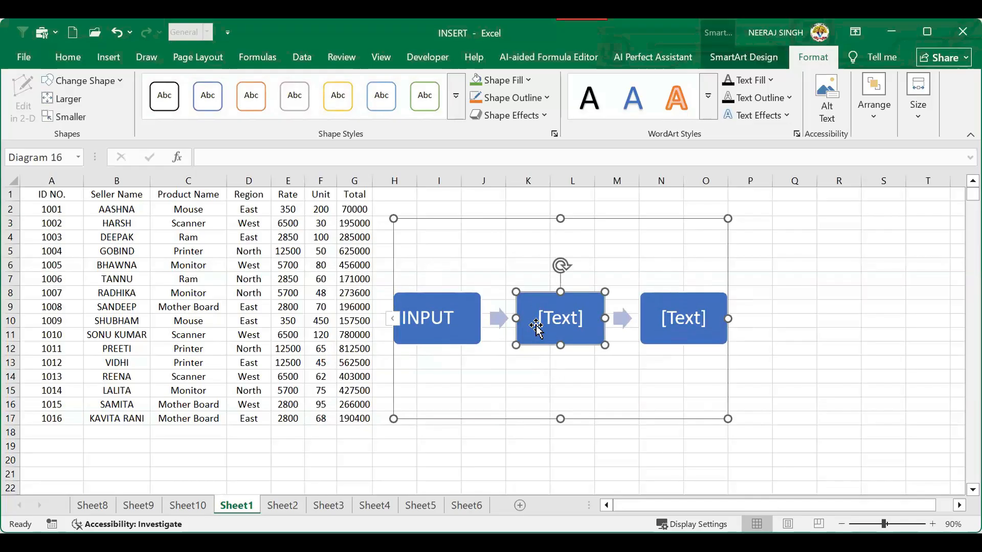
pyautogui.click(537, 327)
pyautogui.write('PRO')
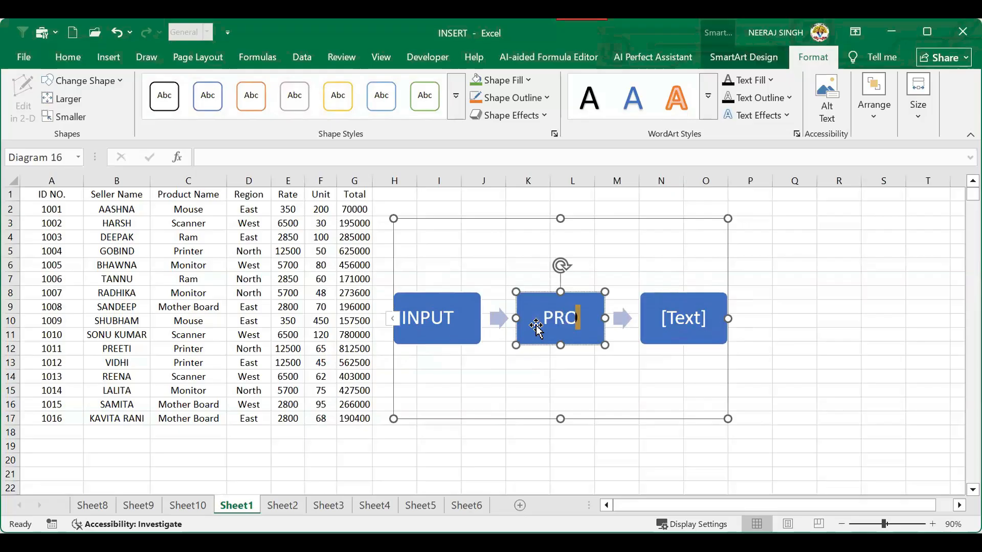
pyautogui.write('CESS')
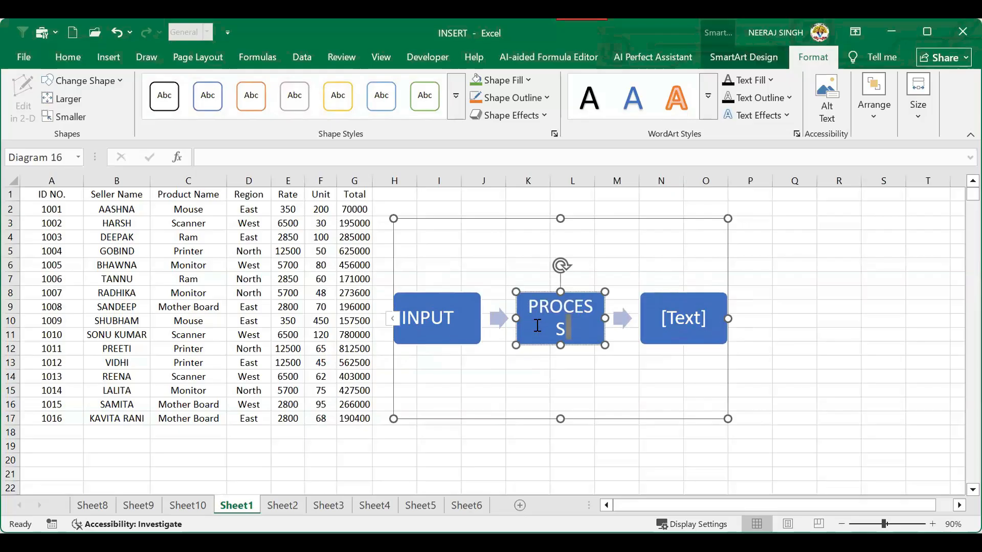
pyautogui.click(675, 324)
pyautogui.write('OU')
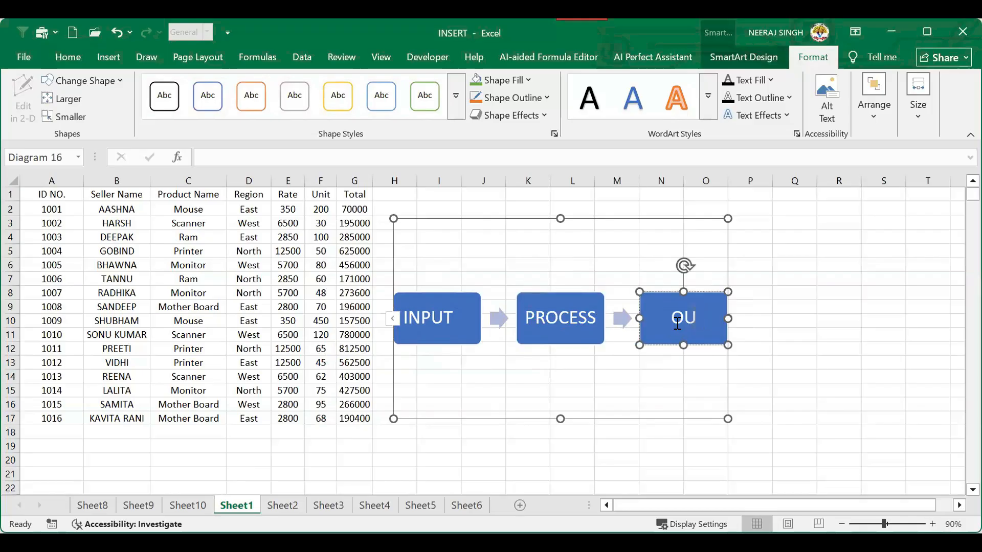
pyautogui.write('TPUT')
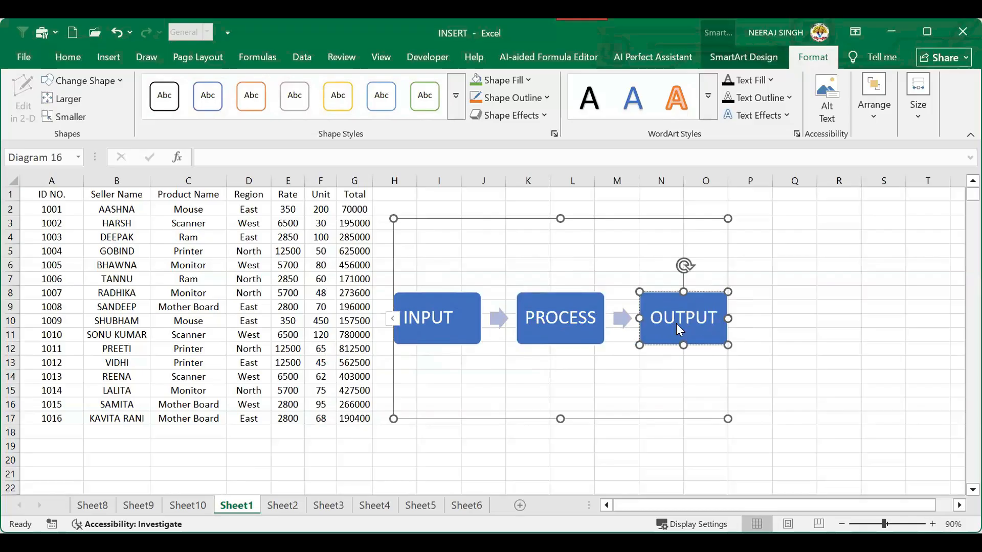
pyautogui.click(698, 388)
pyautogui.click(739, 282)
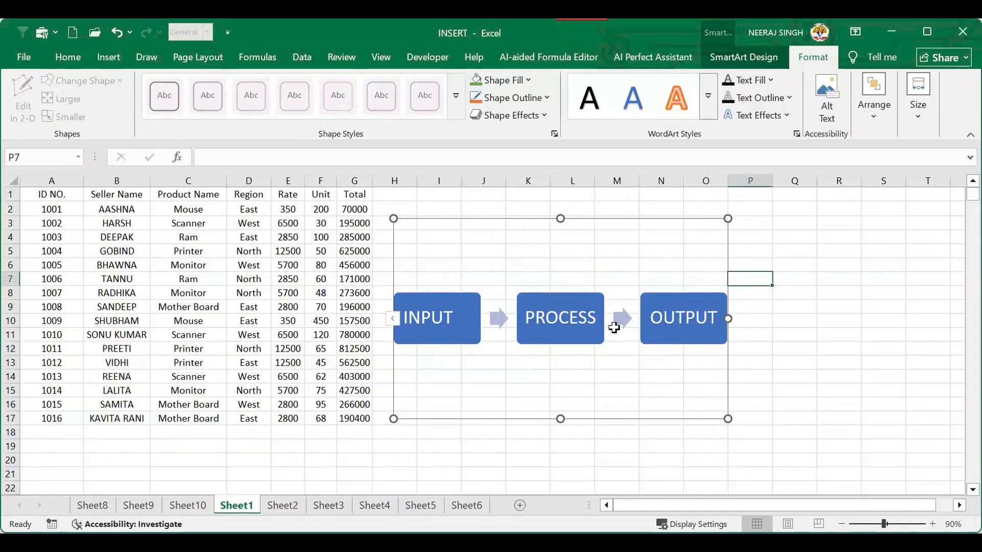
# Step: Nudge the PROCESS box slightly upward and reposition the whole graphic beside the Total column
pyautogui.click(580, 304)
pyautogui.moveTo(580, 304)
pyautogui.mouseDown()
pyautogui.moveTo(591, 288)
pyautogui.moveTo(578, 300)
pyautogui.mouseUp()
pyautogui.moveTo(607, 219); pyautogui.dragTo(620, 215)
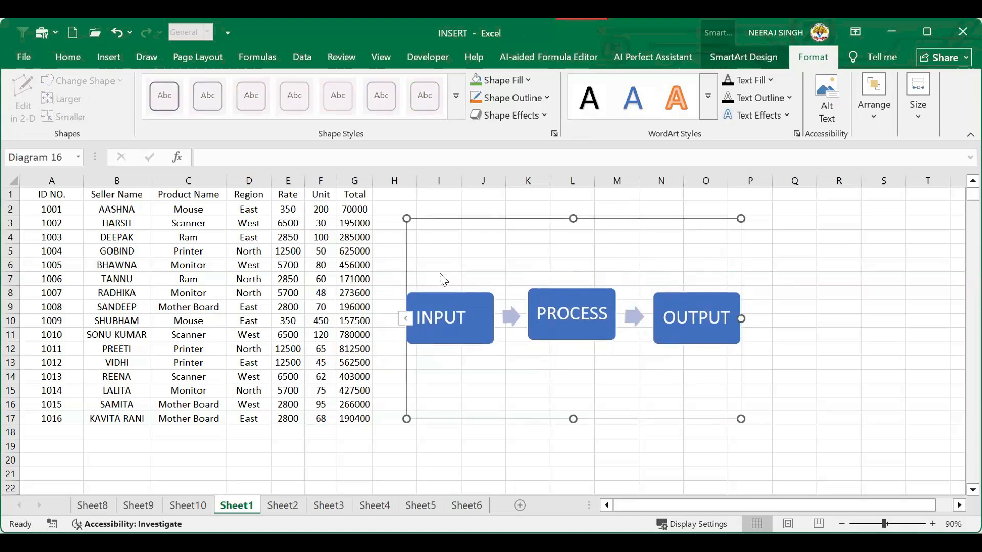
pyautogui.click(399, 282)
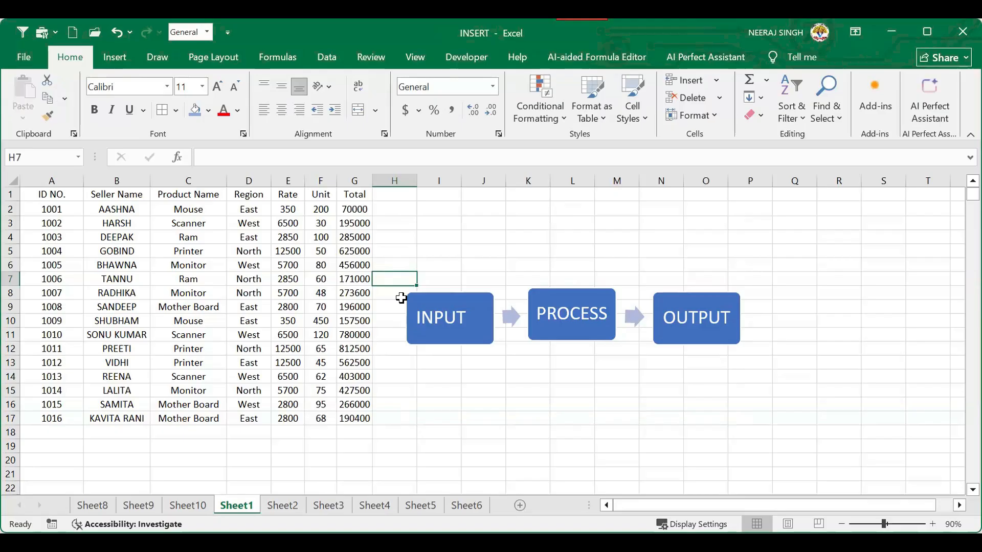
pyautogui.click(577, 313)
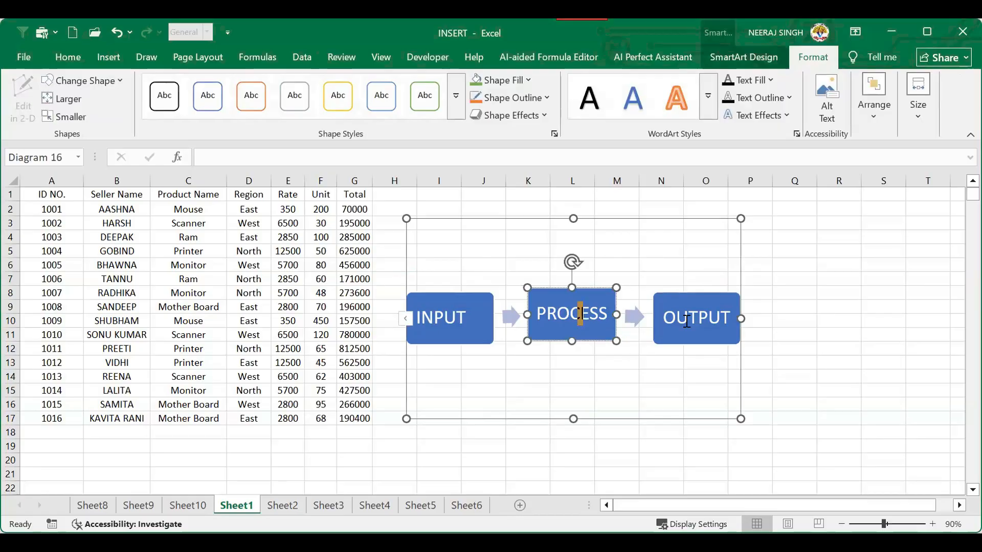
pyautogui.click(677, 305)
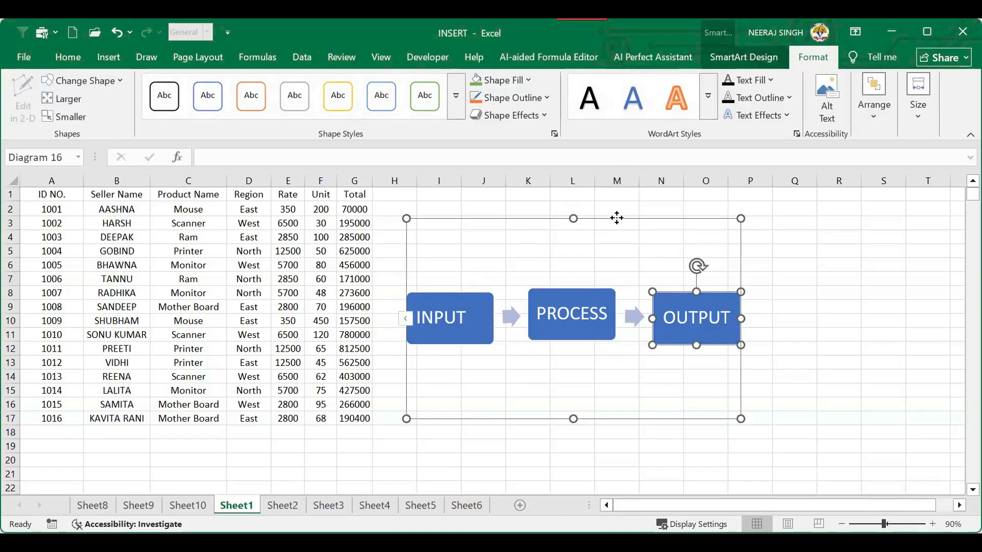
pyautogui.moveTo(616, 219); pyautogui.dragTo(584, 167)
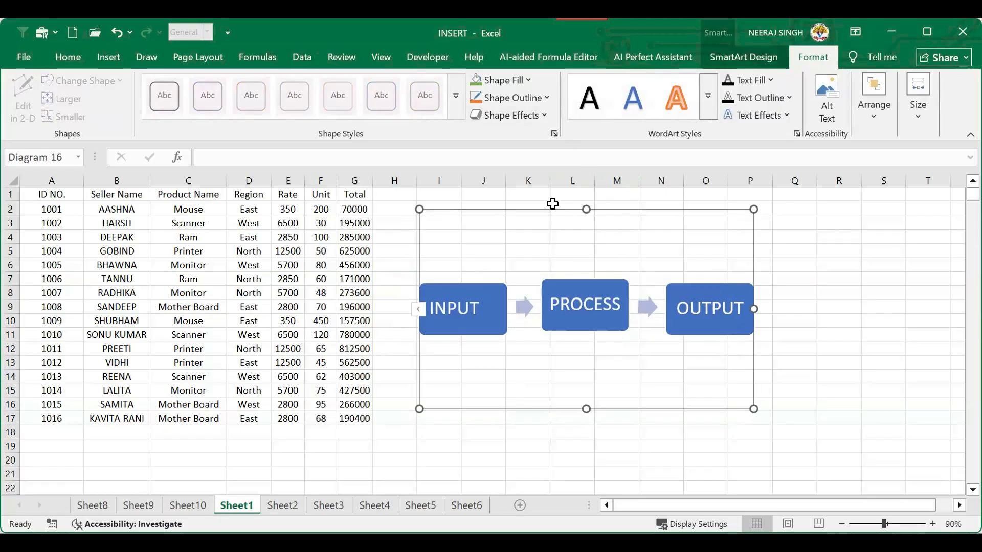
pyautogui.moveTo(545, 209); pyautogui.dragTo(515, 215)
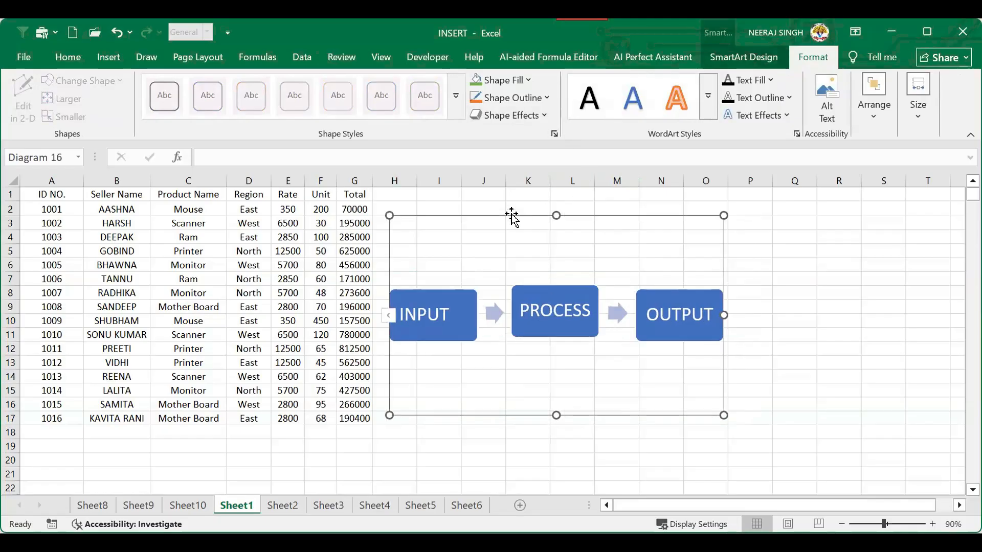
# Step: Recolor the SmartArt graphic with the second Colorful scheme, running from orange to grey
pyautogui.click(736, 49)
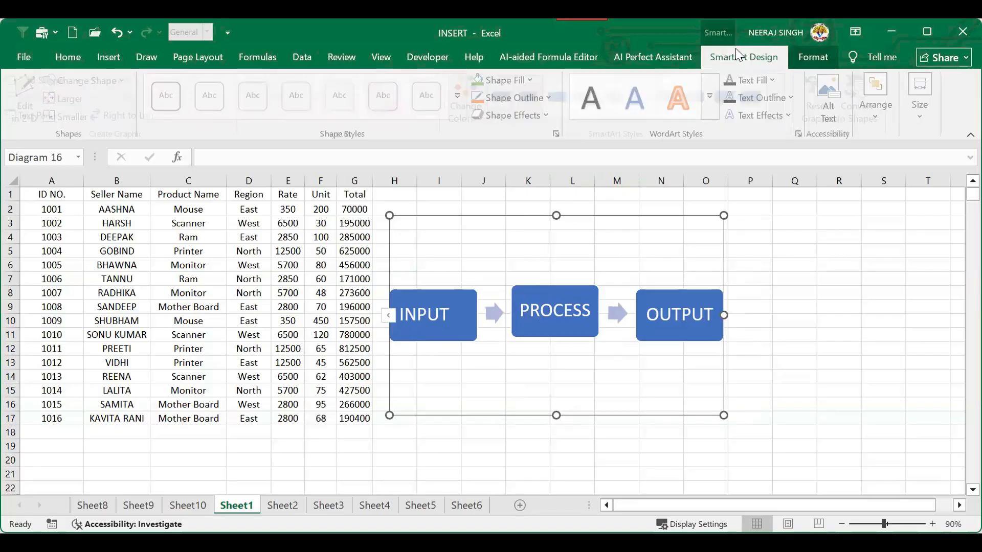
pyautogui.click(482, 109)
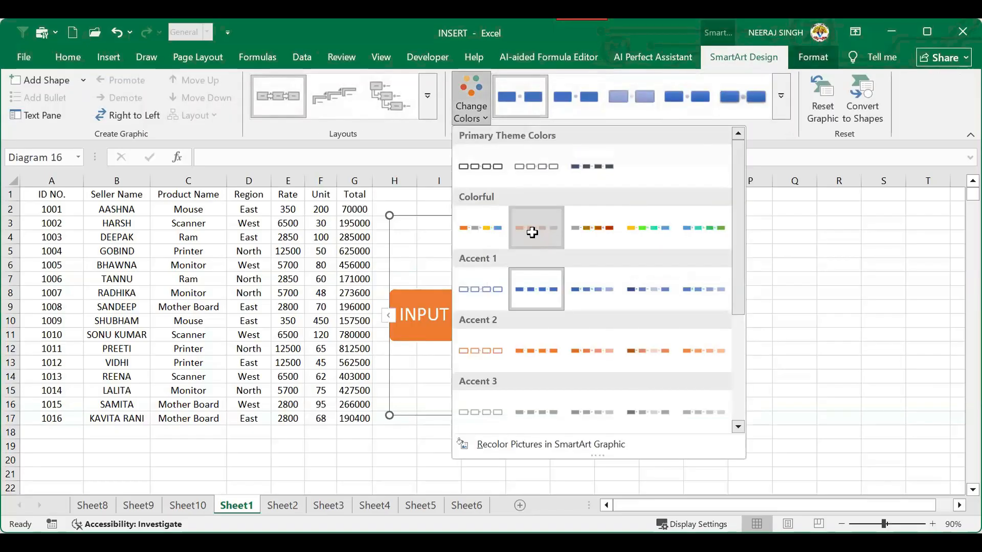
pyautogui.click(531, 231)
# Step: Move the graphic over the sales data and apply the third SmartArt style in the gallery
pyautogui.moveTo(504, 215); pyautogui.dragTo(107, 179)
pyautogui.click(482, 119)
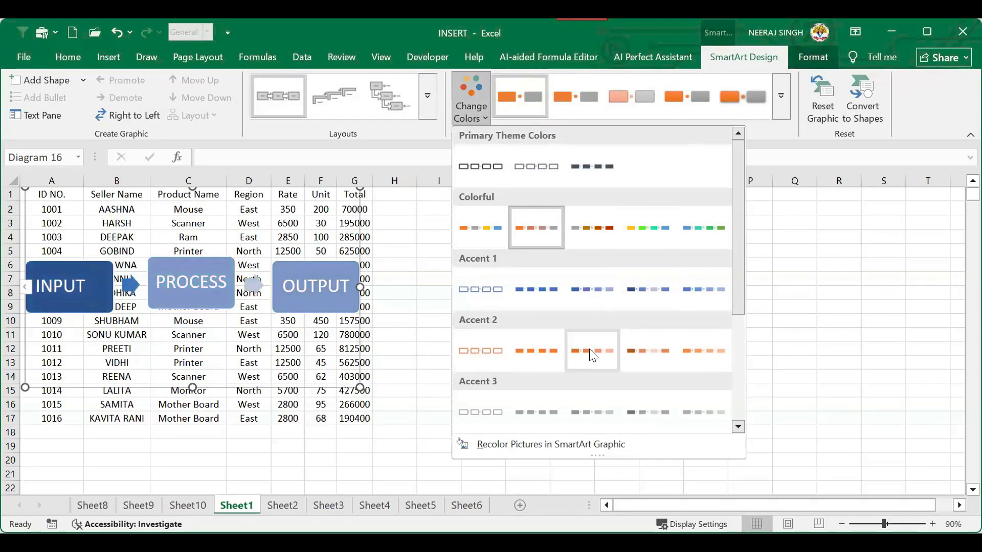
pyautogui.click(521, 446)
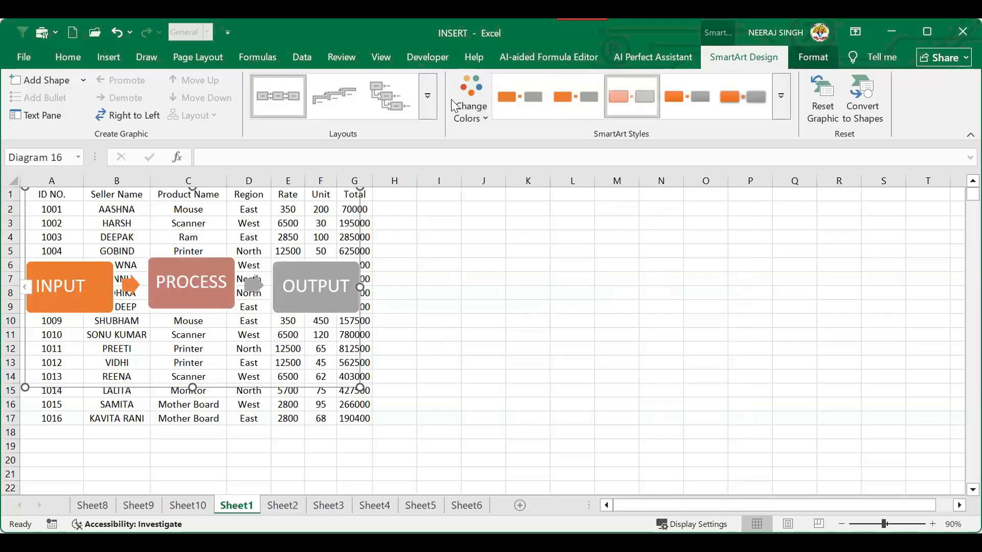
# Step: Look through the alternative process layouts and move the graphic down over the last rows of the sales data
pyautogui.click(429, 95)
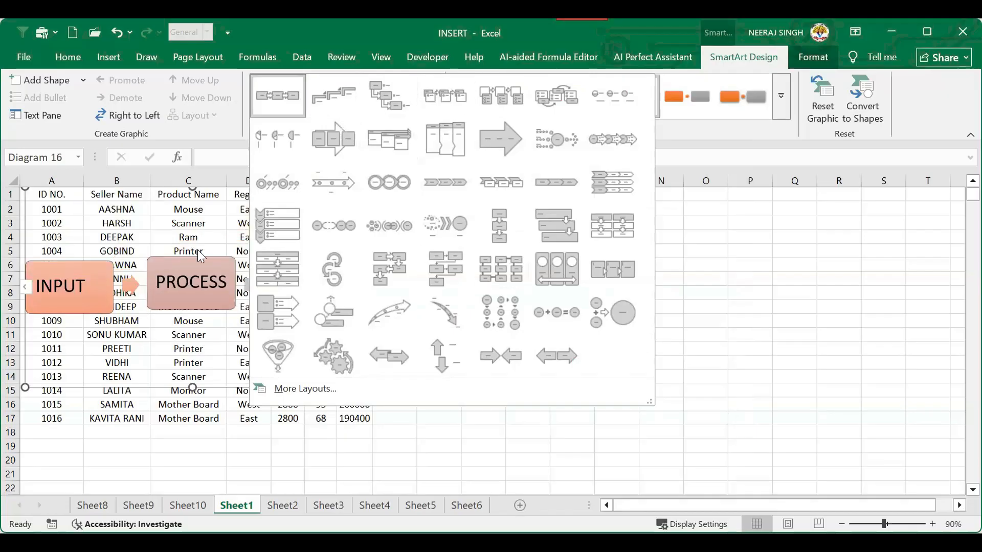
pyautogui.click(288, 273)
pyautogui.moveTo(288, 273)
pyautogui.mouseDown()
pyautogui.moveTo(268, 303)
pyautogui.moveTo(287, 267)
pyautogui.mouseUp()
pyautogui.moveTo(359, 221); pyautogui.dragTo(355, 368)
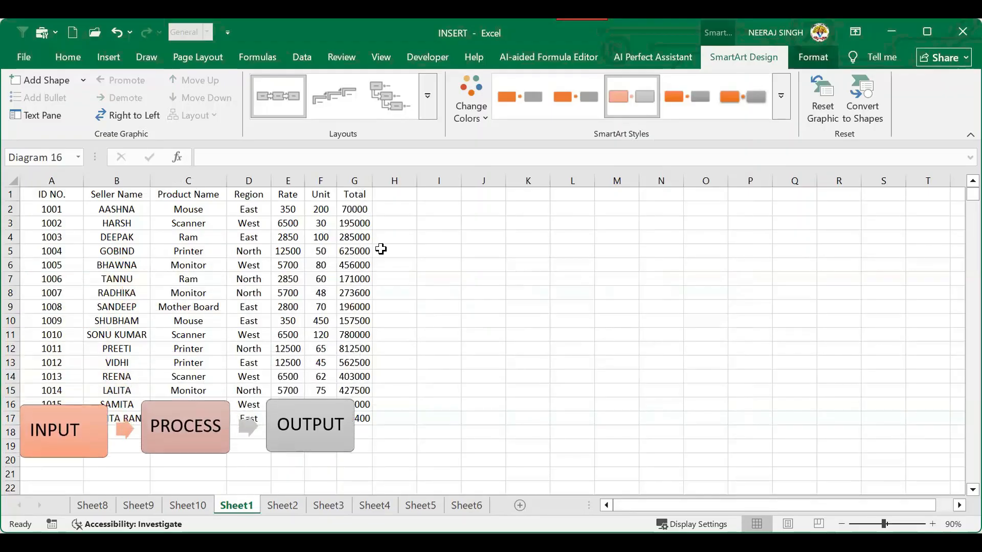
# Step: Change the graphic's layout to Converging Text and move it beside the Total column, clear of the sales data
pyautogui.click(427, 96)
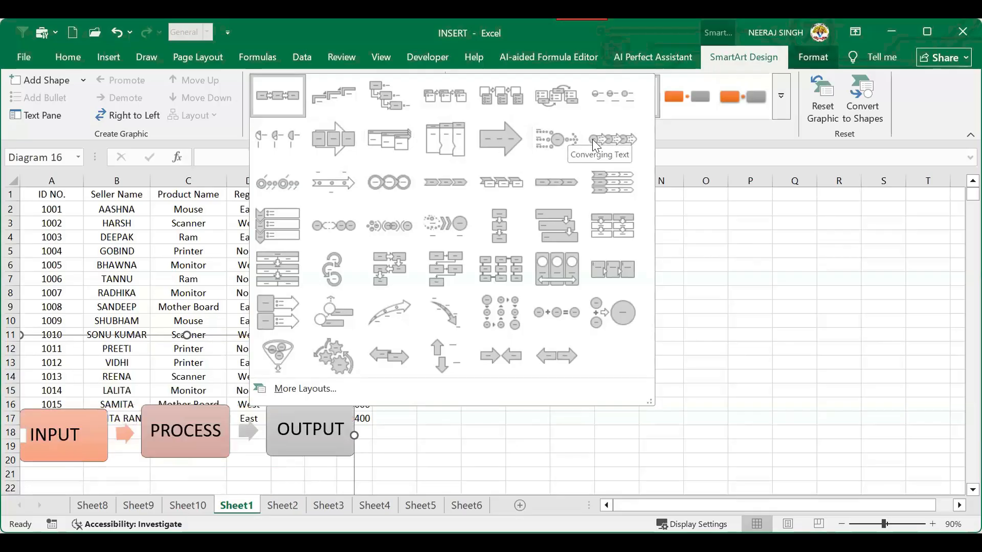
pyautogui.click(557, 139)
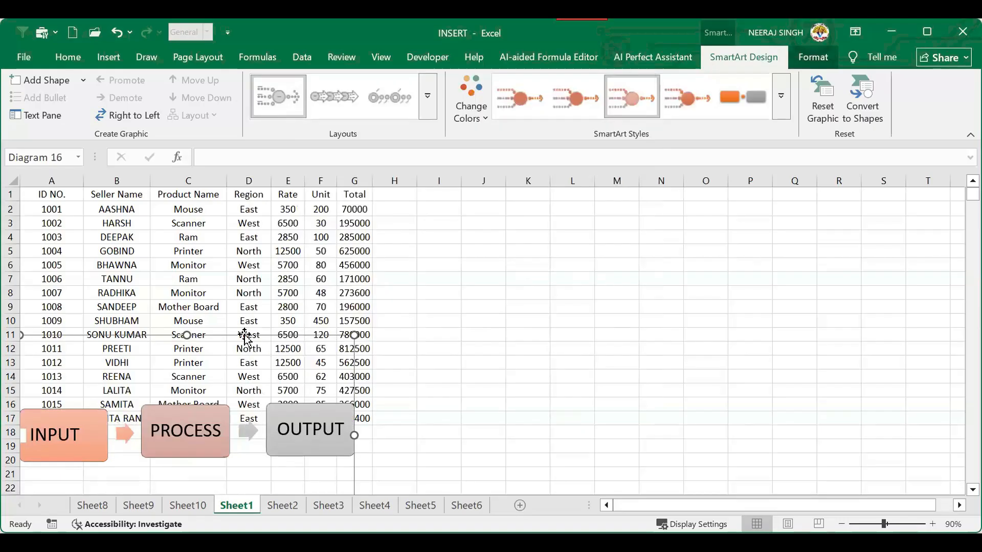
pyautogui.moveTo(255, 335); pyautogui.dragTo(629, 225)
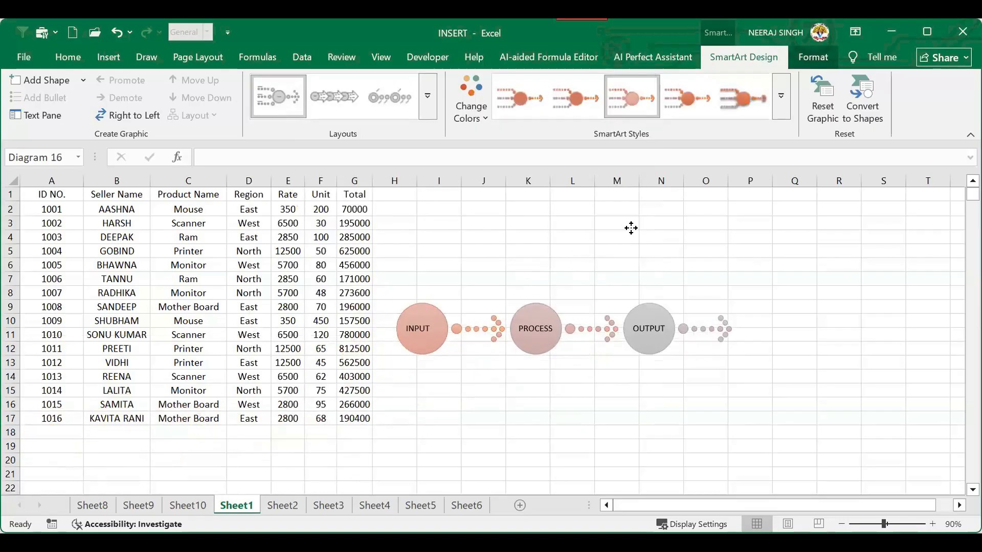
pyautogui.moveTo(501, 224)
pyautogui.mouseDown()
pyautogui.moveTo(509, 228)
pyautogui.moveTo(507, 215)
pyautogui.mouseUp()
pyautogui.click(375, 294)
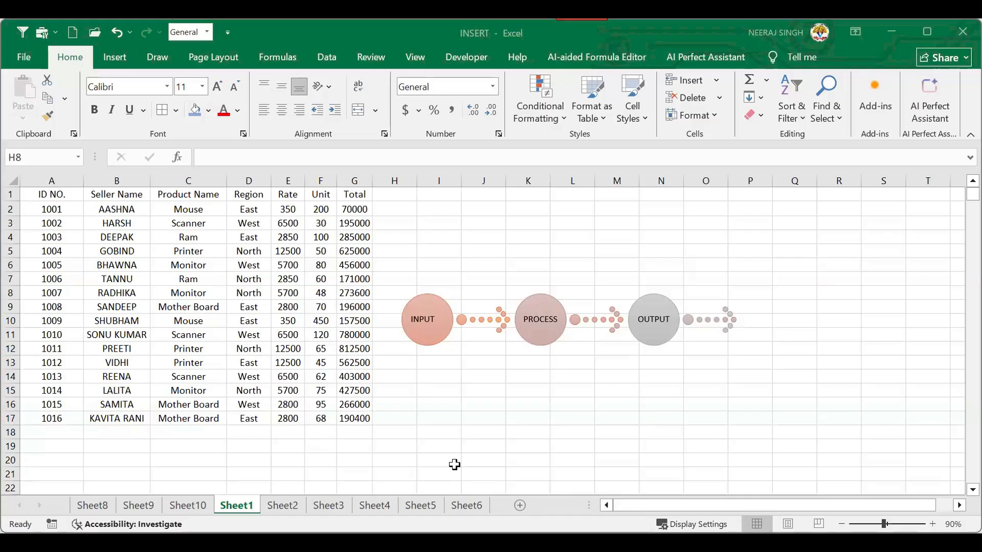
pyautogui.click(559, 314)
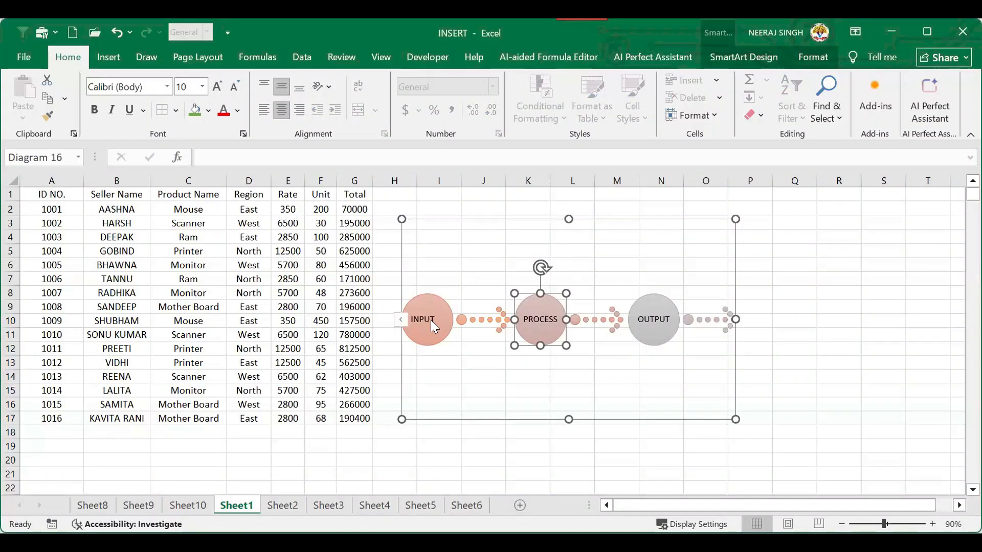
pyautogui.press('Escape')
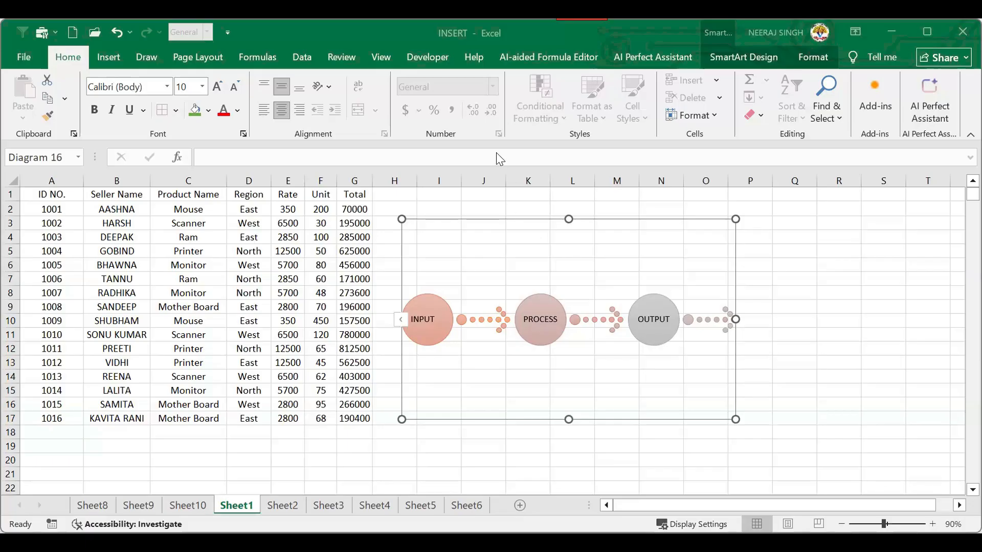
pyautogui.click(394, 210)
pyautogui.click(113, 58)
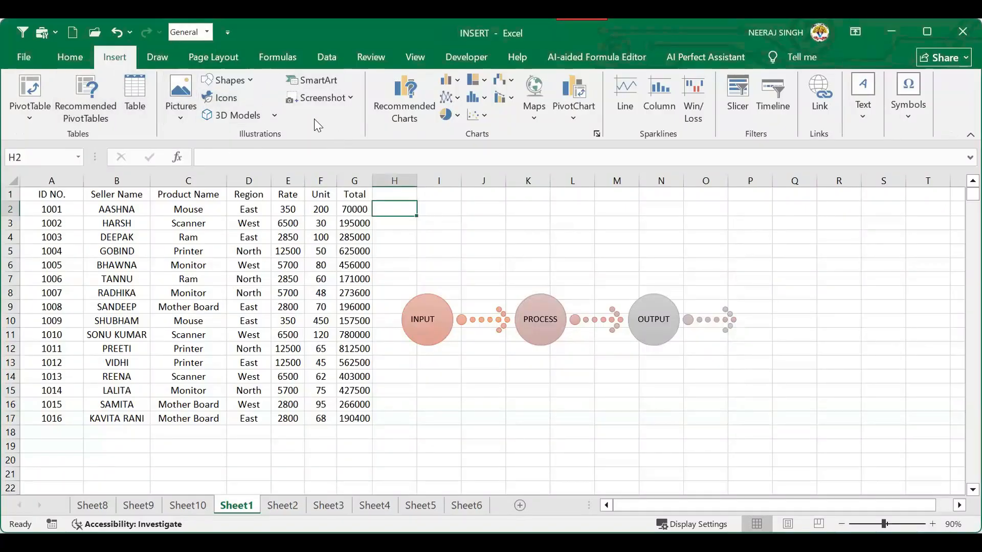
pyautogui.click(349, 103)
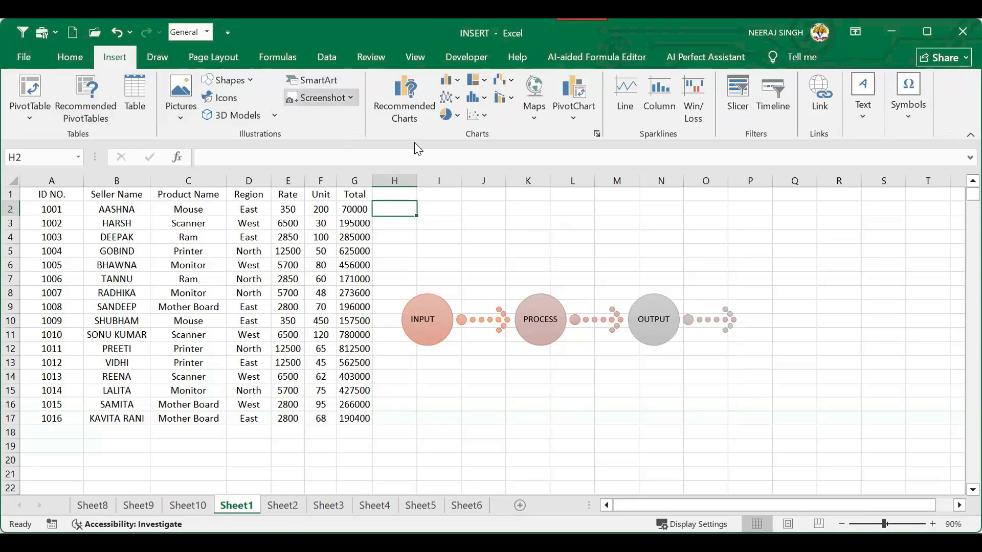
pyautogui.click(595, 245)
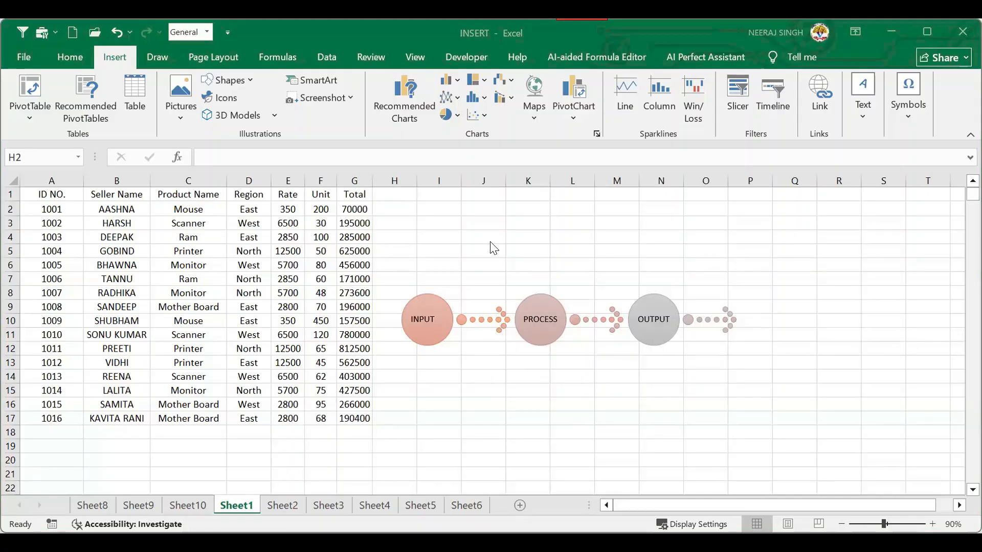
pyautogui.click(542, 318)
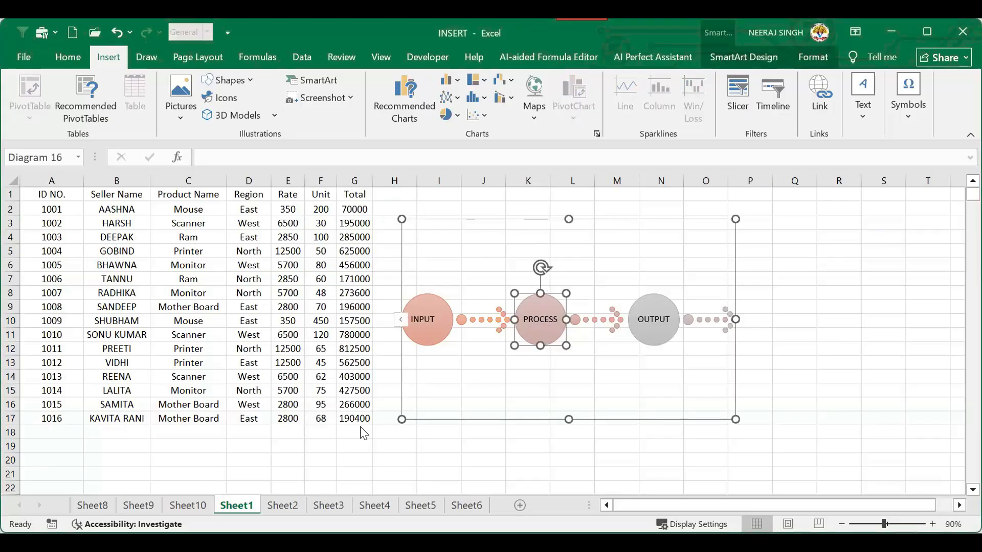
pyautogui.click(462, 373)
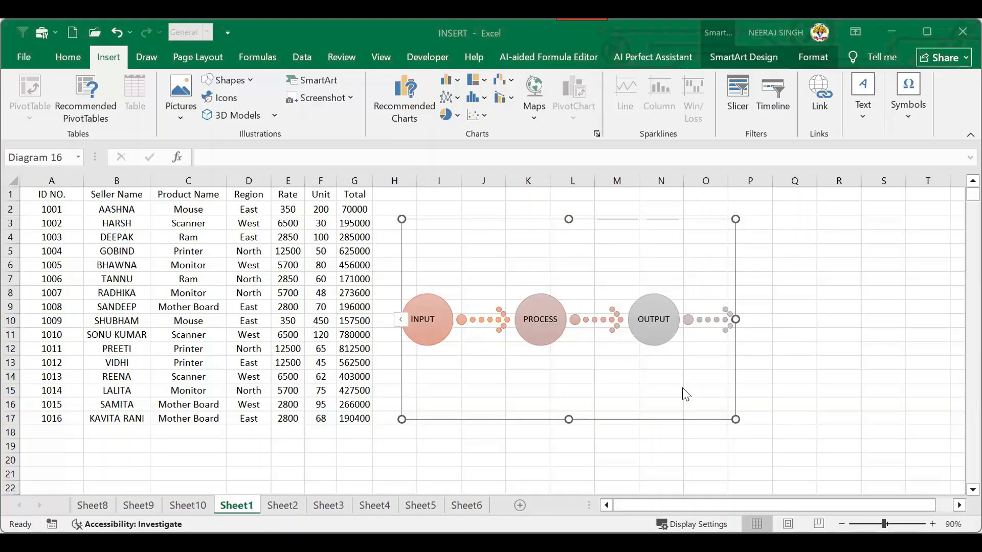
# Step: Insert a screen clipping of the other open windows as a picture about 7.65 inches high and 9.02 inches wide
pyautogui.scroll(-7, 705, 344)
pyautogui.scroll(4, 526, 292)
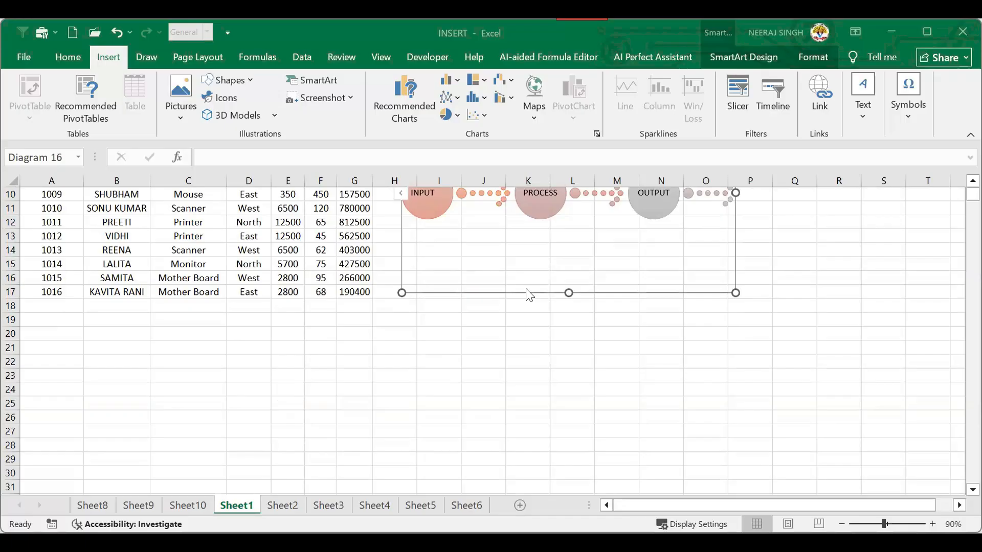
pyautogui.scroll(3, 406, 329)
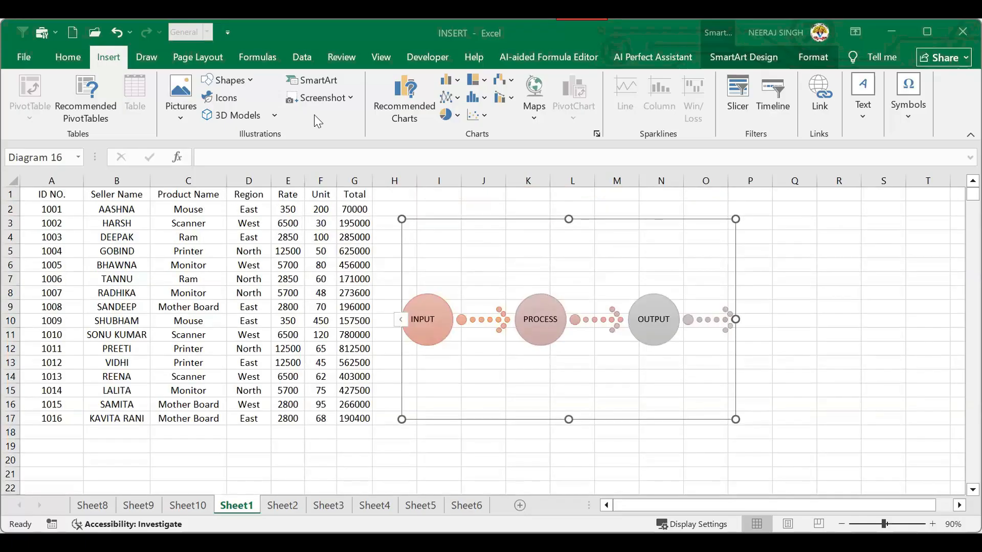
pyautogui.click(350, 96)
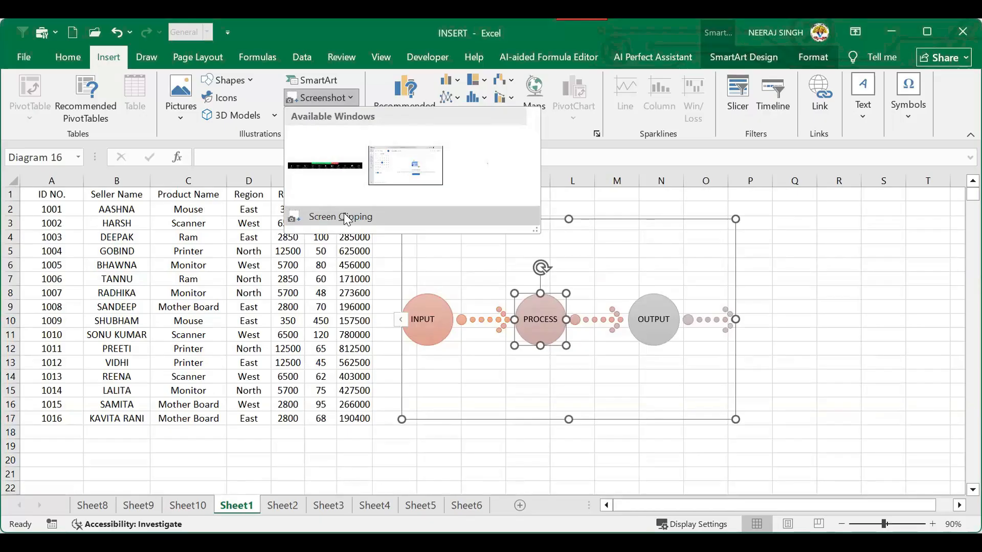
pyautogui.click(343, 216)
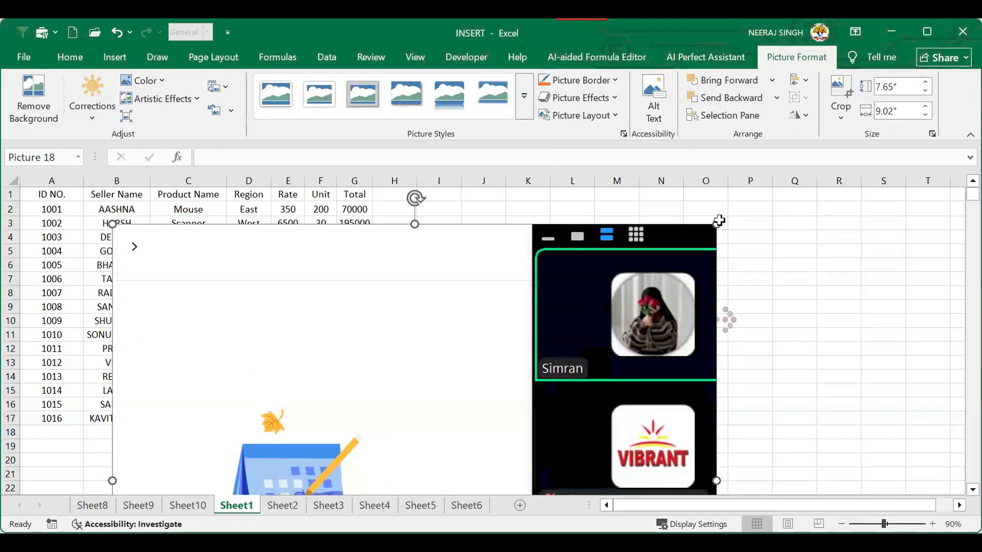
# Step: Shrink the screen clipping to about 3.47 by 4.09 inches, and delete it from the sheet
pyautogui.moveTo(641, 252); pyautogui.dragTo(434, 385)
pyautogui.moveTo(456, 420); pyautogui.dragTo(474, 353)
pyautogui.moveTo(458, 398); pyautogui.dragTo(571, 262)
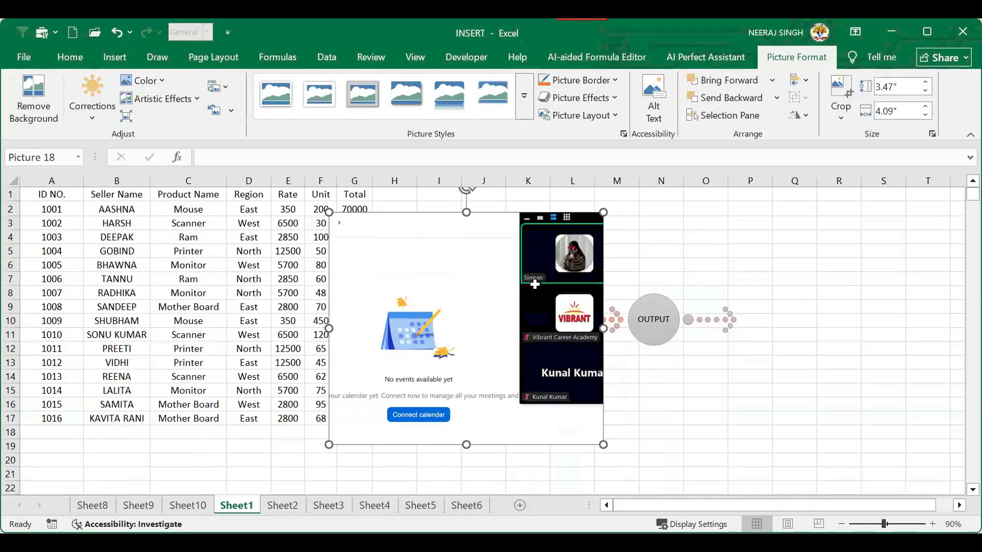
pyautogui.press('Delete')
# Step: Insert a screenshot of the open Zoom Workplace window and scale it to about 8.14 by 15.49 inches
pyautogui.click(112, 57)
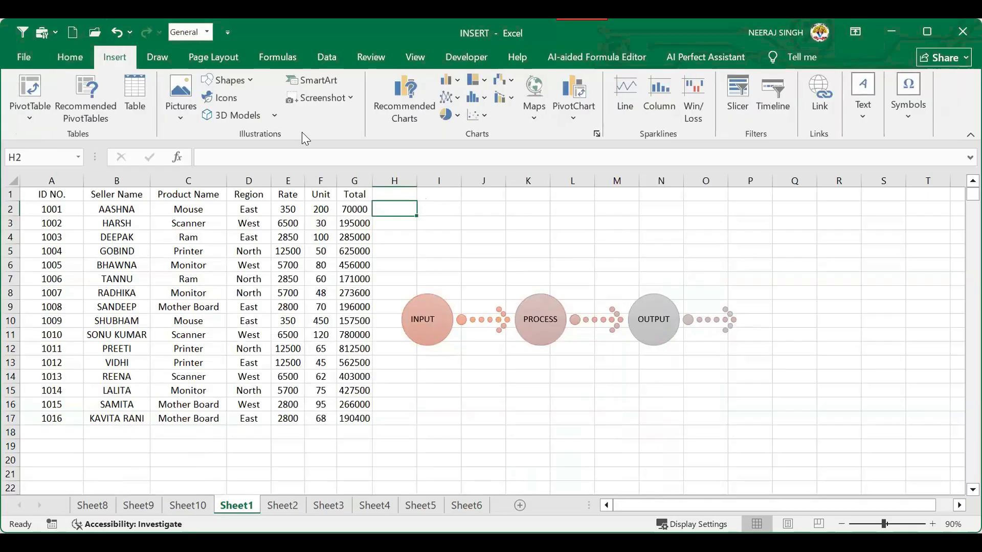
pyautogui.click(346, 104)
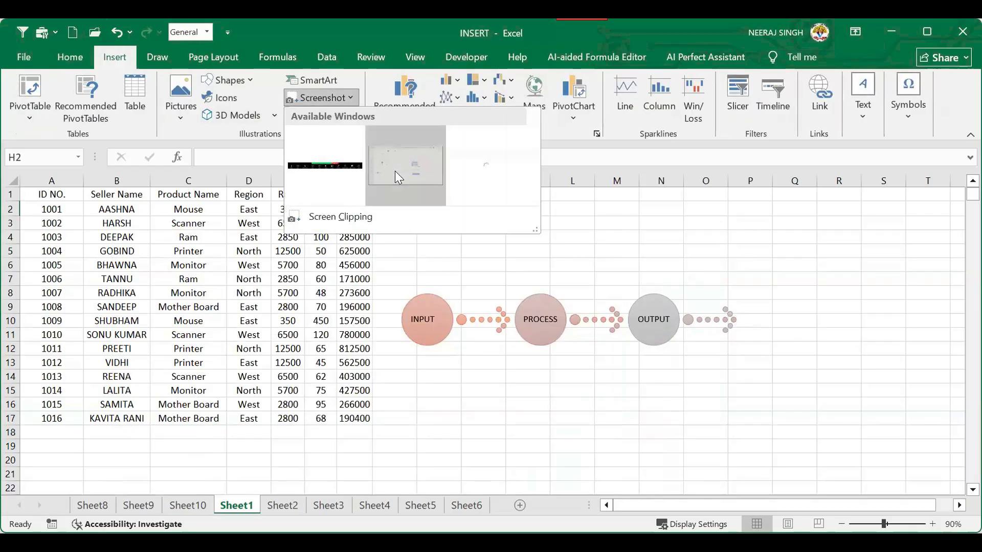
pyautogui.click(395, 171)
pyautogui.moveTo(564, 249); pyautogui.dragTo(61, 246)
pyautogui.hotkey('ctrl', 'z')
pyautogui.moveTo(494, 247); pyautogui.dragTo(387, 246)
pyautogui.moveTo(266, 199); pyautogui.dragTo(567, 365)
pyautogui.moveTo(682, 375); pyautogui.dragTo(246, 211)
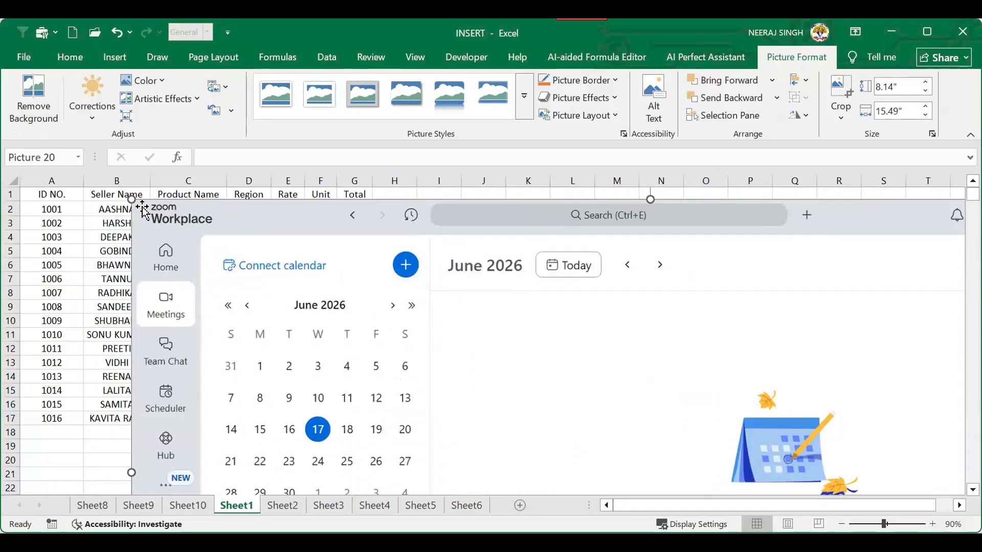
# Step: Shrink the Zoom Workplace screenshot to about 2.89 by 5.48 inches and place it over columns D to L, starting at row 2
pyautogui.moveTo(131, 198); pyautogui.dragTo(452, 366)
pyautogui.moveTo(603, 387); pyautogui.dragTo(231, 209)
pyautogui.moveTo(102, 209); pyautogui.dragTo(431, 404)
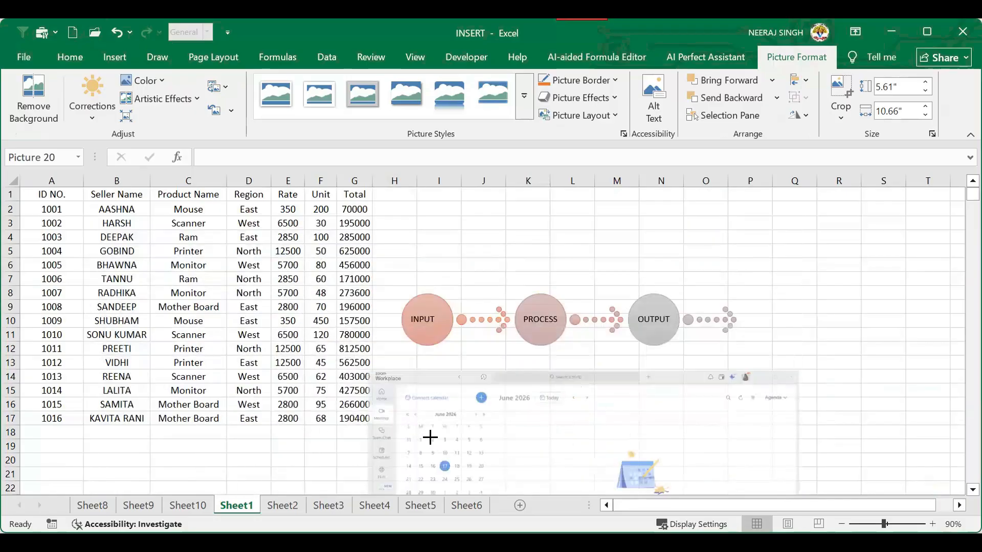
pyautogui.moveTo(489, 438); pyautogui.dragTo(281, 246)
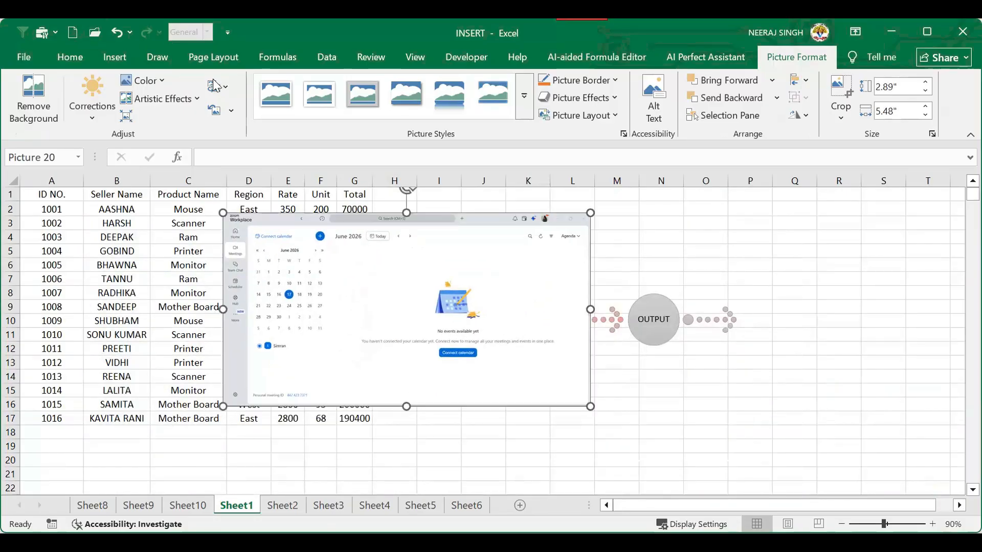
# Step: Insert a screenshot of the Zoom meeting controls window as a second picture on the sheet
pyautogui.click(108, 59)
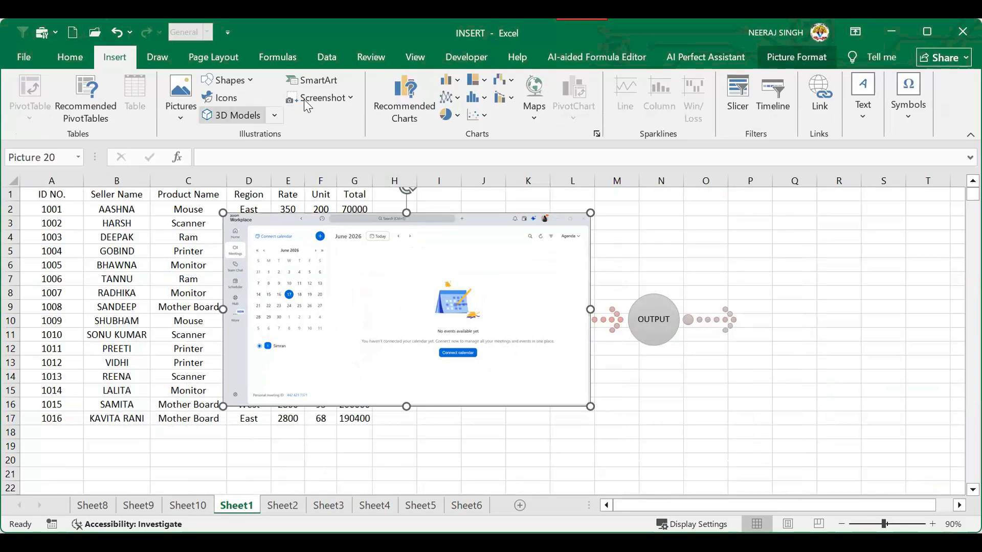
pyautogui.click(317, 97)
pyautogui.click(308, 165)
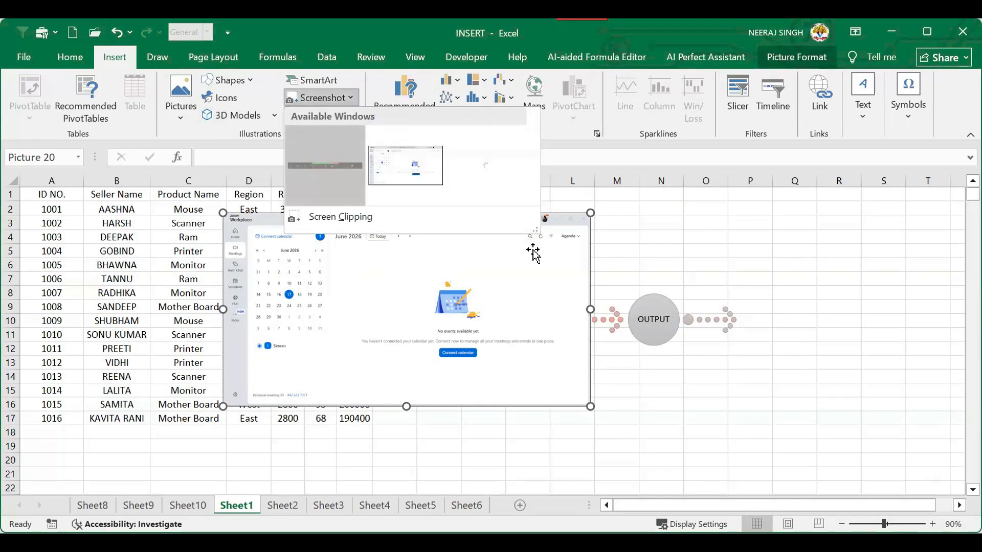
pyautogui.moveTo(233, 361)
pyautogui.mouseDown()
pyautogui.moveTo(230, 313)
pyautogui.moveTo(78, 333)
pyautogui.moveTo(280, 357)
pyautogui.moveTo(233, 361)
pyautogui.mouseUp()
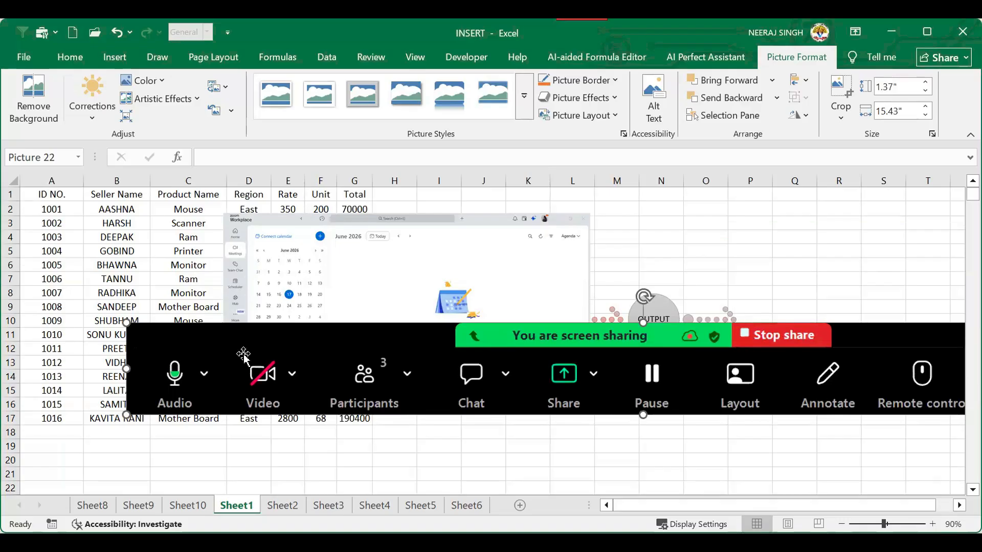
# Step: Delete the meeting controls picture and the Zoom Workplace screenshot from the sheet
pyautogui.press('Delete')
pyautogui.click(373, 319)
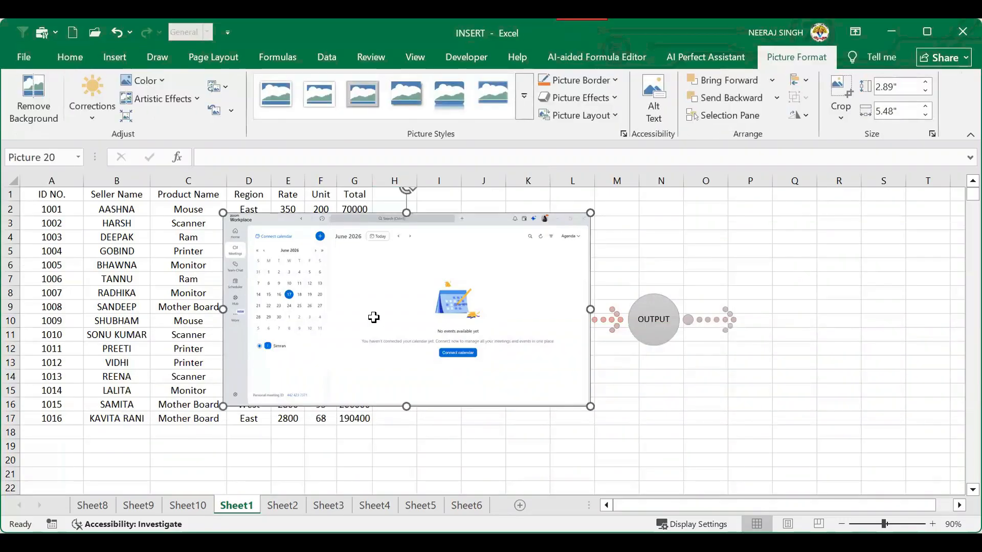
pyautogui.press('Delete')
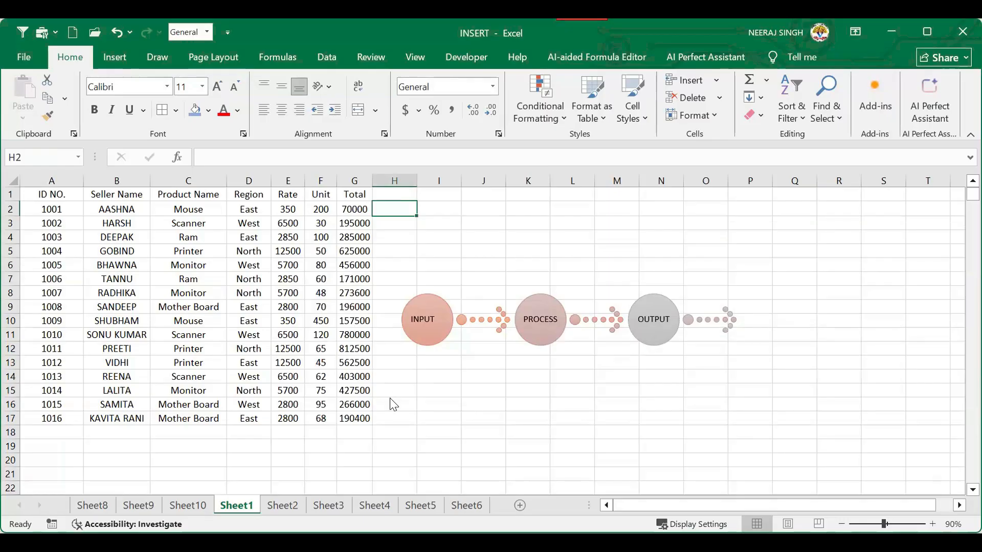
# Step: Delete the INPUT, PROCESS, OUTPUT SmartArt graphic beside the sales data
pyautogui.scroll(-4, 356, 393)
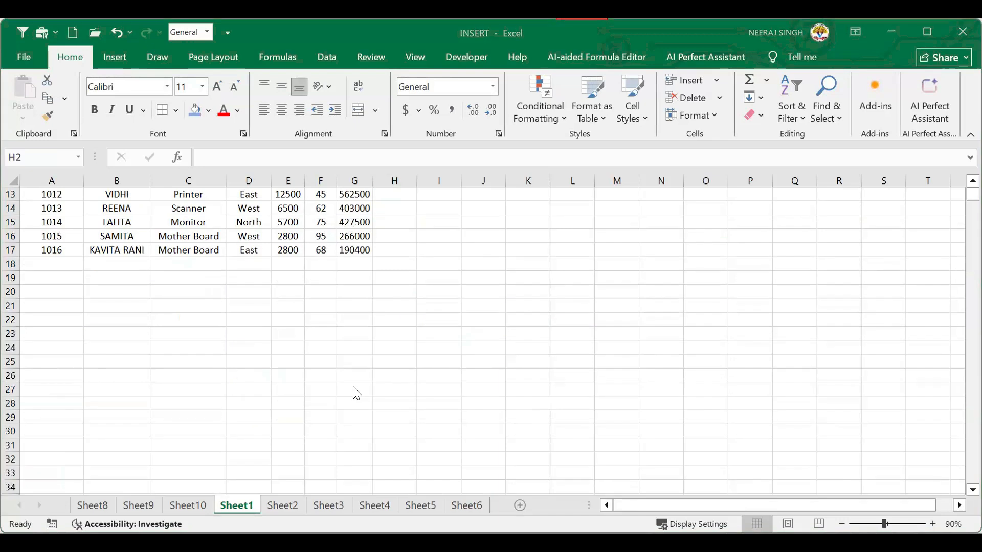
pyautogui.scroll(4, 356, 393)
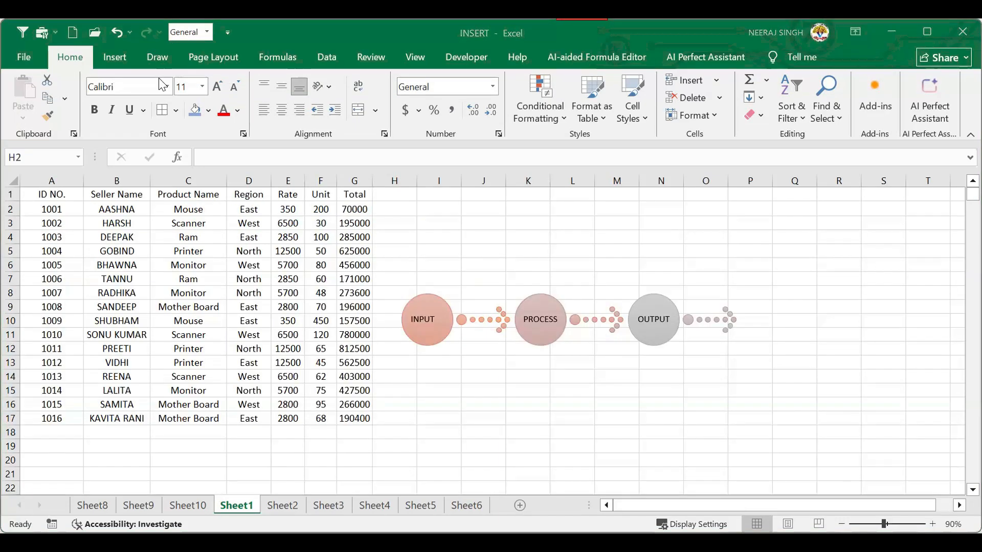
pyautogui.click(112, 54)
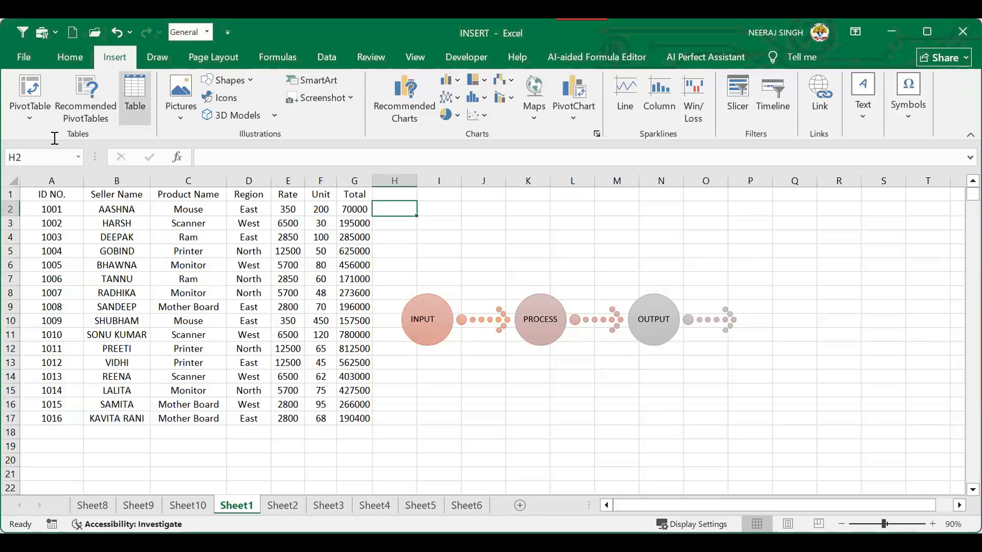
pyautogui.click(448, 319)
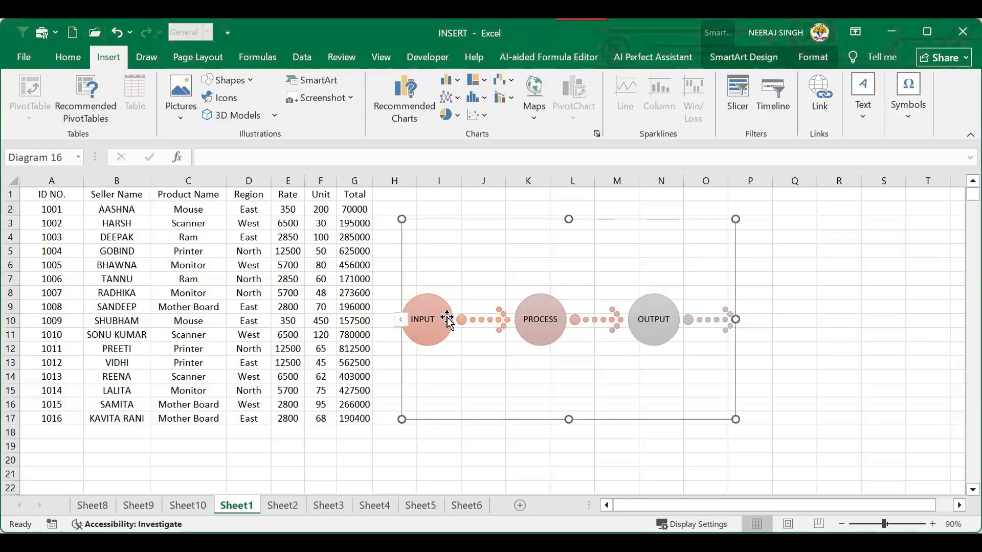
pyautogui.press('Delete')
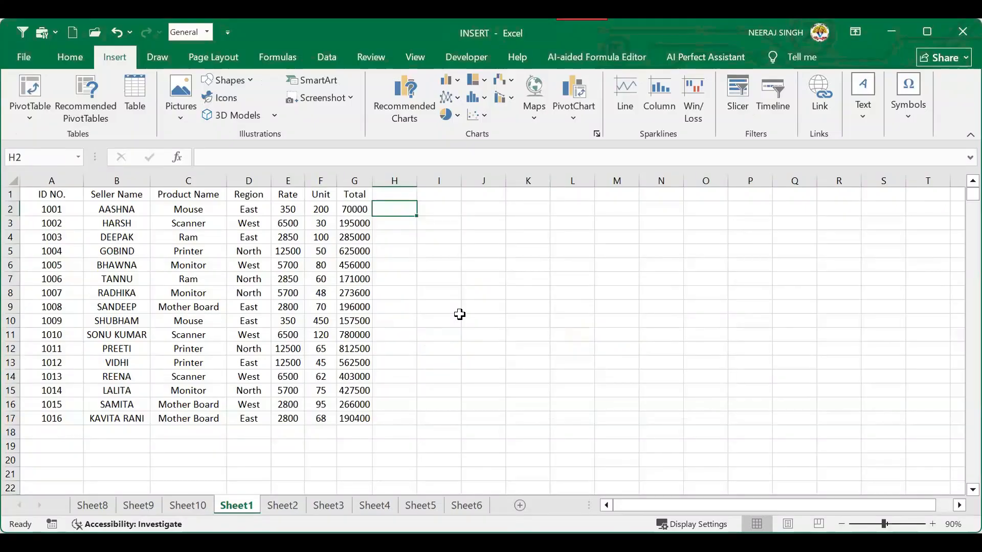